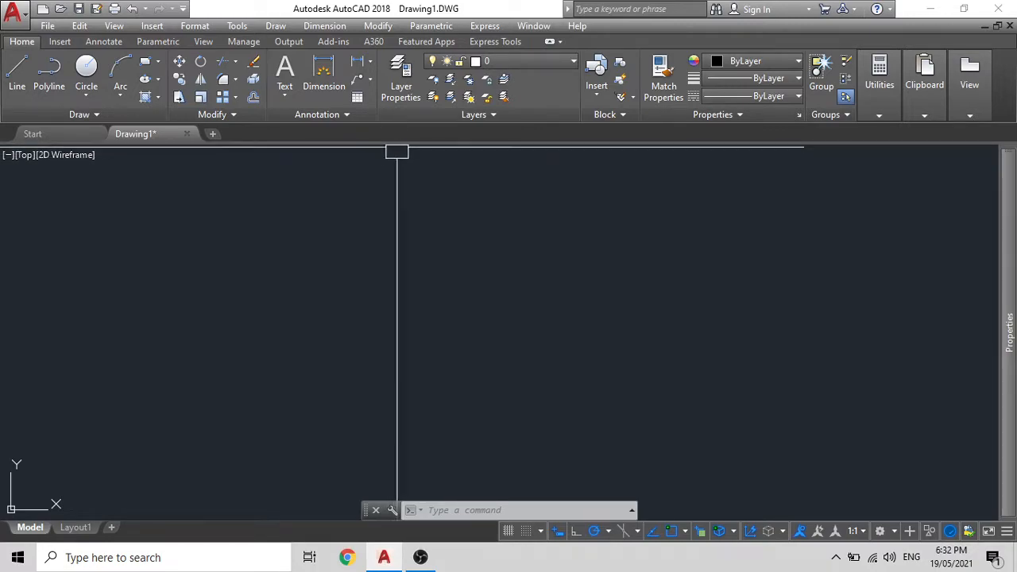
# Step: Open the layer properties and create a new layer named Construction lines
pyautogui.click(402, 76)
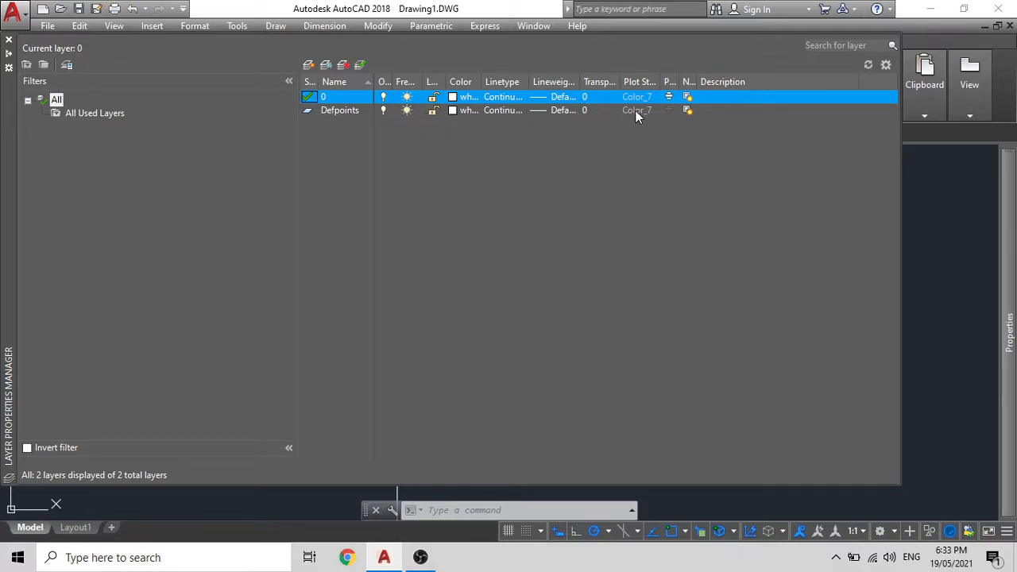
pyautogui.click(334, 111)
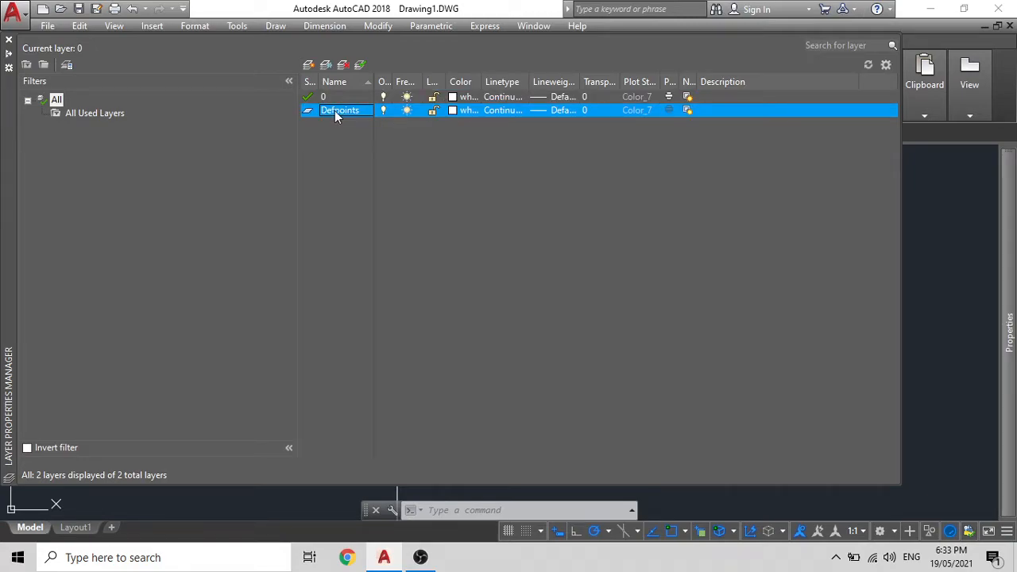
pyautogui.click(669, 112)
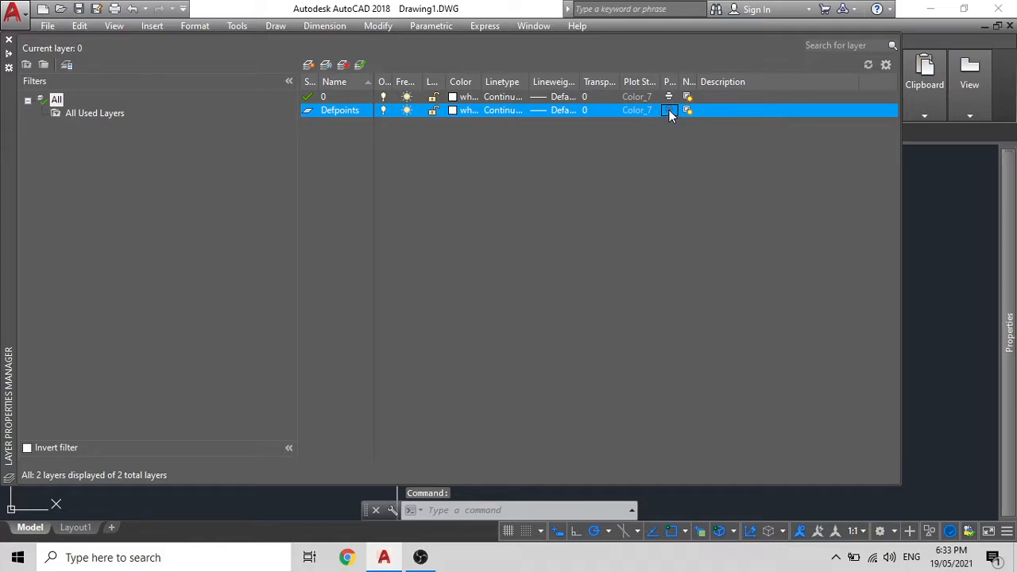
pyautogui.click(669, 97)
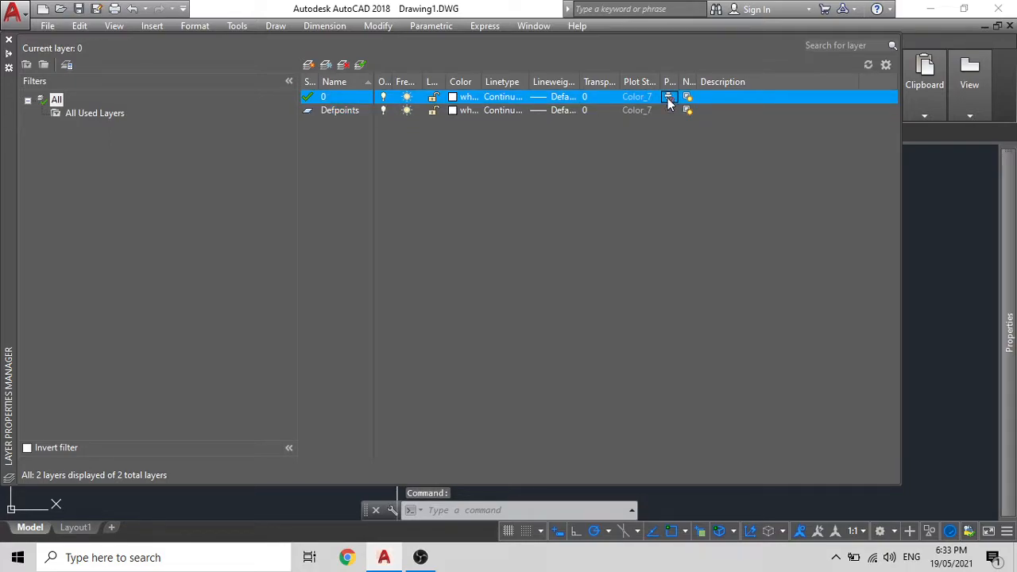
pyautogui.click(309, 65)
pyautogui.press('BackSpace')
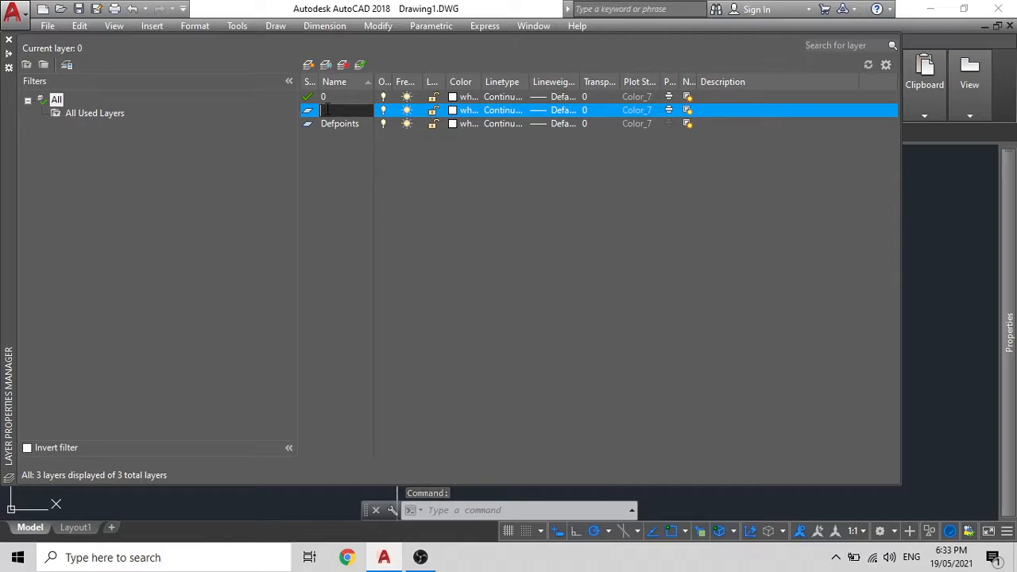
pyautogui.write('C')
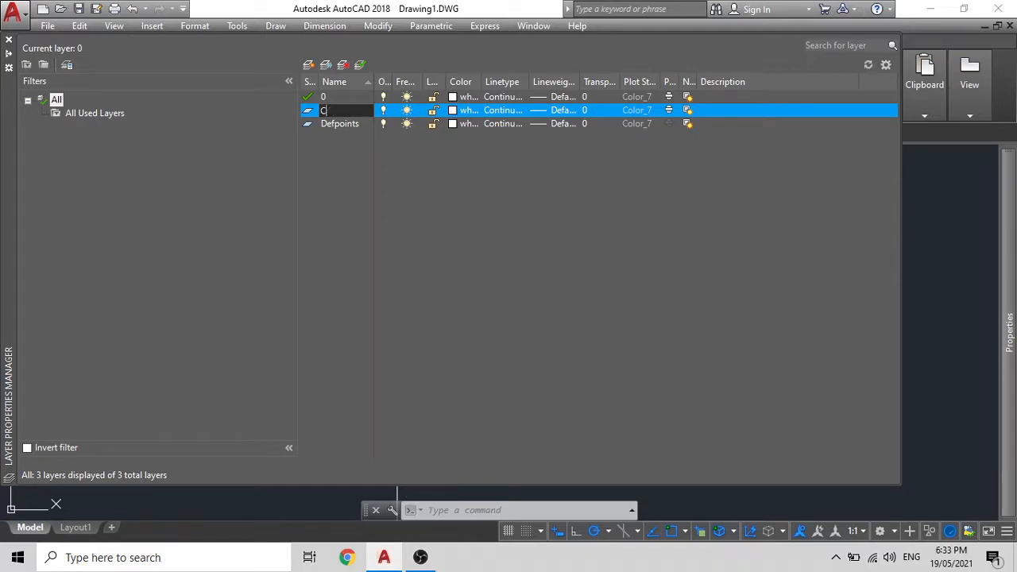
pyautogui.press('capslock')
pyautogui.write('o')
pyautogui.write('ns')
pyautogui.write('truction lines')
pyautogui.press('Return')
# Step: Try color 255 on the Construction lines layer and return its color to white
pyautogui.click(455, 110)
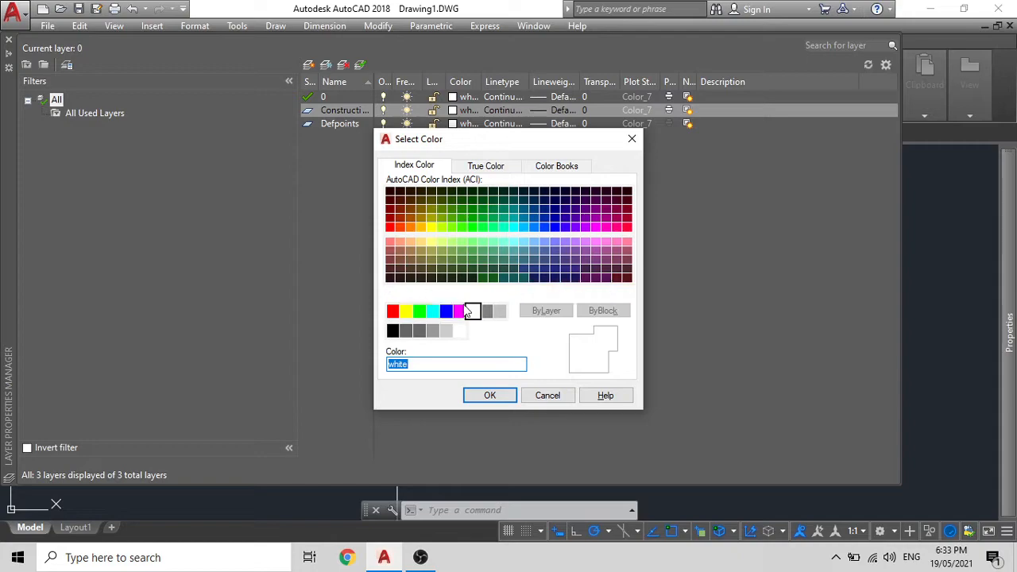
pyautogui.click(472, 311)
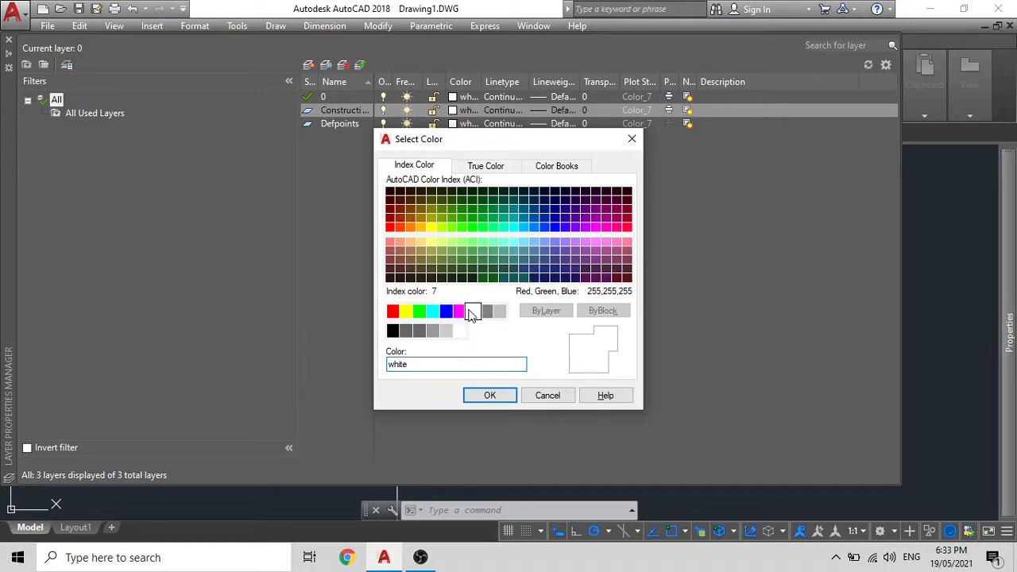
pyautogui.click(459, 332)
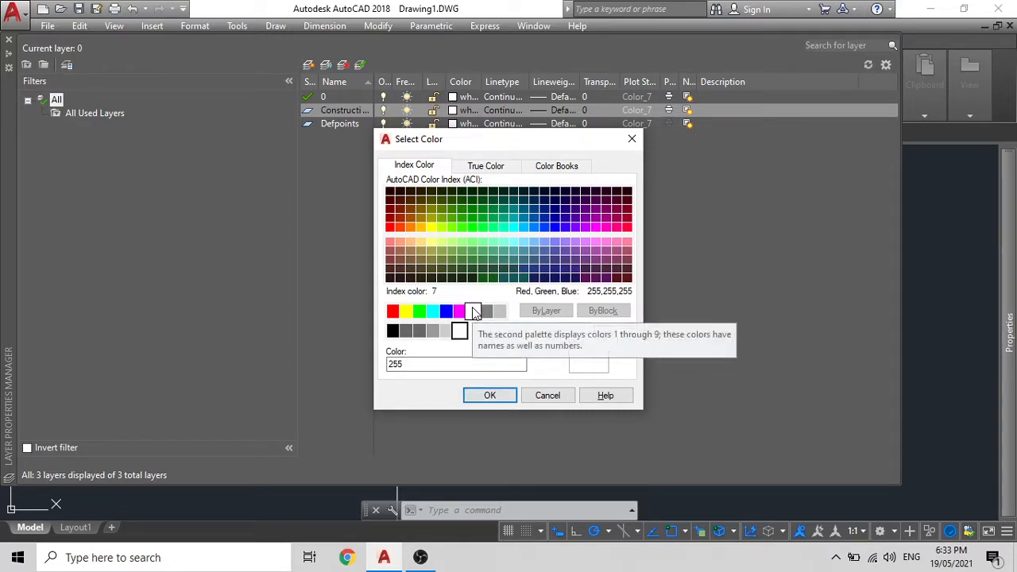
pyautogui.click(502, 395)
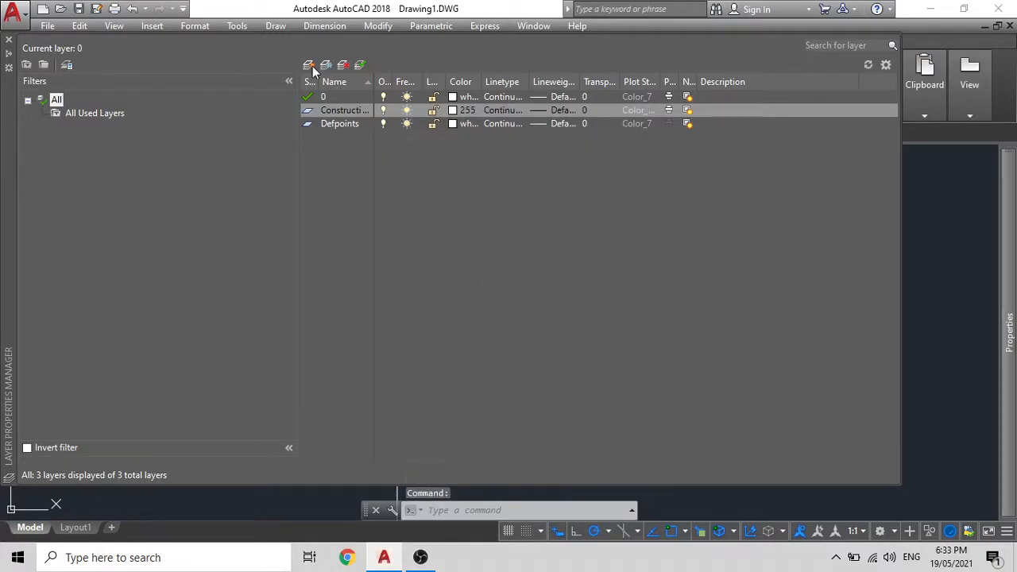
pyautogui.click(460, 110)
pyautogui.click(460, 331)
pyautogui.click(483, 395)
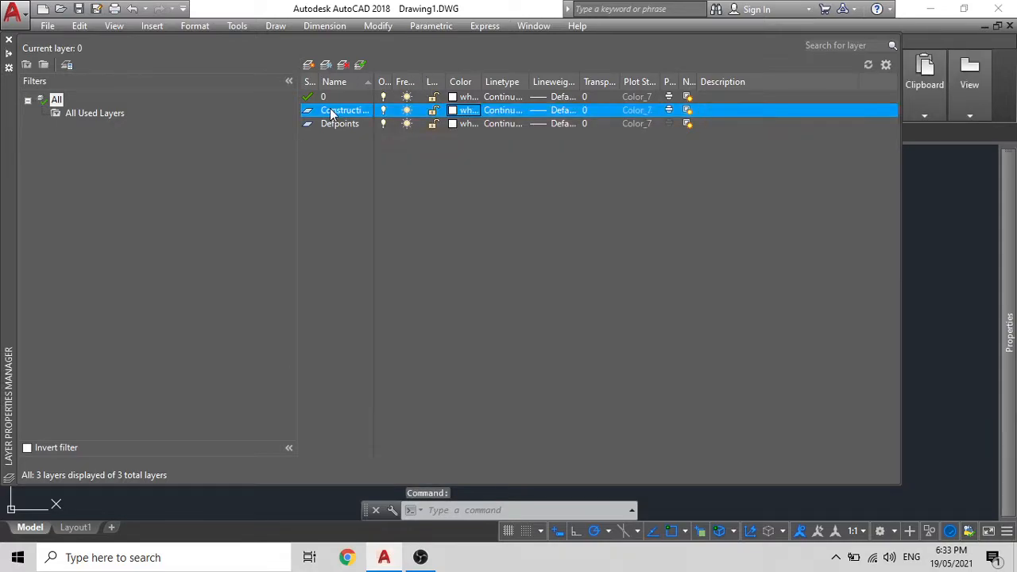
# Step: Create another layer named Boarder text, with a capital B
pyautogui.click(309, 65)
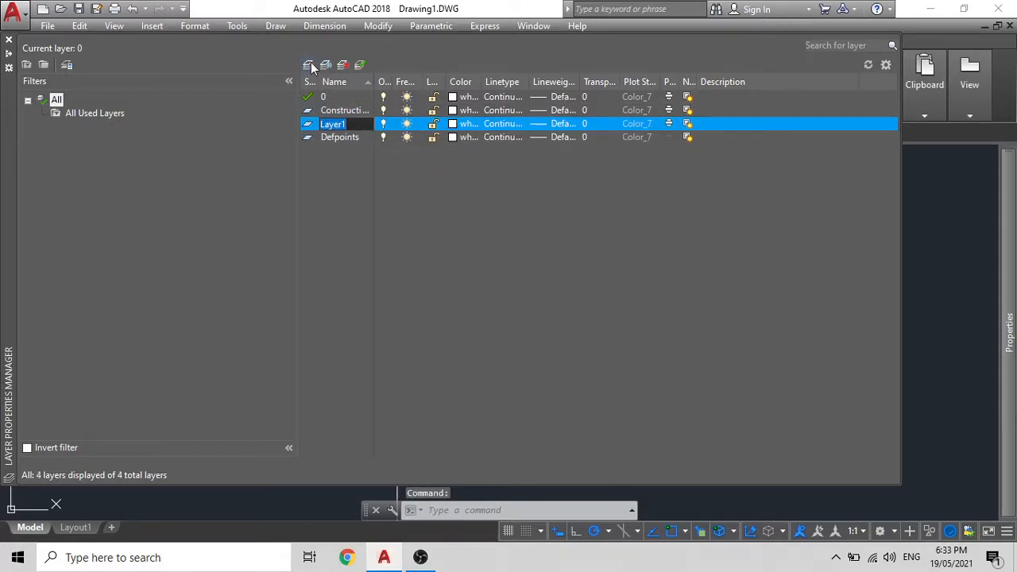
pyautogui.write('boarder text')
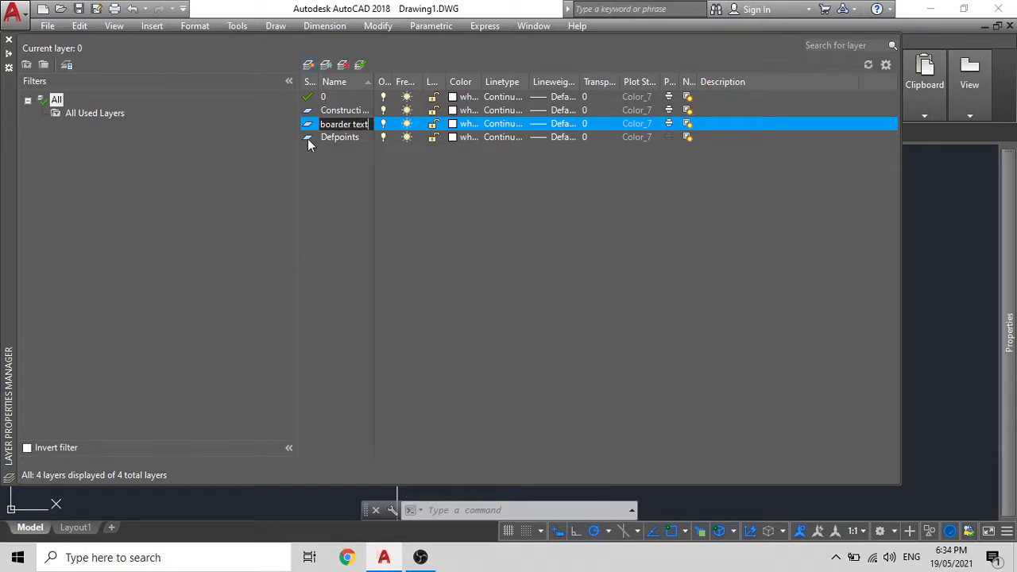
pyautogui.click(326, 124)
pyautogui.press('capslock')
pyautogui.press('BackSpace')
pyautogui.write('B')
pyautogui.press('Return')
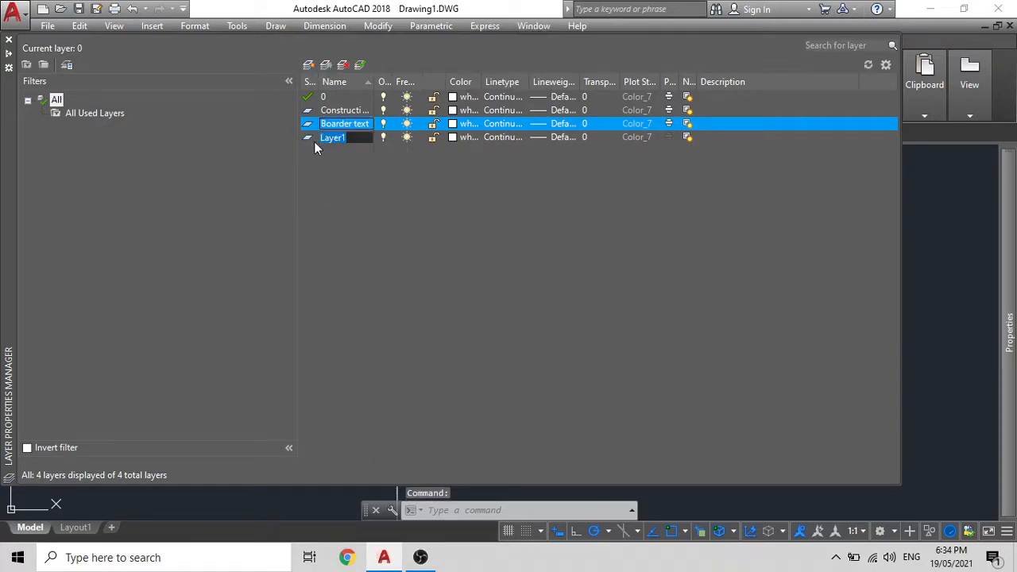
# Step: Create a further layer named Boarder lines, capitalising only the first letter
pyautogui.click(308, 65)
pyautogui.write('BOARDER')
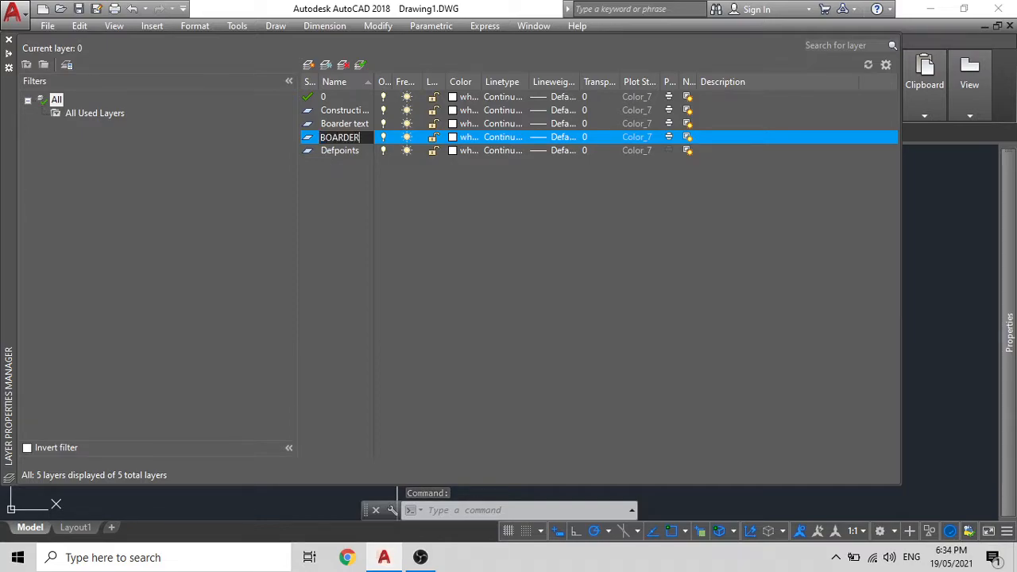
pyautogui.press('BackSpace')
pyautogui.press('BackSpace')
pyautogui.press('BackSpace')
pyautogui.press('BackSpace')
pyautogui.press('BackSpace')
pyautogui.press('BackSpace')
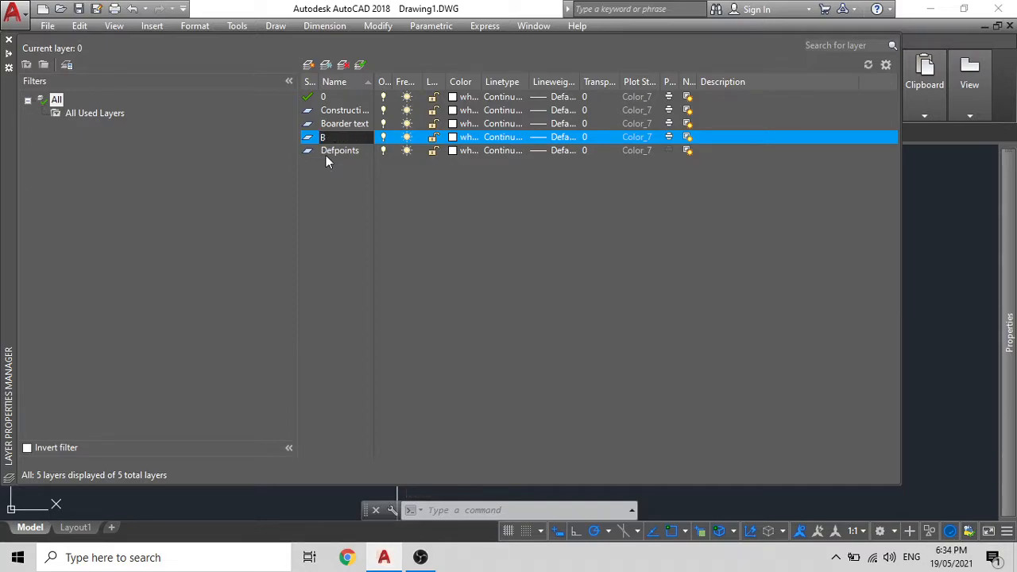
pyautogui.press('capslock')
pyautogui.write('oard')
# Step: Set the Boarder text layer's color to blue and the Boarder lines layer's color to green, and leave the layer properties
pyautogui.click(451, 125)
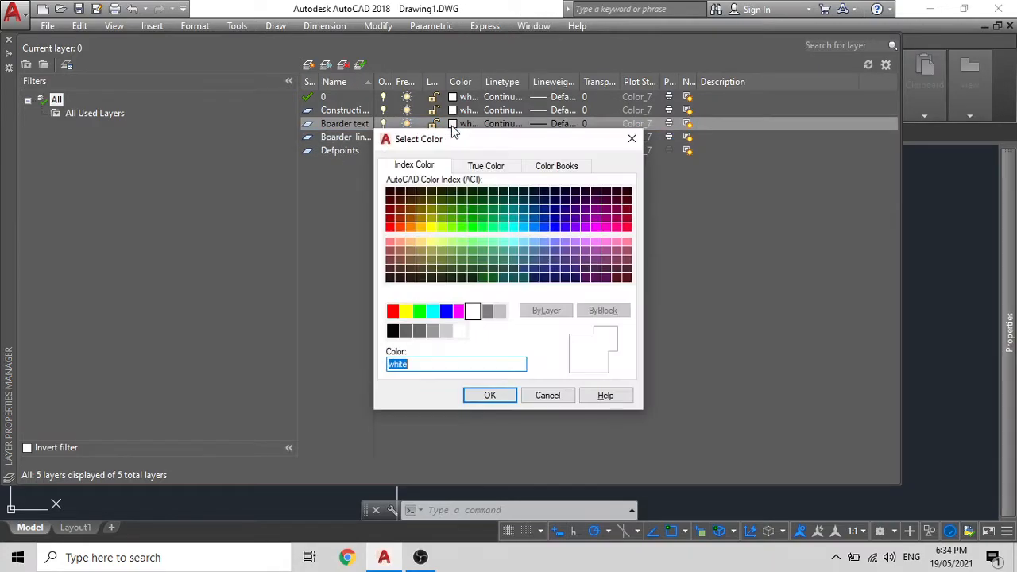
pyautogui.click(448, 310)
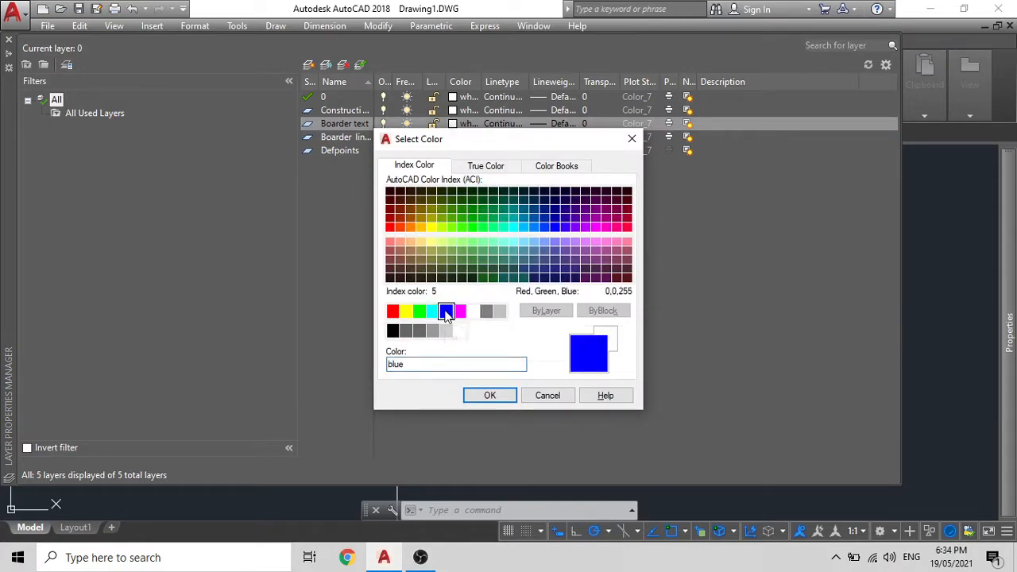
pyautogui.click(475, 395)
pyautogui.click(340, 138)
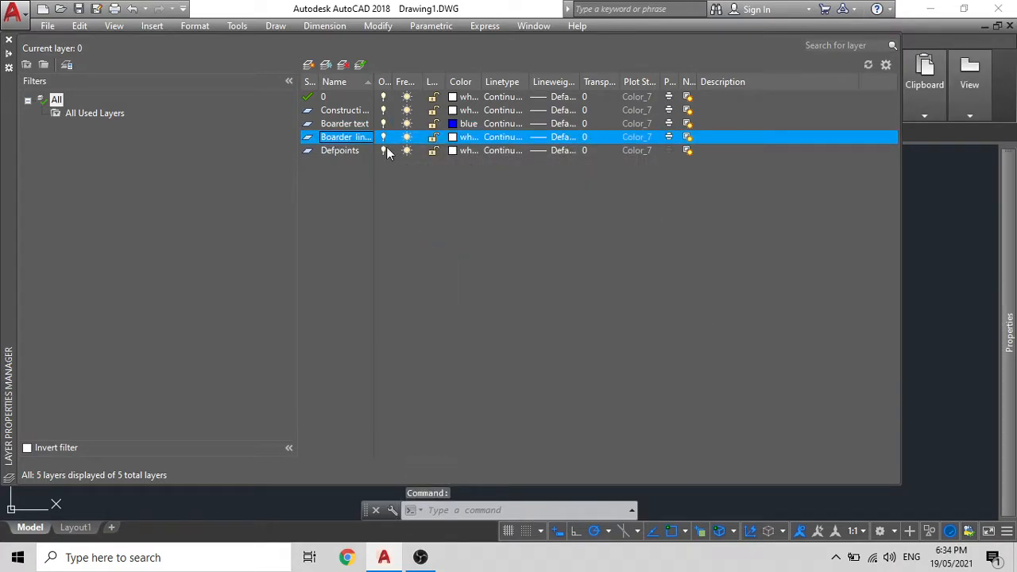
pyautogui.click(453, 137)
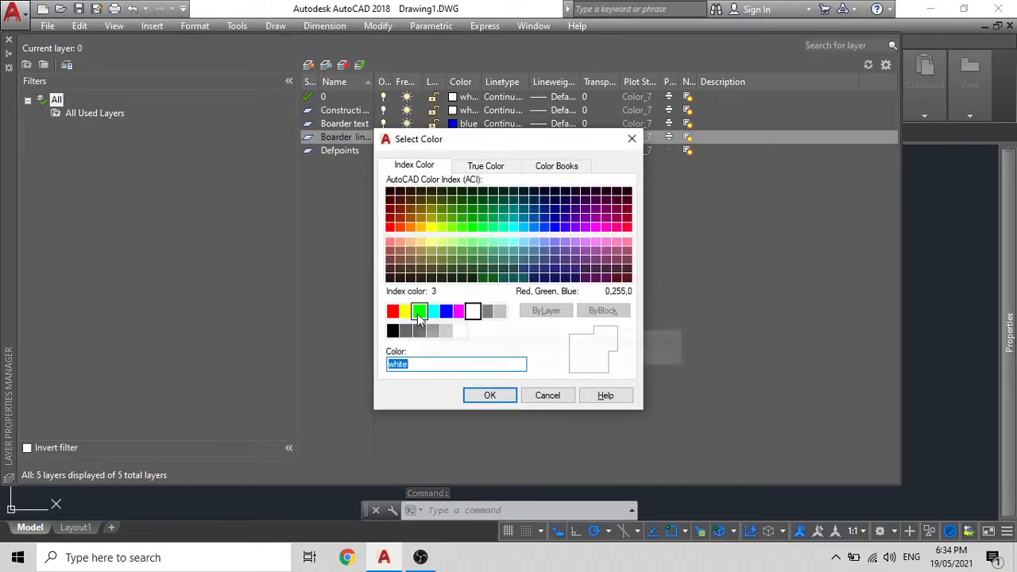
pyautogui.click(419, 310)
pyautogui.click(484, 395)
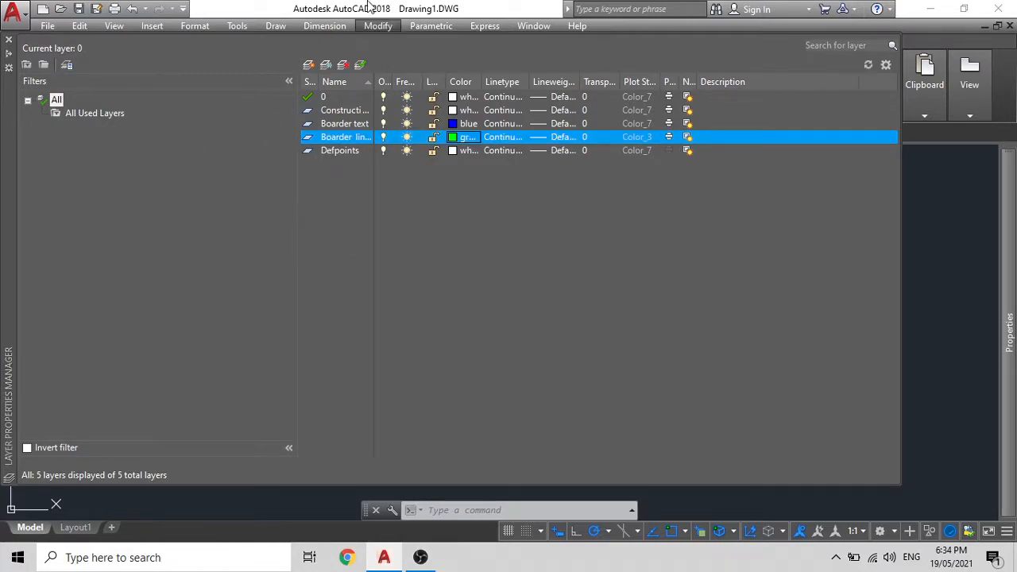
pyautogui.click(9, 57)
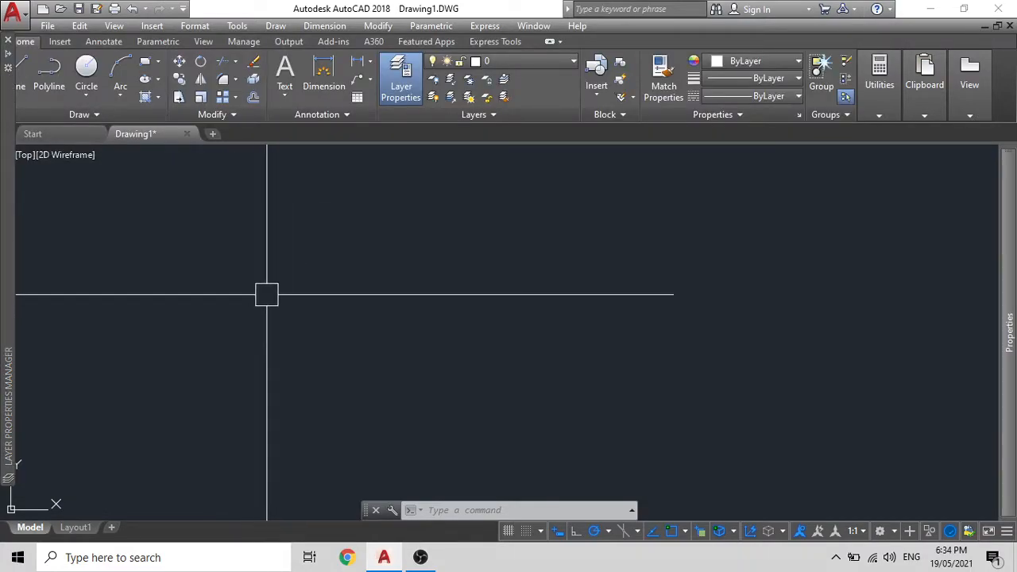
# Step: On the Construction lines layer, draw a vertical and a horizontal XLINE crossing at one point in the lower part of the drawing
pyautogui.click(546, 65)
pyautogui.click(523, 132)
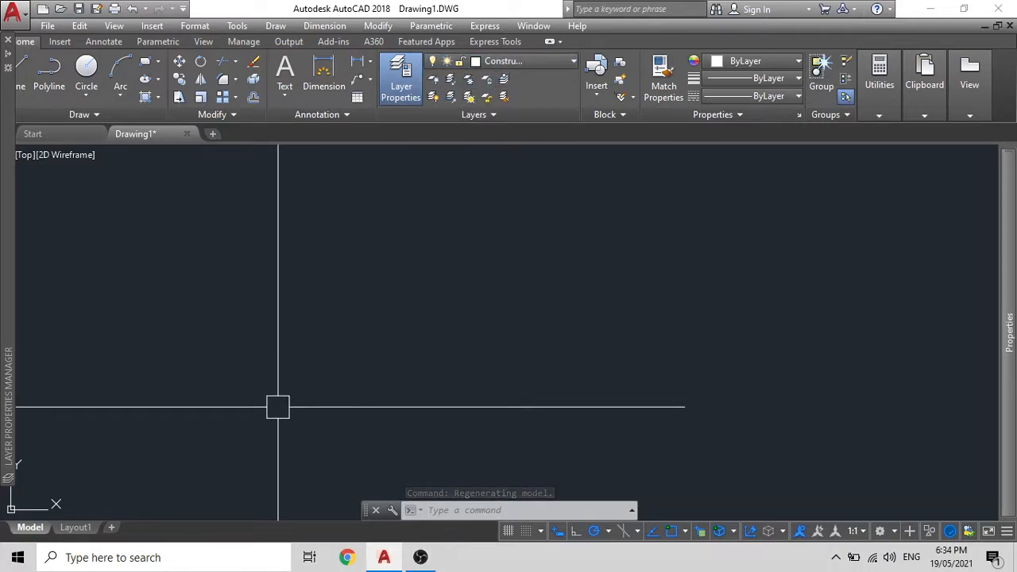
pyautogui.write('xl')
pyautogui.press('Return')
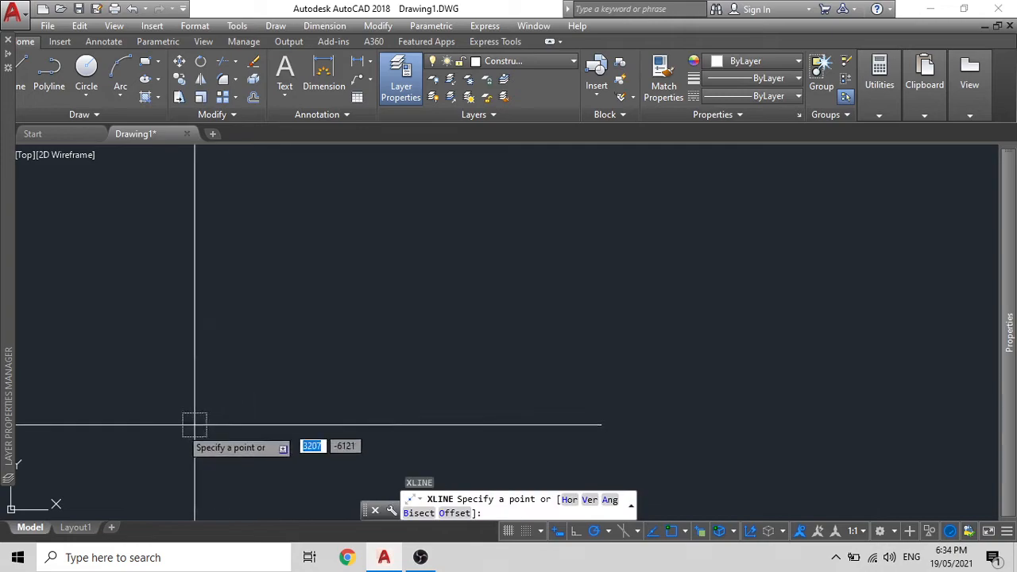
pyautogui.click(135, 456)
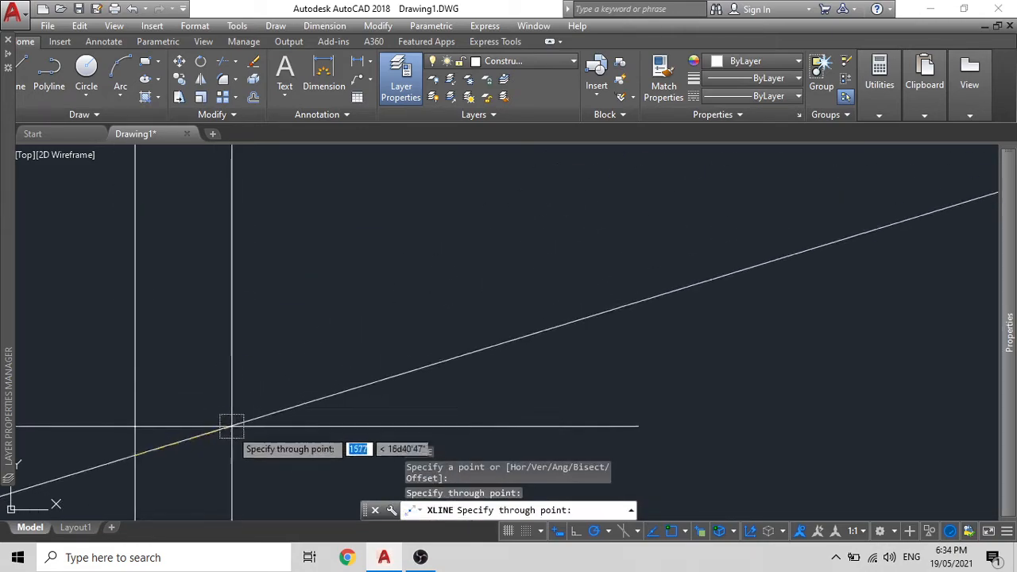
pyautogui.click(229, 456)
pyautogui.press('Escape')
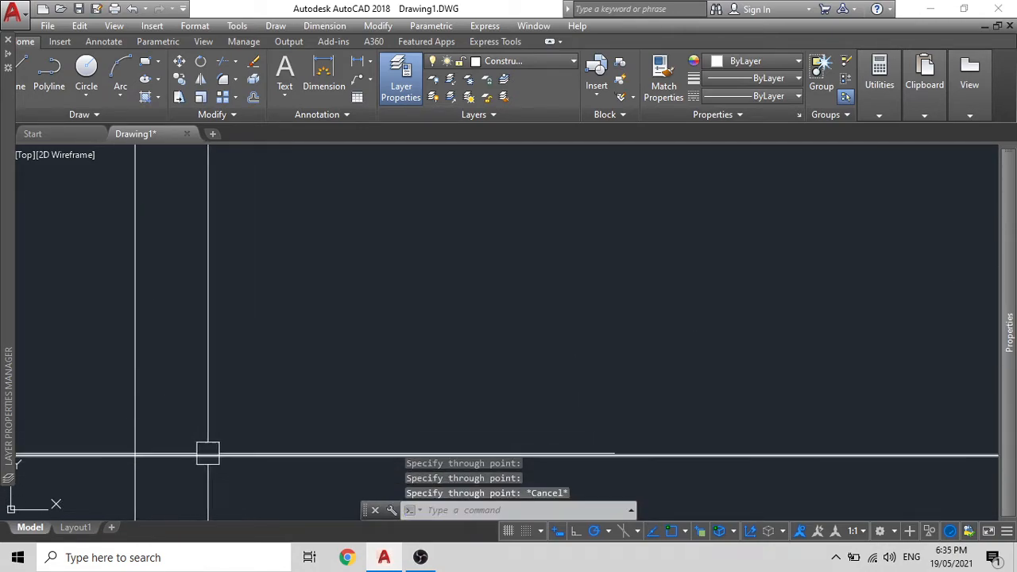
# Step: Make the green Boarder lines layer the current drawing layer
pyautogui.moveTo(243, 406); pyautogui.dragTo(315, 323, button='middle')
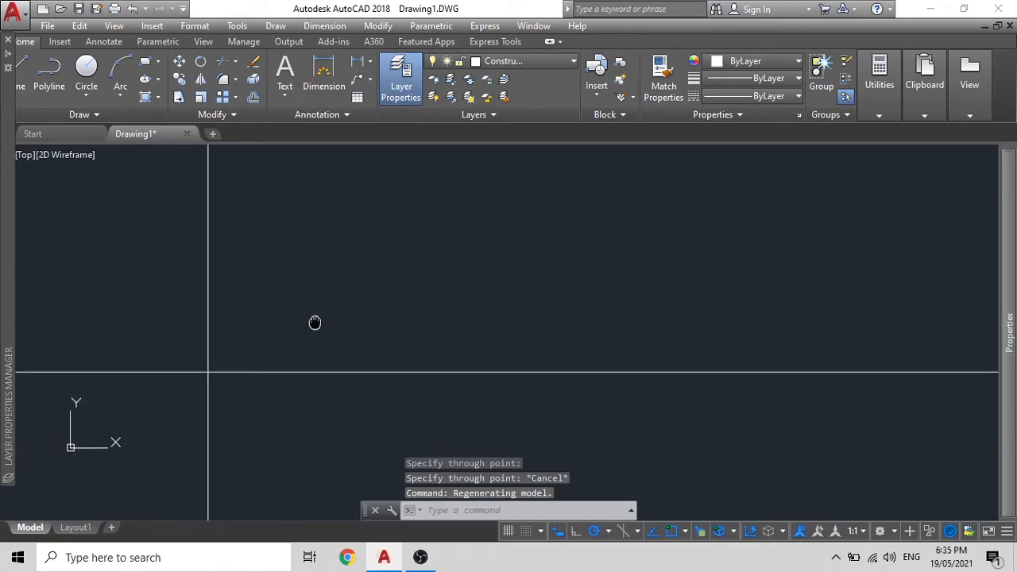
pyautogui.click(539, 60)
pyautogui.click(532, 99)
pyautogui.moveTo(255, 303); pyautogui.dragTo(286, 332, button='middle')
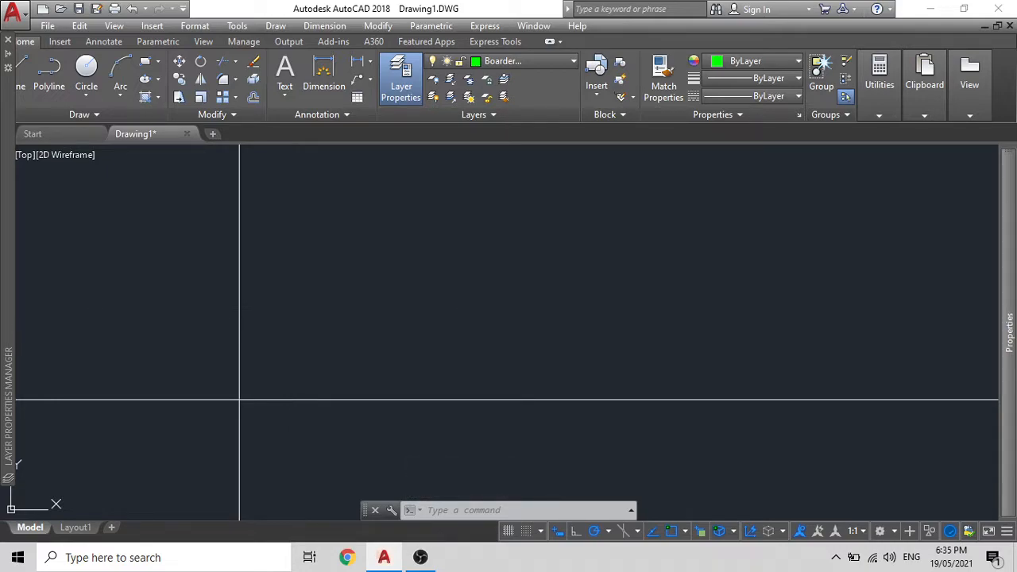
# Step: Draw a 420 by 297 rectangle whose lower-left corner sits on the intersection of the two construction lines
pyautogui.write('rec')
pyautogui.press('Return')
pyautogui.click(239, 399)
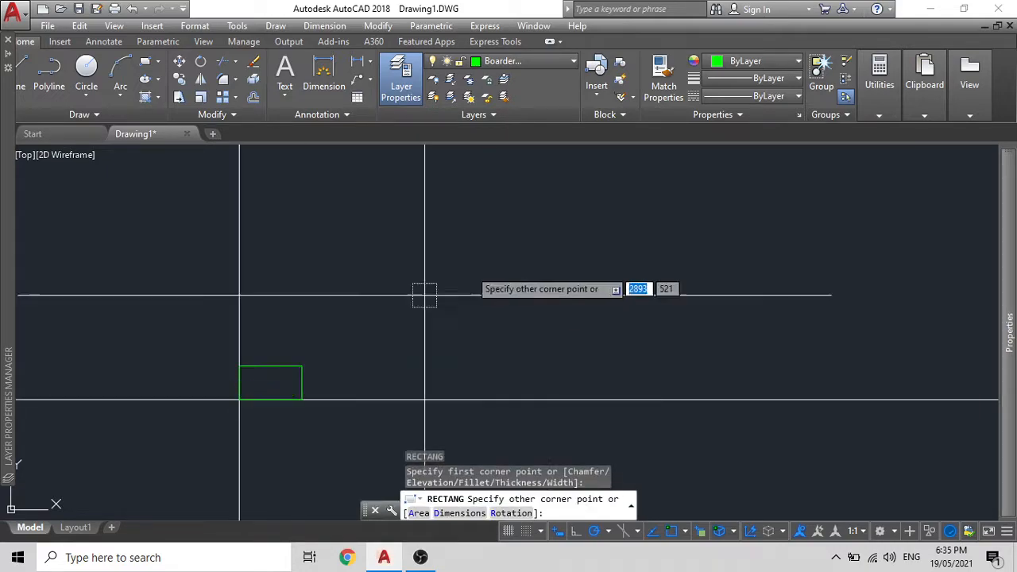
pyautogui.write('420')
pyautogui.press('Tab')
pyautogui.write('296')
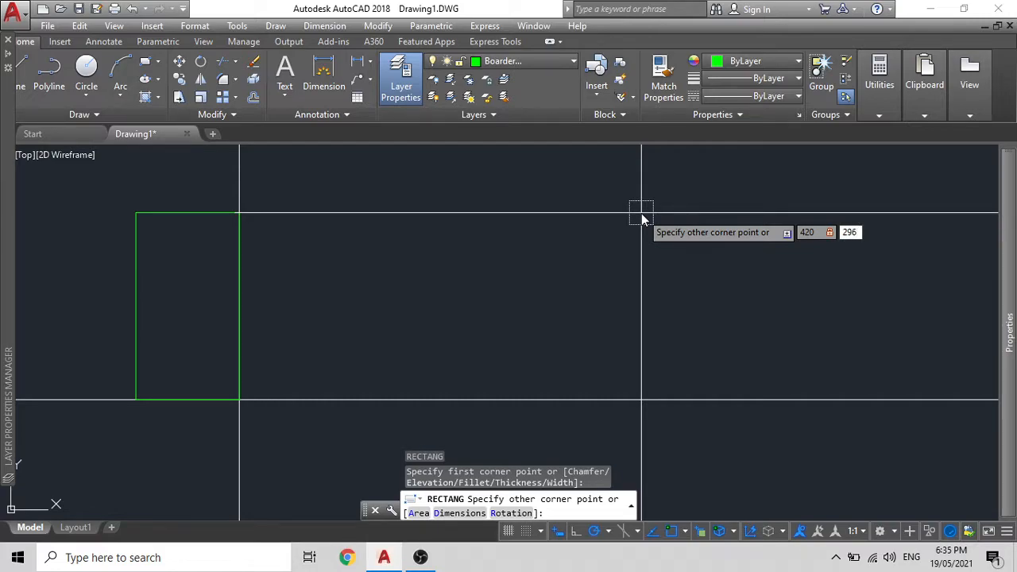
pyautogui.press('BackSpace')
pyautogui.write('7')
pyautogui.press('Return')
pyautogui.scroll(6, 225, 399)
pyautogui.scroll(-1, 389, 350)
pyautogui.moveTo(389, 349); pyautogui.dragTo(214, 351, button='middle')
pyautogui.moveTo(363, 298); pyautogui.dragTo(303, 291, button='middle')
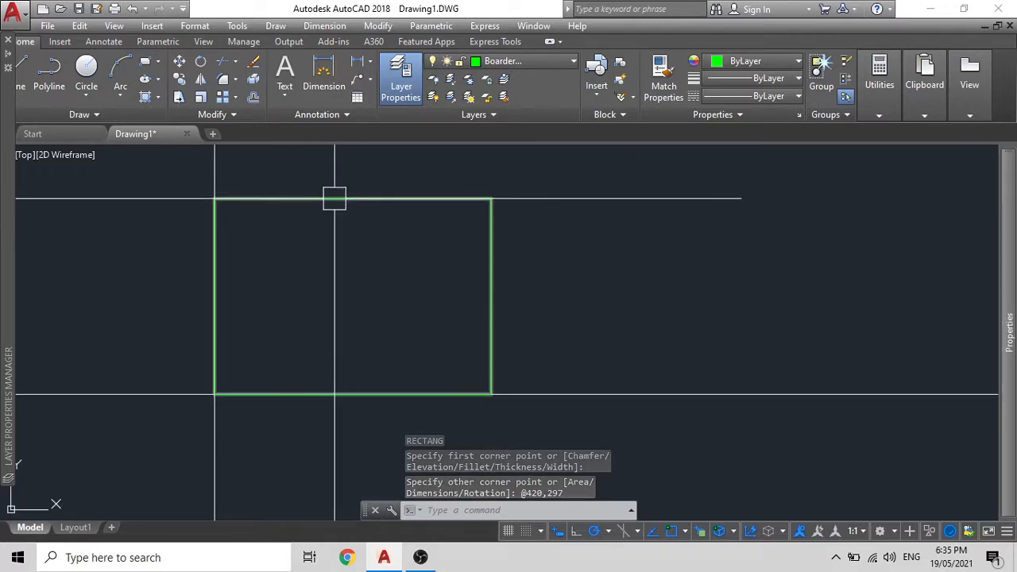
pyautogui.moveTo(260, 381)
pyautogui.mouseDown(button='middle')
pyautogui.moveTo(334, 343)
pyautogui.moveTo(354, 286)
pyautogui.mouseUp(button='middle')
pyautogui.write('o')
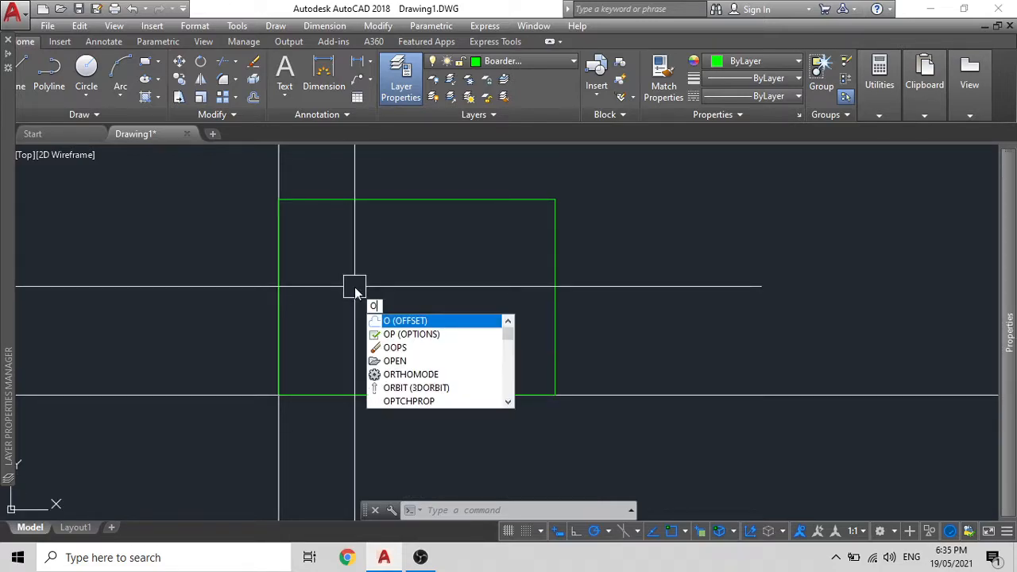
pyautogui.press('Return')
pyautogui.write('10')
pyautogui.press('Return')
pyautogui.press('Escape')
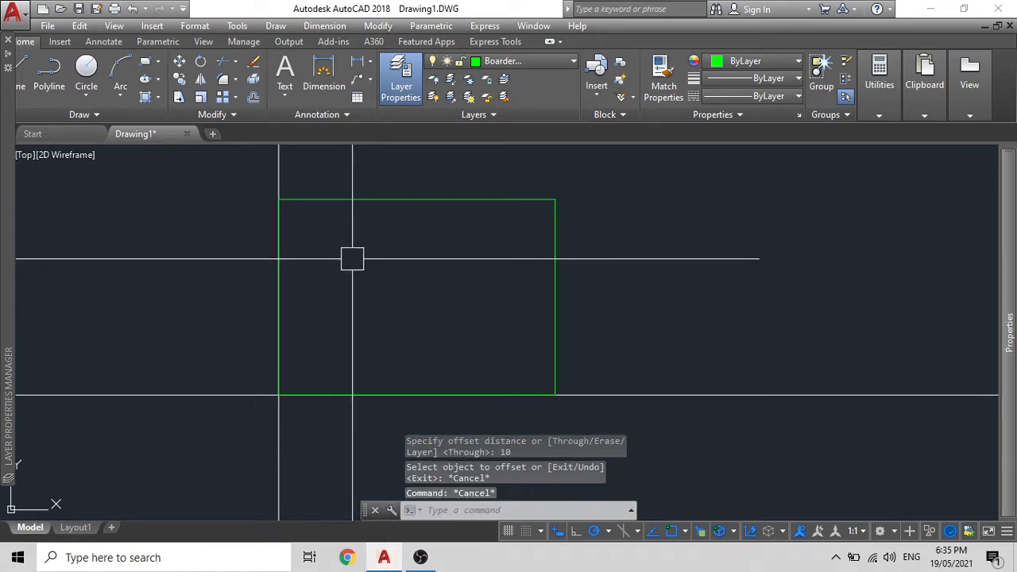
# Step: Offset the 420 by 297 border rectangle inward by 10
pyautogui.press('Return')
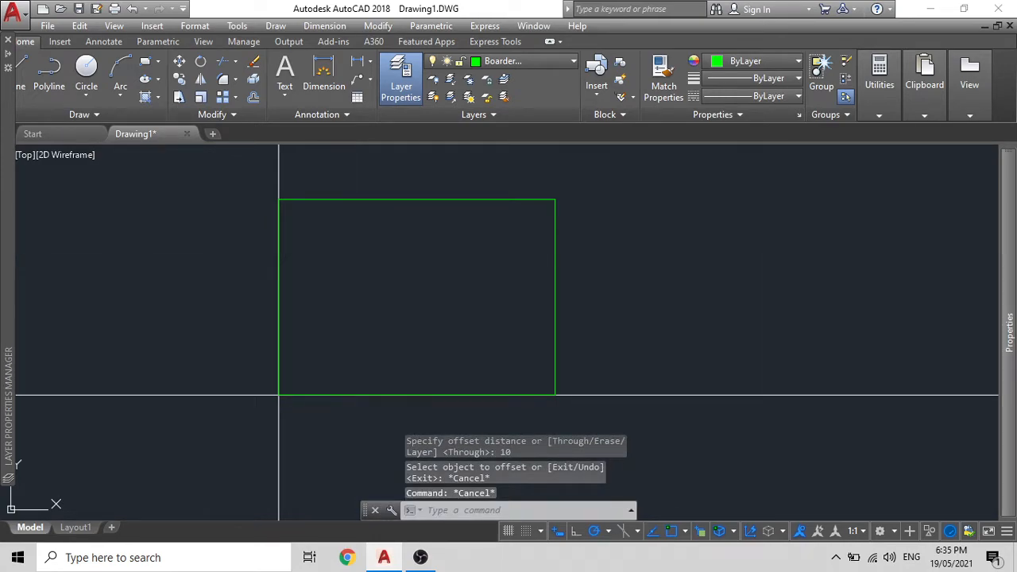
pyautogui.write('10')
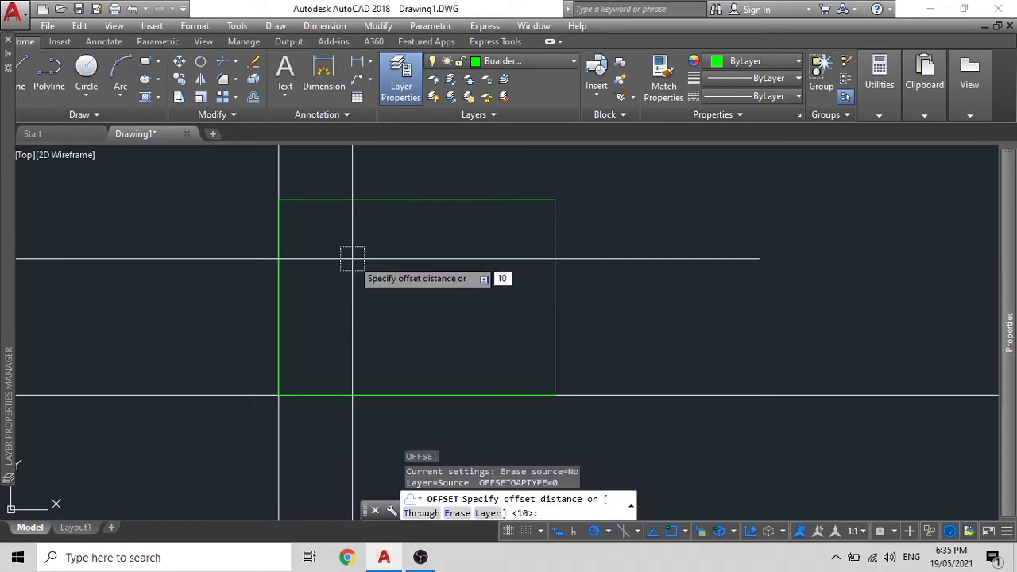
pyautogui.press('Return')
pyautogui.click(364, 199)
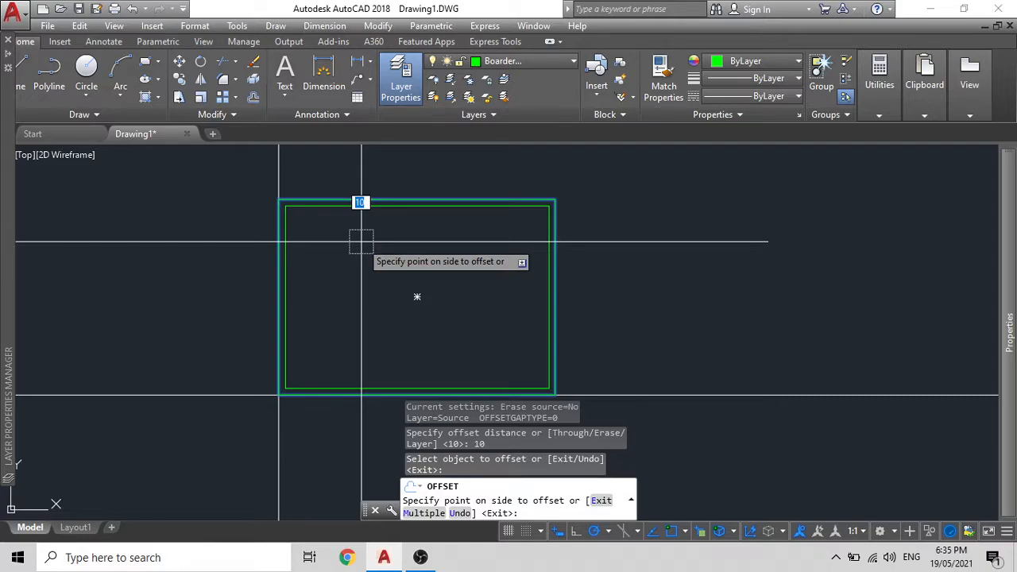
pyautogui.press('Escape')
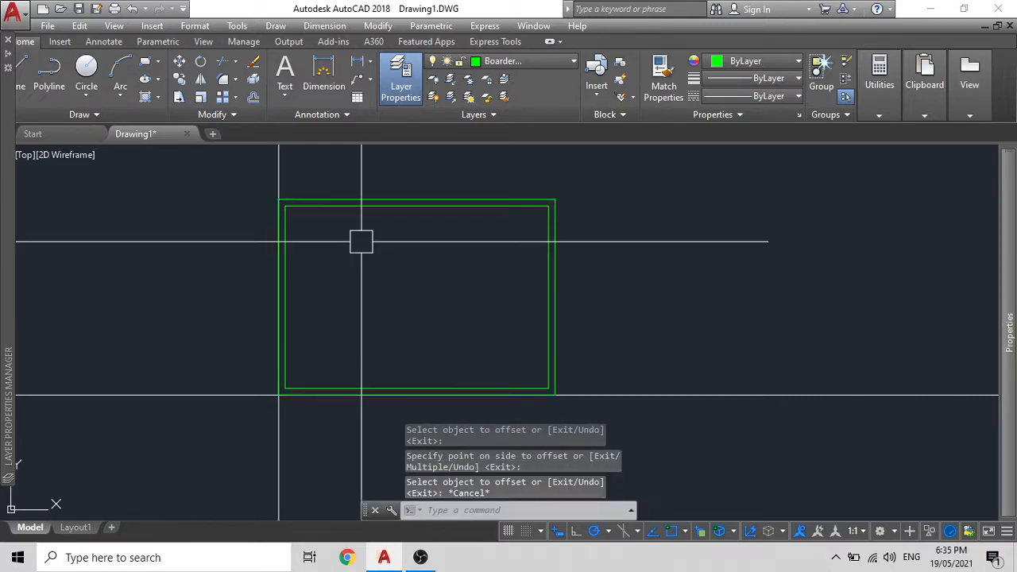
# Step: Move the outer border rectangle to the Defpoints layer and clear the selection
pyautogui.click(364, 191)
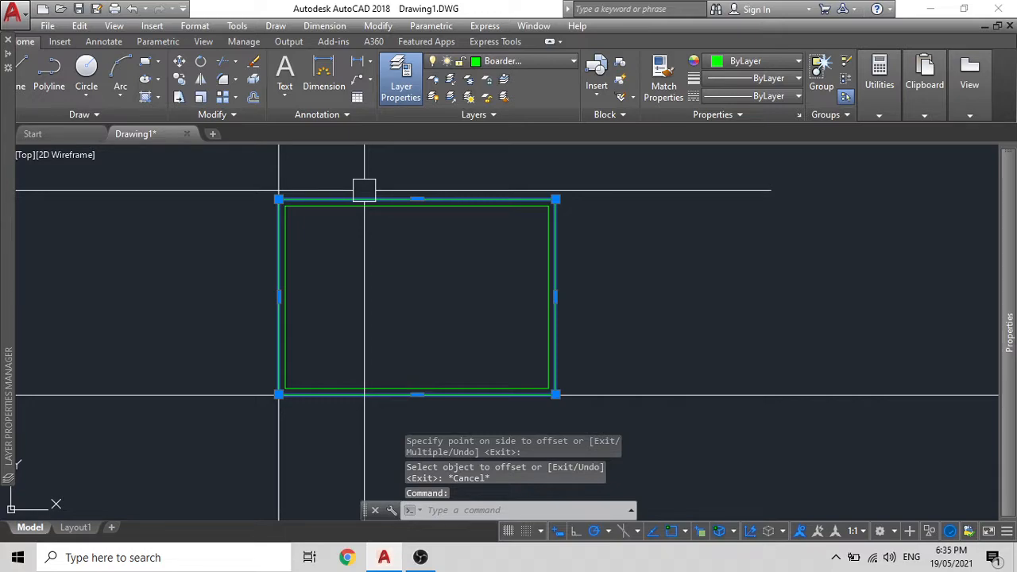
pyautogui.click(517, 63)
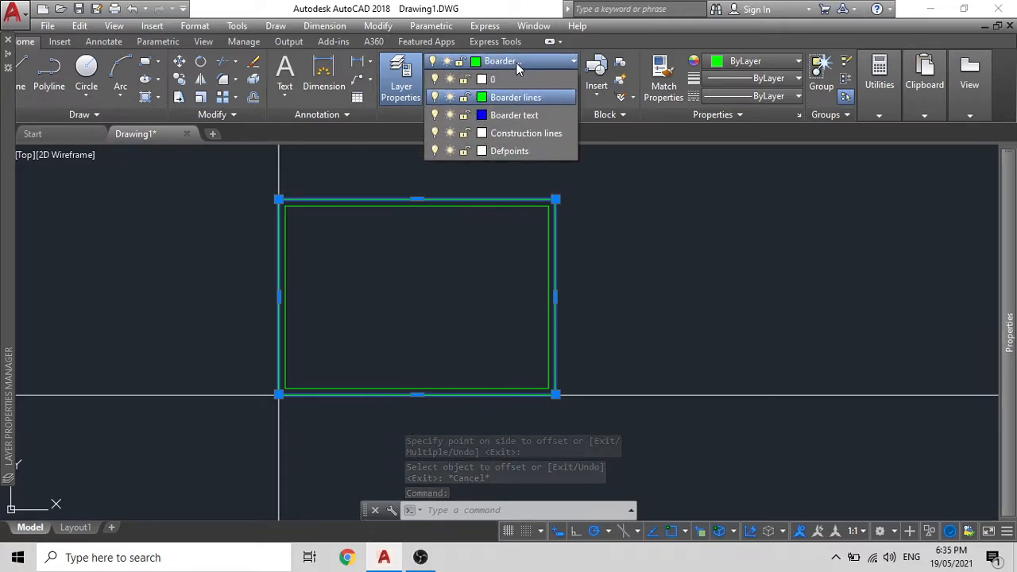
pyautogui.click(506, 151)
pyautogui.press('Escape')
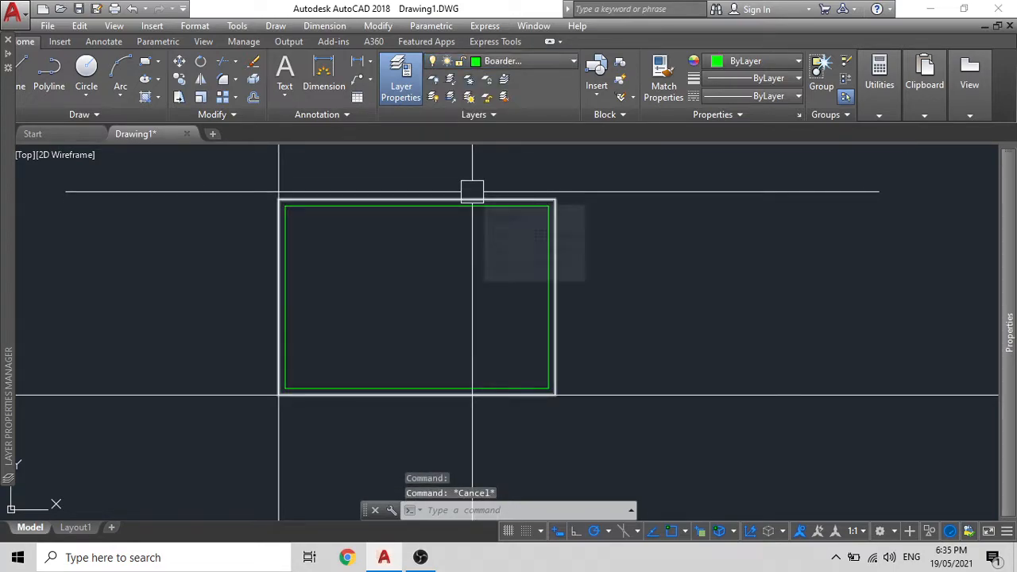
pyautogui.press('Escape')
# Step: Move both construction lines from their intersection to the lower-left corner of the inner green rectangle
pyautogui.click(277, 238)
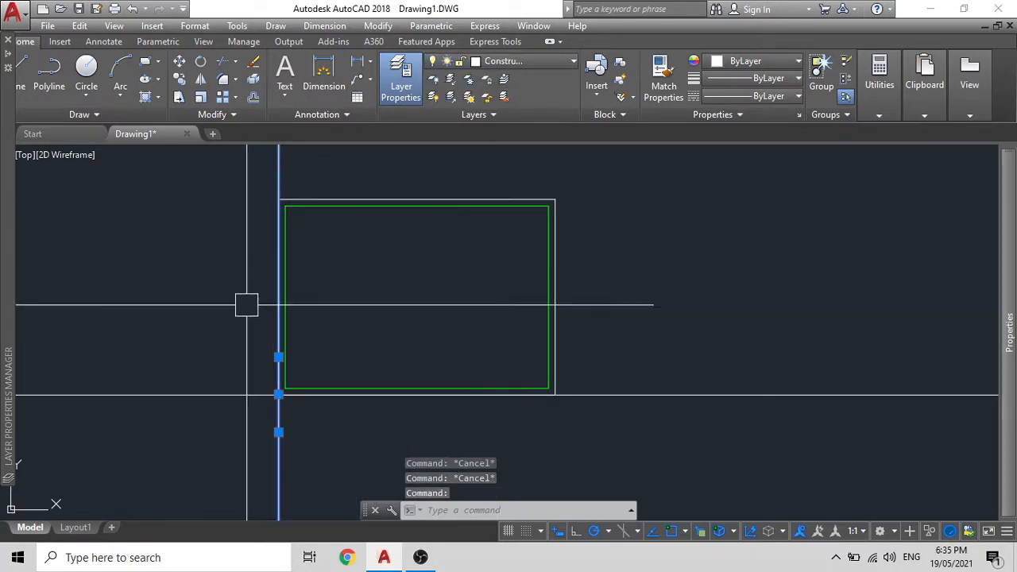
pyautogui.press('Escape')
pyautogui.moveTo(259, 336); pyautogui.dragTo(291, 293, button='middle')
pyautogui.scroll(4, 312, 358)
pyautogui.click(316, 371)
pyautogui.click(232, 313)
pyautogui.write('m')
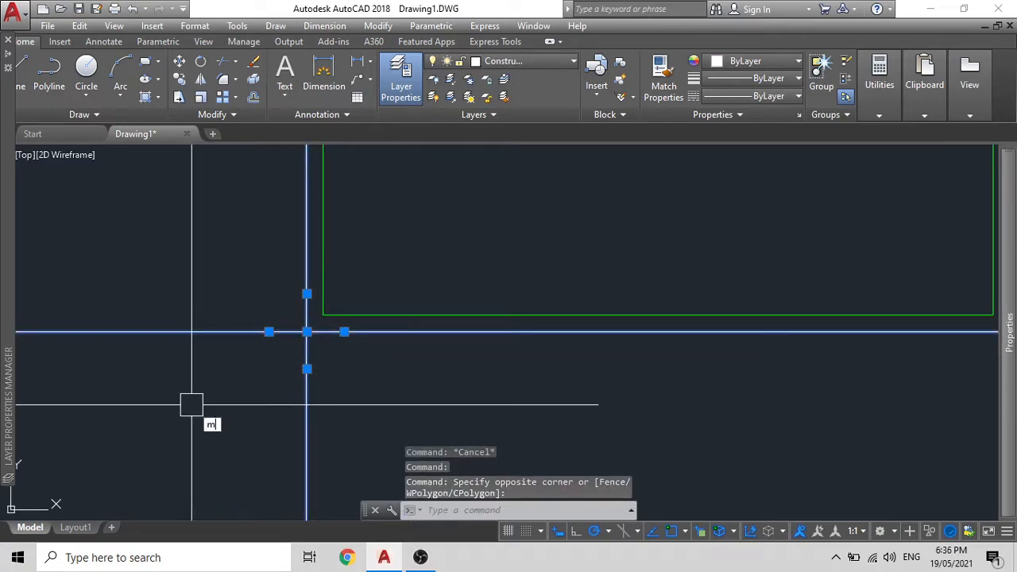
pyautogui.press('Return')
pyautogui.click(307, 332)
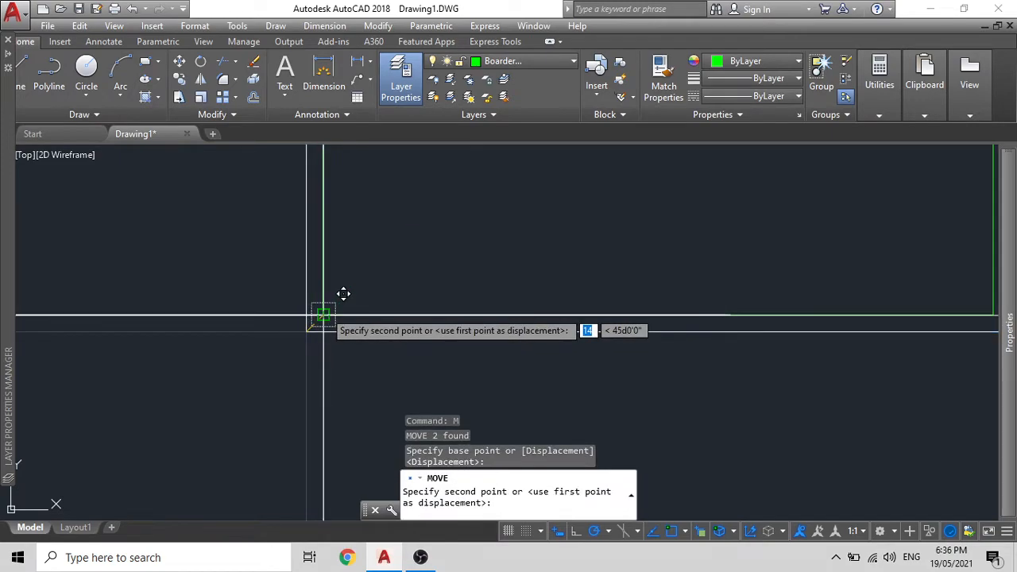
pyautogui.press('Escape')
# Step: Offset the horizontal construction line 25 upward from the inner border's bottom edge
pyautogui.scroll(-4, 354, 370)
pyautogui.moveTo(365, 337)
pyautogui.mouseDown(button='middle')
pyautogui.moveTo(366, 366)
pyautogui.moveTo(418, 289)
pyautogui.mouseUp(button='middle')
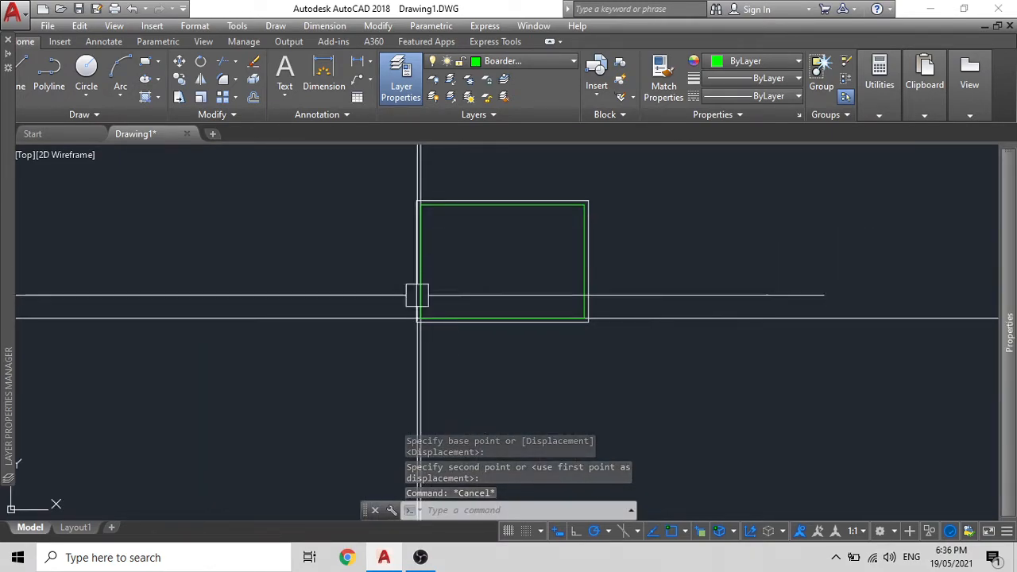
pyautogui.moveTo(343, 267); pyautogui.dragTo(344, 320, button='middle')
pyautogui.scroll(2, 344, 320)
pyautogui.moveTo(453, 405); pyautogui.dragTo(394, 368, button='middle')
pyautogui.write('25')
pyautogui.press('Return')
pyautogui.click(377, 397)
pyautogui.click(378, 420)
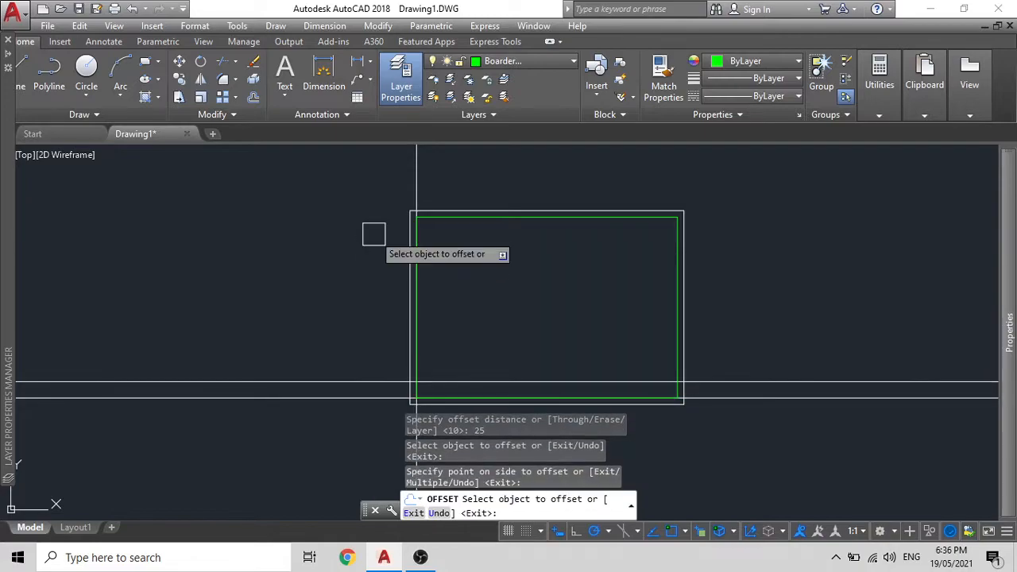
pyautogui.moveTo(374, 234); pyautogui.dragTo(353, 145, button='middle')
pyautogui.press('Escape')
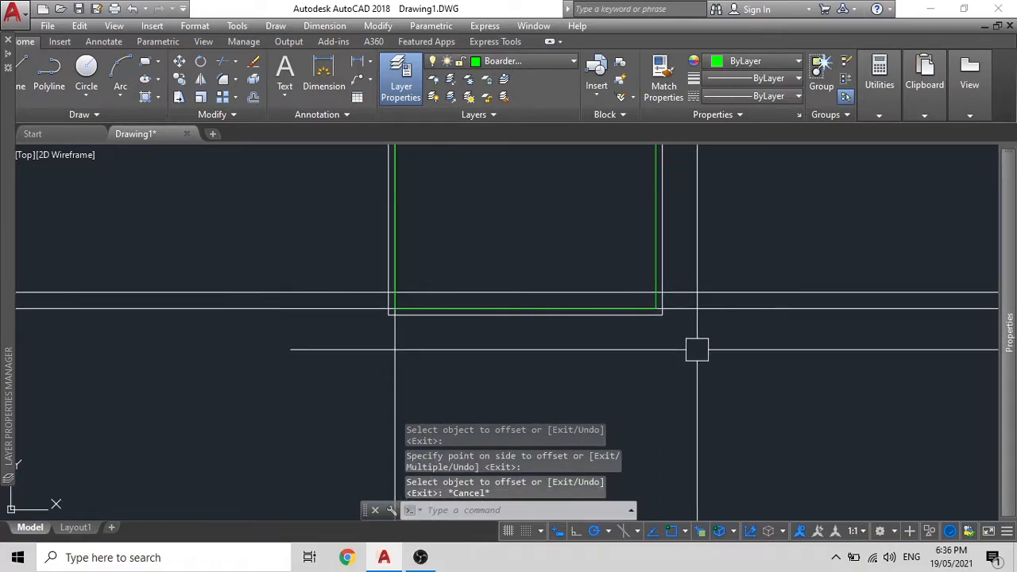
# Step: Offset the vertical construction line on the inner border's left edge 80 to the right
pyautogui.moveTo(619, 316); pyautogui.dragTo(564, 309, button='middle')
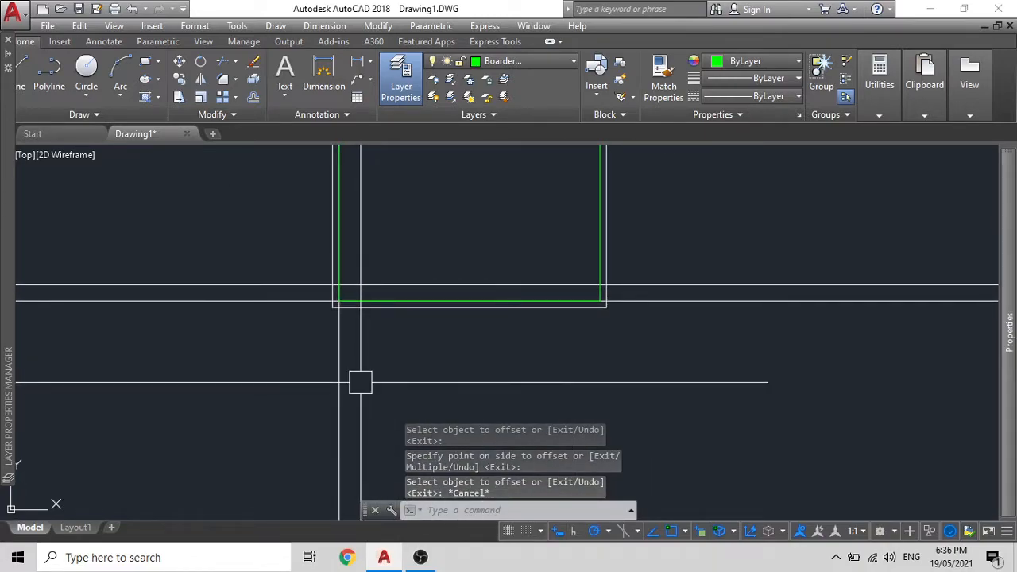
pyautogui.press('Return')
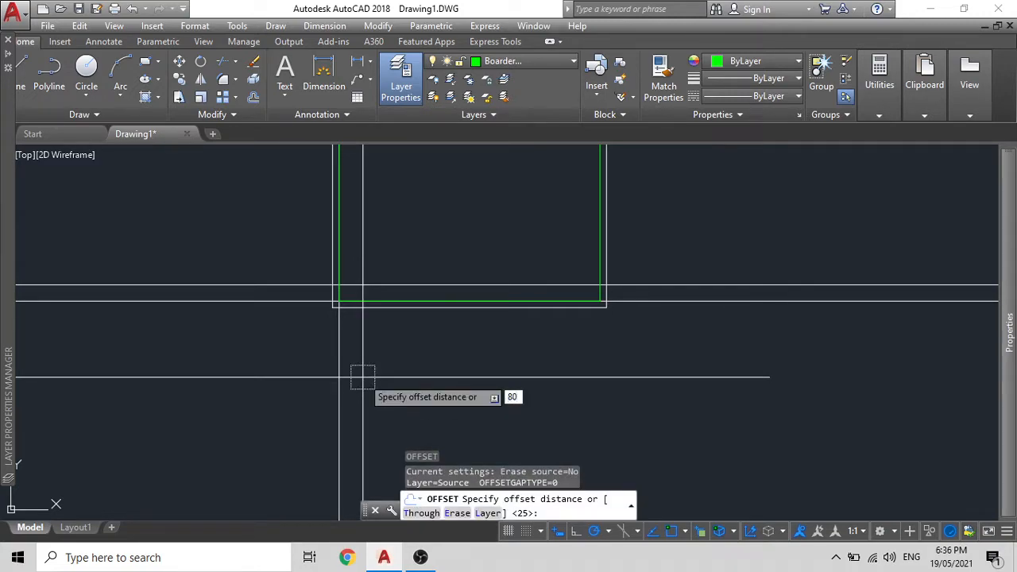
pyautogui.write('80')
pyautogui.press('Return')
pyautogui.click(341, 377)
pyautogui.click(511, 368)
pyautogui.press('Escape')
# Step: Offset the second vertical construction line from the left edge 90 to the right
pyautogui.moveTo(531, 337); pyautogui.dragTo(544, 322, button='middle')
pyautogui.press('Return')
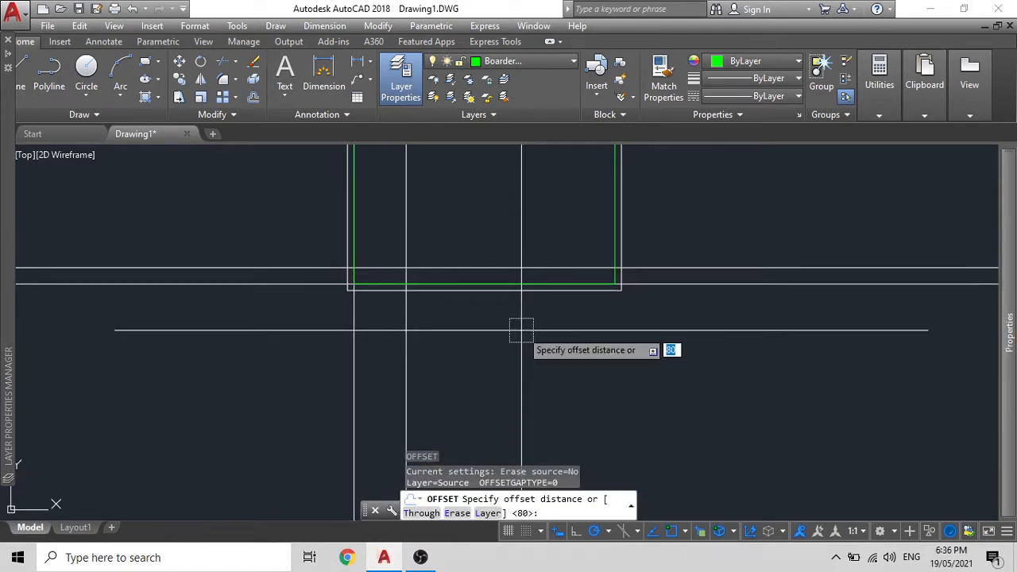
pyautogui.write('90')
pyautogui.press('Return')
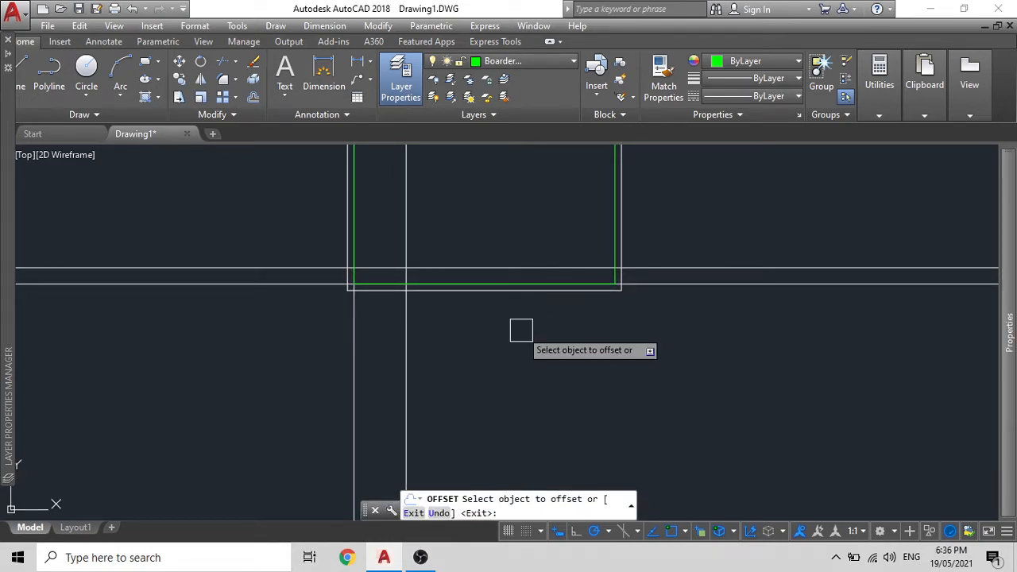
pyautogui.click(408, 340)
pyautogui.click(494, 340)
pyautogui.press('Escape')
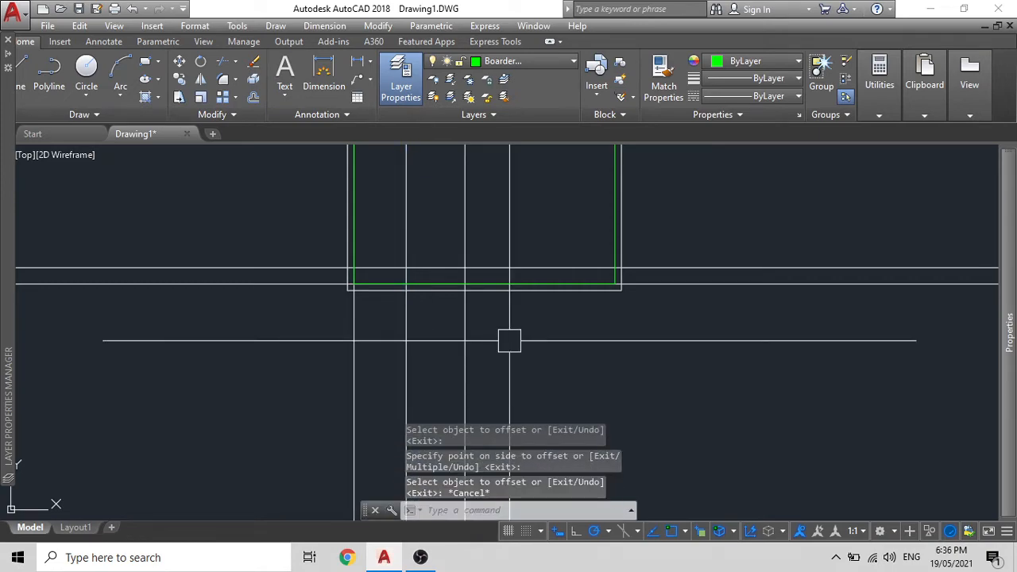
# Step: Offset the third vertical construction line from the left edge 115 to the right
pyautogui.write('o')
pyautogui.press('Return')
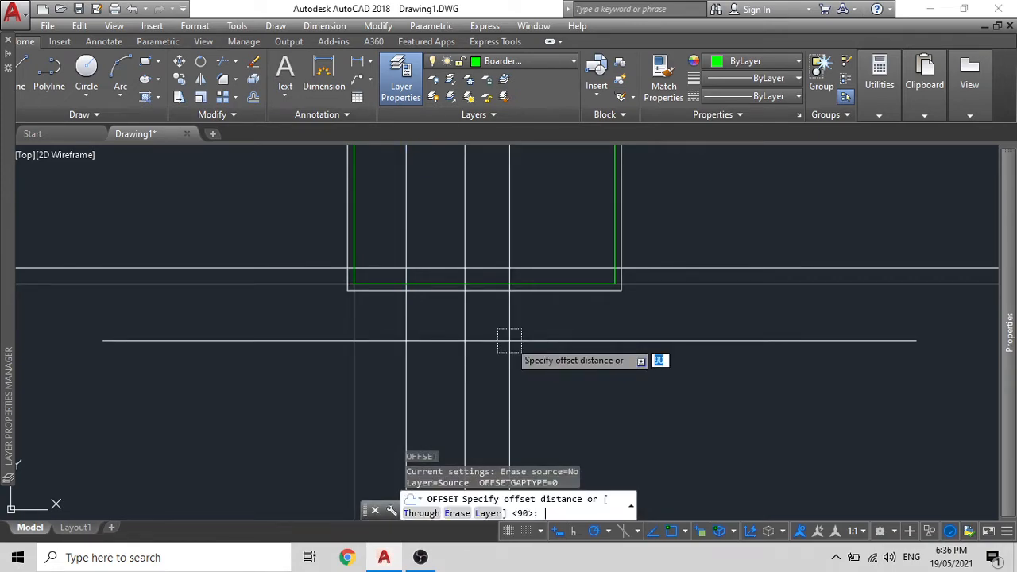
pyautogui.write('115')
pyautogui.press('Return')
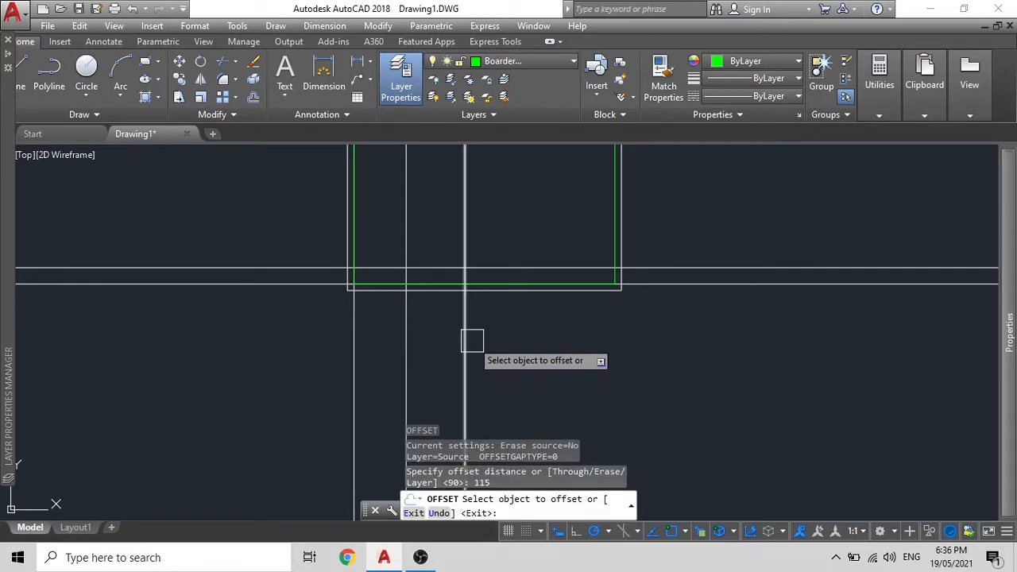
pyautogui.click(472, 340)
pyautogui.click(590, 340)
pyautogui.press('Escape')
# Step: Offset the rightmost vertical construction line 35 to the right, toward the inner border's right edge
pyautogui.scroll(4, 306, 236)
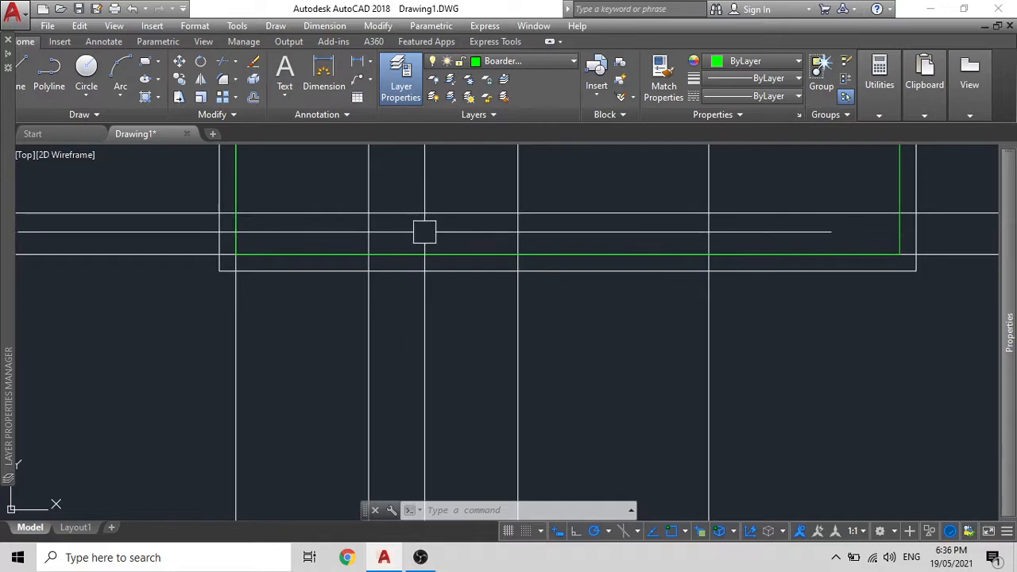
pyautogui.scroll(2, 397, 237)
pyautogui.scroll(-3, 445, 270)
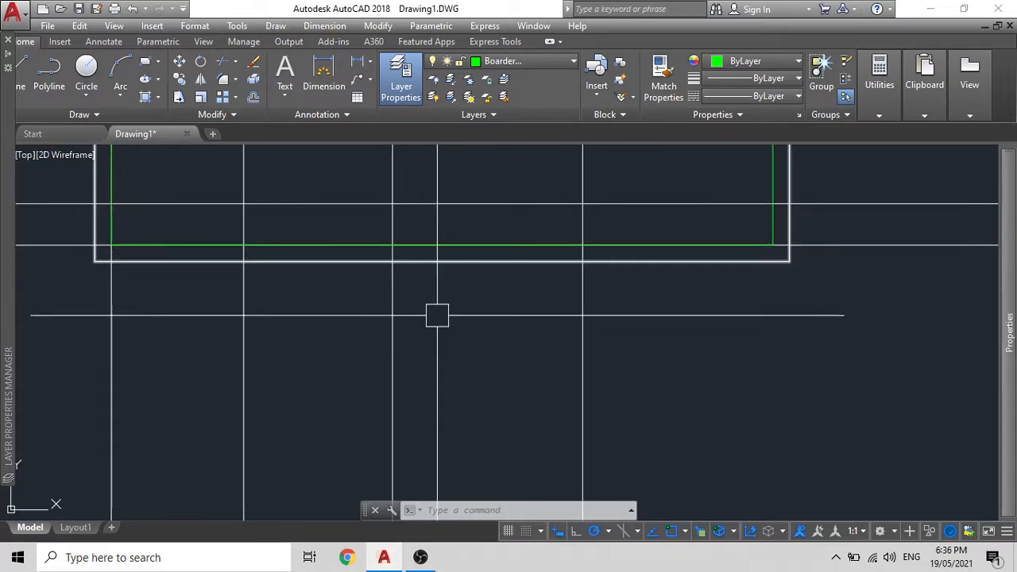
pyautogui.press('Escape')
pyautogui.press('Escape')
pyautogui.press('space')
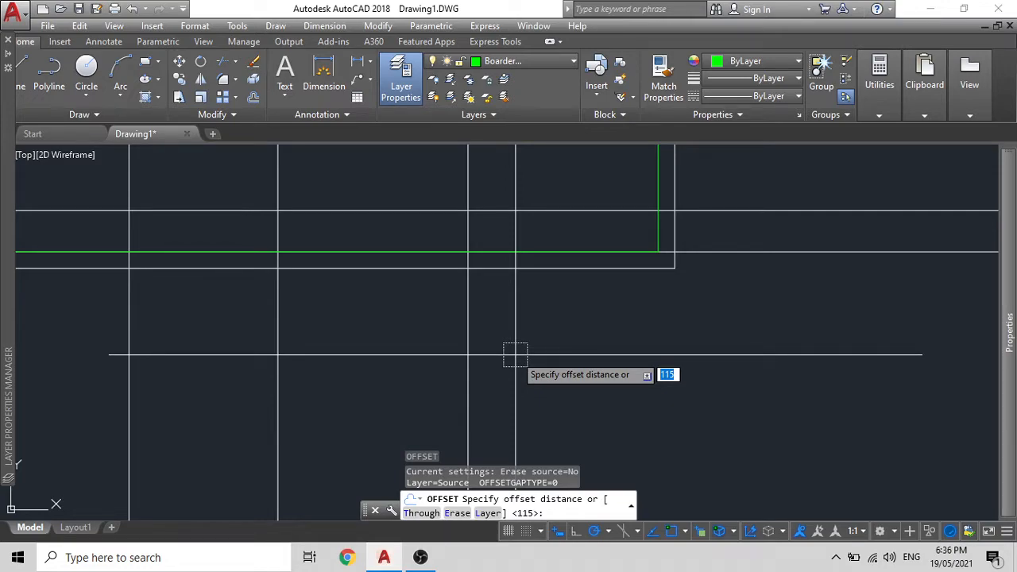
pyautogui.write('35')
pyautogui.press('Return')
pyautogui.click(476, 325)
pyautogui.click(495, 323)
pyautogui.press('Escape')
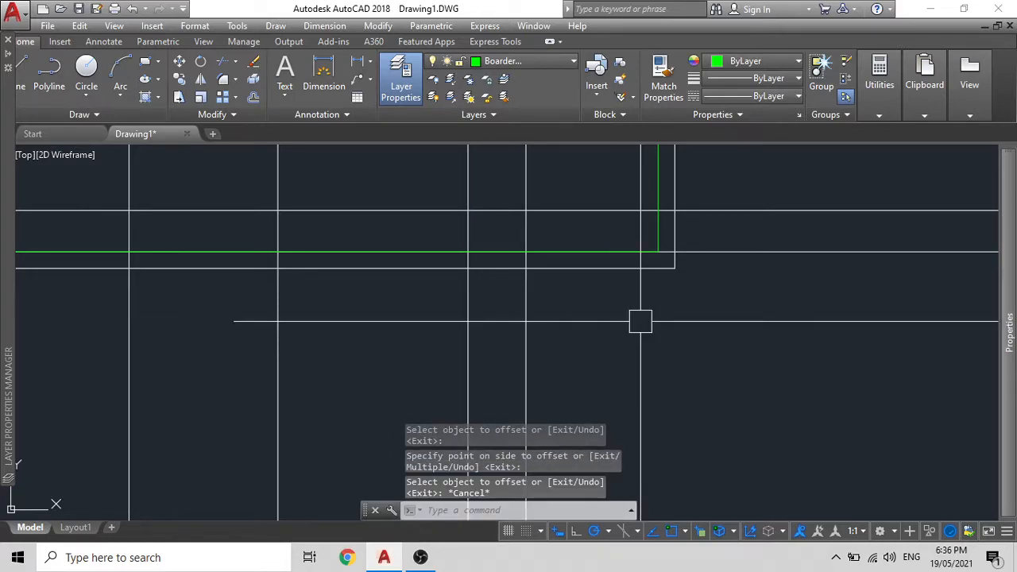
# Step: Add two more vertical construction lines, each offset 18 to the right of the preceding rightmost one
pyautogui.write('o')
pyautogui.press('Return')
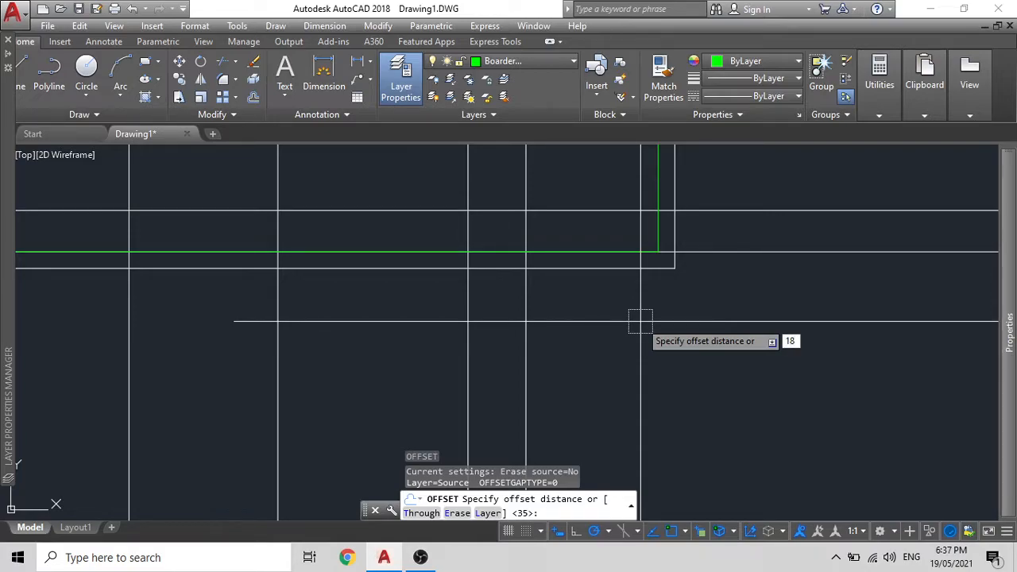
pyautogui.press('Return')
pyautogui.click(534, 311)
pyautogui.click(645, 310)
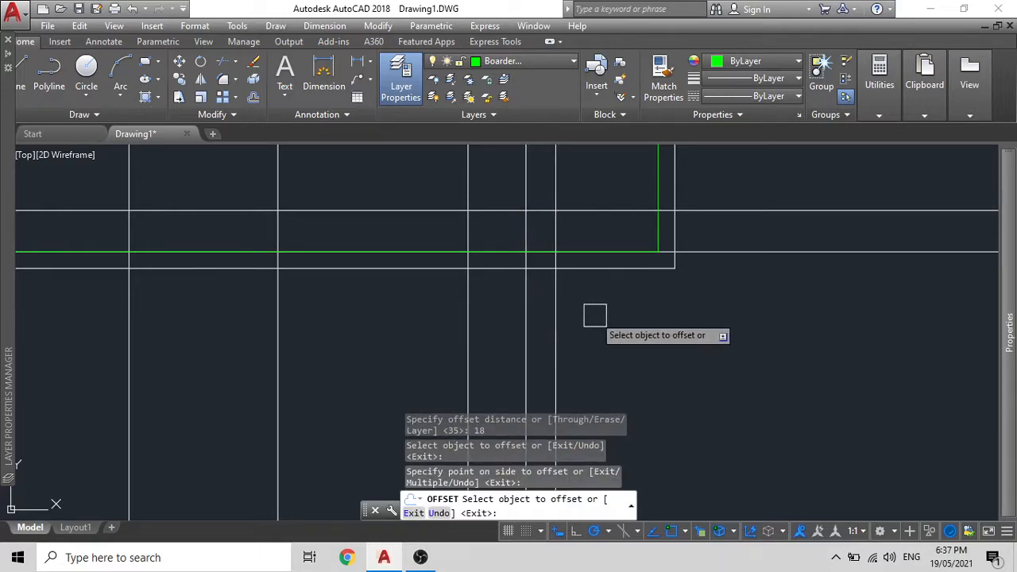
pyautogui.click(556, 315)
pyautogui.click(670, 315)
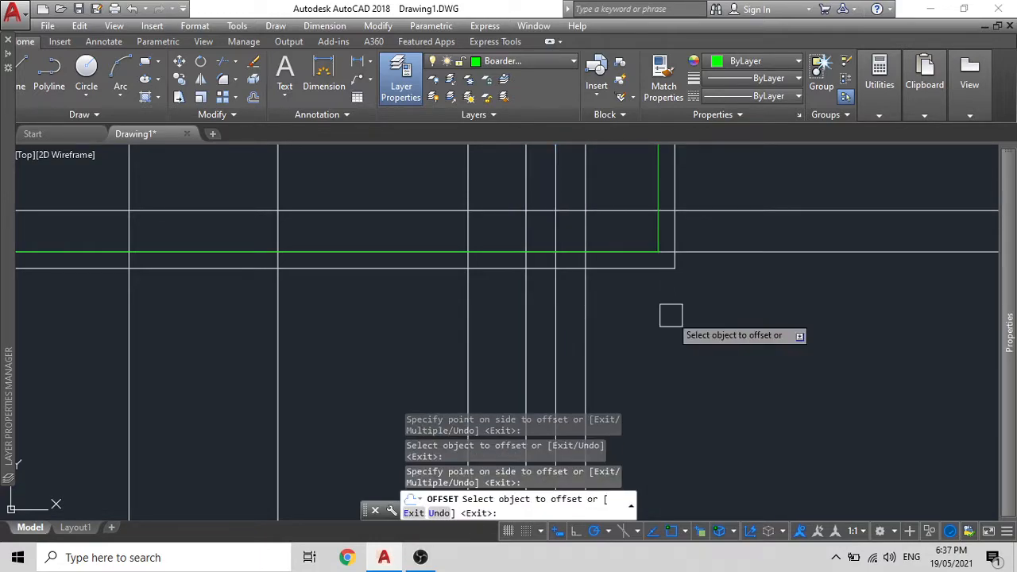
pyautogui.press('Escape')
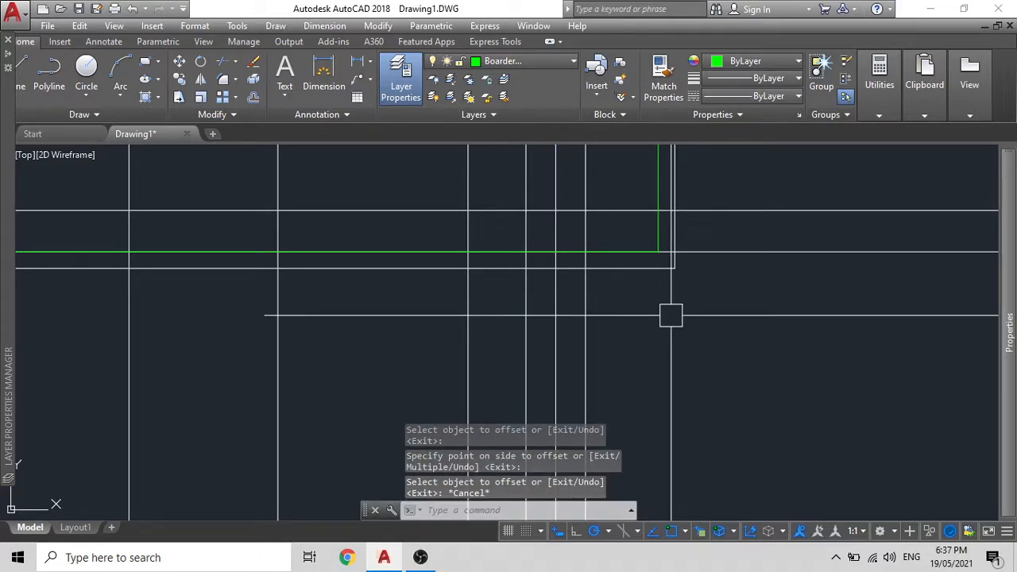
# Step: Offset the rightmost vertical construction line 22 to the right, toward the inner border's right edge
pyautogui.press('Return')
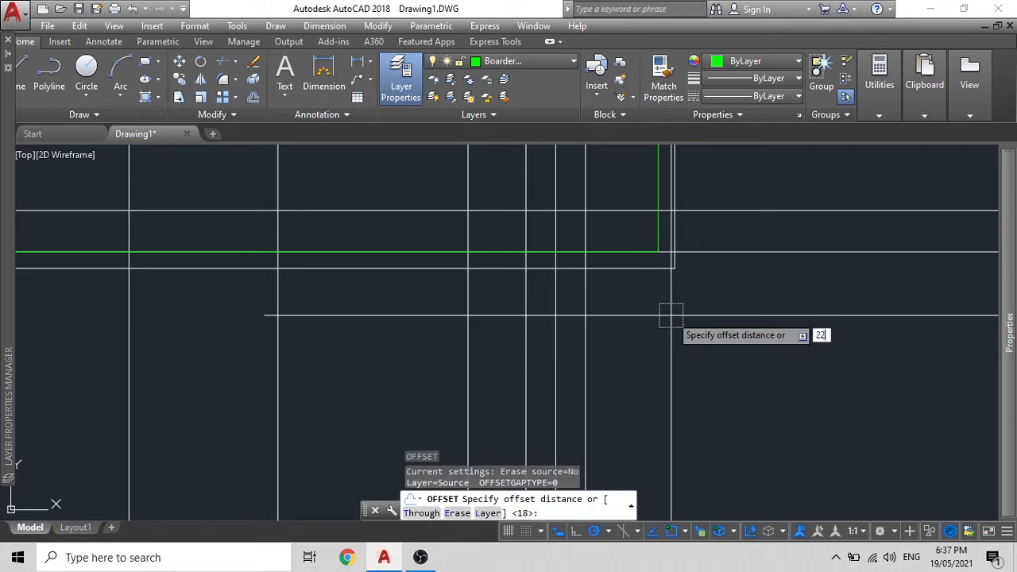
pyautogui.press('Return')
pyautogui.click(586, 299)
pyautogui.click(657, 307)
pyautogui.press('Escape')
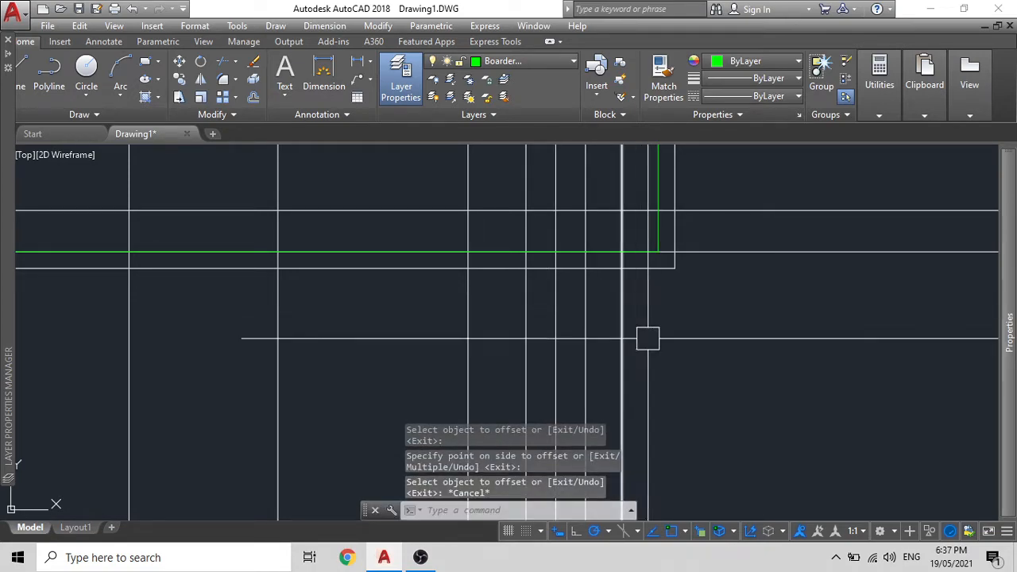
# Step: Check the distance between the last vertical construction line and the inner border's right edge with DIST
pyautogui.moveTo(648, 339); pyautogui.dragTo(661, 336, button='middle')
pyautogui.write('di')
pyautogui.press('Return')
pyautogui.scroll(6, 636, 212)
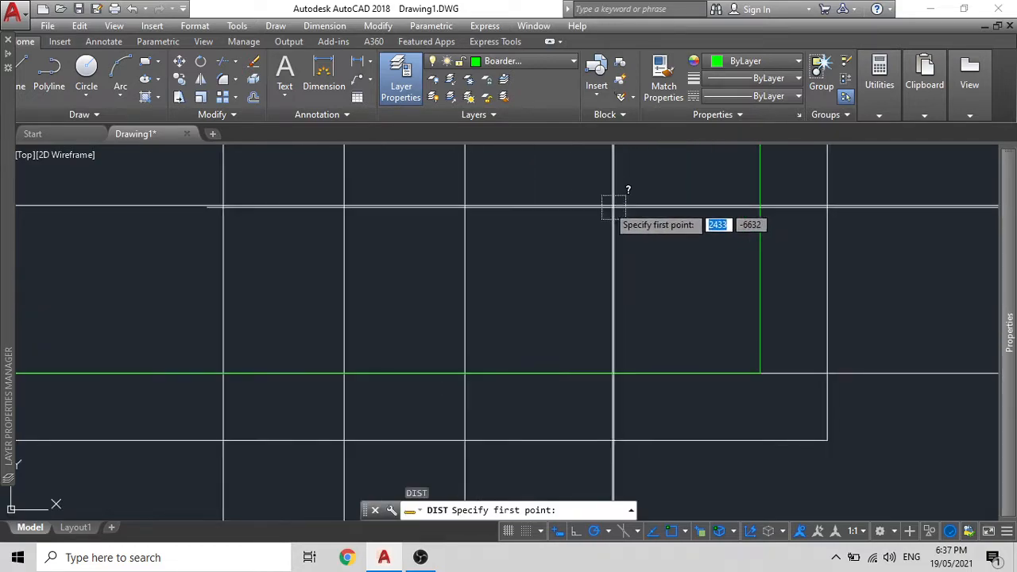
pyautogui.click(613, 206)
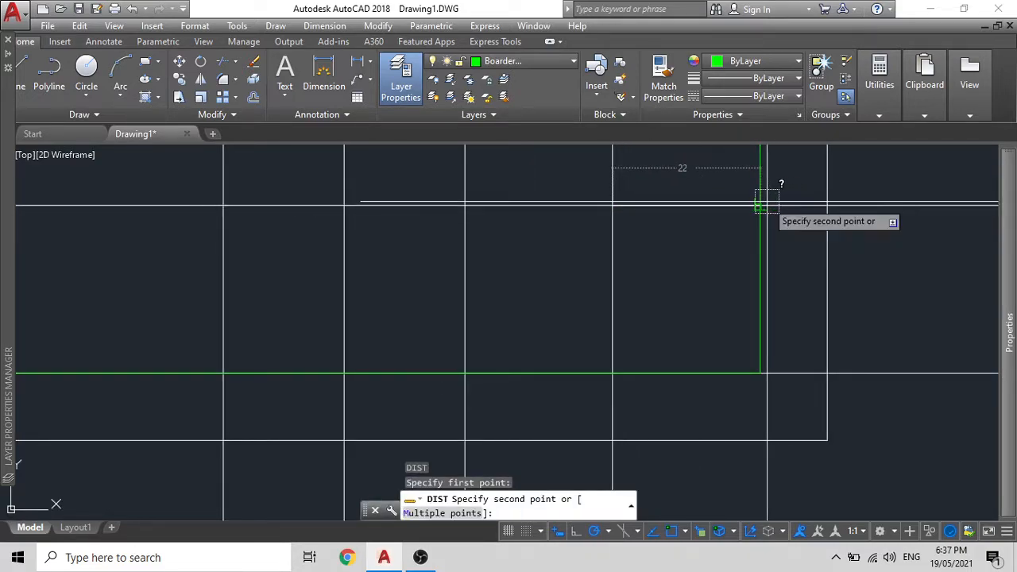
pyautogui.press('Escape')
pyautogui.scroll(-2, 612, 270)
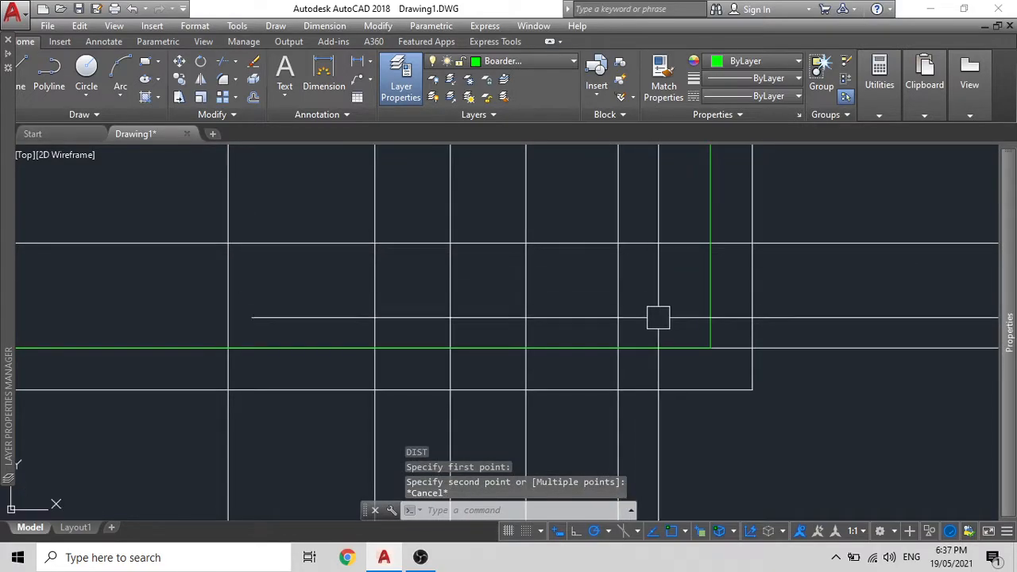
pyautogui.scroll(-2, 661, 307)
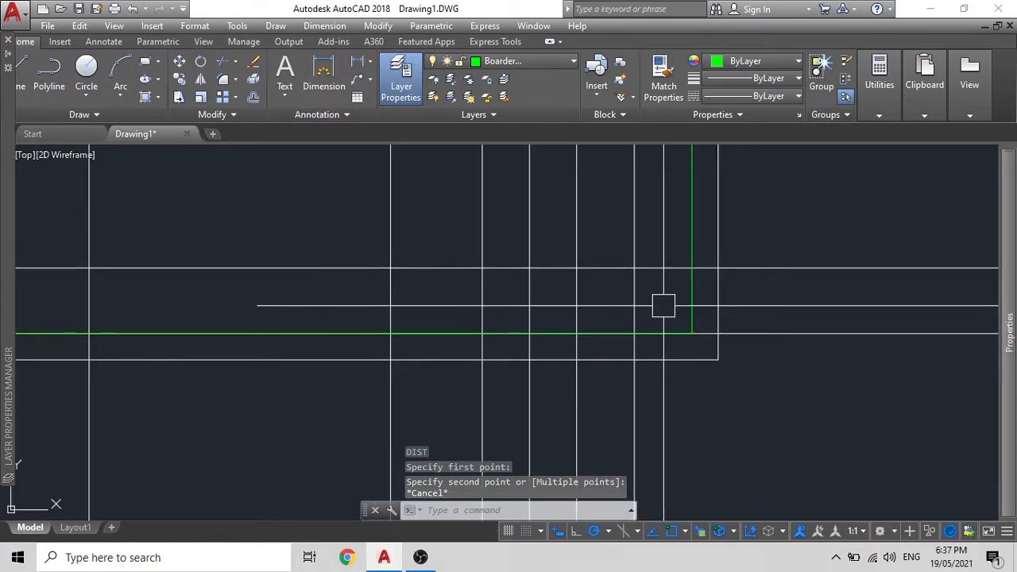
pyautogui.scroll(-3, 667, 303)
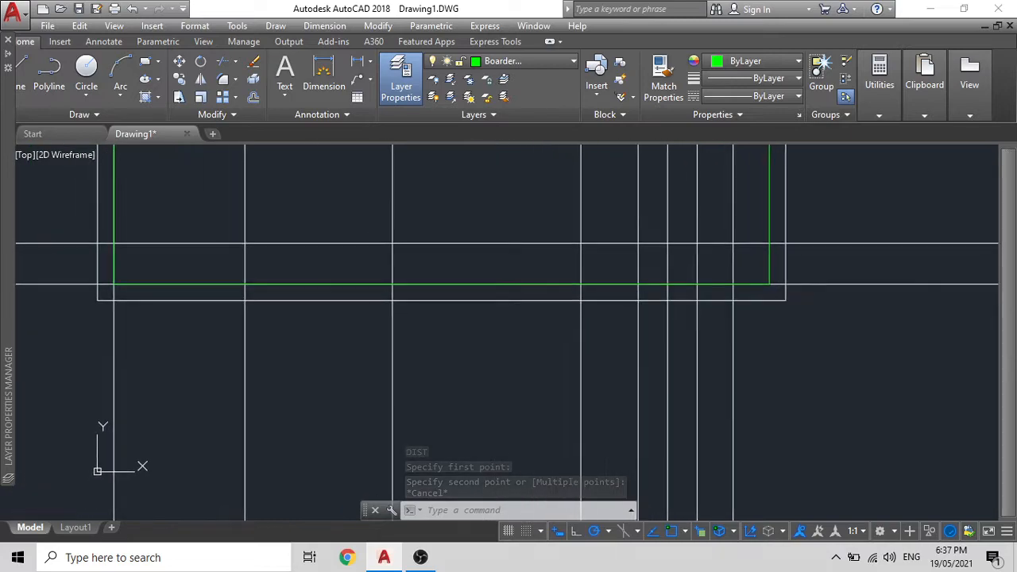
# Step: Move the four rightmost vertical construction lines 5 to the left
pyautogui.scroll(5, 744, 213)
pyautogui.click(748, 209)
pyautogui.click(477, 200)
pyautogui.scroll(-4, 470, 240)
pyautogui.write('m')
pyautogui.press('Return')
pyautogui.click(715, 231)
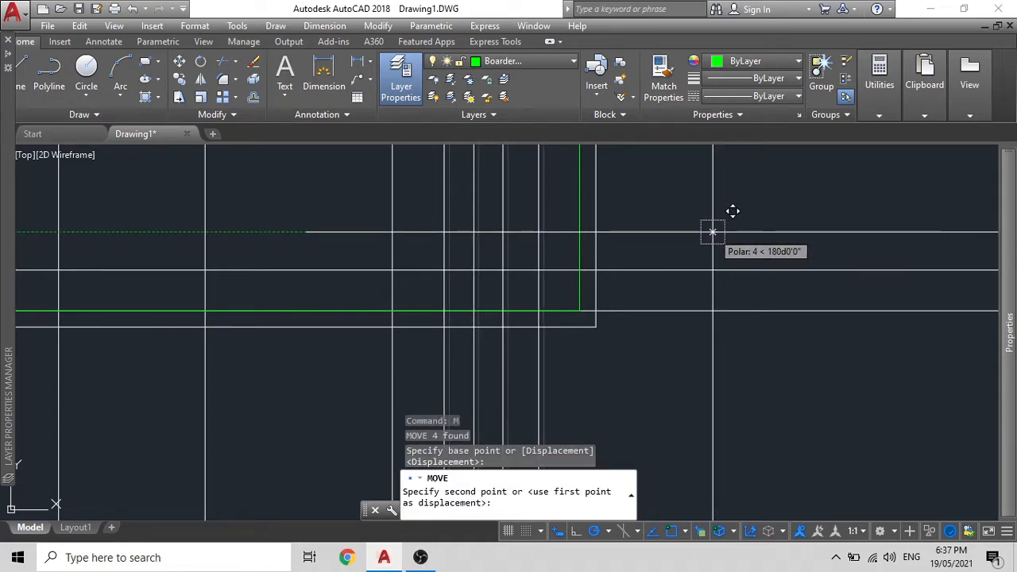
pyautogui.write('5')
pyautogui.press('Return')
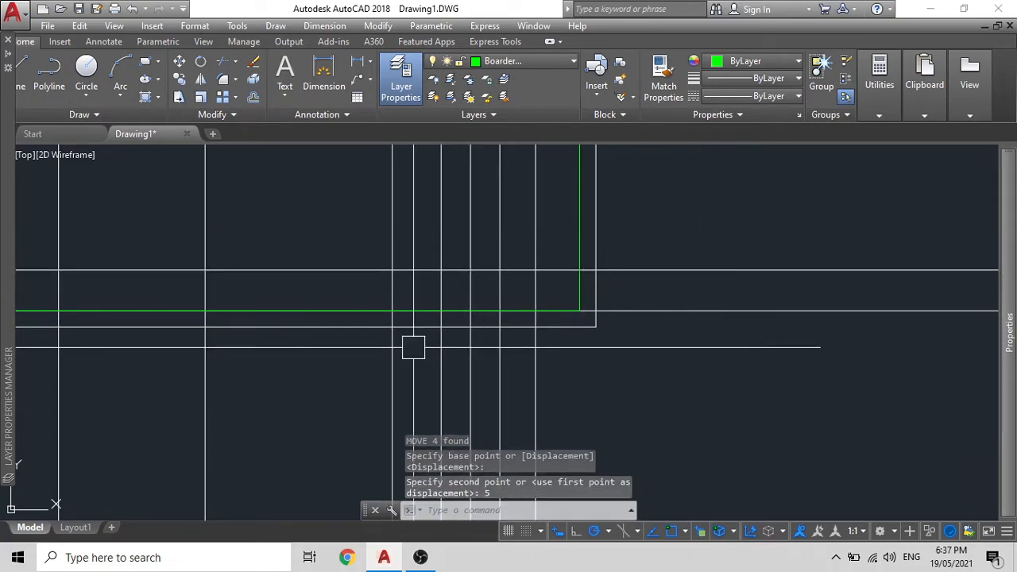
pyautogui.moveTo(398, 329); pyautogui.dragTo(470, 284, button='middle')
pyautogui.click(454, 315)
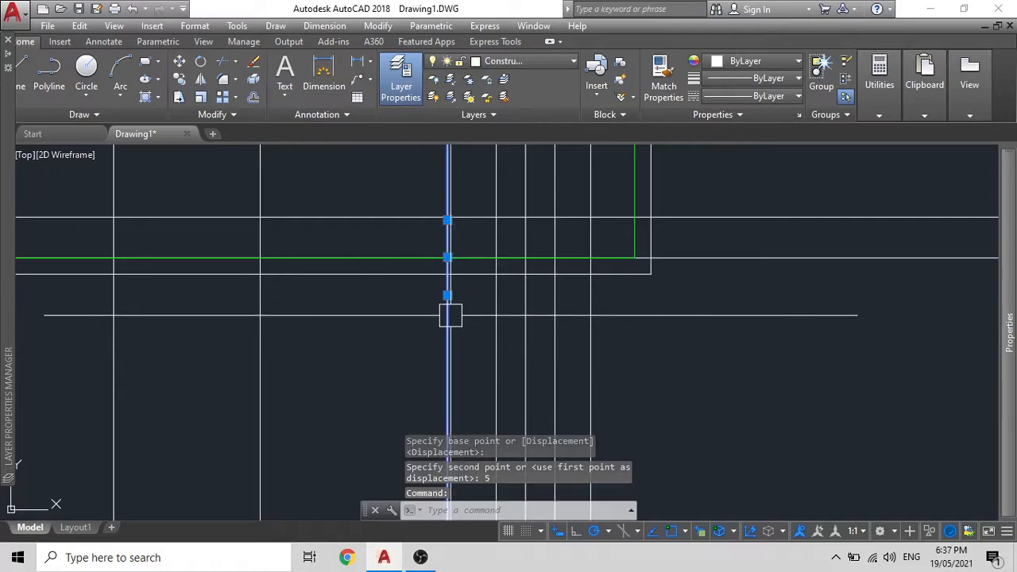
pyautogui.write('m')
pyautogui.press('Return')
pyautogui.press('Escape')
# Step: Move the second vertical construction line inside the inner border's left edge 5 to the left
pyautogui.scroll(-2, 380, 325)
pyautogui.moveTo(380, 326); pyautogui.dragTo(528, 307, button='middle')
pyautogui.click(454, 302)
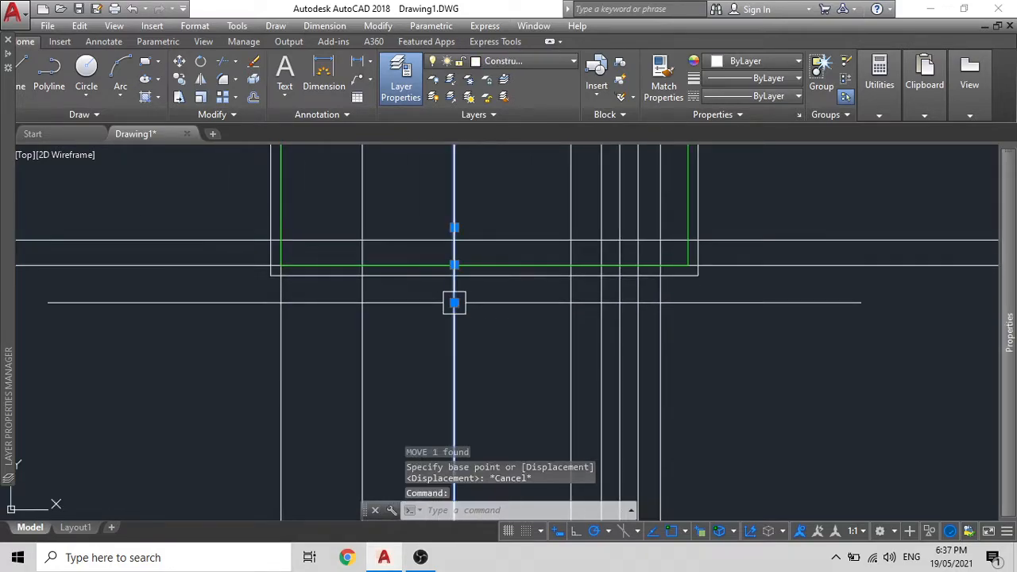
pyautogui.write('m')
pyautogui.press('Return')
pyautogui.click(510, 316)
pyautogui.write('5')
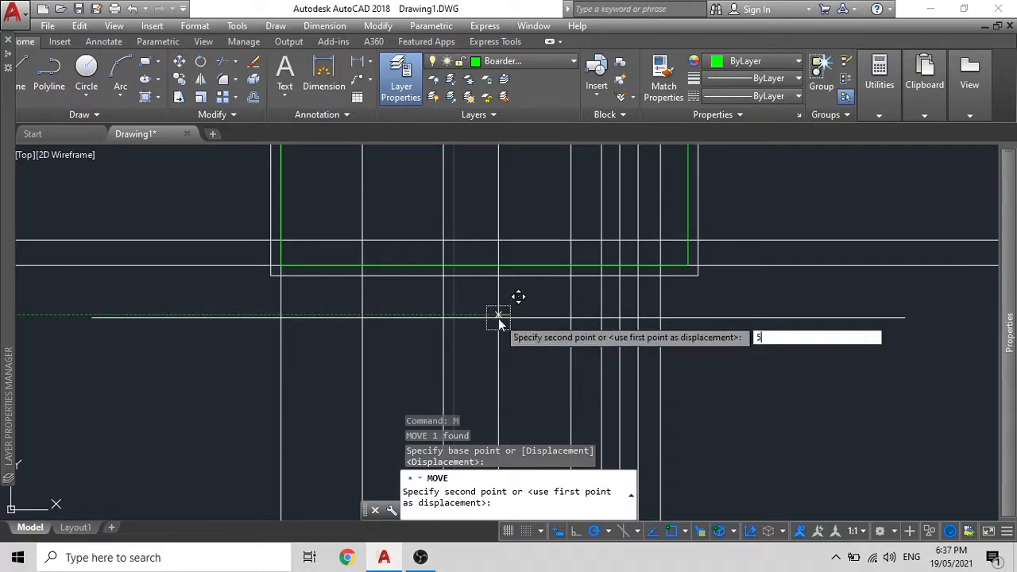
pyautogui.press('Return')
pyautogui.press('Escape')
# Step: Draw a polyline along the upper horizontal construction line from the inner border's left edge to its right edge
pyautogui.scroll(-3, 493, 314)
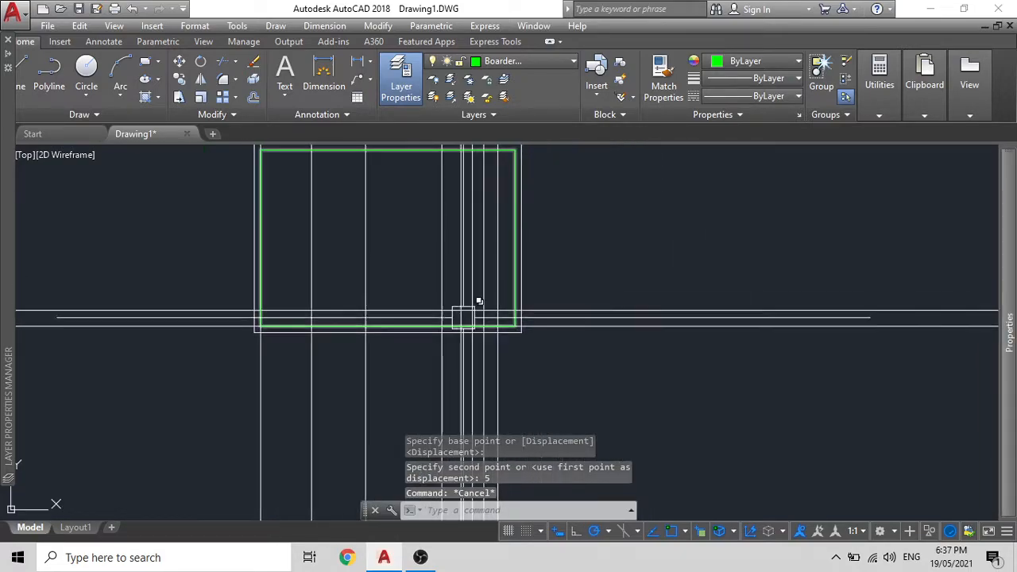
pyautogui.moveTo(626, 352); pyautogui.dragTo(577, 315, button='middle')
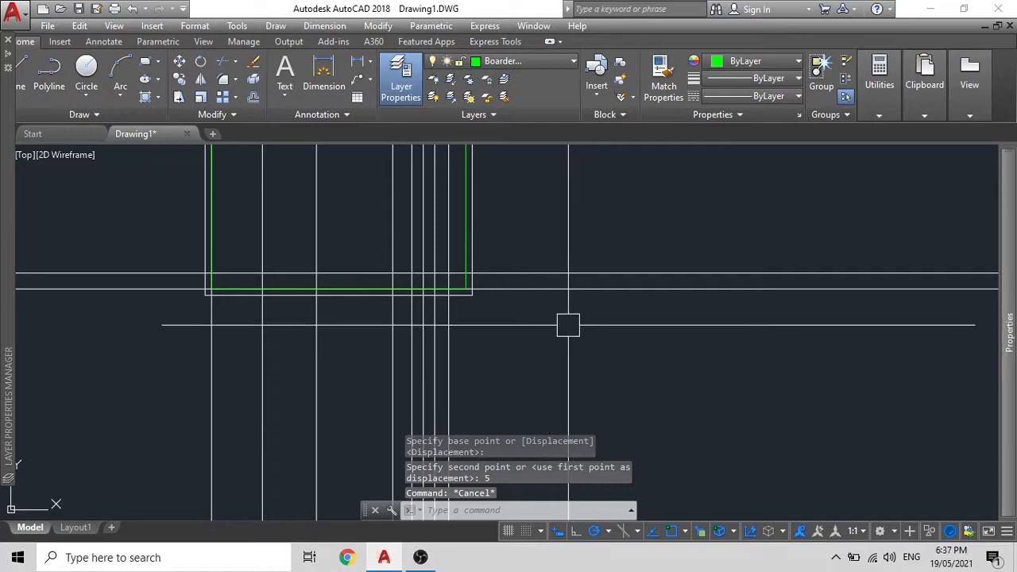
pyautogui.scroll(4, 254, 316)
pyautogui.moveTo(254, 351); pyautogui.dragTo(308, 430, button='middle')
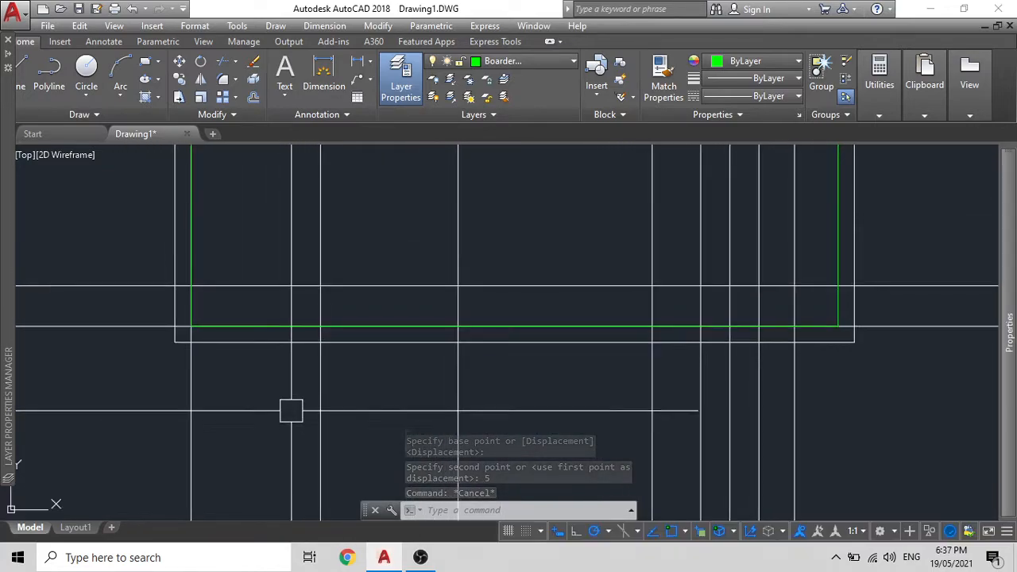
pyautogui.write('pl')
pyautogui.press('Return')
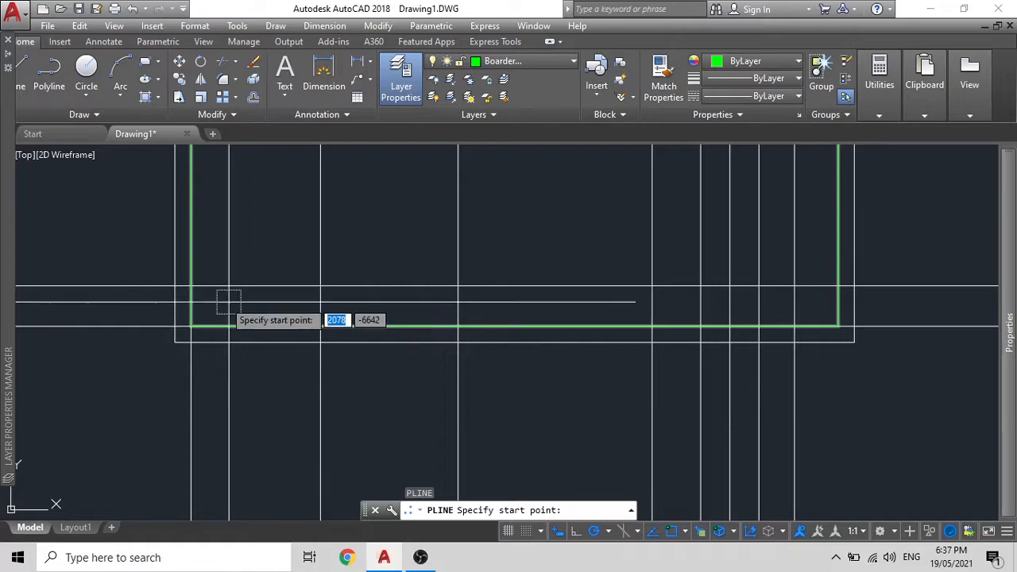
pyautogui.click(190, 286)
pyautogui.click(833, 286)
pyautogui.press('Return')
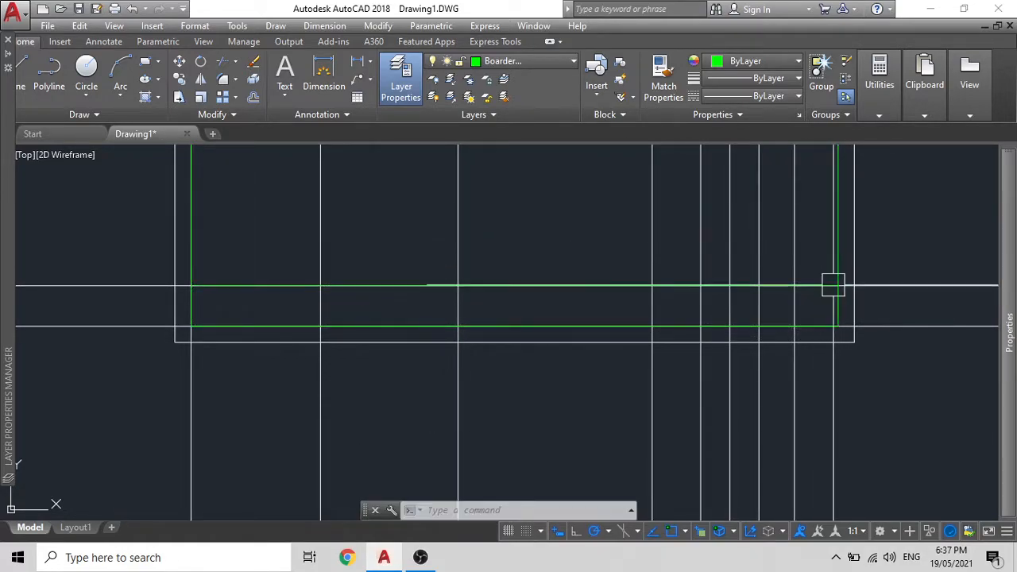
# Step: Delete both horizontal construction lines and undo the deletion
pyautogui.scroll(-3, 481, 313)
pyautogui.click(700, 316)
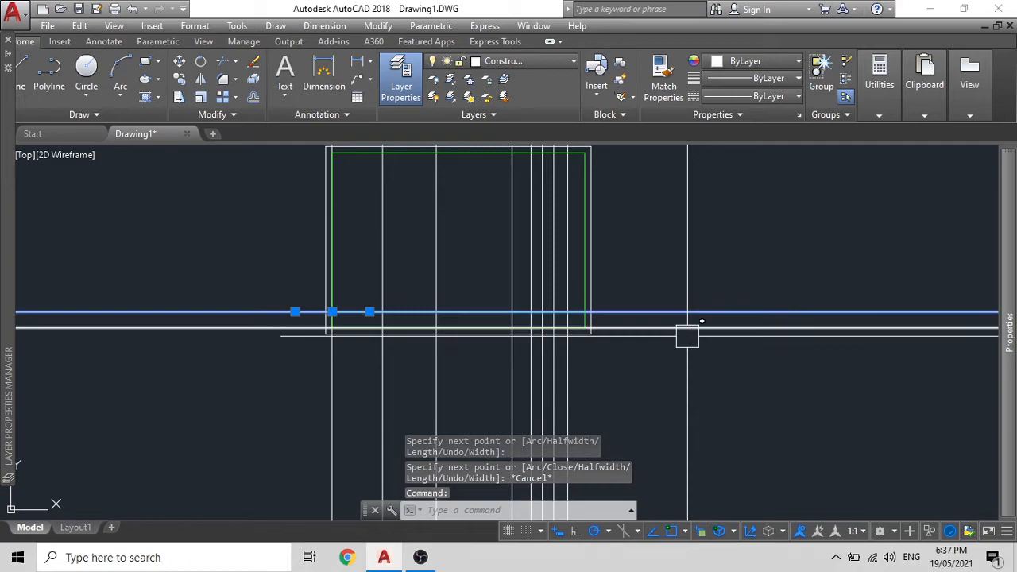
pyautogui.click(687, 326)
pyautogui.press('Delete')
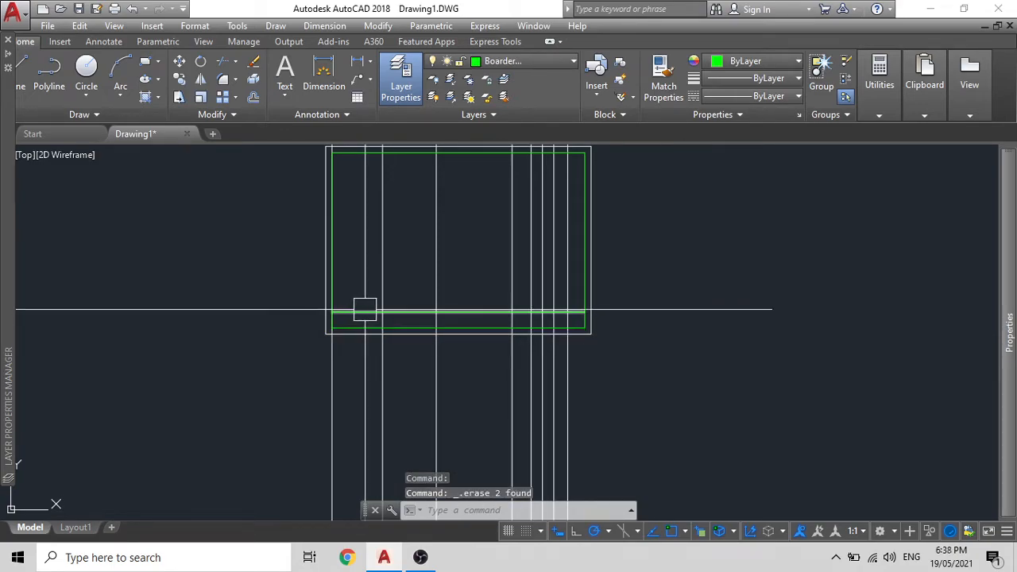
pyautogui.hotkey('ctrl', 'z')
# Step: Delete only the upper horizontal construction line
pyautogui.press('Escape')
pyautogui.click(285, 310)
pyautogui.press('Delete')
# Step: Draw a polyline divider on the first interior vertical construction line, from the title block's top line to the inner border's bottom edge
pyautogui.scroll(4, 362, 326)
pyautogui.scroll(-2, 340, 355)
pyautogui.moveTo(338, 354); pyautogui.dragTo(312, 352, button='middle')
pyautogui.moveTo(476, 348); pyautogui.dragTo(447, 356, button='middle')
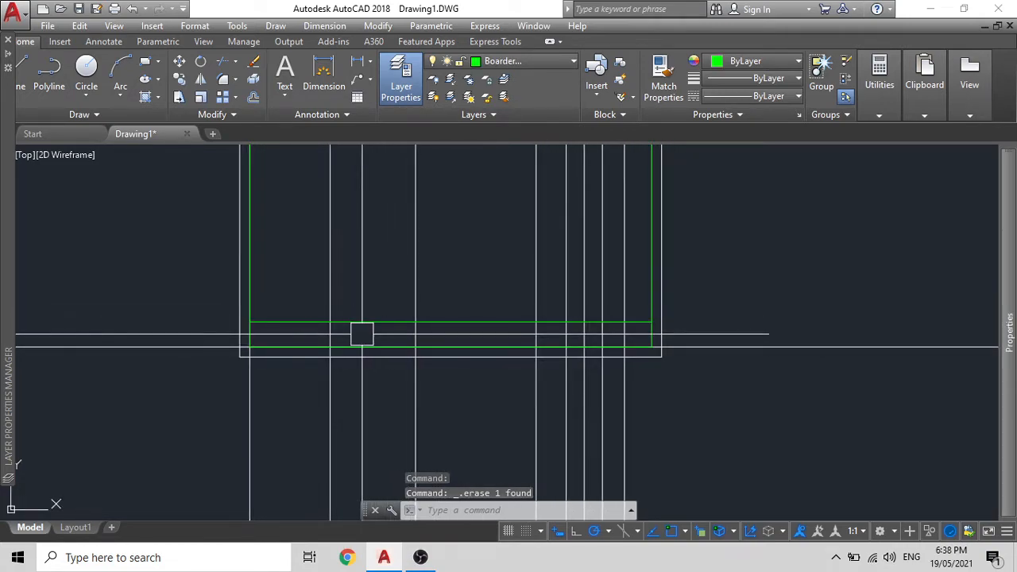
pyautogui.write('pl')
pyautogui.press('Return')
pyautogui.scroll(4, 298, 311)
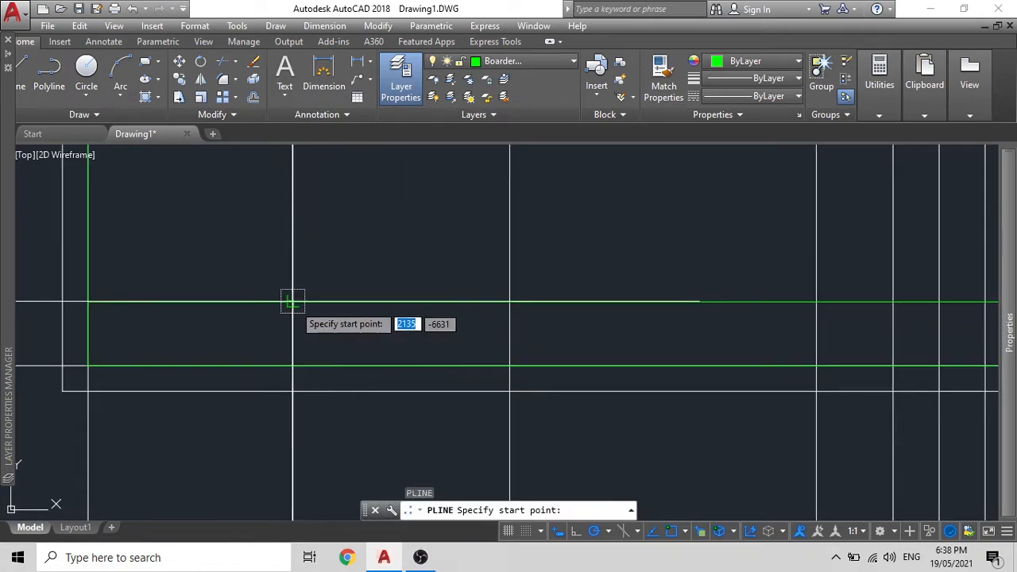
pyautogui.click(292, 302)
pyautogui.click(292, 365)
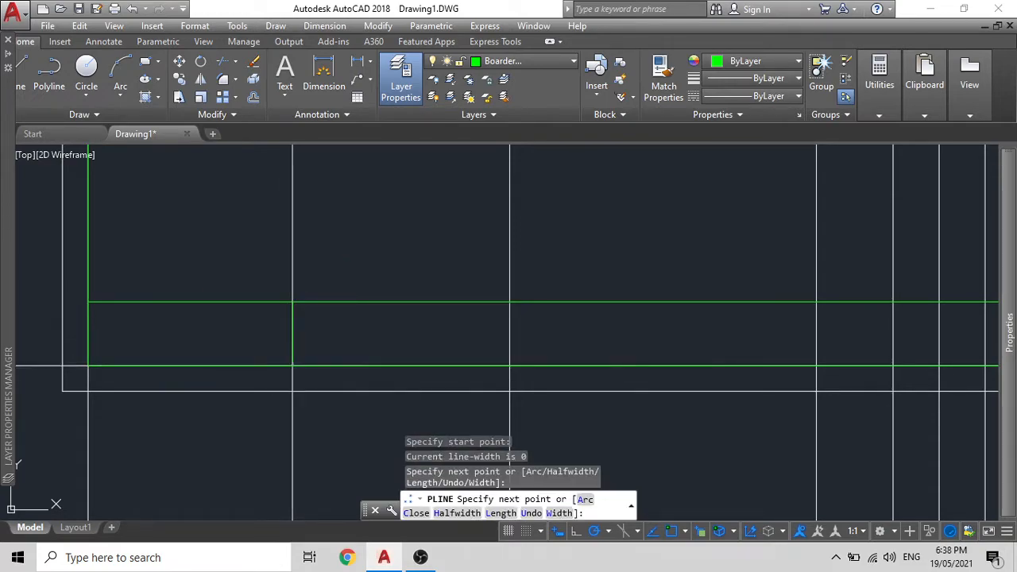
pyautogui.press('Escape')
pyautogui.click(292, 333)
pyautogui.write('xo')
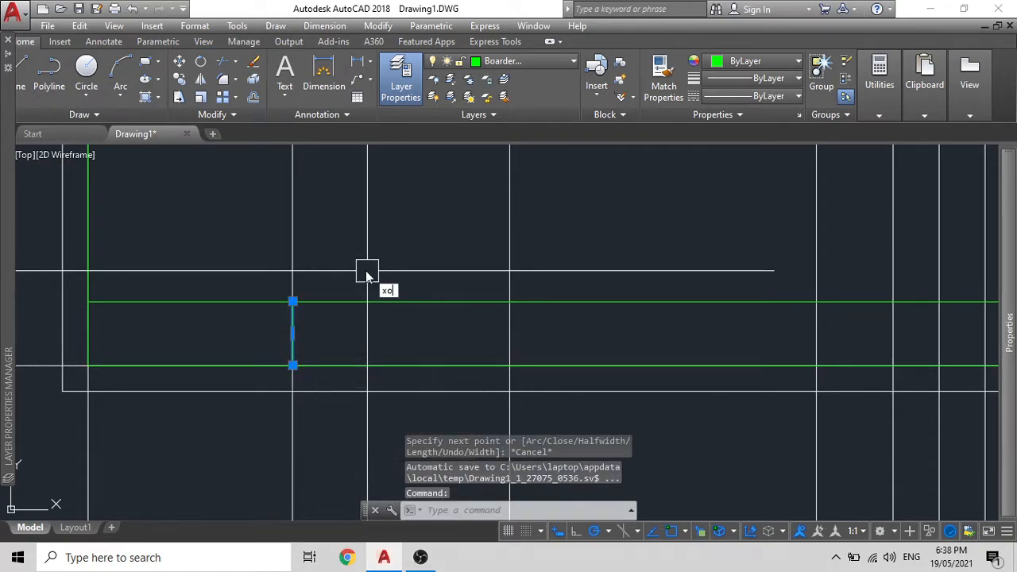
pyautogui.press('Escape')
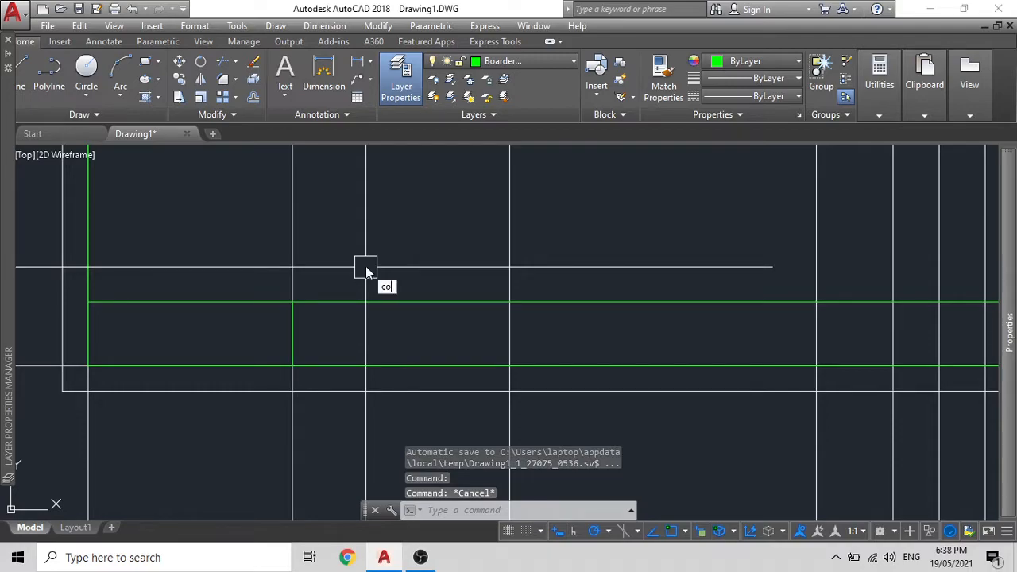
# Step: Copy the polyline divider from its lower endpoint to the six other interior vertical construction lines along the inner border's bottom edge
pyautogui.press('Return')
pyautogui.click(296, 331)
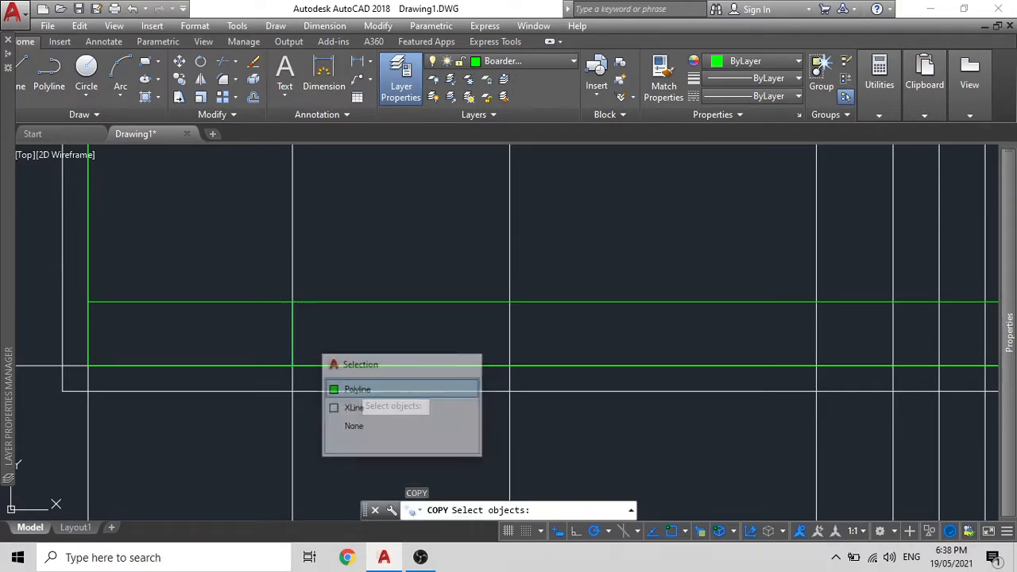
pyautogui.click(351, 389)
pyautogui.press('Return')
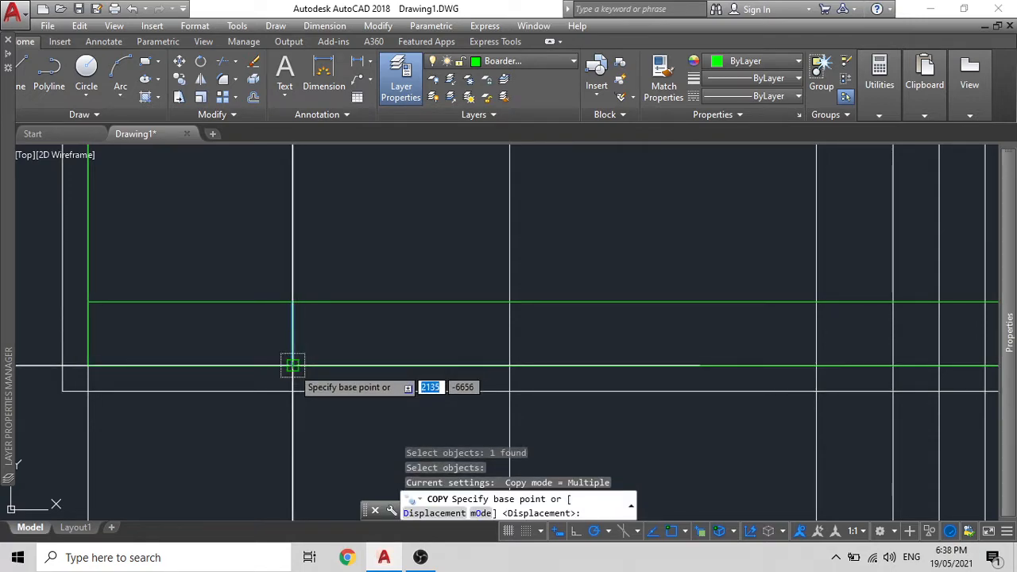
pyautogui.click(293, 366)
pyautogui.click(509, 365)
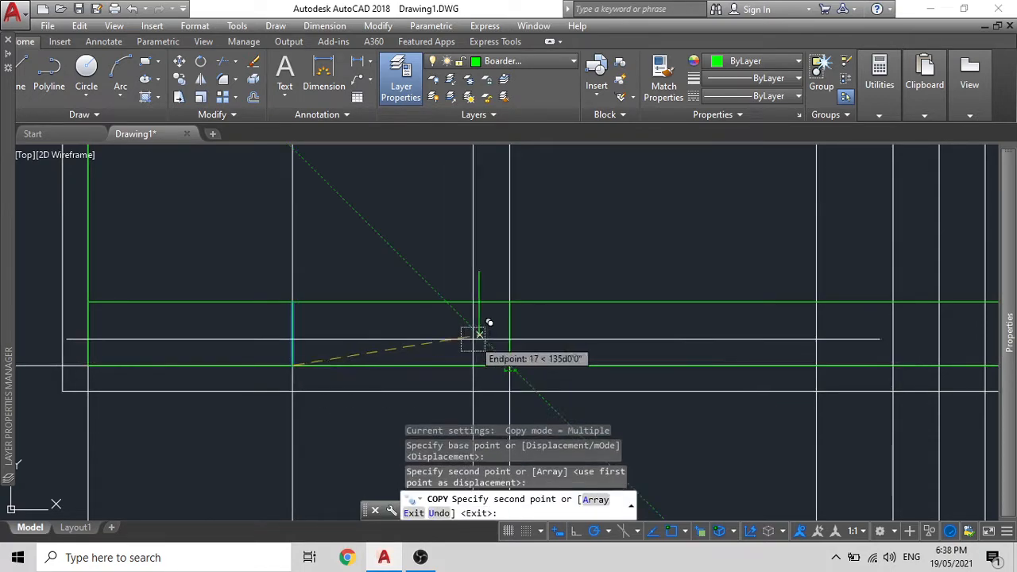
pyautogui.scroll(-3, 273, 318)
pyautogui.scroll(3, 377, 337)
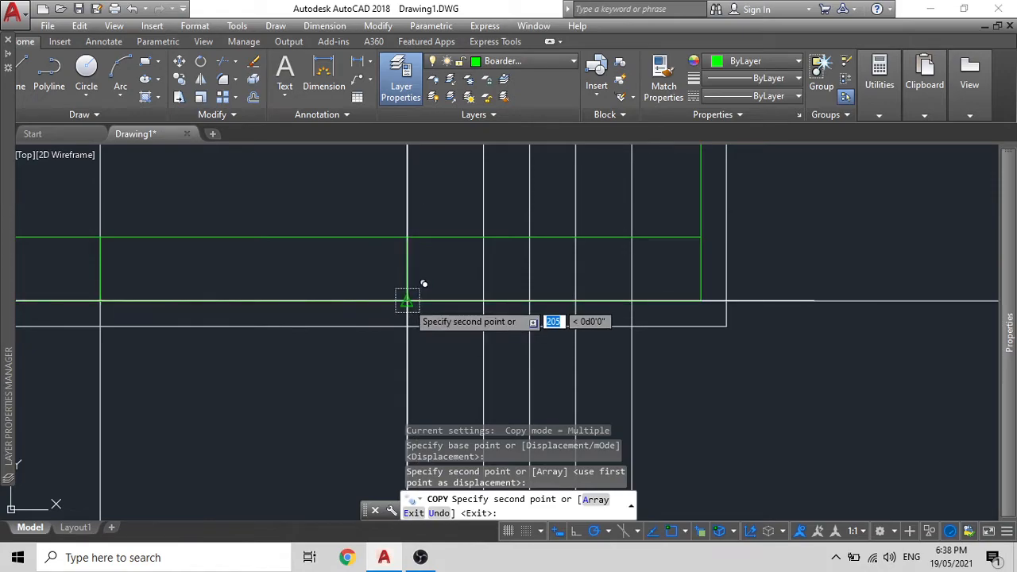
pyautogui.click(423, 283)
pyautogui.click(497, 282)
pyautogui.click(546, 284)
pyautogui.click(592, 283)
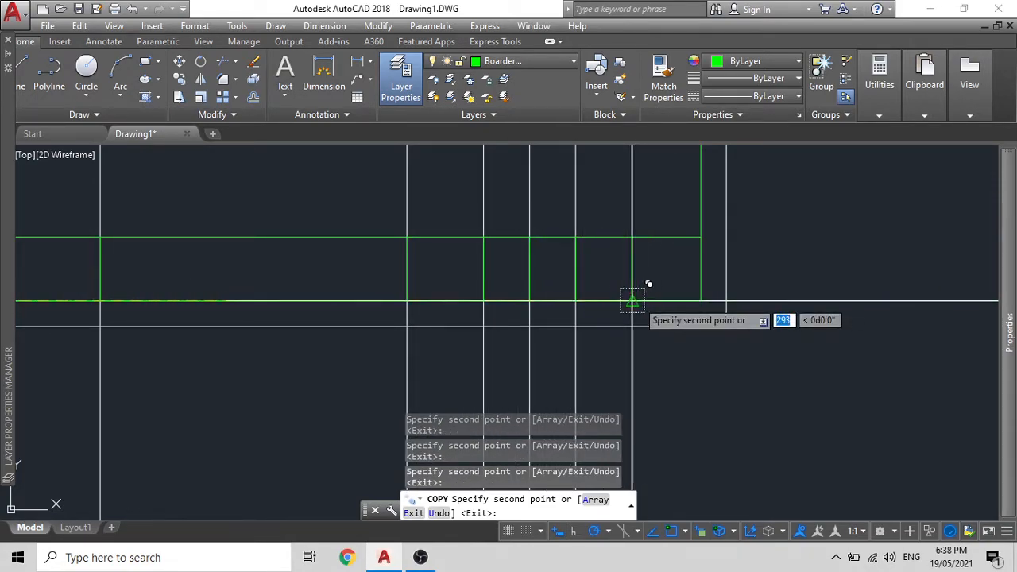
pyautogui.press('Escape')
pyautogui.press('Escape')
# Step: Delete all eight vertical construction lines, keeping the polyline dividers
pyautogui.scroll(-2, 647, 270)
pyautogui.scroll(2, 657, 302)
pyautogui.scroll(-2, 653, 314)
pyautogui.click(689, 386)
pyautogui.click(413, 342)
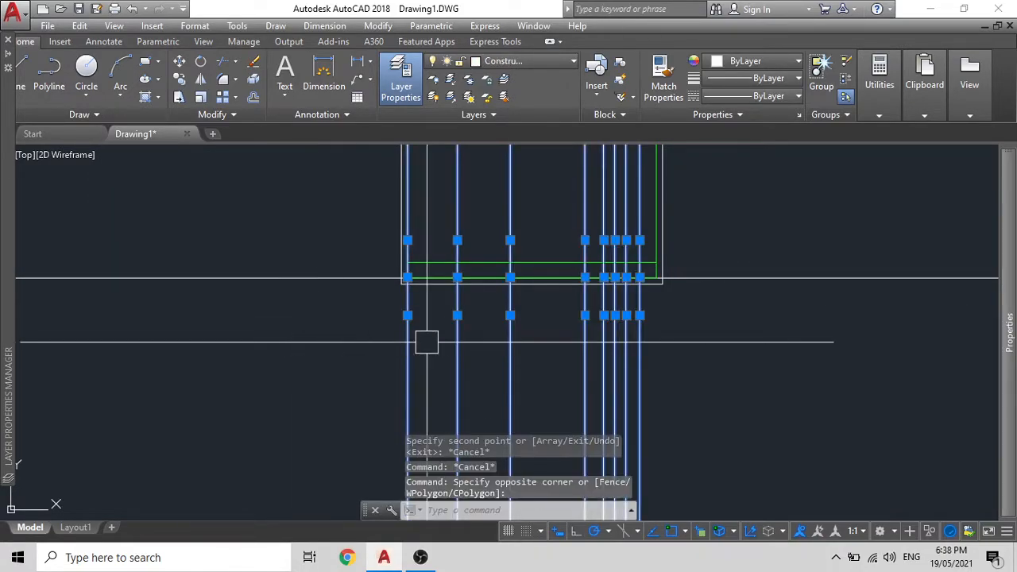
pyautogui.press('Delete')
pyautogui.scroll(4, 608, 265)
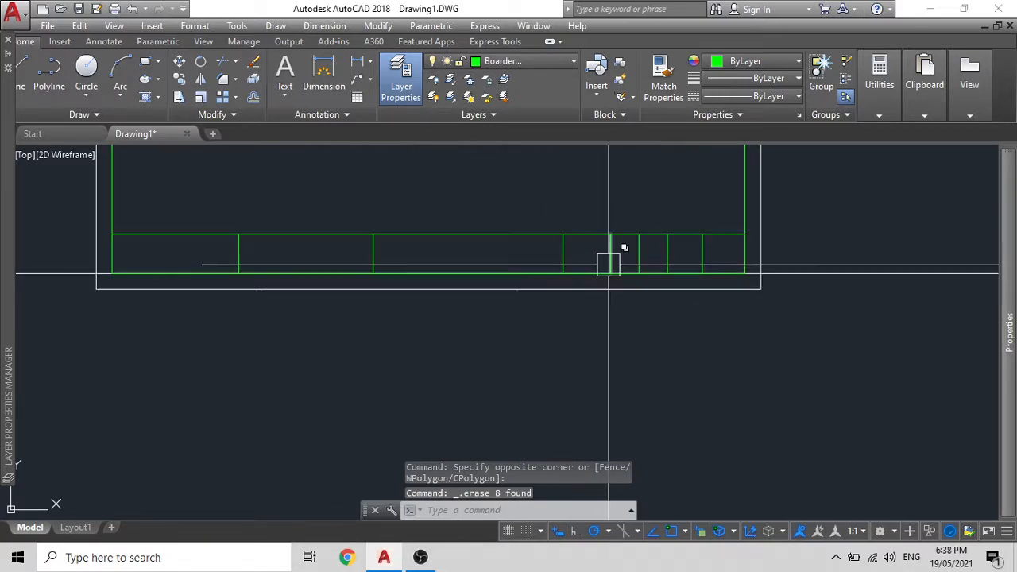
pyautogui.click(330, 236)
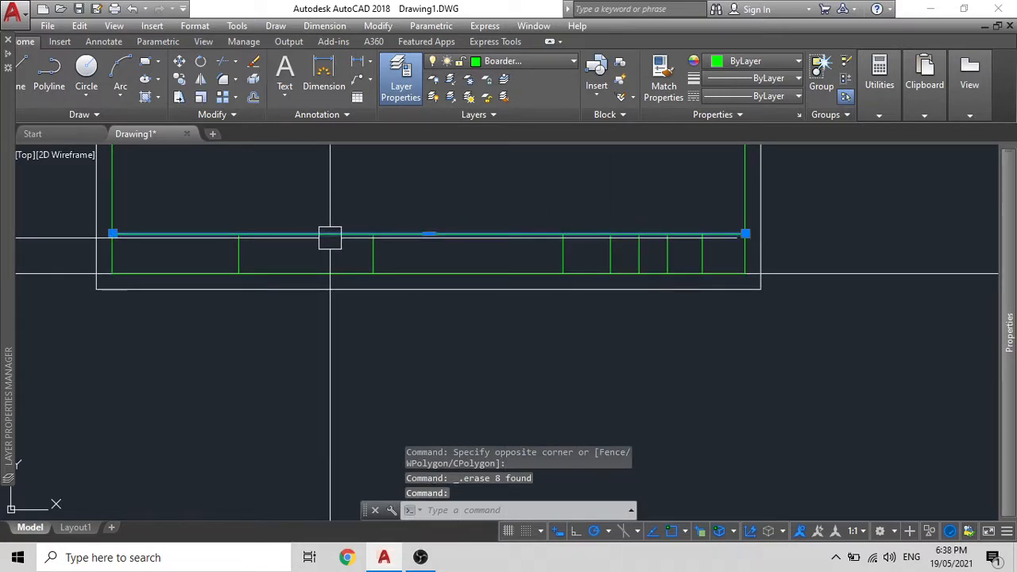
pyautogui.press('Escape')
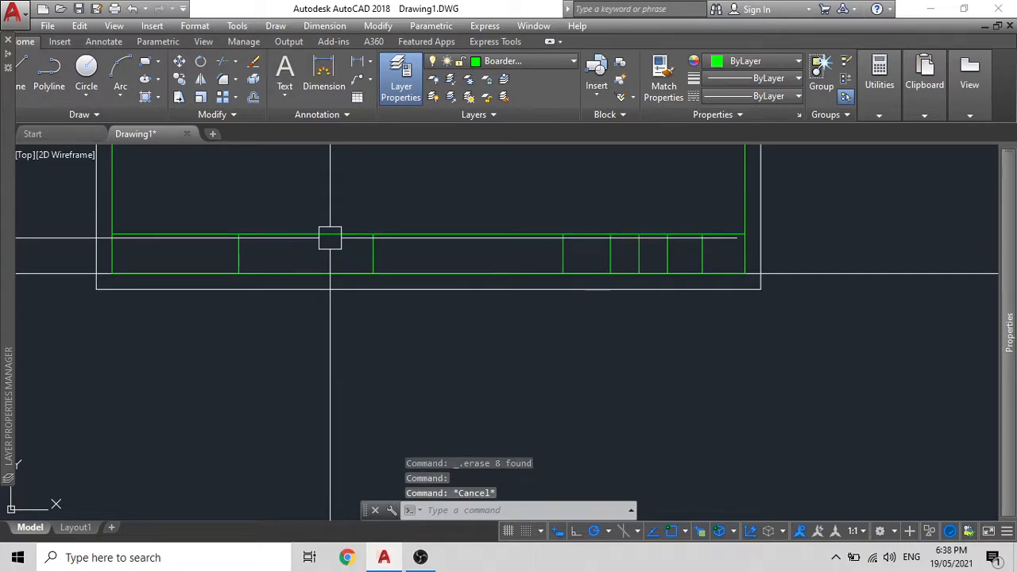
pyautogui.click(131, 194)
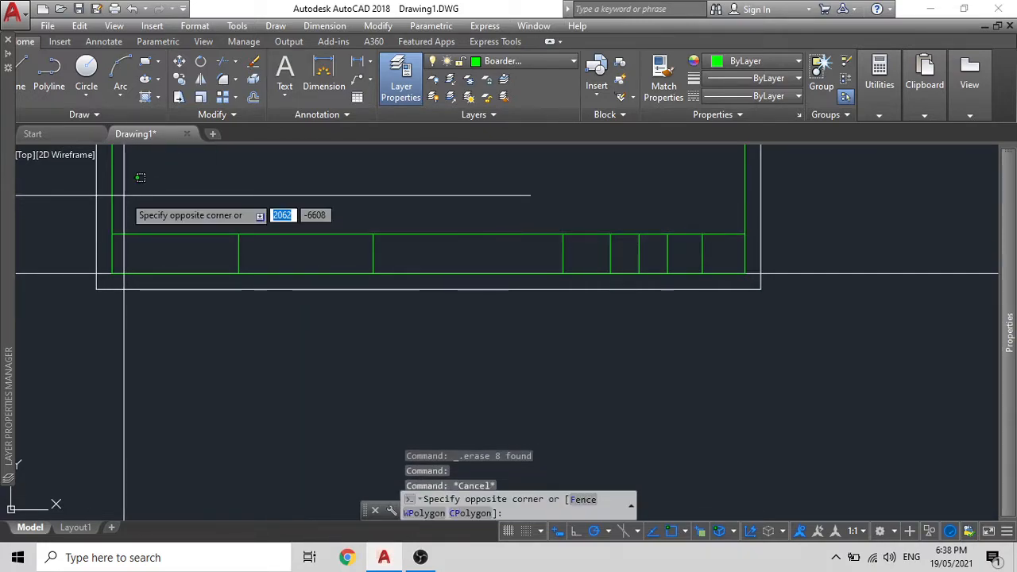
pyautogui.press('Escape')
pyautogui.click(121, 273)
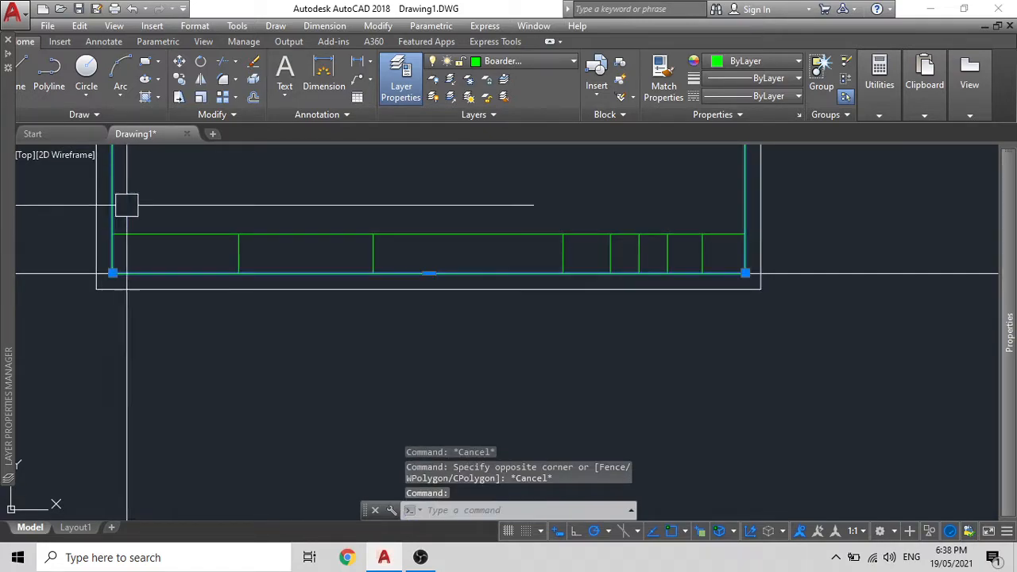
pyautogui.click(175, 234)
pyautogui.click(377, 256)
pyautogui.click(556, 249)
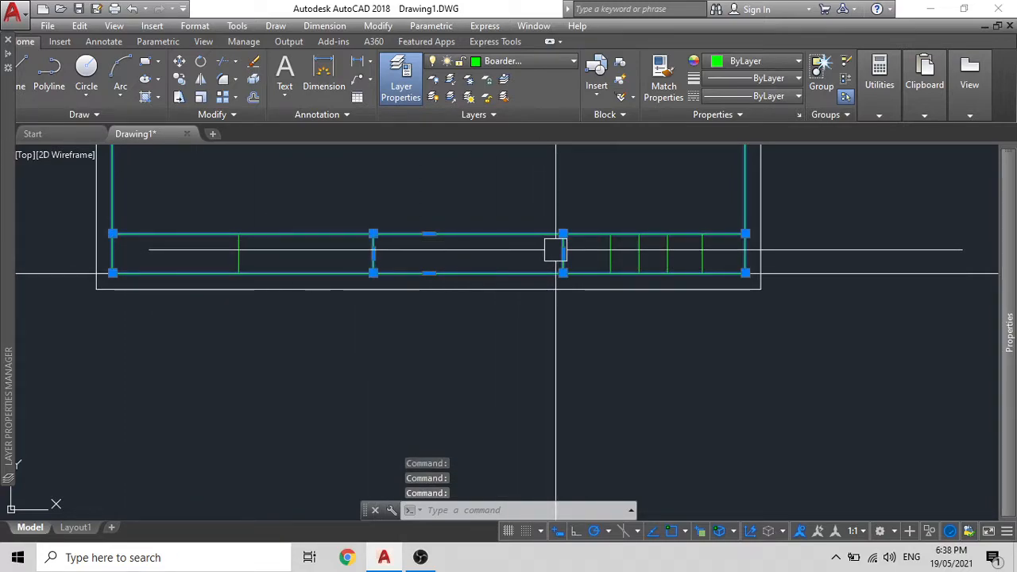
pyautogui.click(239, 246)
pyautogui.moveTo(243, 256)
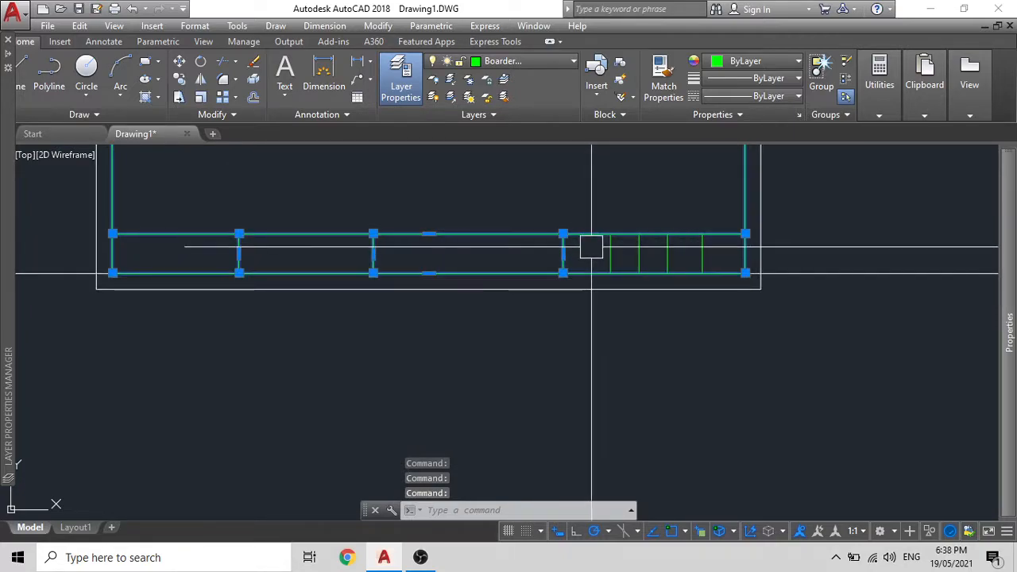
pyautogui.press('Escape')
# Step: Change the colour of the four rightmost title block dividers to White
pyautogui.scroll(5, 692, 249)
pyautogui.click(724, 275)
pyautogui.click(223, 215)
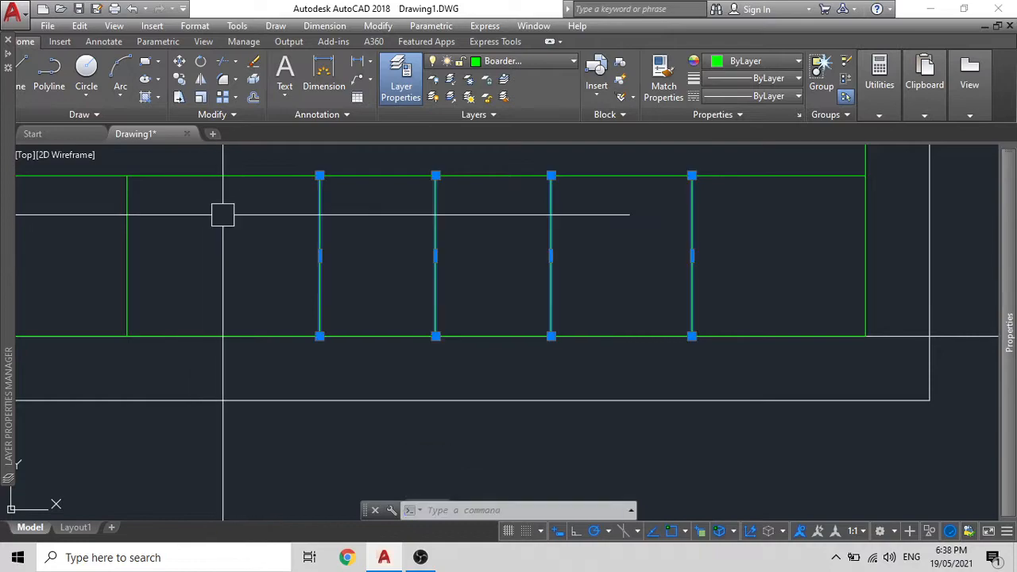
pyautogui.click(761, 62)
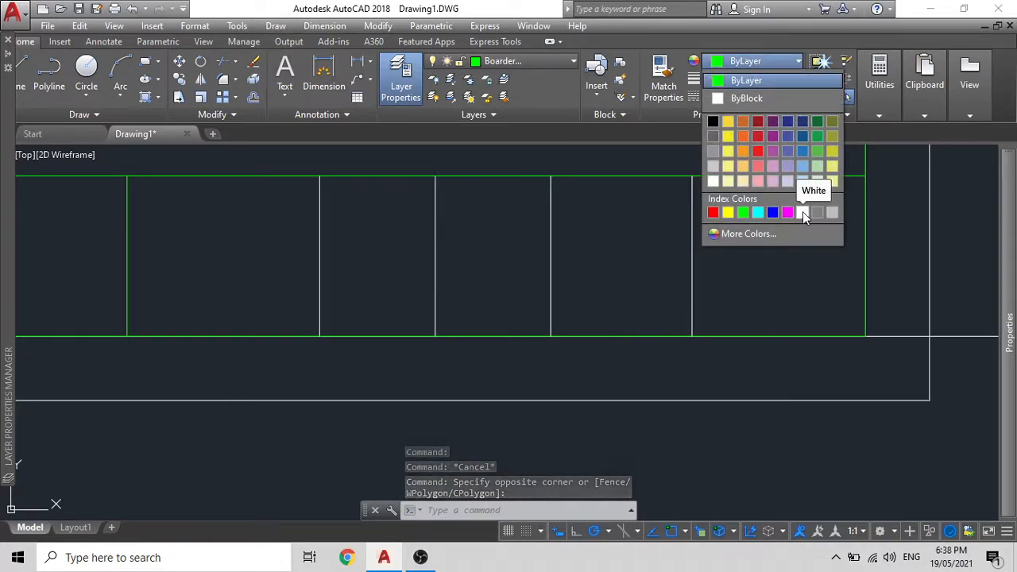
pyautogui.click(805, 213)
pyautogui.press('Escape')
# Step: Measure the height of the green divider just left of the four white title block dividers
pyautogui.scroll(-3, 640, 270)
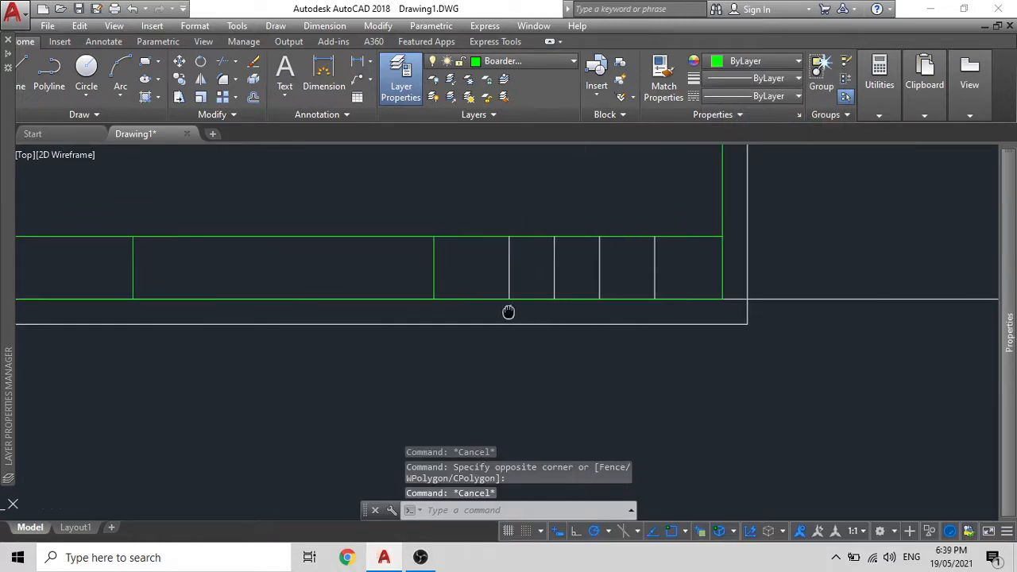
pyautogui.moveTo(556, 350); pyautogui.dragTo(585, 349, button='middle')
pyautogui.moveTo(475, 310); pyautogui.dragTo(518, 310, button='middle')
pyautogui.scroll(2, 591, 348)
pyautogui.moveTo(596, 352); pyautogui.dragTo(473, 381, button='middle')
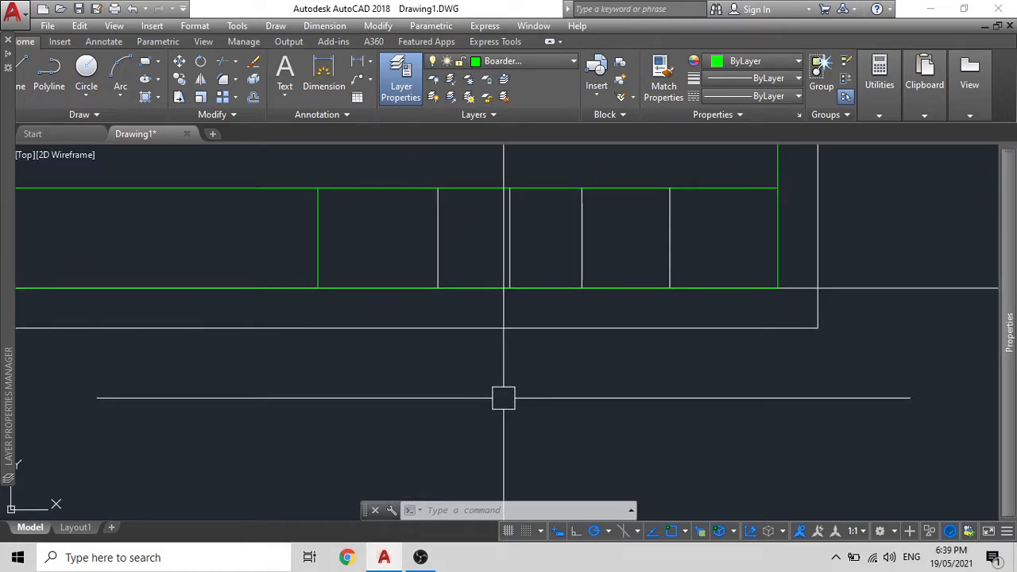
pyautogui.write('i')
pyautogui.press('Return')
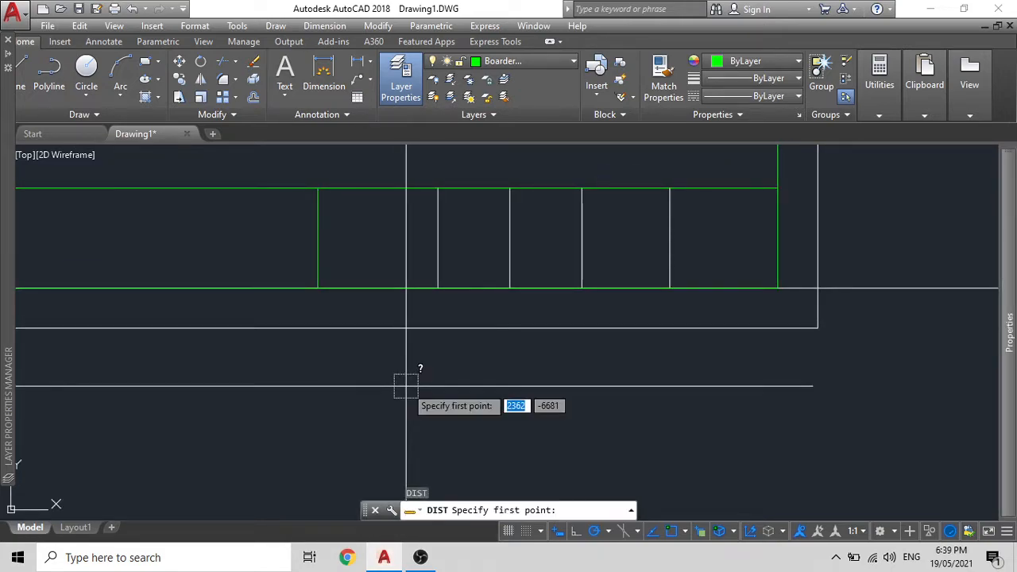
pyautogui.click(318, 287)
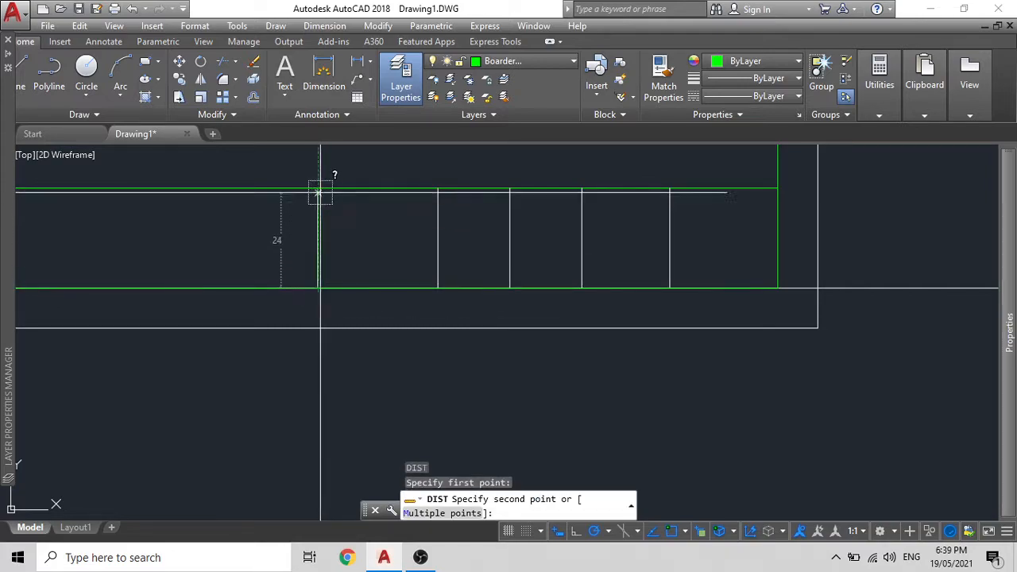
pyautogui.press('Escape')
# Step: Divide the green divider nearest the white dividers into 6 equal segments
pyautogui.scroll(-1, 274, 223)
pyautogui.moveTo(290, 230); pyautogui.dragTo(407, 242, button='middle')
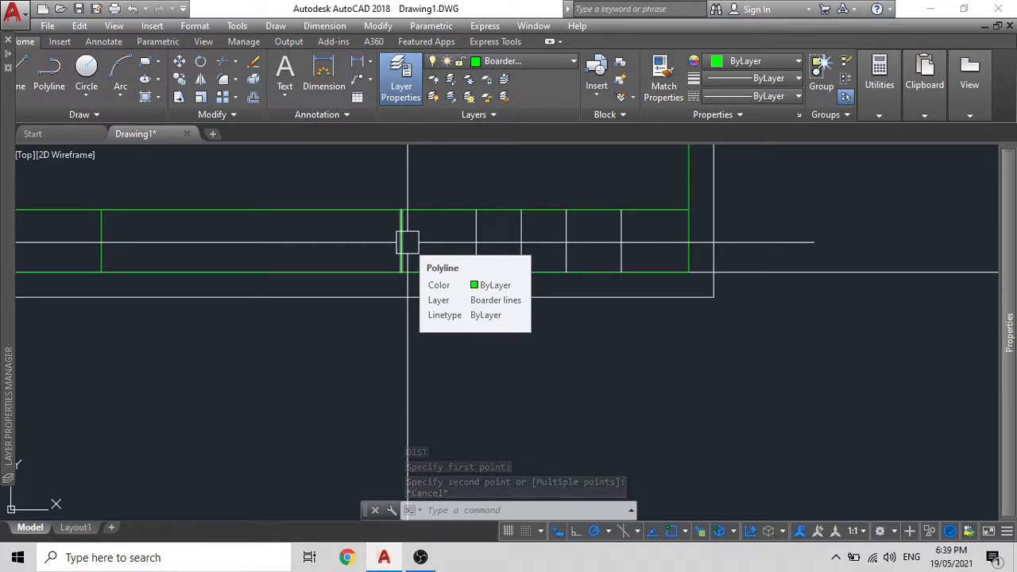
pyautogui.write('DIV')
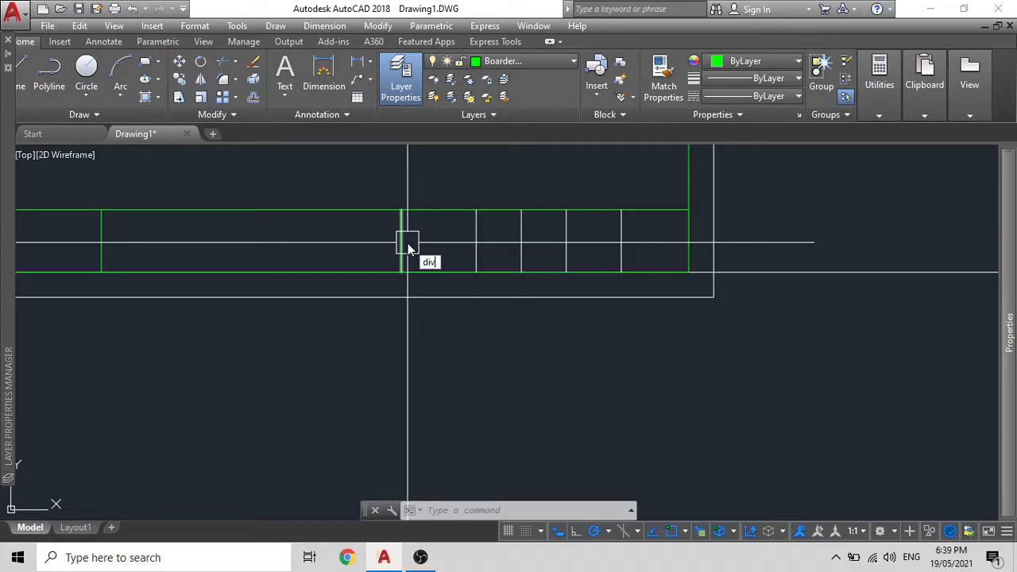
pyautogui.press('Return')
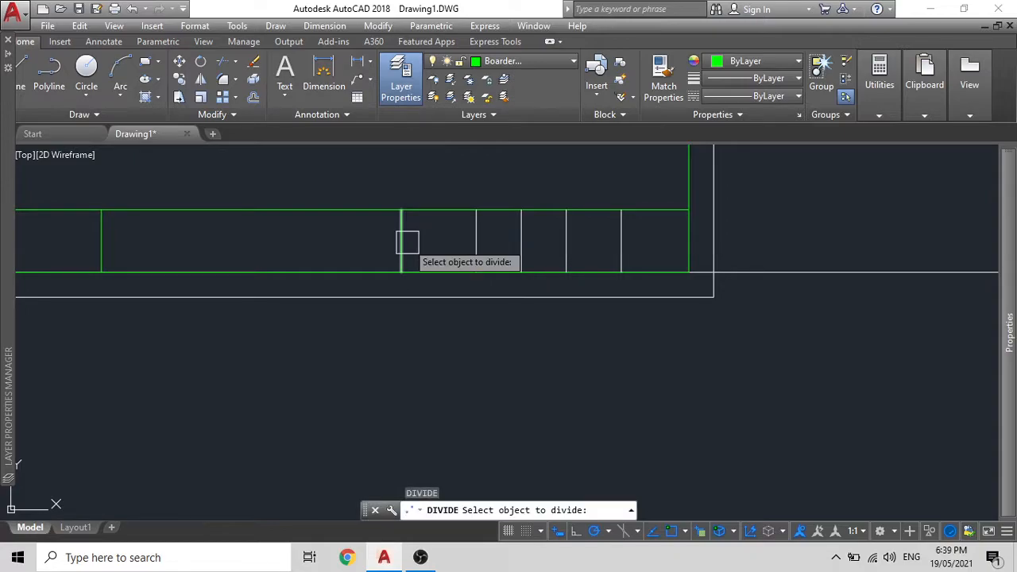
pyautogui.click(406, 243)
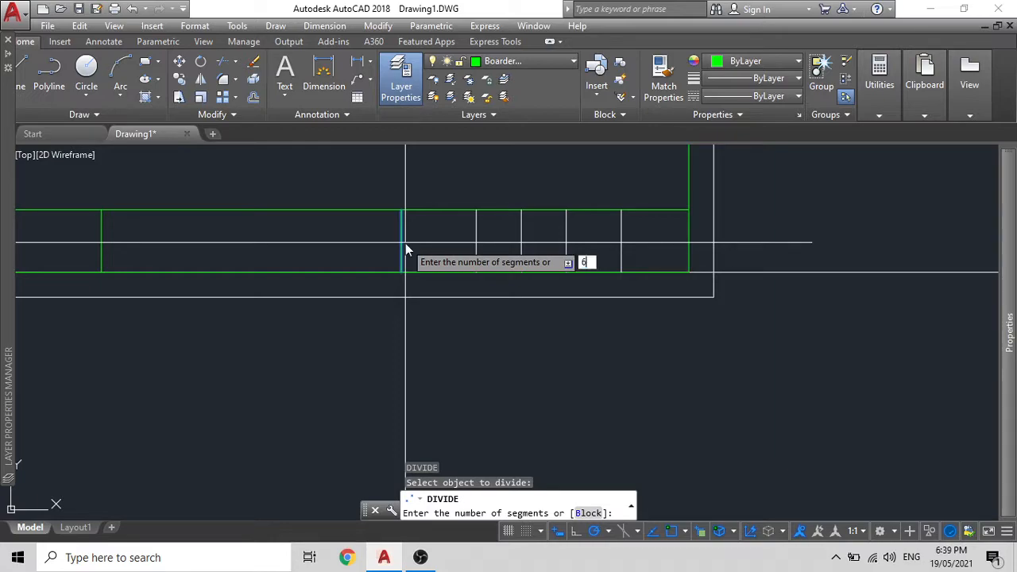
pyautogui.write('6')
pyautogui.press('Return')
# Step: Select the five division points along the green divider to check their positions
pyautogui.scroll(4, 403, 216)
pyautogui.click(395, 212)
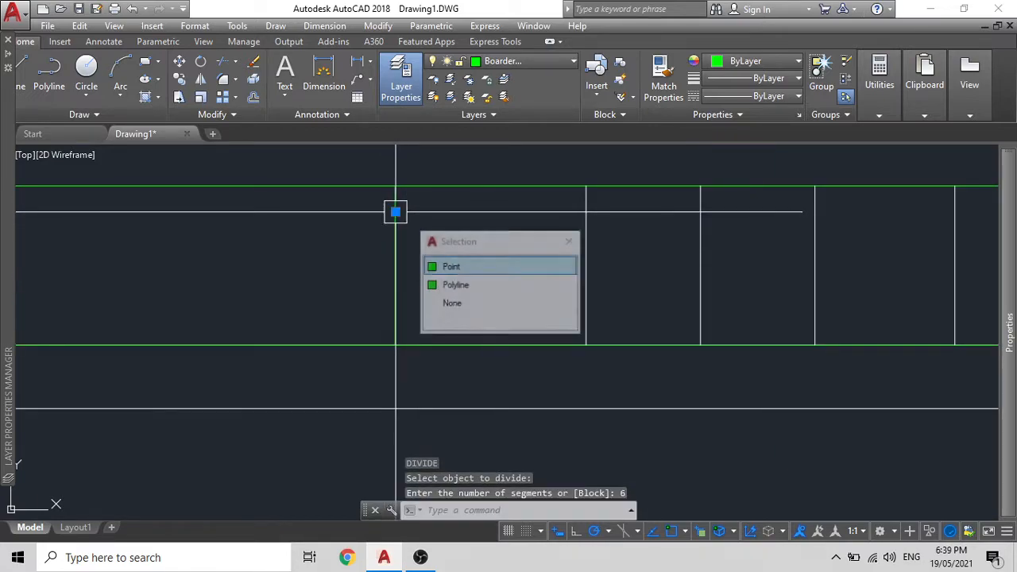
pyautogui.click(395, 239)
pyautogui.click(395, 266)
pyautogui.click(395, 291)
pyautogui.click(395, 317)
pyautogui.scroll(4, 394, 291)
pyautogui.scroll(-5, 394, 291)
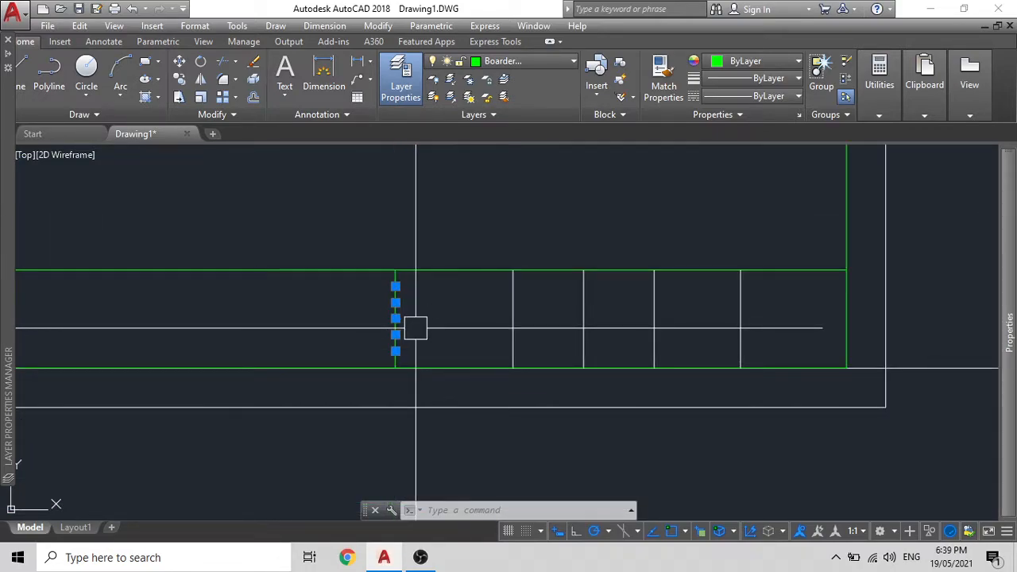
# Step: Change the point style to the plus-shaped marker, sized relative to the screen
pyautogui.write('ddptype')
pyautogui.press('Return')
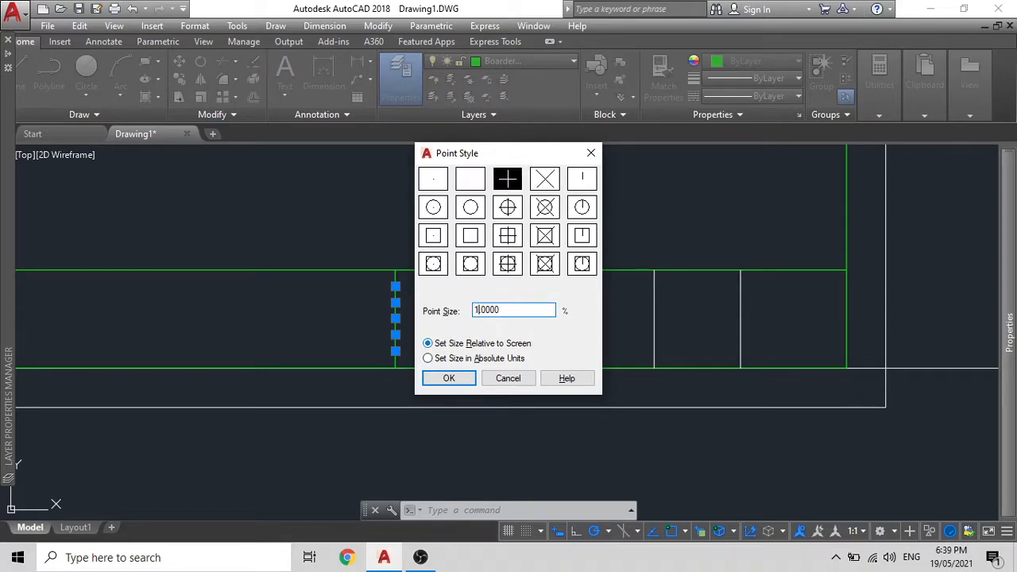
pyautogui.click(450, 380)
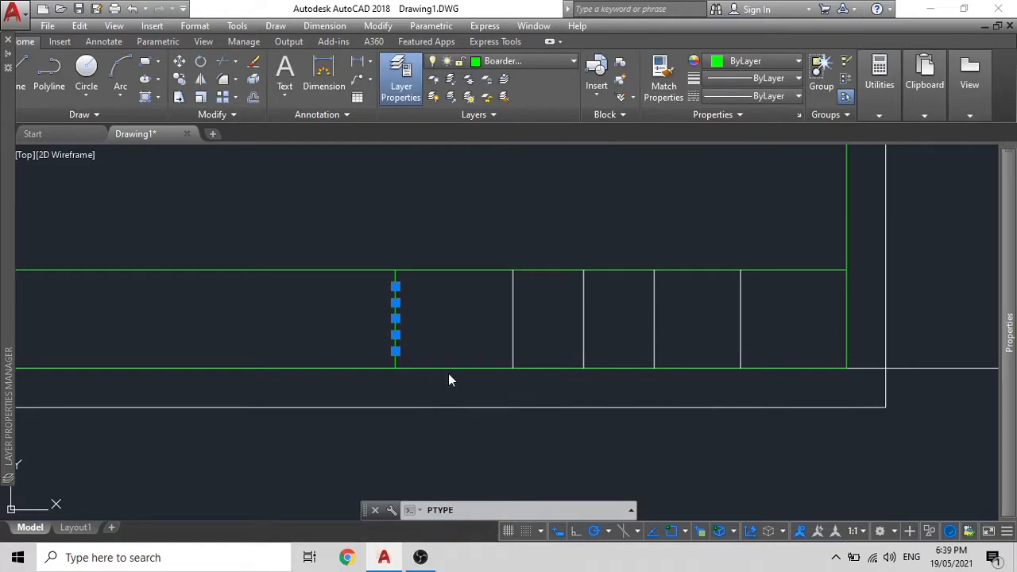
pyautogui.scroll(5, 404, 277)
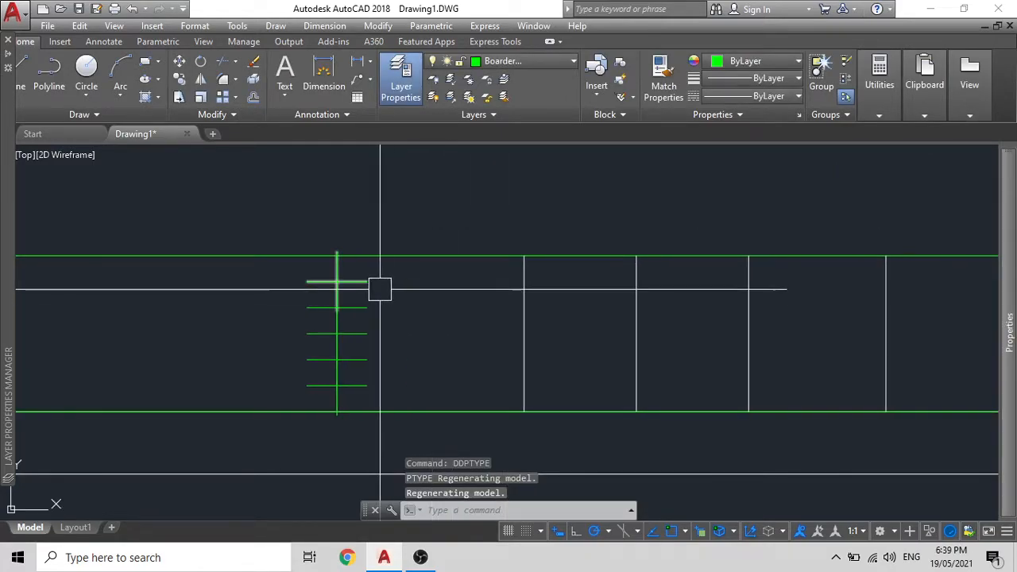
pyautogui.scroll(-2, 397, 304)
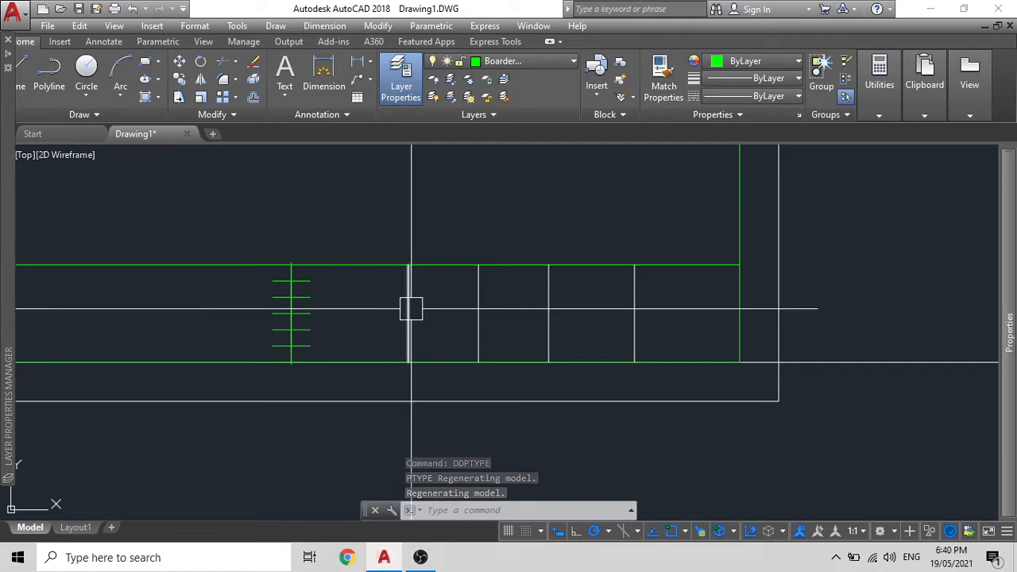
# Step: Draw a horizontal polyline from the uppermost division point to the first white divider
pyautogui.write('pl')
pyautogui.press('Return')
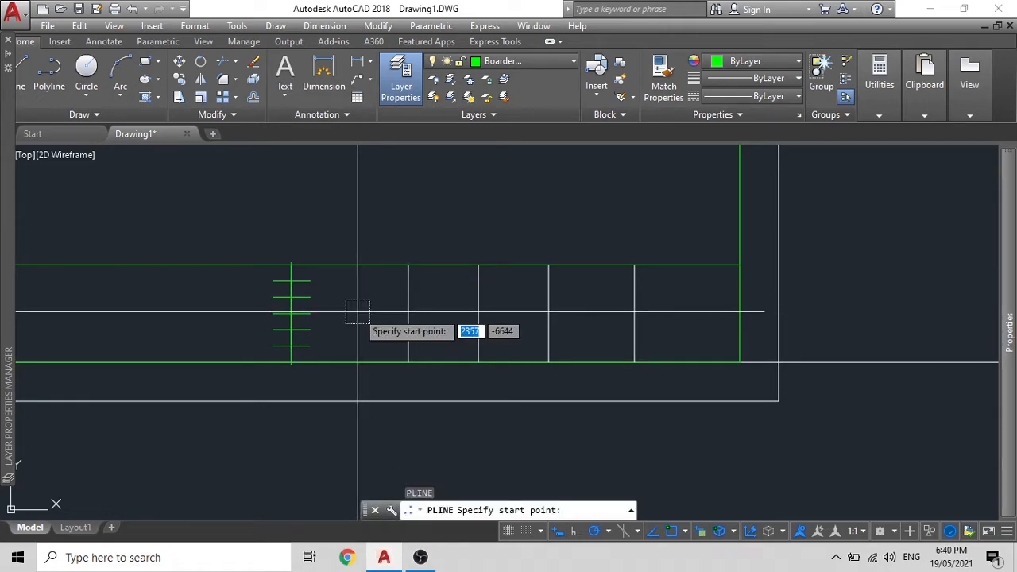
pyautogui.click(291, 280)
pyautogui.click(409, 281)
pyautogui.press('Escape')
# Step: Delete the five division points on the green divider, keeping the divider and the horizontal polyline
pyautogui.scroll(3, 268, 354)
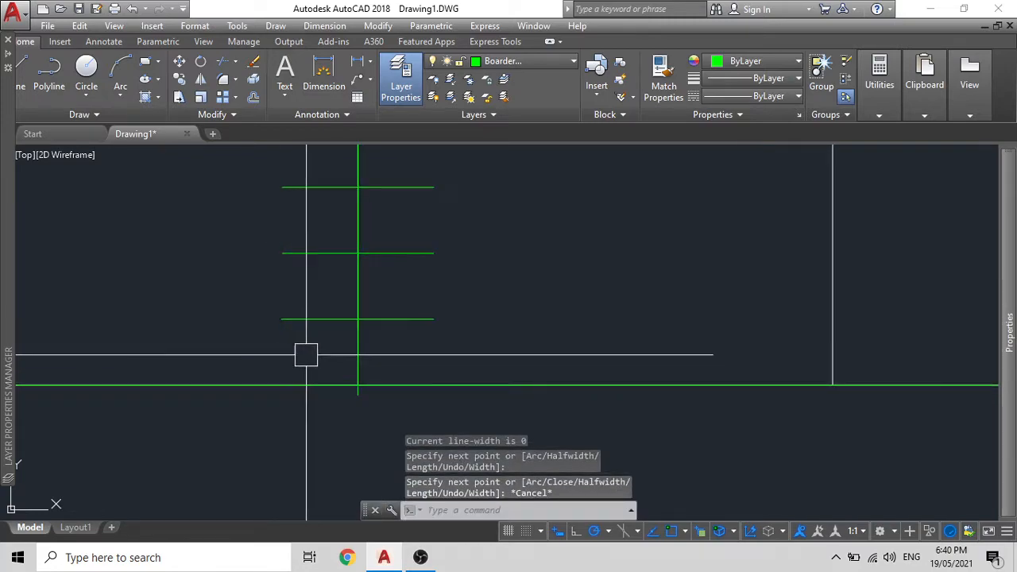
pyautogui.click(304, 354)
pyautogui.scroll(-2, 281, 273)
pyautogui.moveTo(275, 273); pyautogui.dragTo(275, 336, button='middle')
pyautogui.click(270, 252)
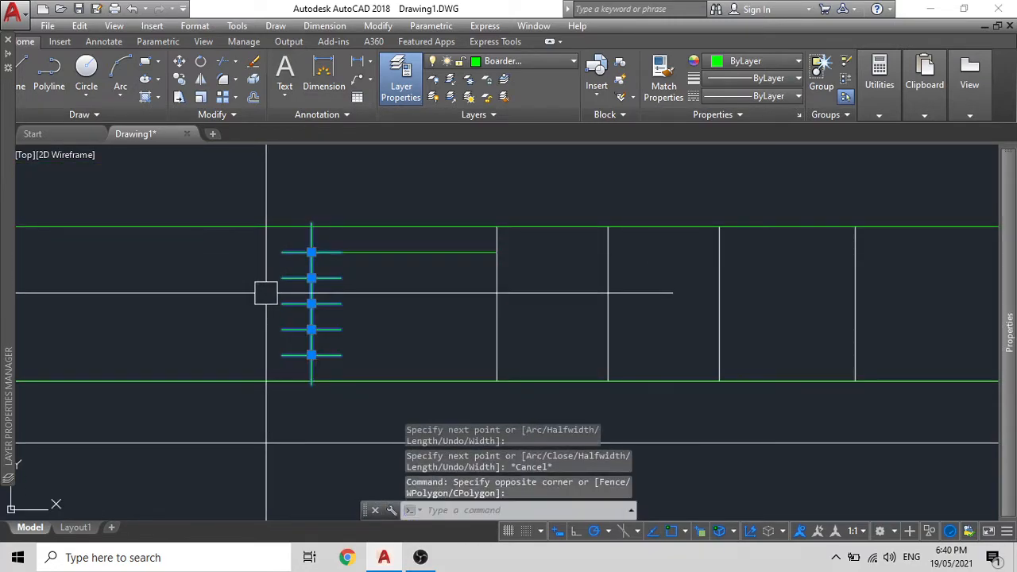
pyautogui.press('Delete')
pyautogui.scroll(-3, 306, 271)
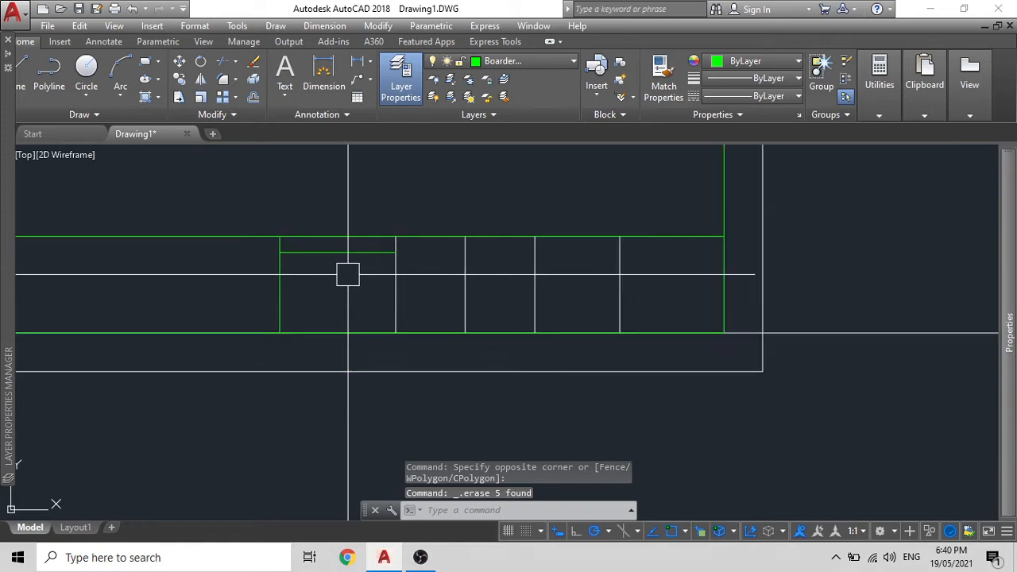
# Step: Match the short horizontal polyline's properties to those of the adjacent white divider
pyautogui.write('ma')
pyautogui.press('Return')
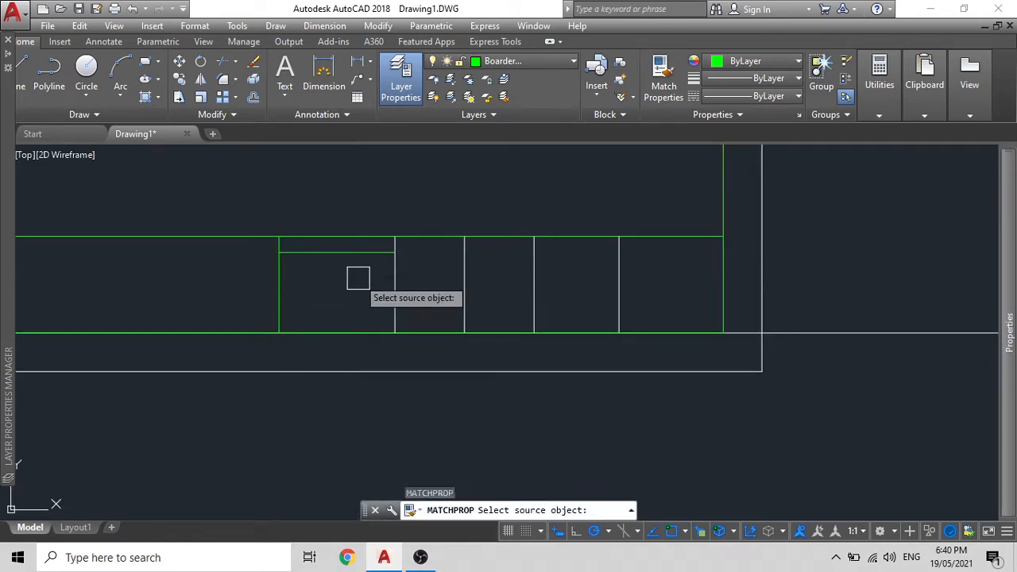
pyautogui.scroll(2, 357, 278)
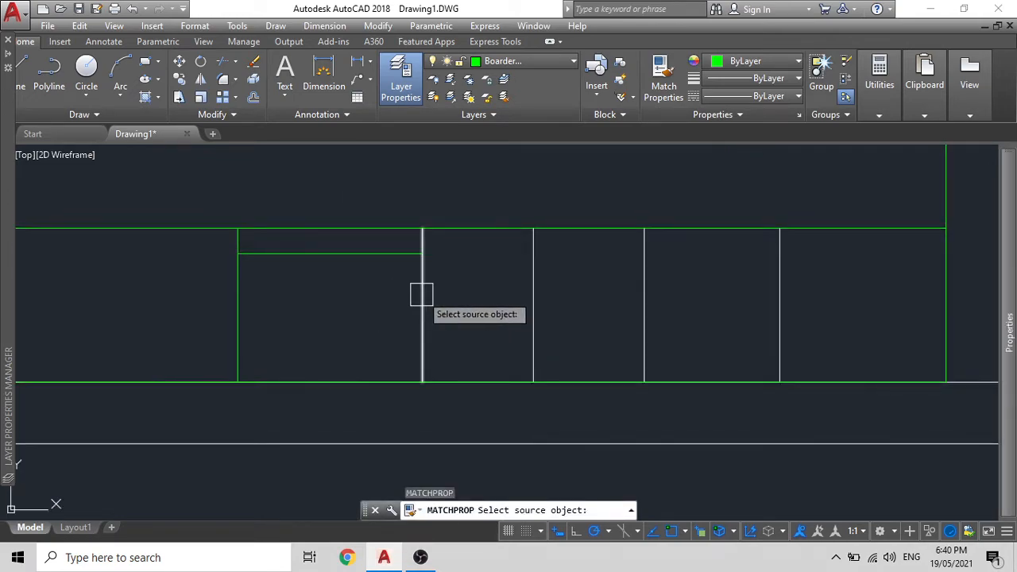
pyautogui.click(421, 294)
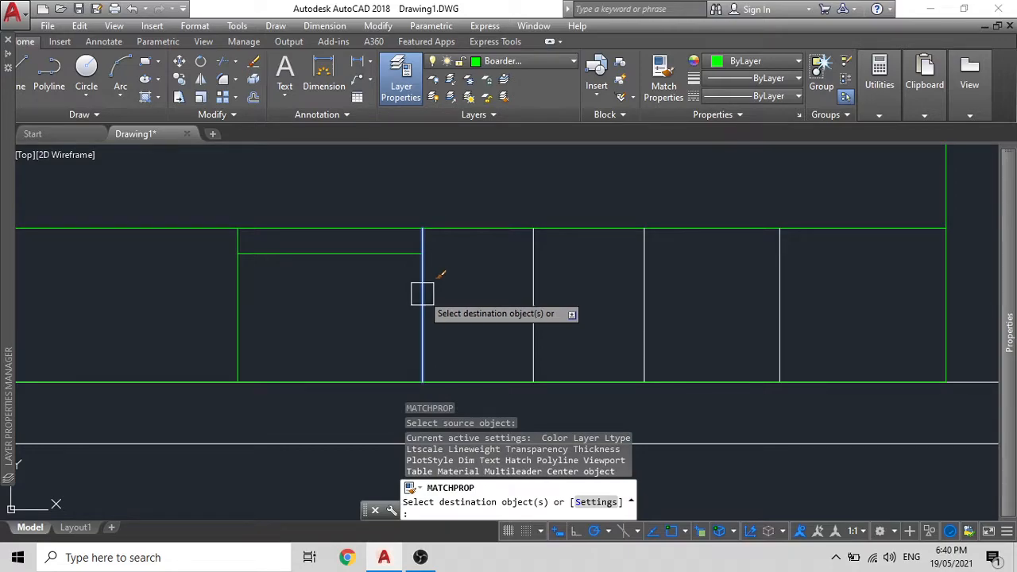
pyautogui.click(363, 254)
pyautogui.press('Escape')
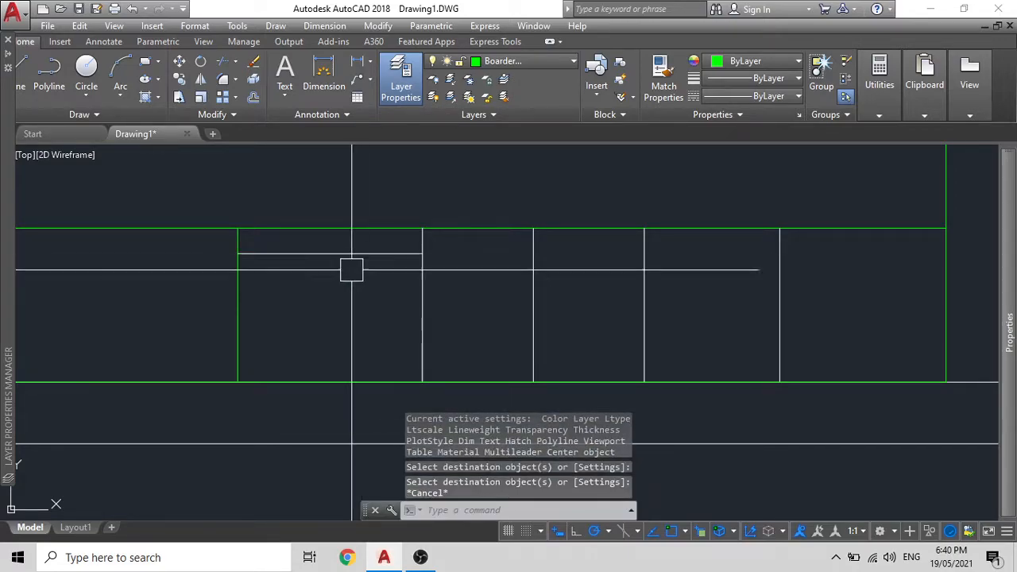
# Step: Try stretching the horizontal polyline's right end to the rightmost white divider
pyautogui.scroll(-3, 401, 314)
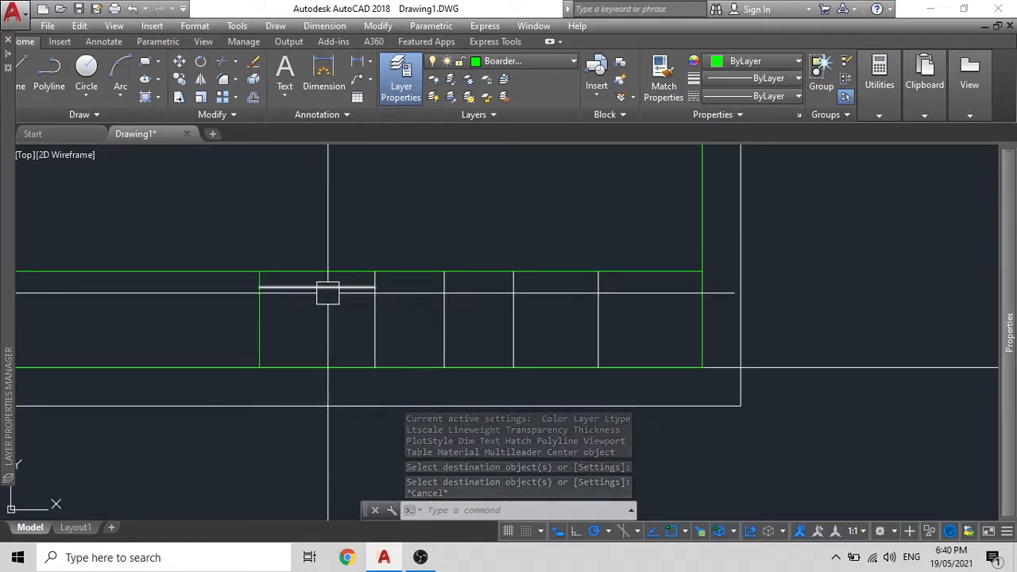
pyautogui.click(327, 288)
pyautogui.click(375, 287)
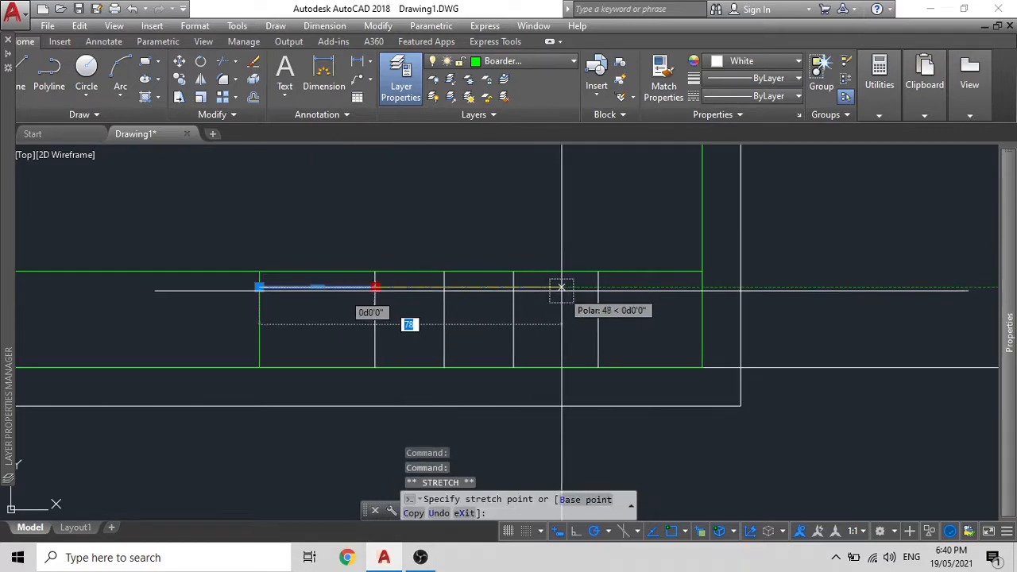
pyautogui.click(598, 287)
pyautogui.press('Escape')
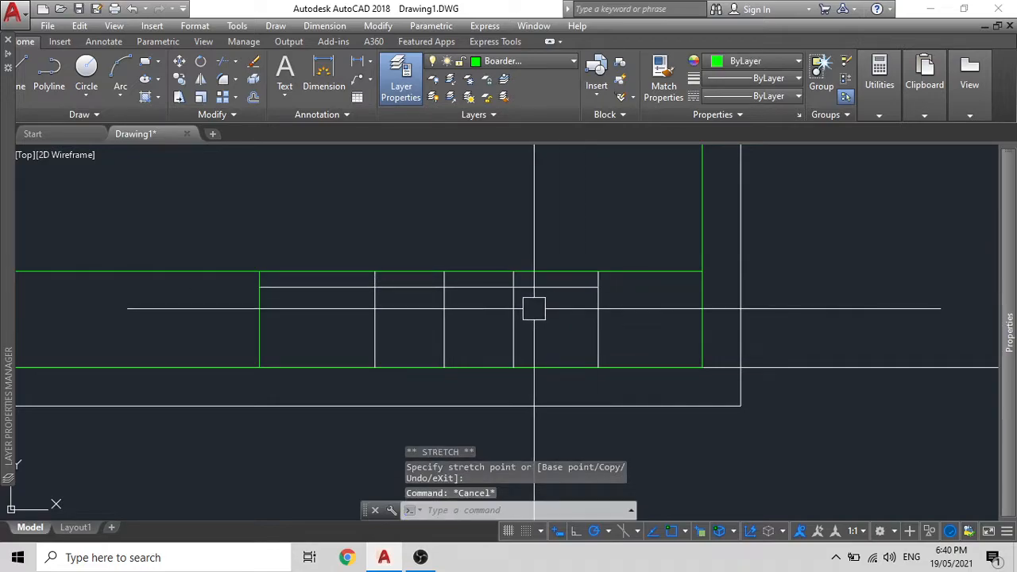
pyautogui.hotkey('ctrl', 'z')
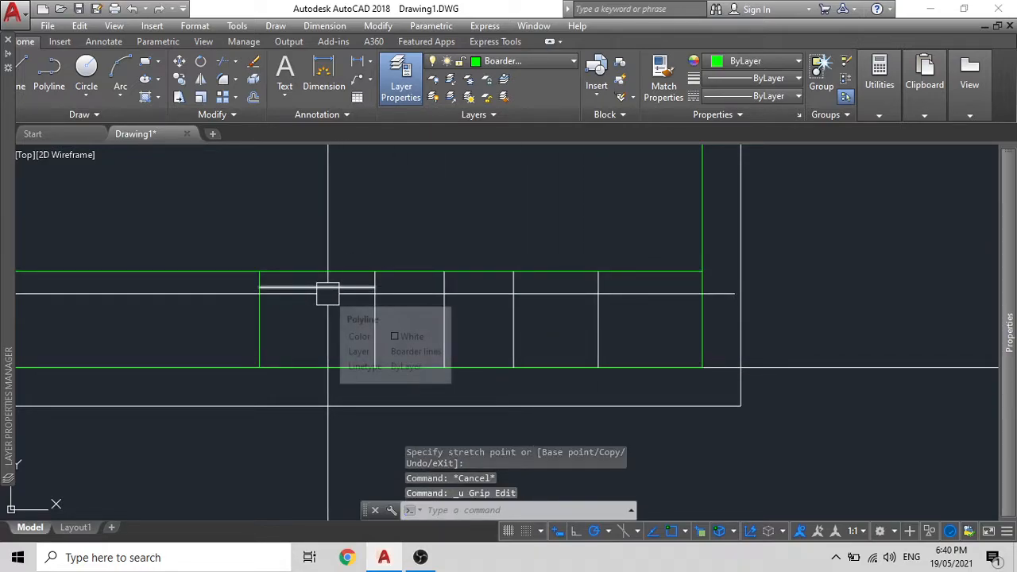
# Step: Extend the horizontal polyline to the rightmost white divider with the Extend command
pyautogui.click(327, 294)
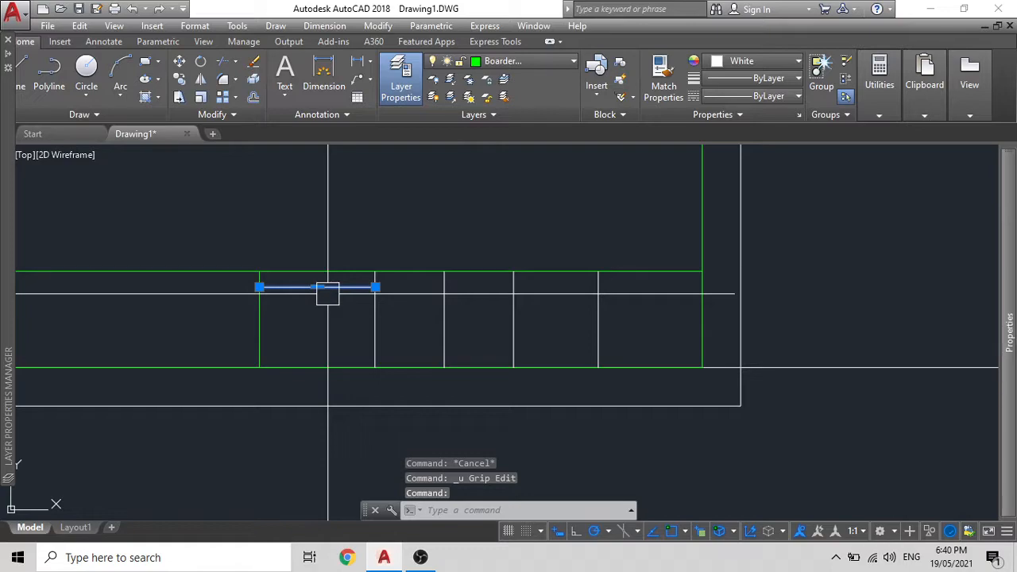
pyautogui.click(600, 315)
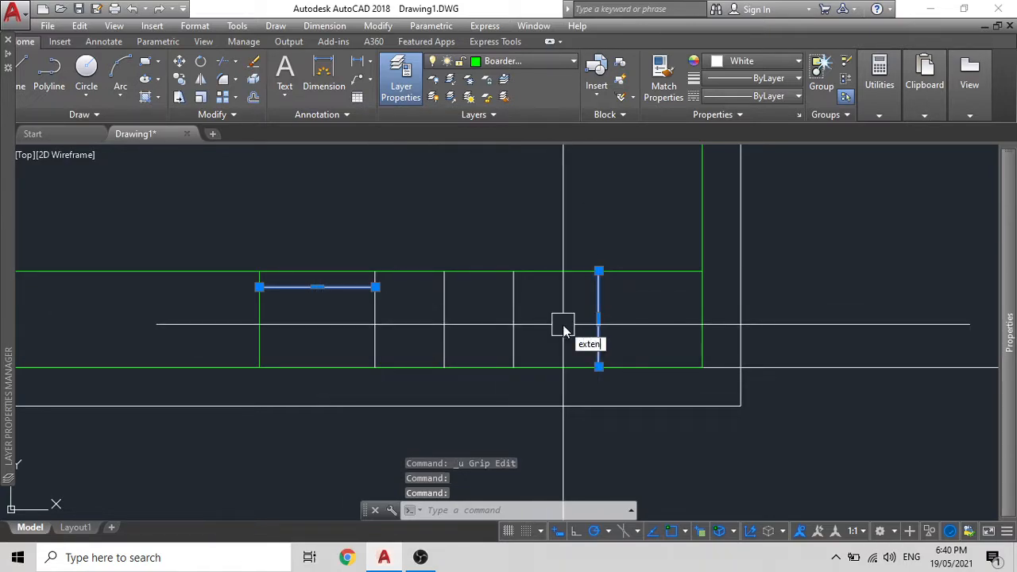
pyautogui.write('extend')
pyautogui.press('Return')
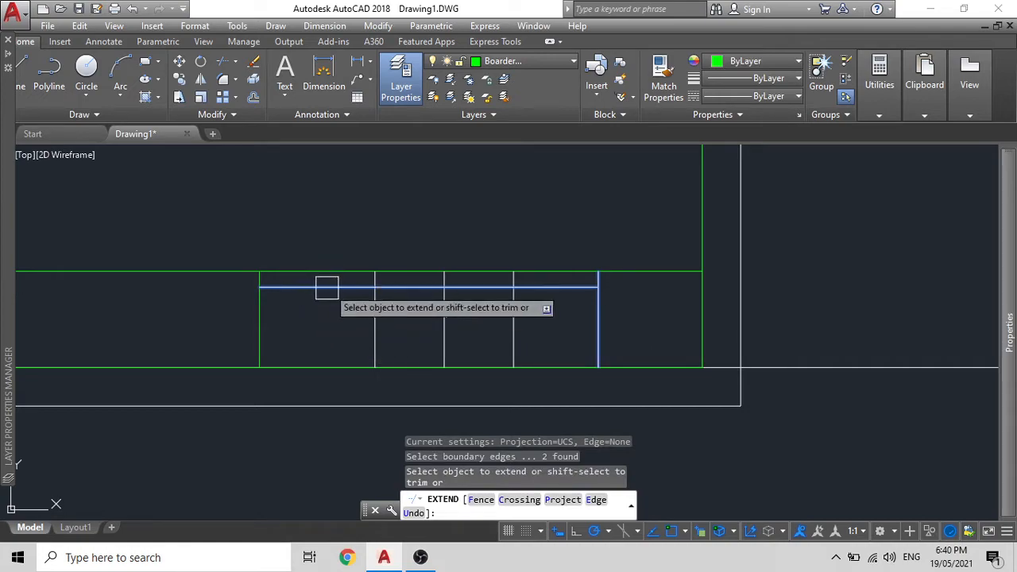
pyautogui.click(338, 288)
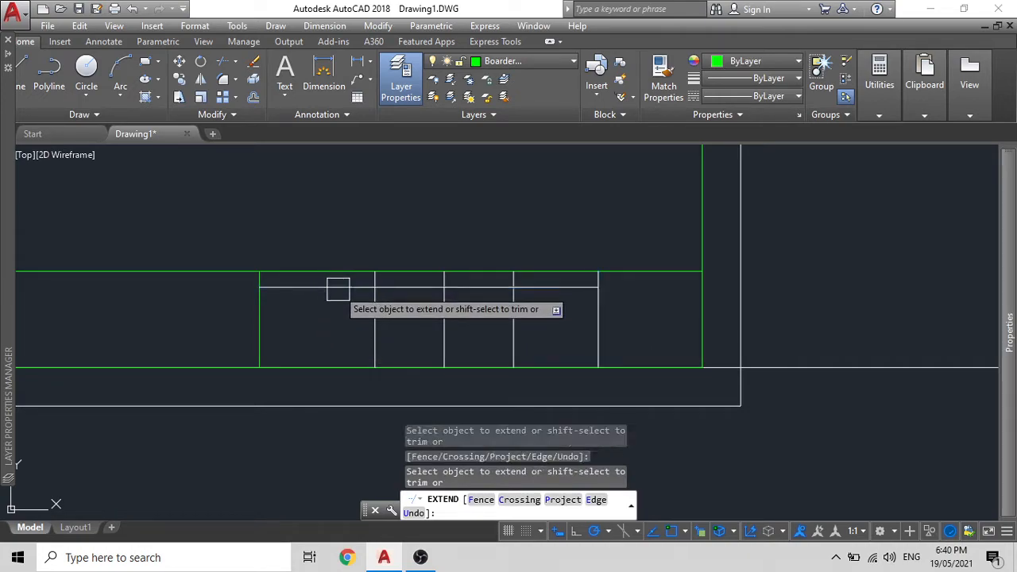
pyautogui.press('Escape')
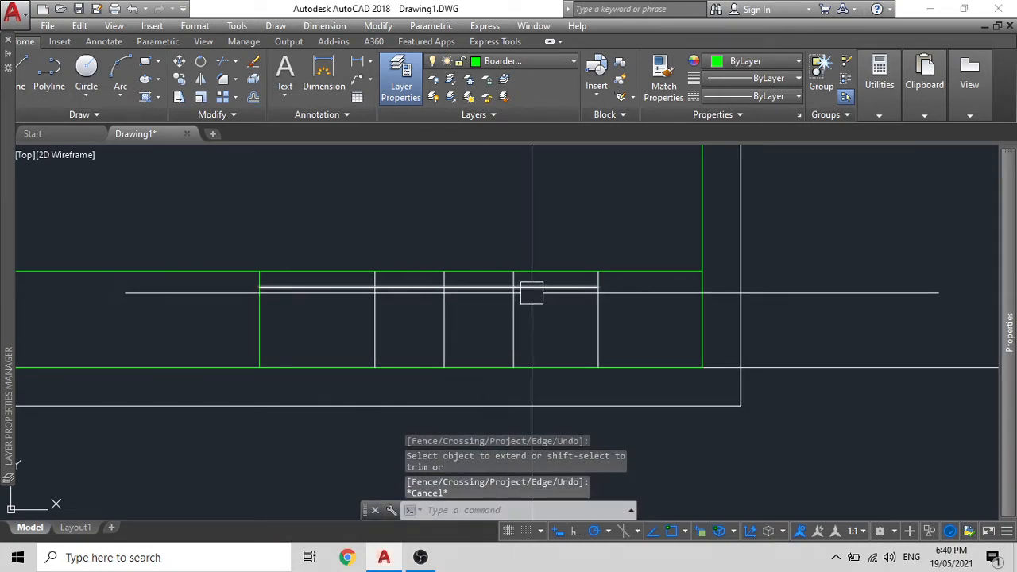
# Step: Copy the horizontal white row line straight down four times at the existing row spacing to fill the six-row table
pyautogui.click(326, 288)
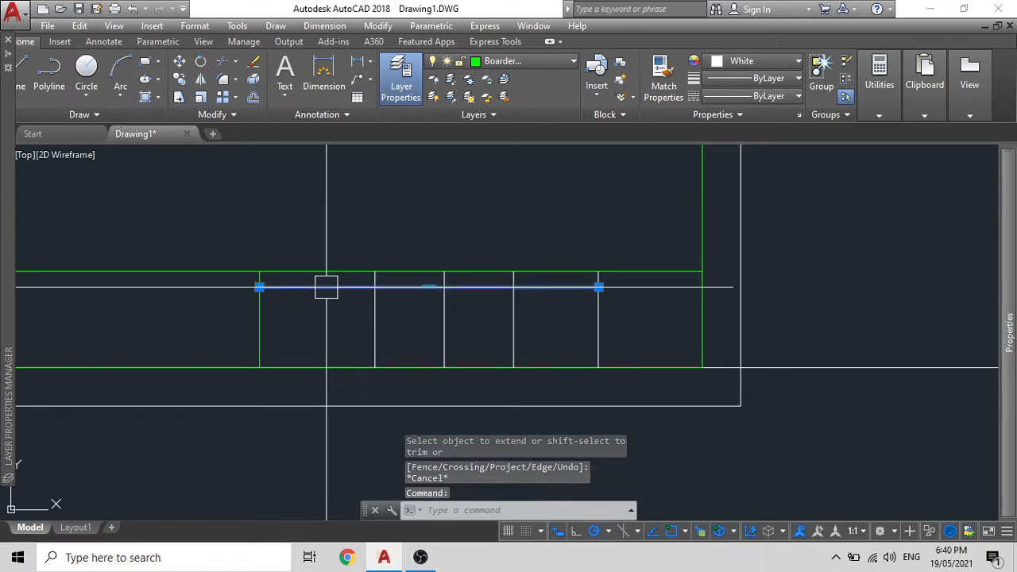
pyautogui.write('co')
pyautogui.press('Return')
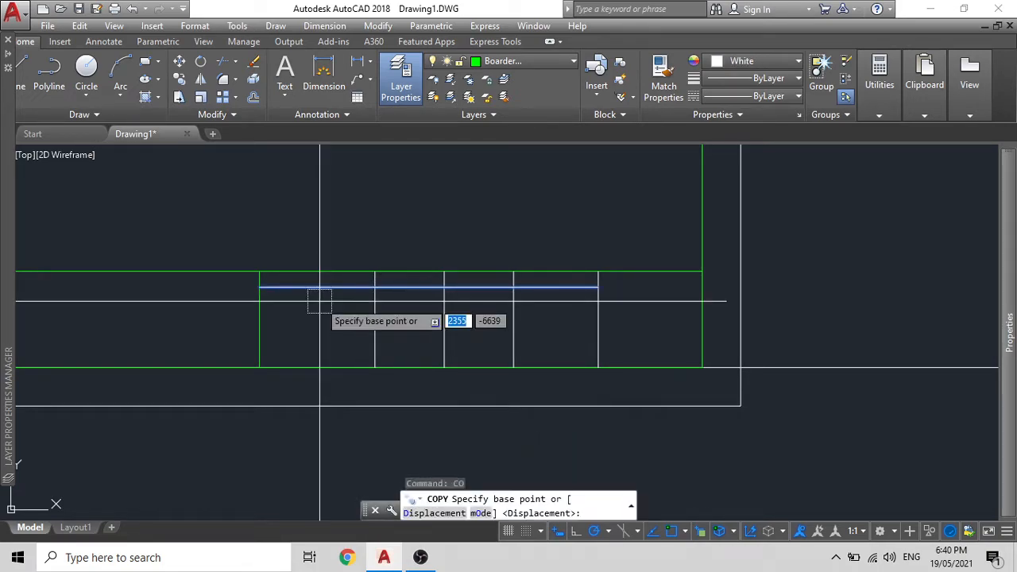
pyautogui.click(259, 286)
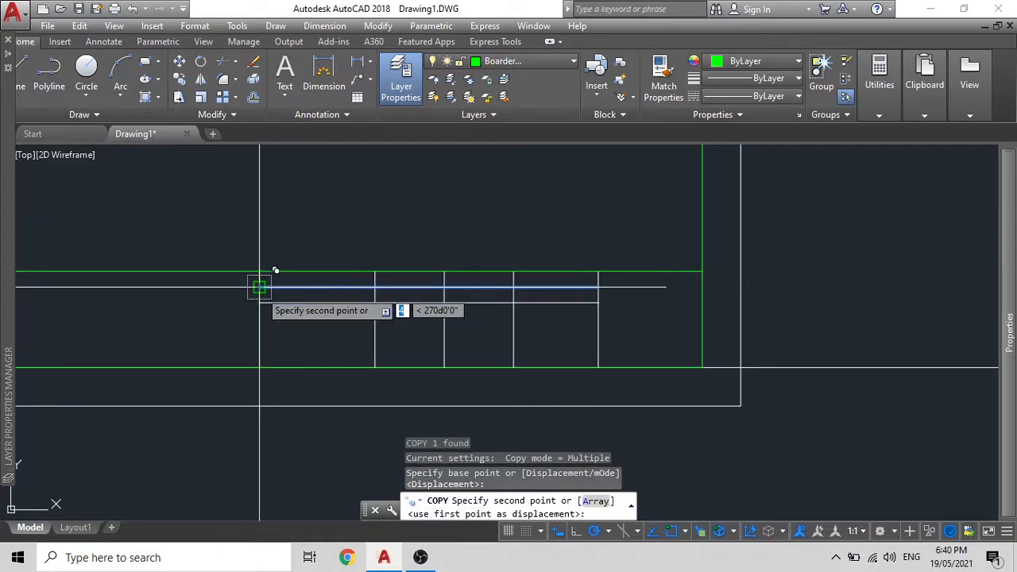
pyautogui.click(259, 301)
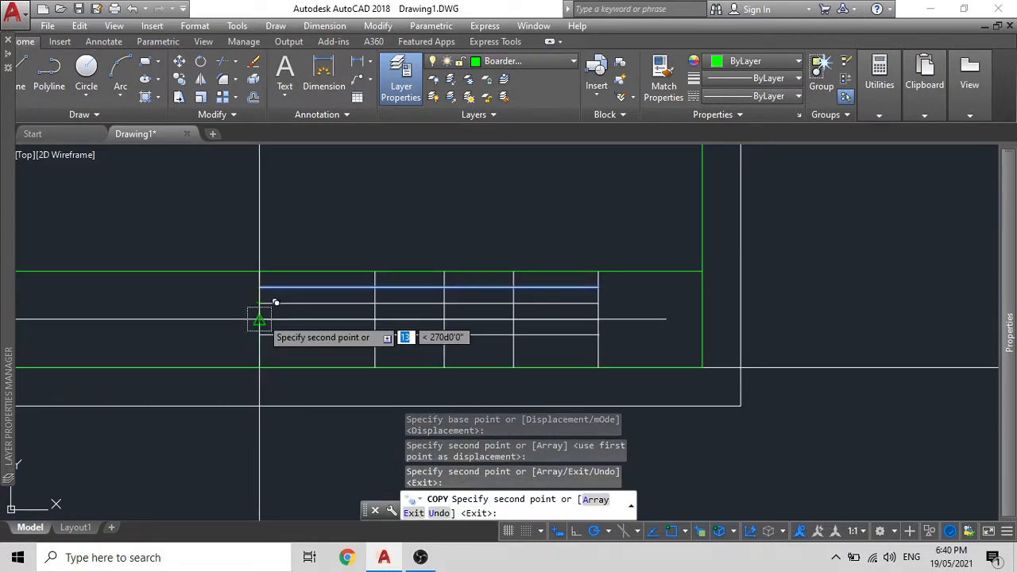
pyautogui.click(260, 335)
pyautogui.click(260, 350)
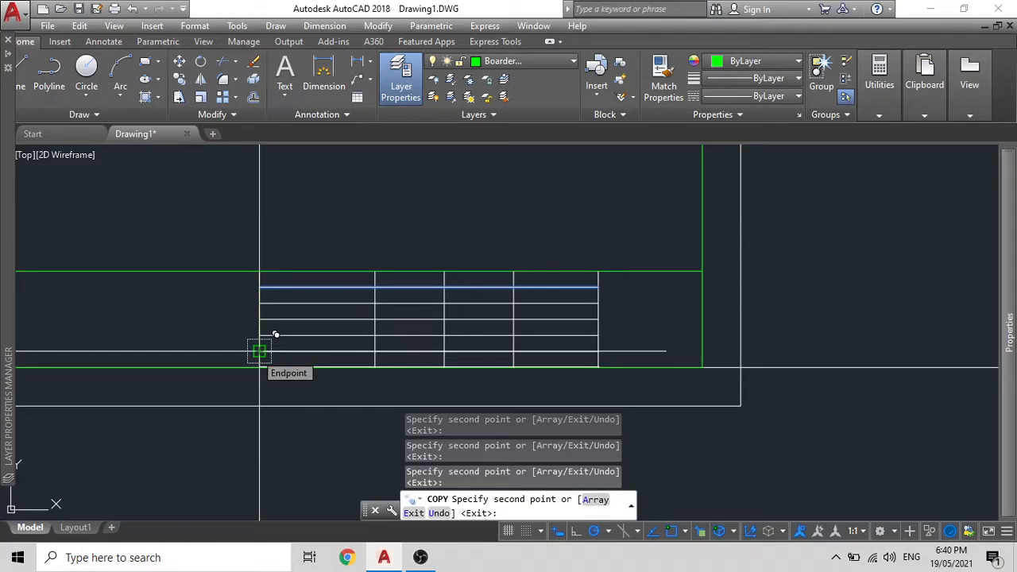
pyautogui.press('Escape')
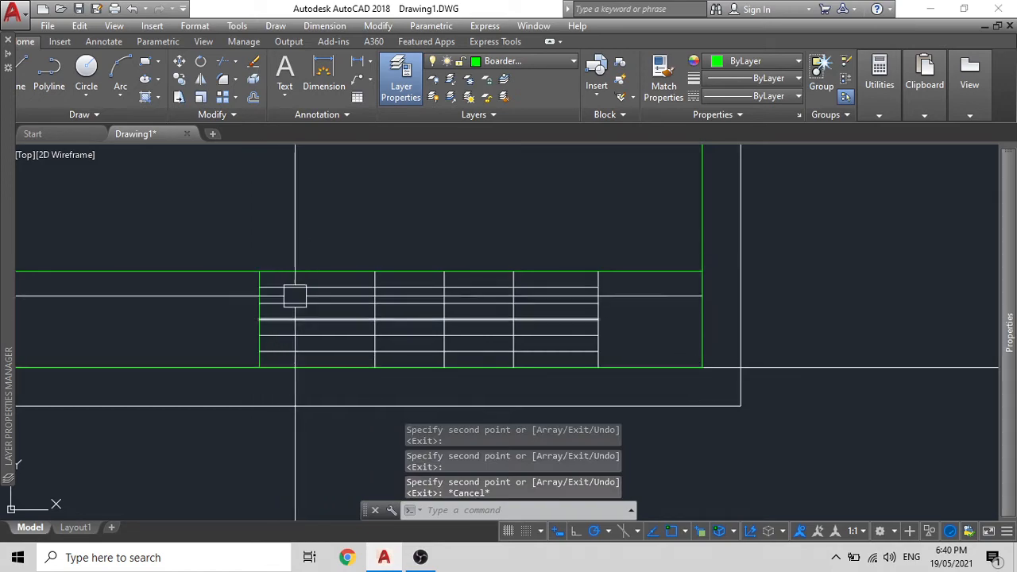
pyautogui.moveTo(241, 346); pyautogui.dragTo(329, 345, button='middle')
pyautogui.scroll(-4, 310, 345)
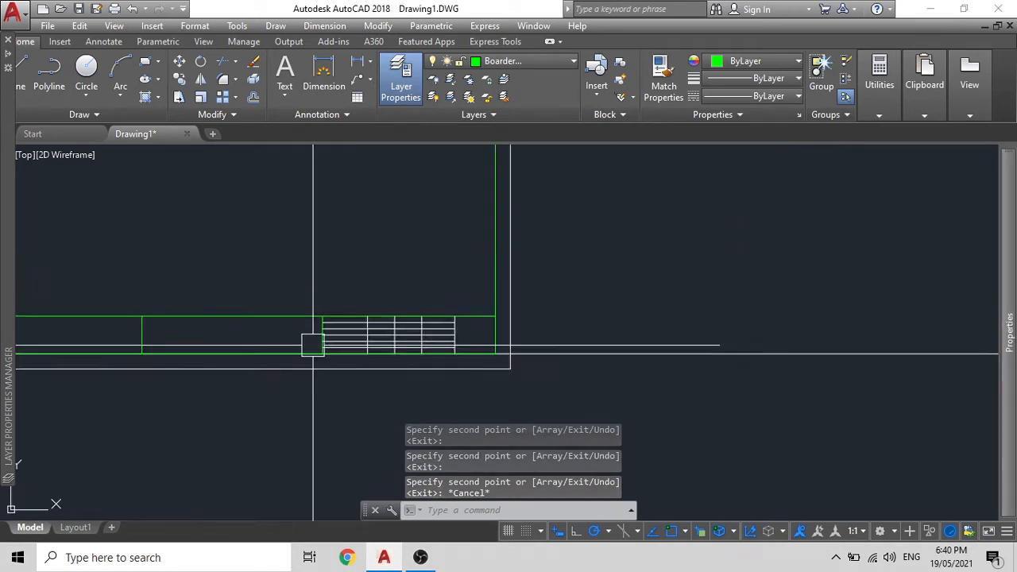
pyautogui.scroll(4, 318, 338)
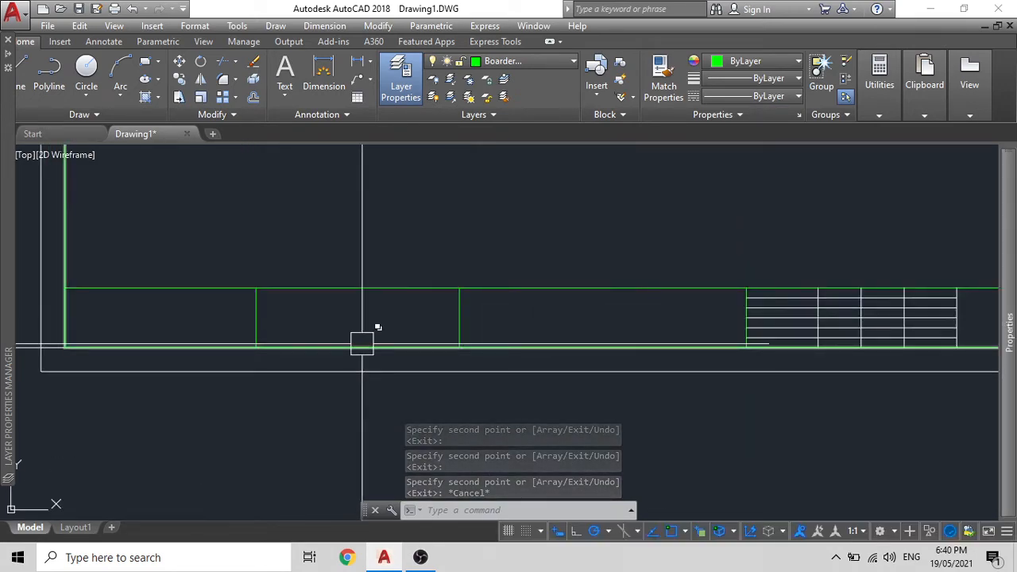
pyautogui.click(464, 323)
pyautogui.click(260, 320)
pyautogui.press('Escape')
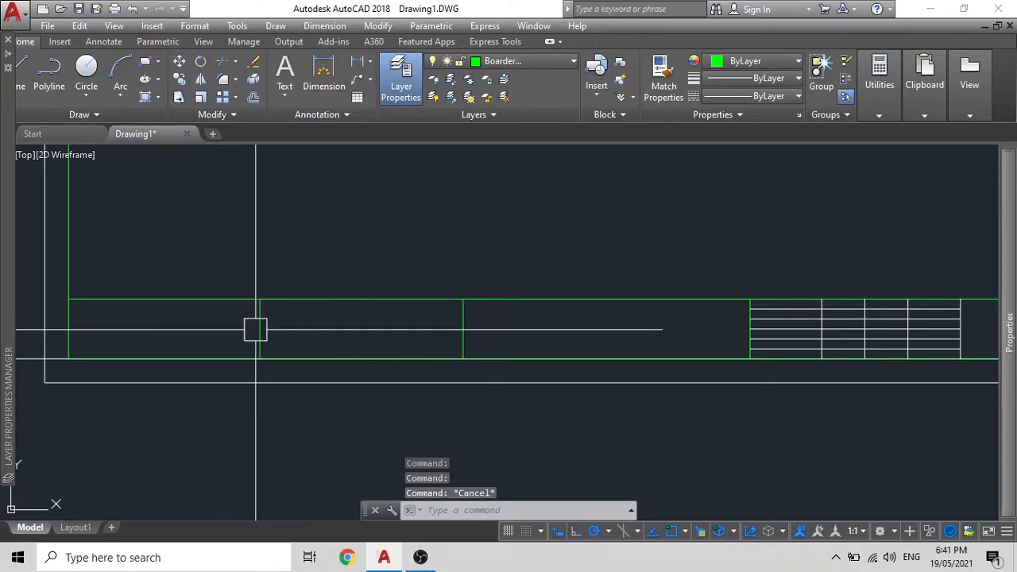
pyautogui.click(260, 329)
pyautogui.press('Escape')
# Step: Divide the first green interior divider of the title block into 3 equal segments
pyautogui.moveTo(284, 328); pyautogui.dragTo(302, 363, button='middle')
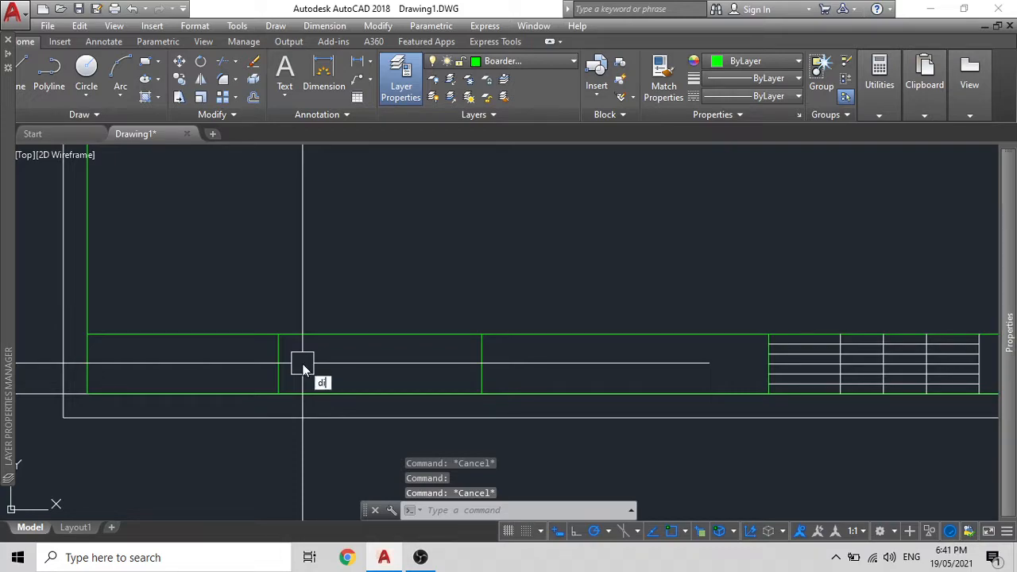
pyautogui.press('Return')
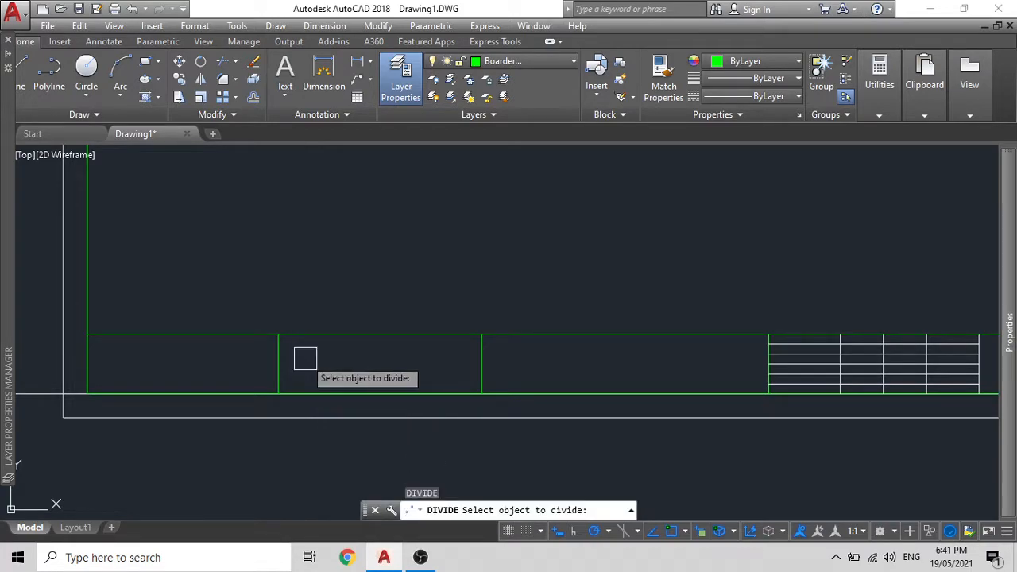
pyautogui.click(279, 364)
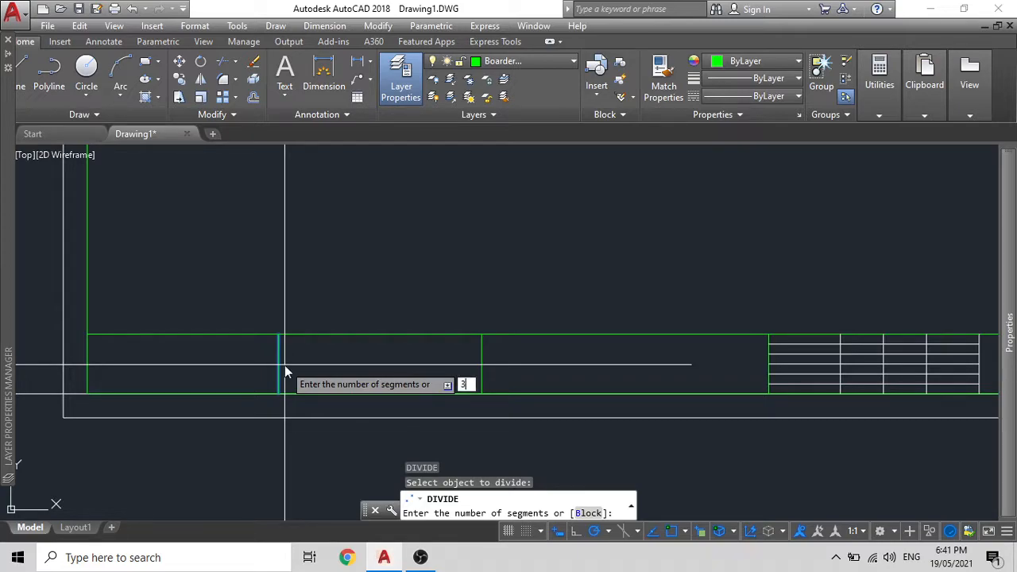
pyautogui.press('Return')
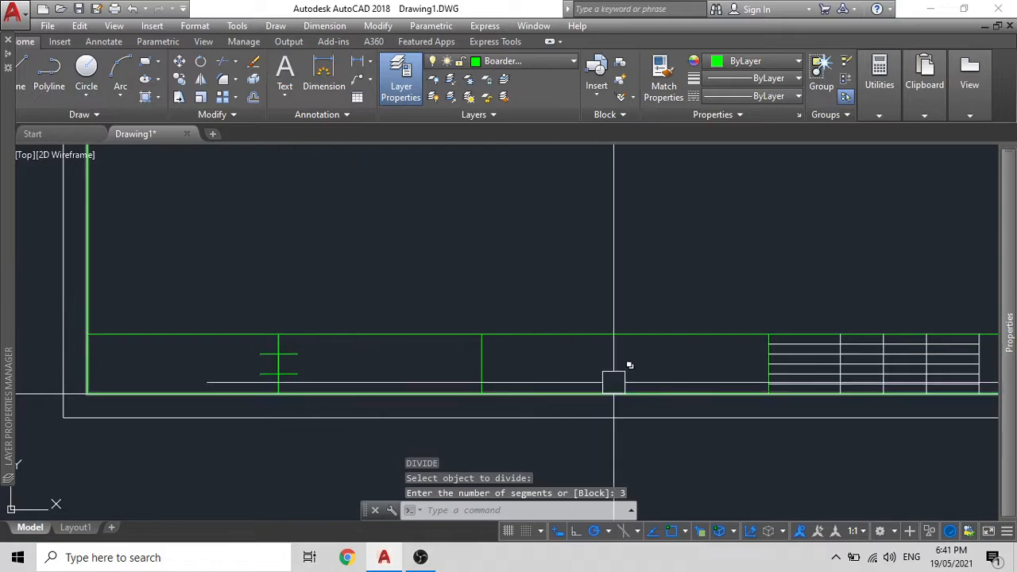
# Step: Copy the table's uppermost white row line from its left endpoint to the upper division point on the first green divider
pyautogui.scroll(4, 756, 355)
pyautogui.click(803, 332)
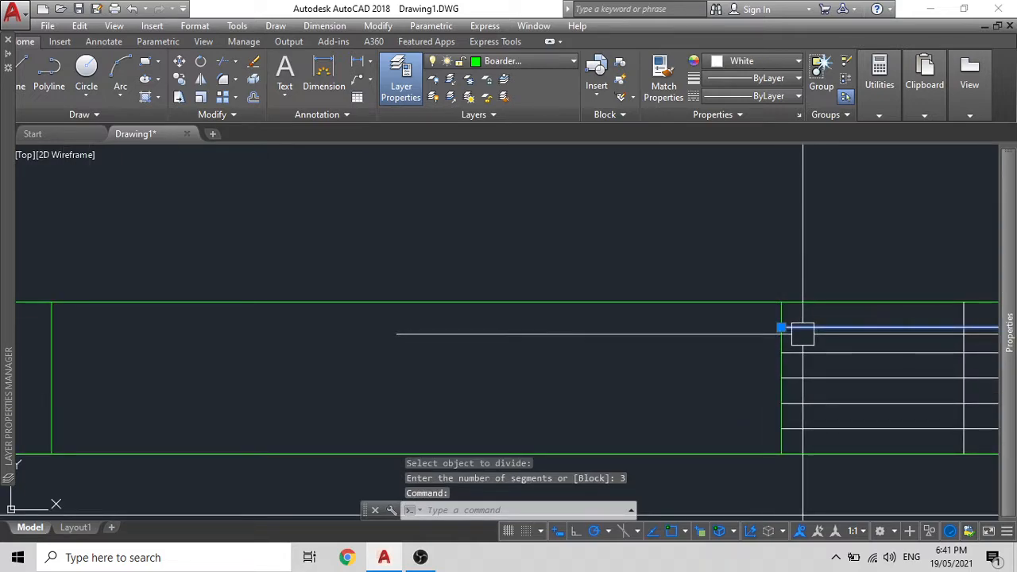
pyautogui.write('co')
pyautogui.press('Return')
pyautogui.click(782, 327)
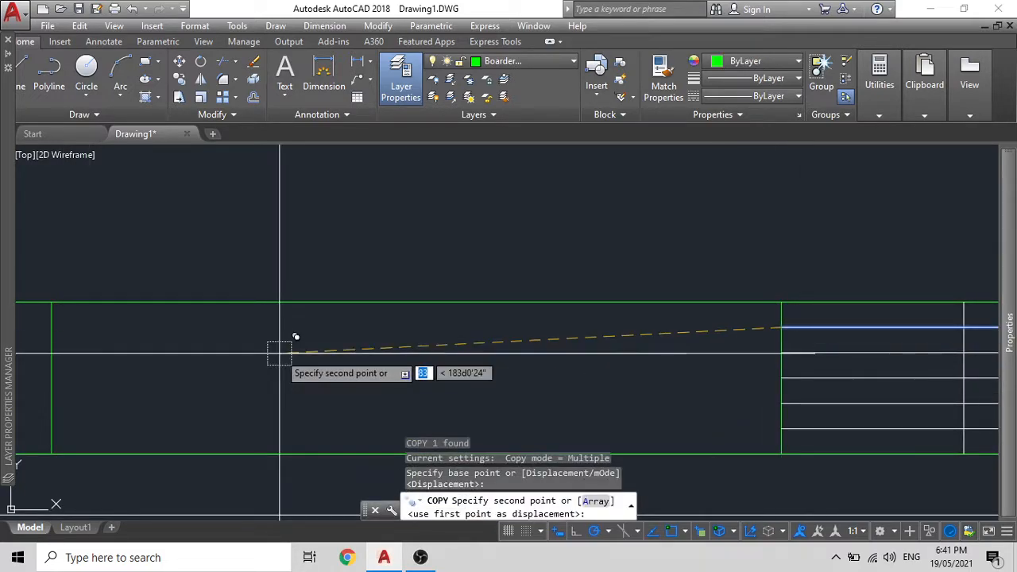
pyautogui.scroll(-4, 759, 354)
pyautogui.scroll(4, 279, 357)
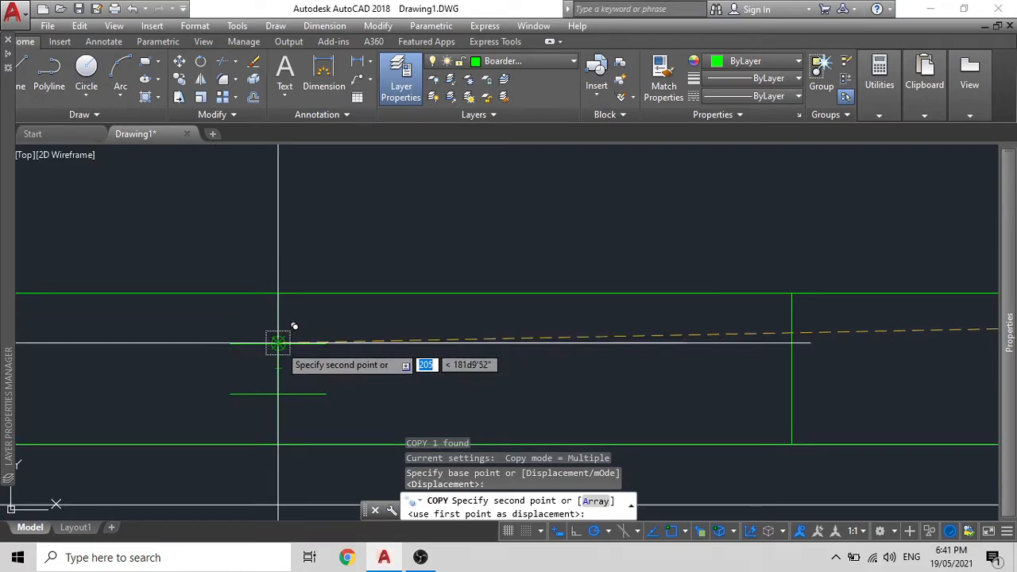
pyautogui.click(278, 343)
pyautogui.press('Escape')
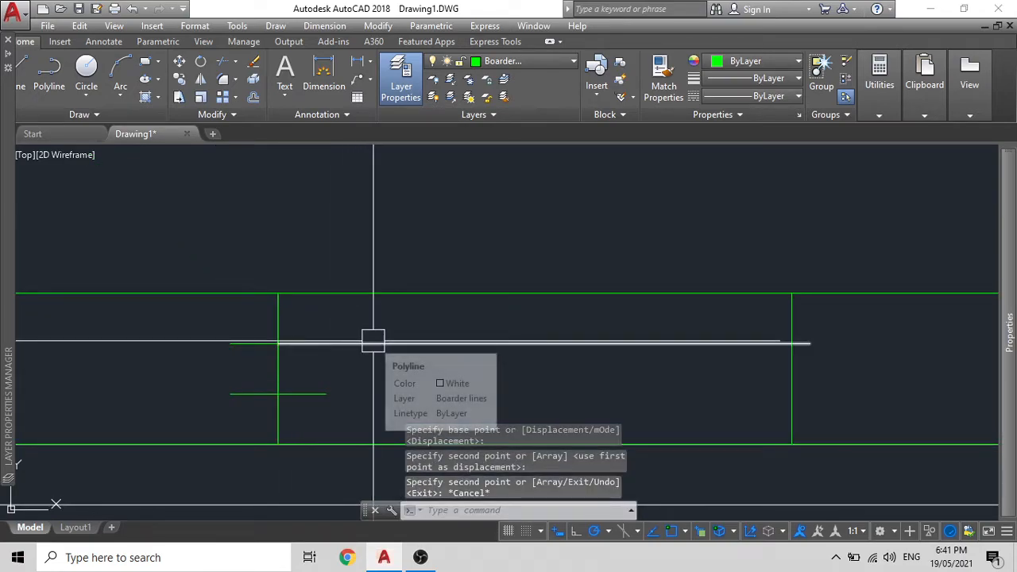
# Step: Delete the two division points on the first divider and trim the copied line's overhang beyond the second green divider
pyautogui.moveTo(594, 368)
pyautogui.mouseDown(button='middle')
pyautogui.moveTo(515, 349)
pyautogui.moveTo(529, 329)
pyautogui.mouseUp(button='middle')
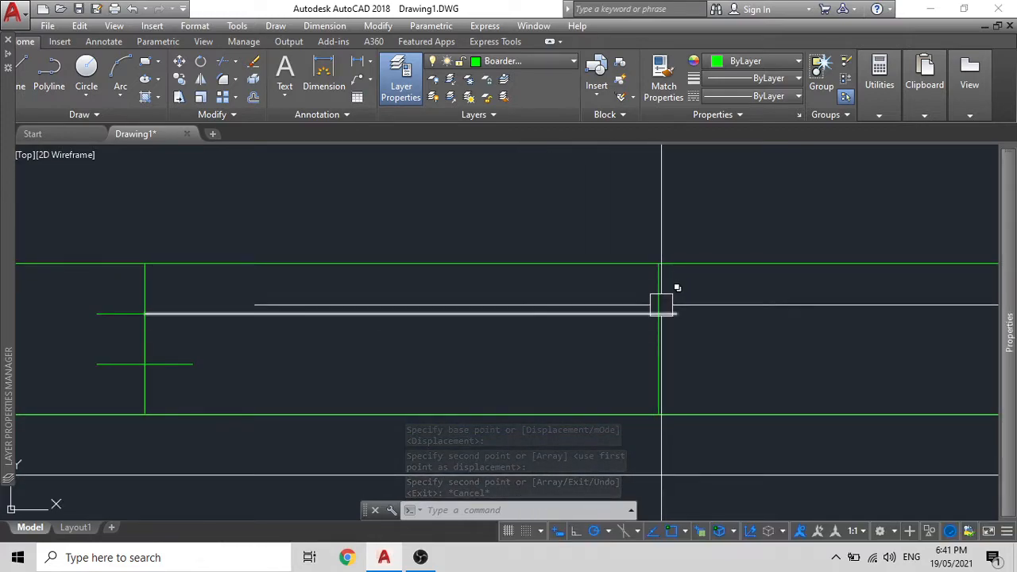
pyautogui.click(101, 314)
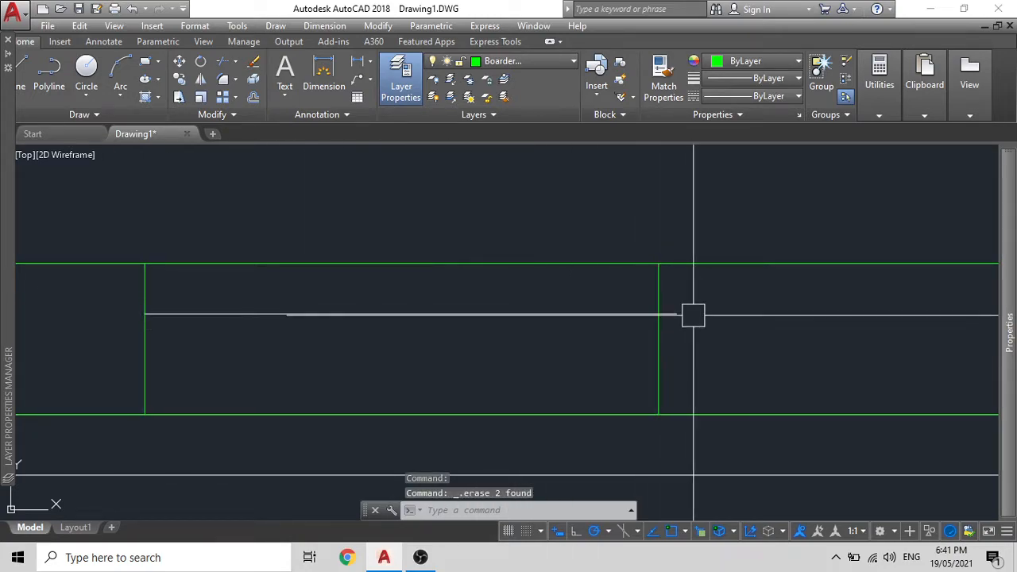
pyautogui.moveTo(556, 340); pyautogui.dragTo(501, 350, button='middle')
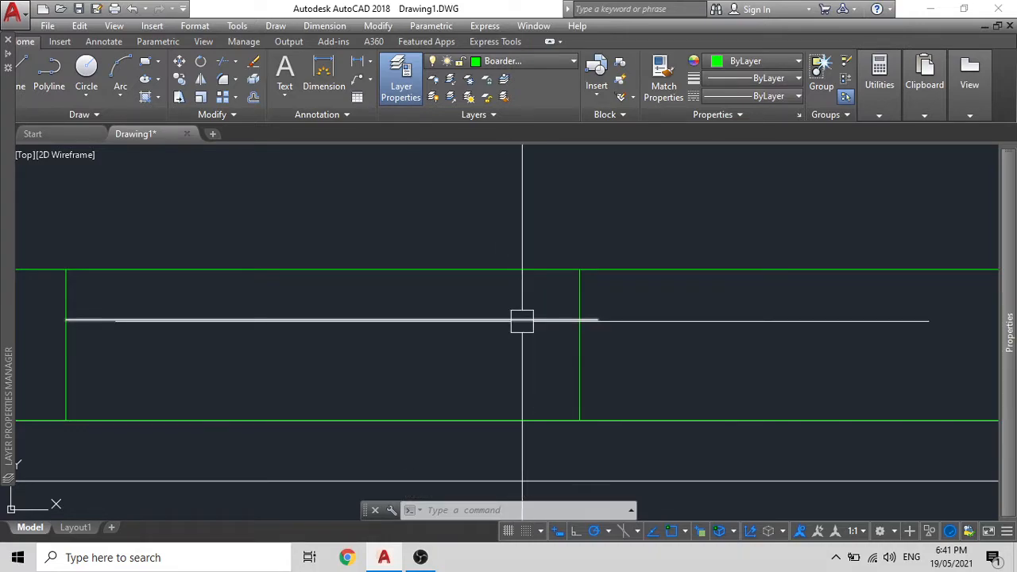
pyautogui.click(523, 321)
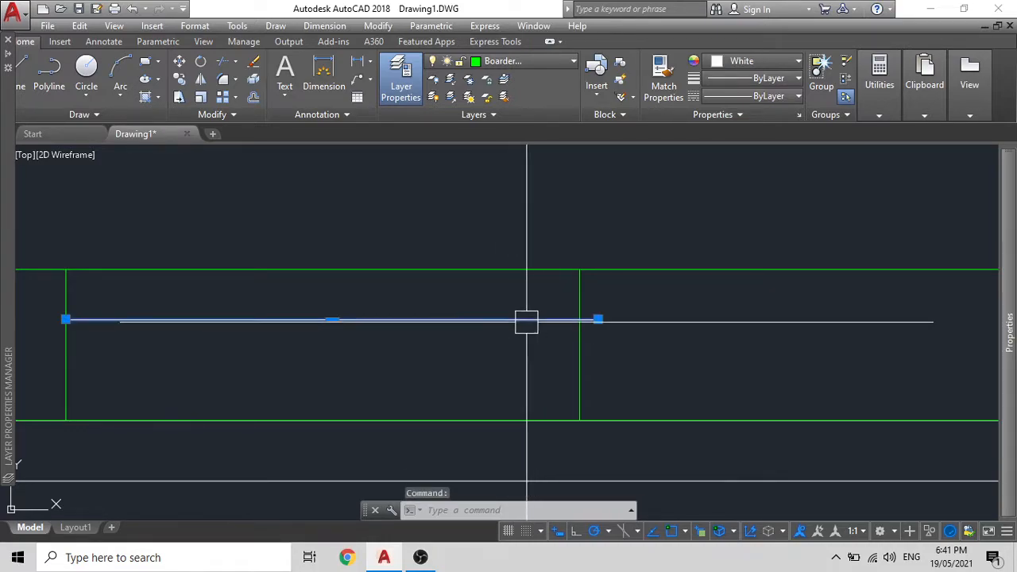
pyautogui.click(578, 340)
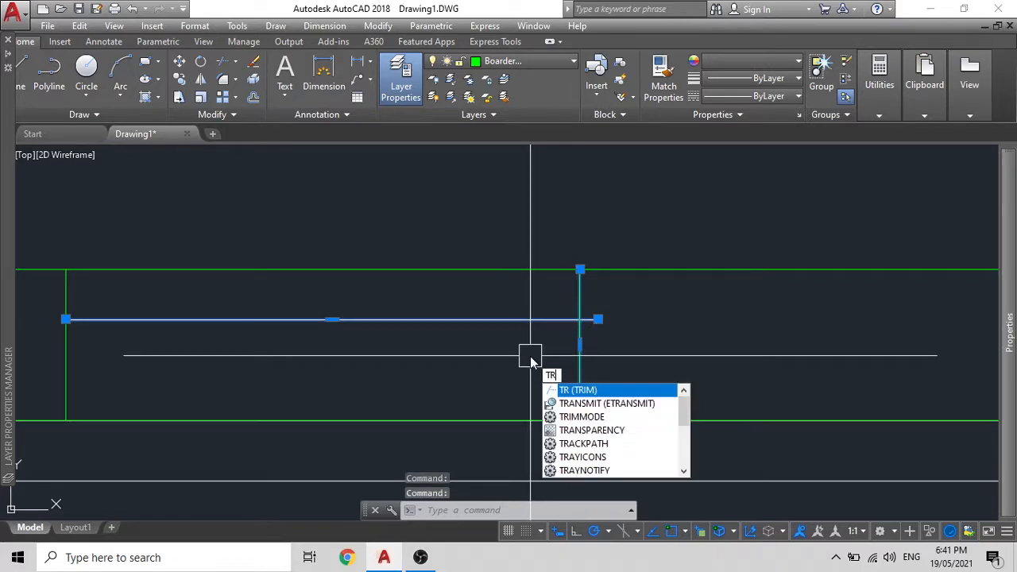
pyautogui.click(569, 391)
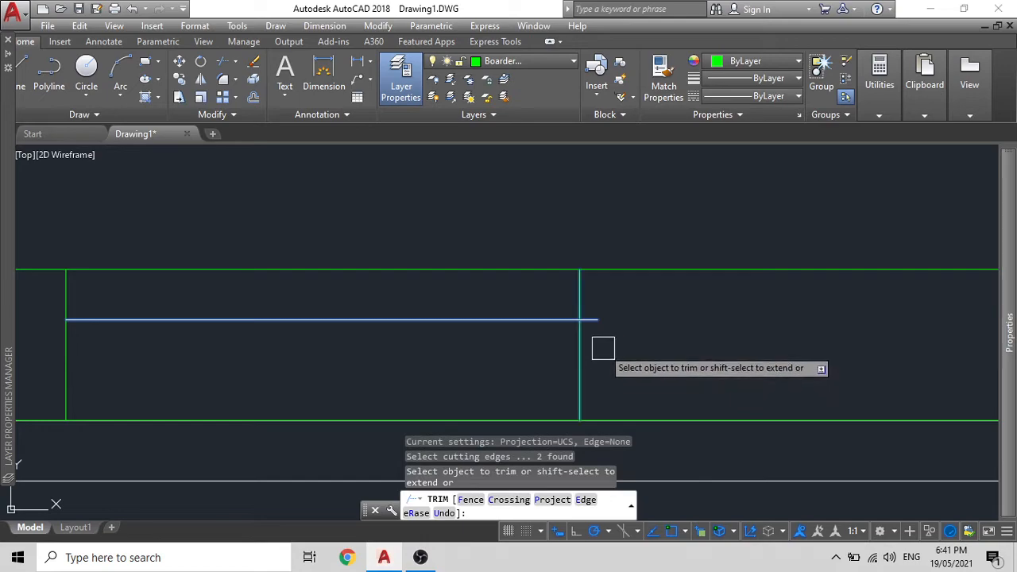
pyautogui.click(600, 320)
pyautogui.press('Escape')
# Step: Copy the trimmed white line down by one row height, using the first divider's top end as base point, to form three rows
pyautogui.click(513, 319)
pyautogui.write('co')
pyautogui.press('Return')
pyautogui.scroll(-3, 482, 315)
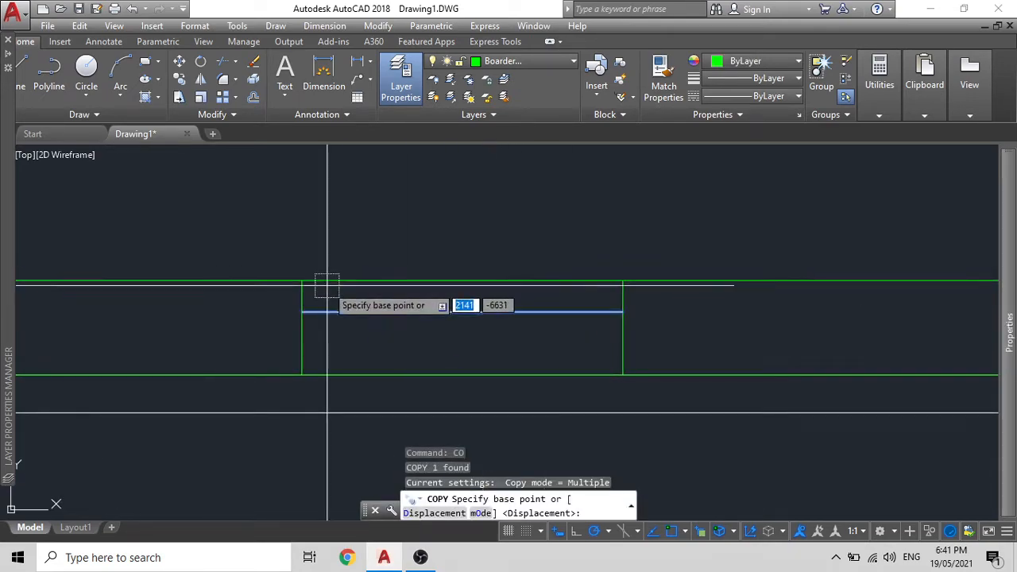
pyautogui.click(302, 280)
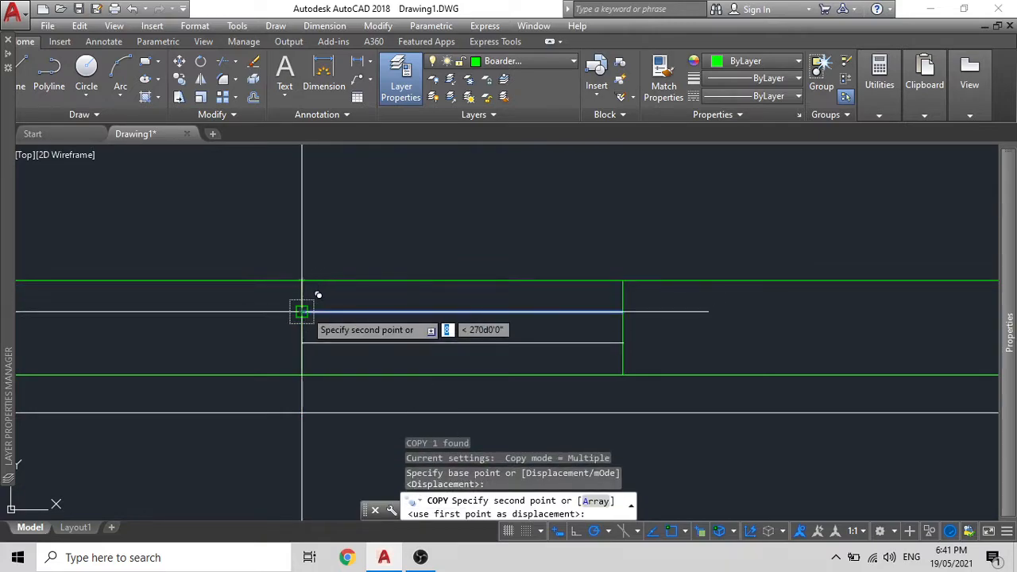
pyautogui.click(302, 311)
pyautogui.press('Escape')
# Step: Look over the title block's columns and rows along the sheet's bottom edge
pyautogui.scroll(-3, 379, 337)
pyautogui.scroll(-2, 354, 349)
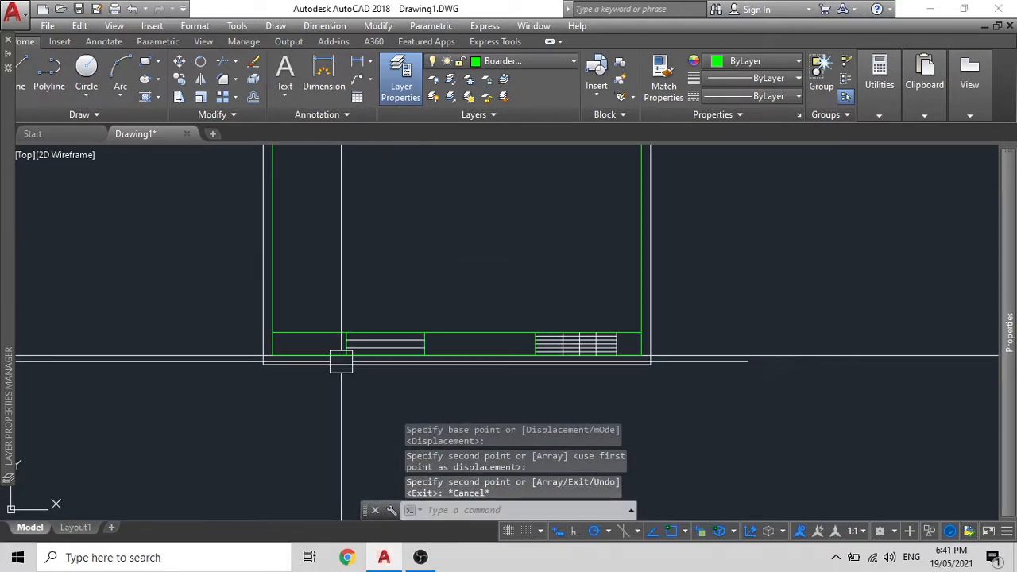
pyautogui.moveTo(341, 359); pyautogui.dragTo(419, 357, button='middle')
pyautogui.scroll(2, 417, 357)
pyautogui.scroll(-2, 330, 363)
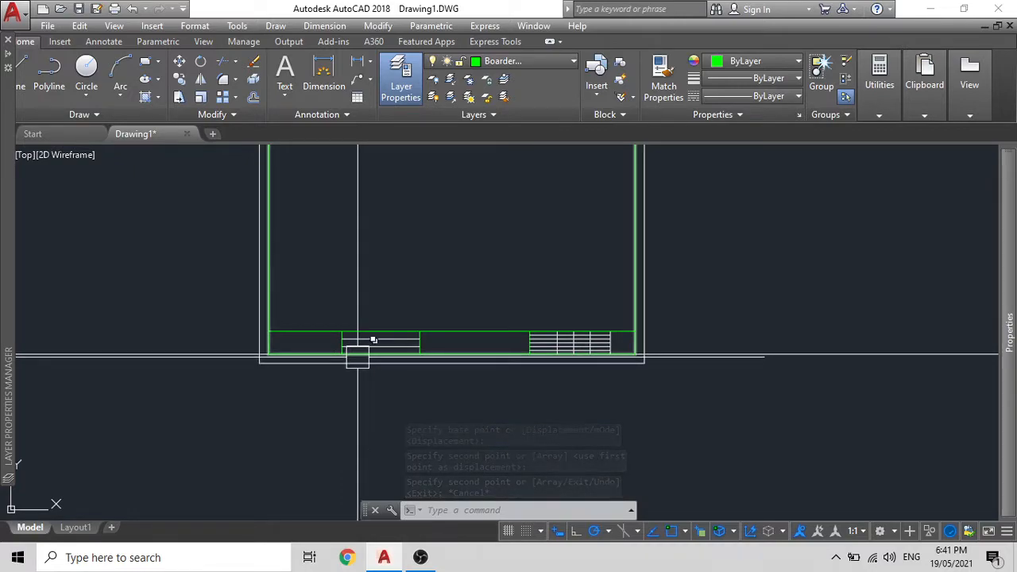
pyautogui.scroll(8, 339, 349)
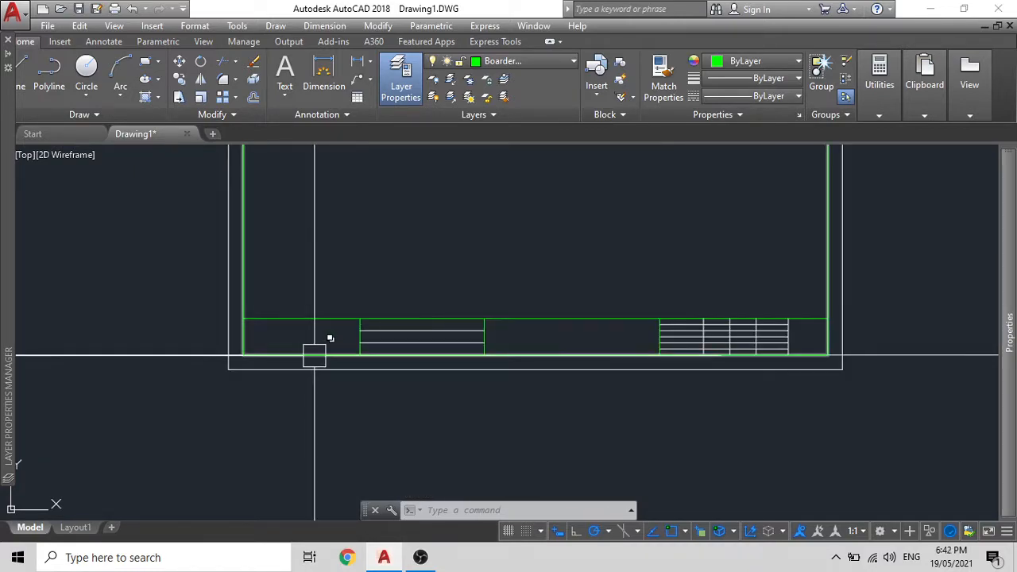
pyautogui.moveTo(425, 289)
pyautogui.mouseDown(button='middle')
pyautogui.moveTo(343, 368)
pyautogui.moveTo(363, 357)
pyautogui.moveTo(343, 358)
pyautogui.moveTo(511, 291)
pyautogui.mouseUp(button='middle')
pyautogui.scroll(-3, 357, 395)
pyautogui.click(222, 403)
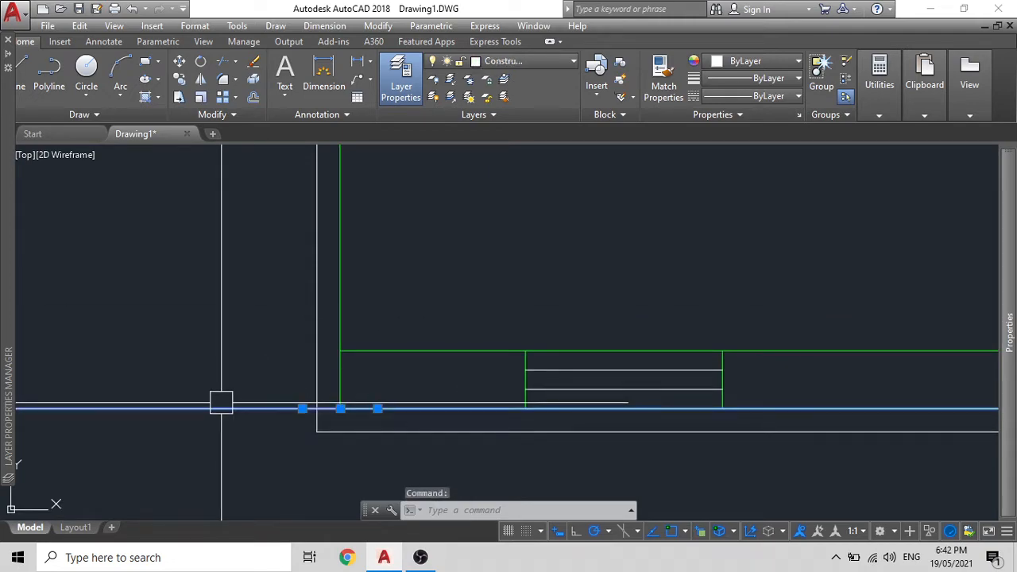
pyautogui.scroll(-3, 305, 430)
pyautogui.press('Escape')
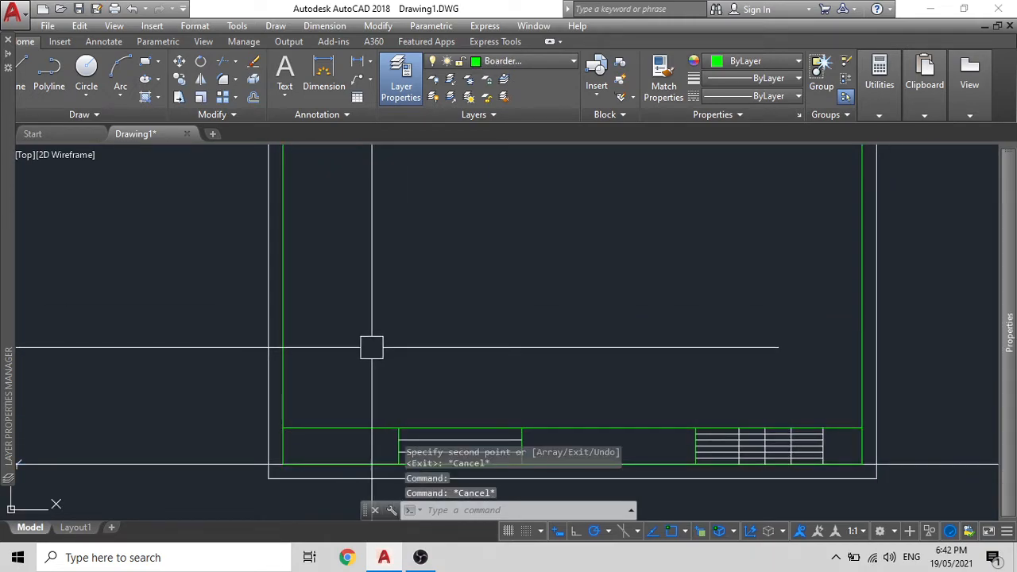
# Step: Create a multiline text reading "project" in the empty area above the title block's first cell, accepting the 1:1 annotation scale without further prompting
pyautogui.write('Mt')
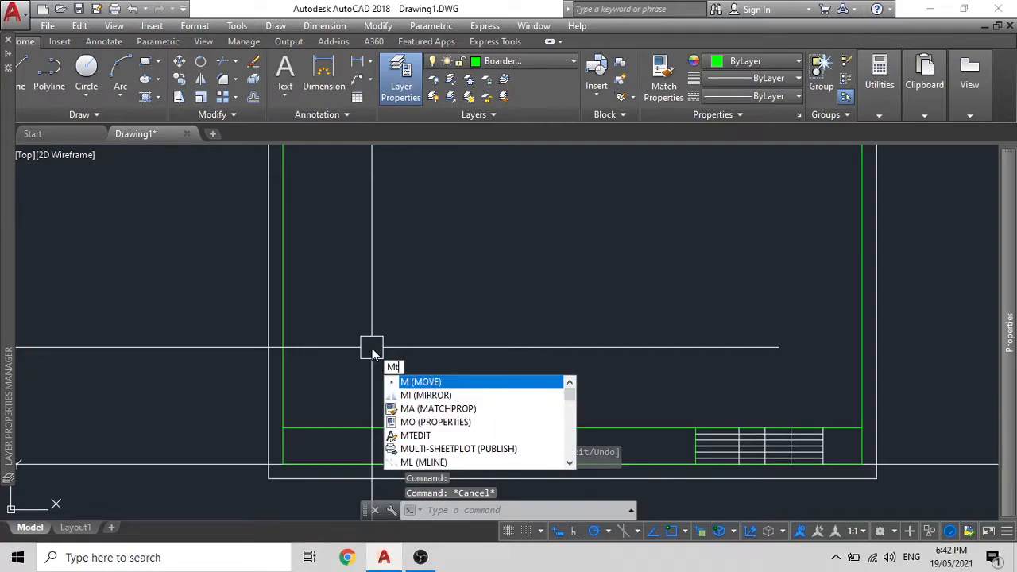
pyautogui.write('ext')
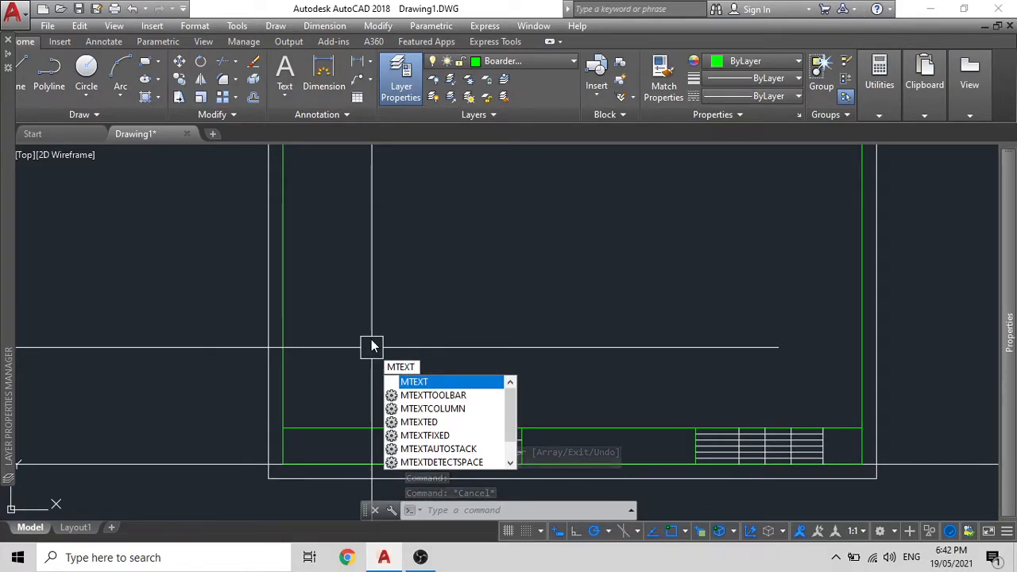
pyautogui.press('Return')
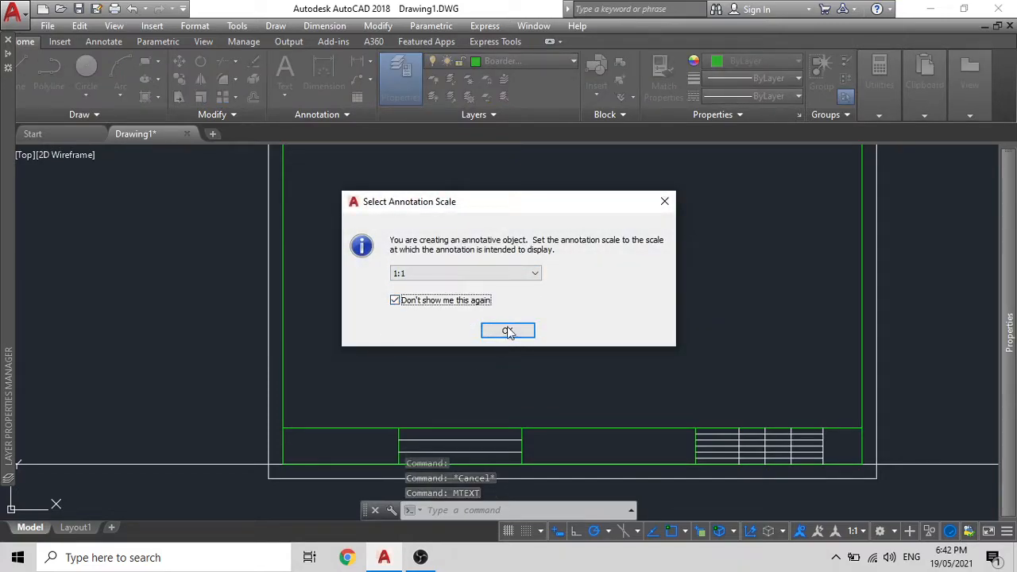
pyautogui.click(509, 332)
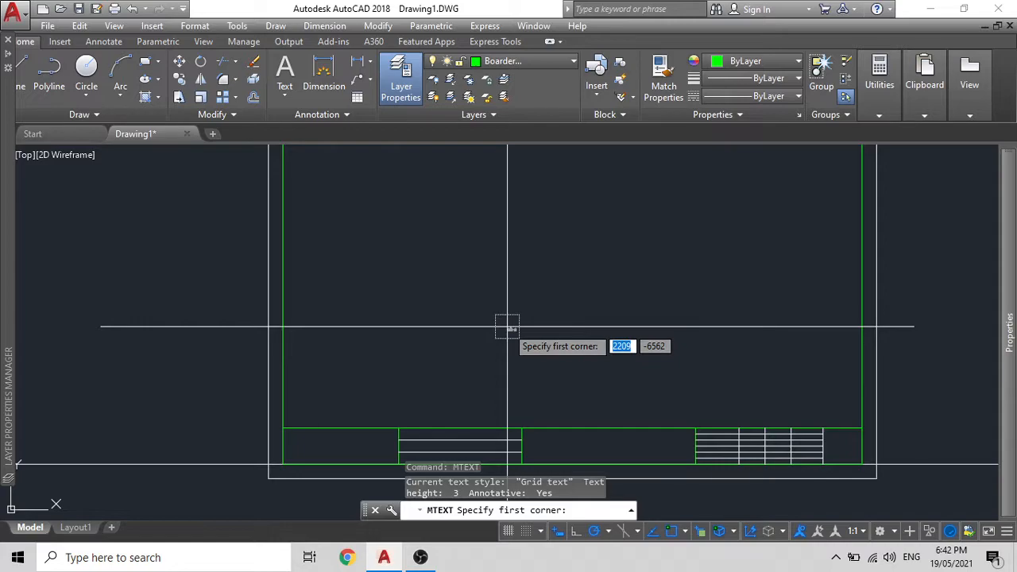
pyautogui.scroll(2, 418, 383)
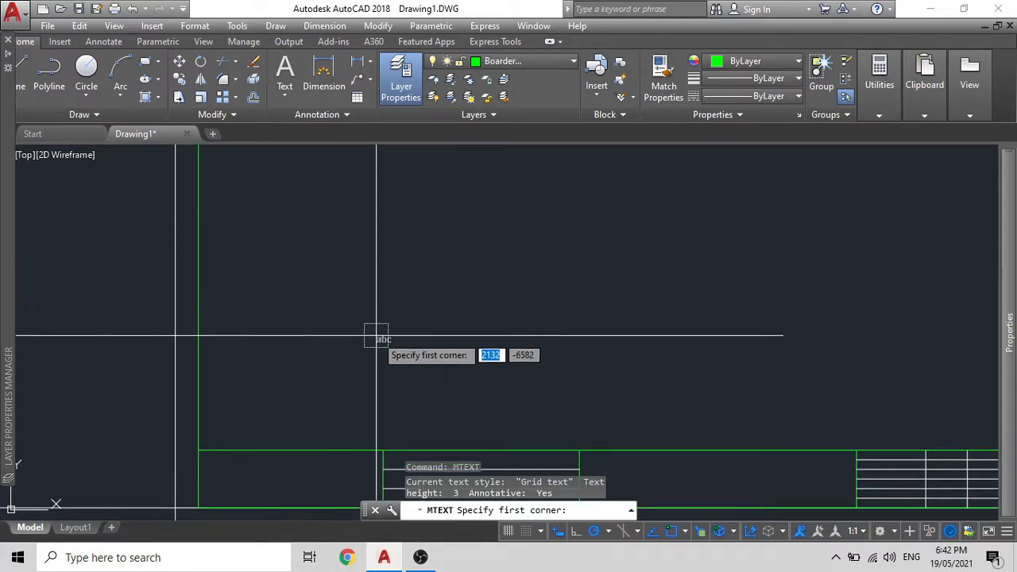
pyautogui.moveTo(374, 333); pyautogui.dragTo(371, 298, button='middle')
pyautogui.click(367, 295)
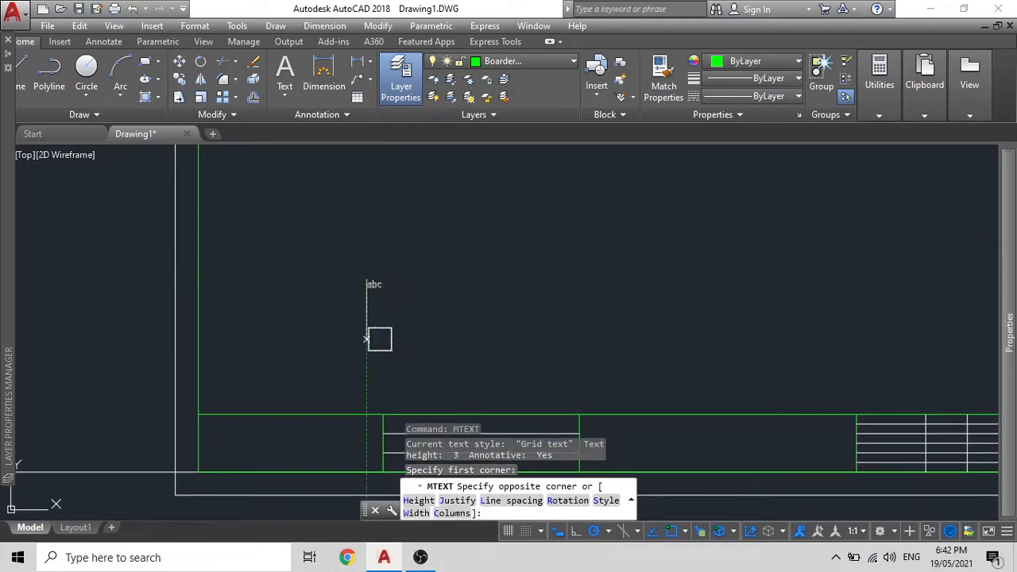
pyautogui.click(394, 339)
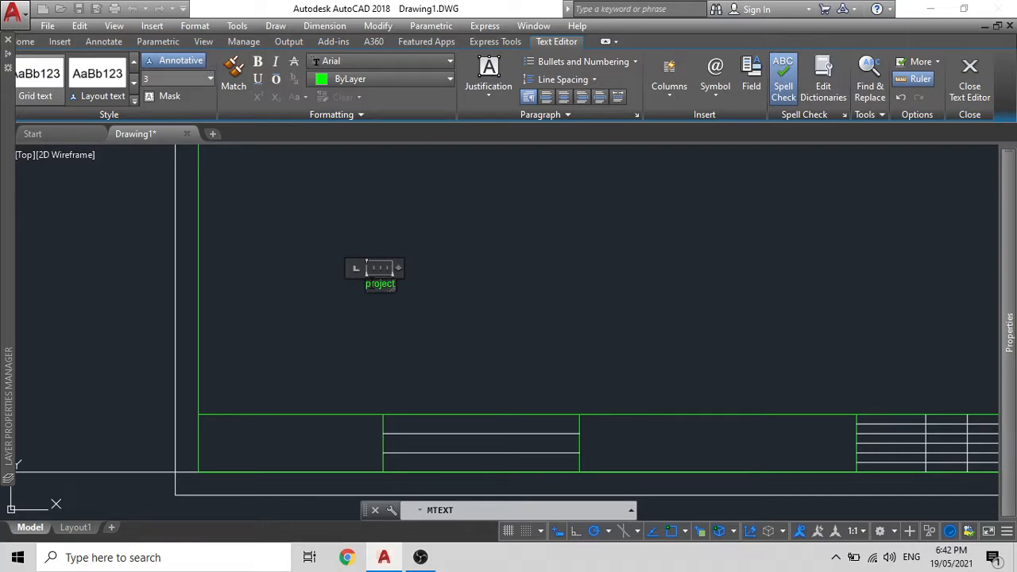
pyautogui.press('capslock')
# Step: Convert the whole word "project" to uppercase and widen its text box to fit the word
pyautogui.scroll(5, 389, 279)
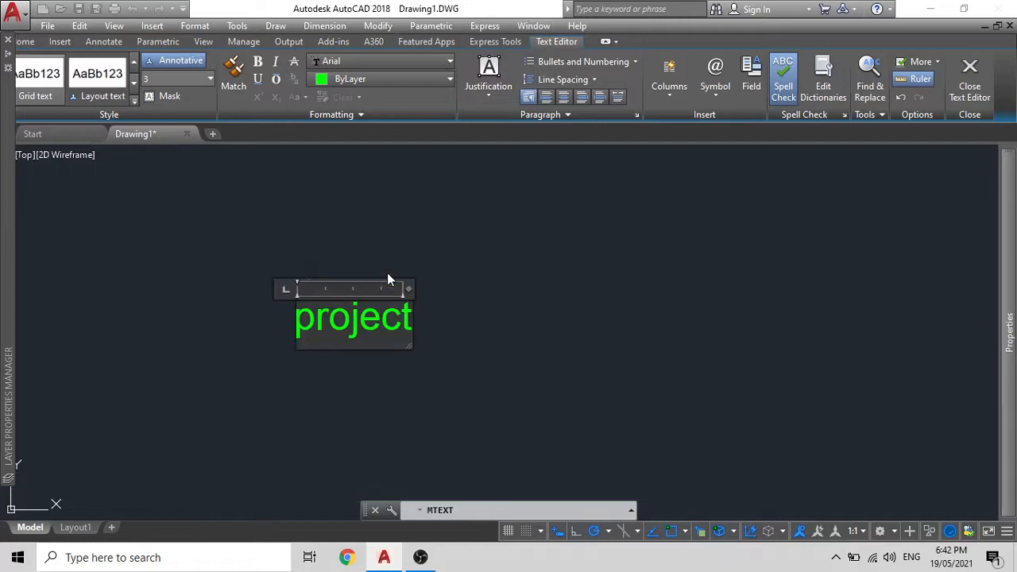
pyautogui.scroll(-2, 372, 314)
pyautogui.moveTo(366, 342); pyautogui.dragTo(468, 307, button='middle')
pyautogui.scroll(4, 453, 299)
pyautogui.scroll(-2, 433, 308)
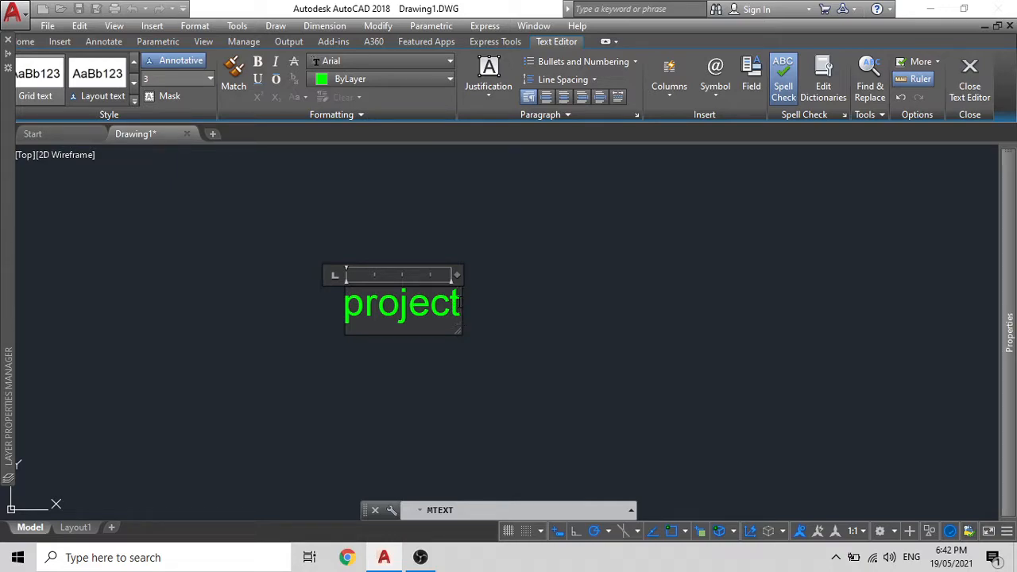
pyautogui.moveTo(459, 305); pyautogui.dragTo(340, 309)
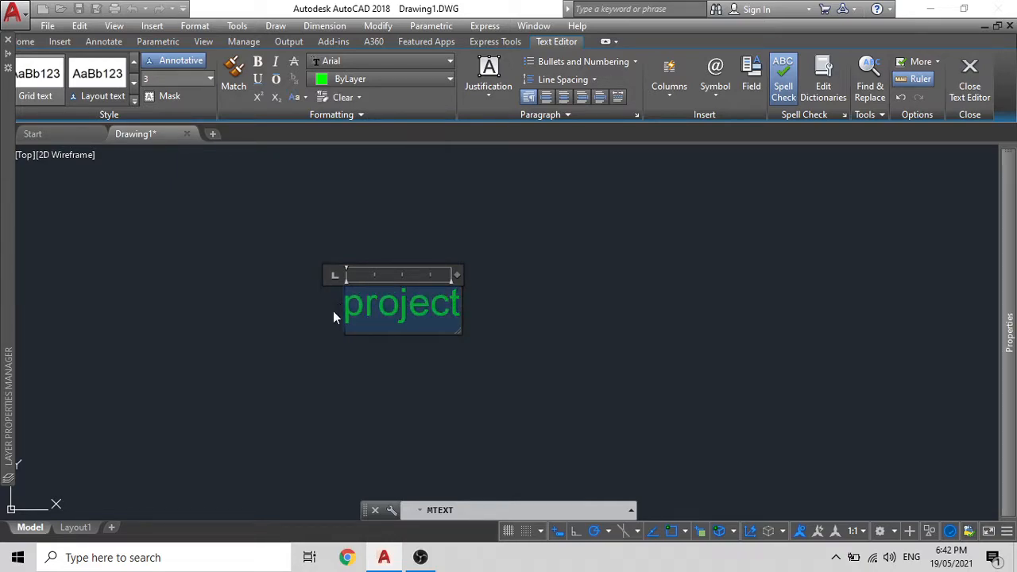
pyautogui.press('Escape')
pyautogui.press('Escape')
pyautogui.click(400, 306)
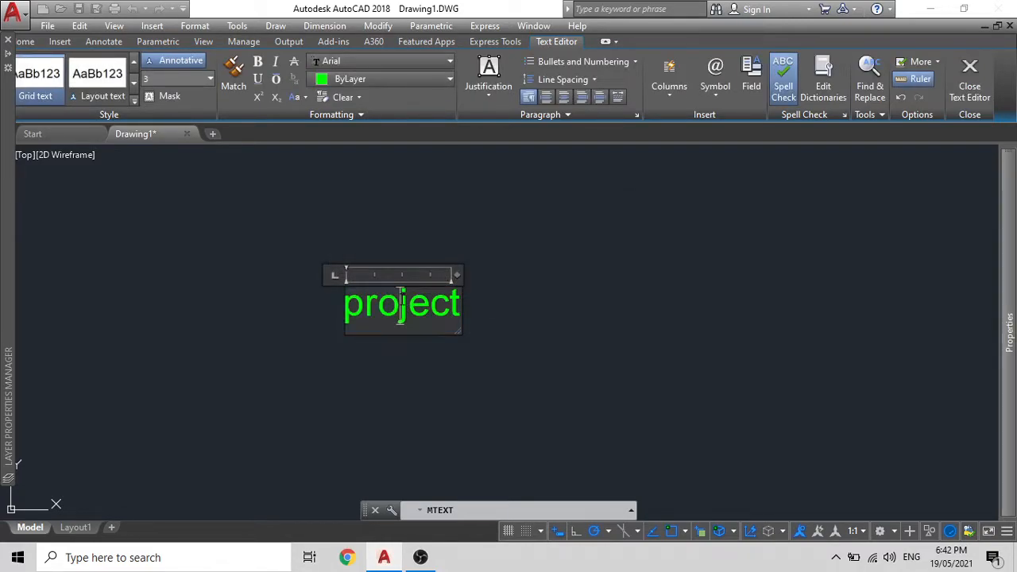
pyautogui.doubleClick(403, 303)
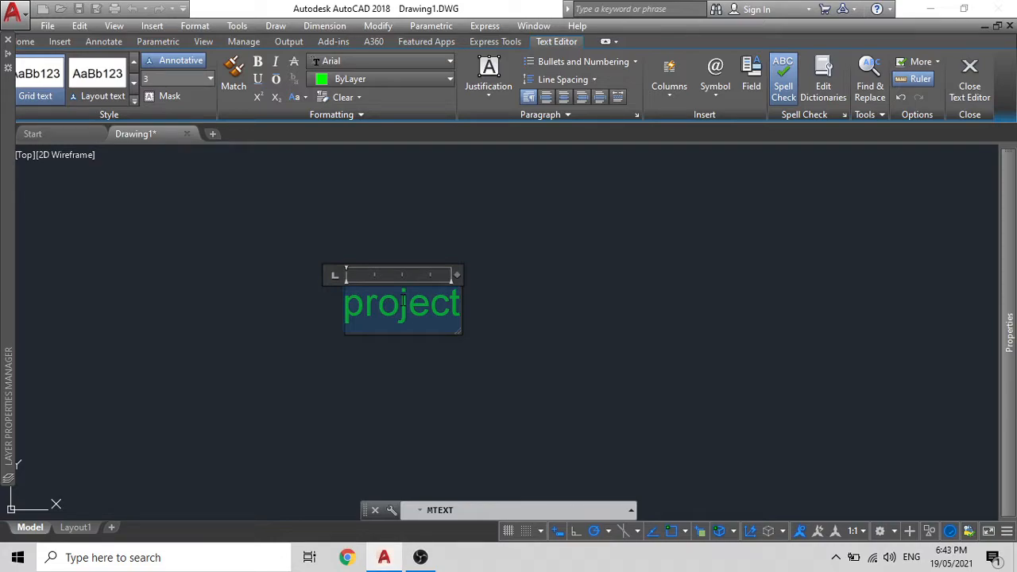
pyautogui.hotkey('ctrl', 'shift', 'u')
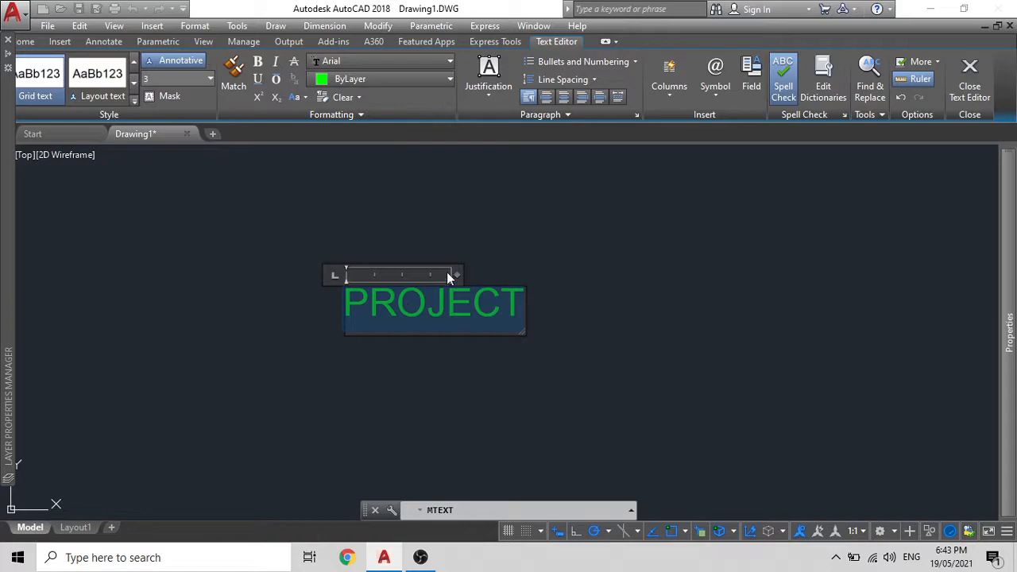
pyautogui.moveTo(457, 275); pyautogui.dragTo(530, 275)
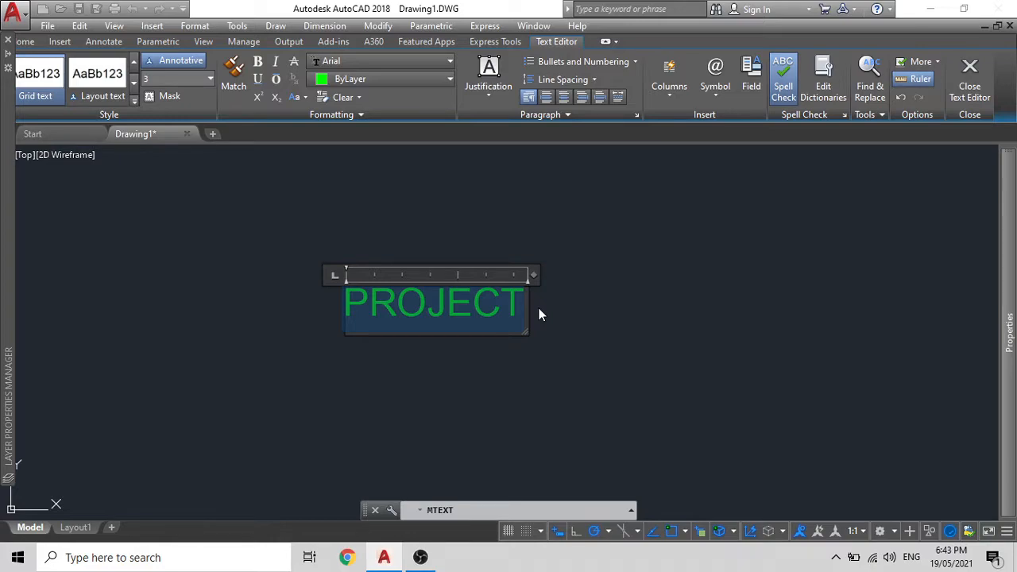
# Step: Switch the word to lowercase and back to uppercase, finishing the text edit with PROJECT in capitals
pyautogui.hotkey('ctrl', 'shift', 'l')
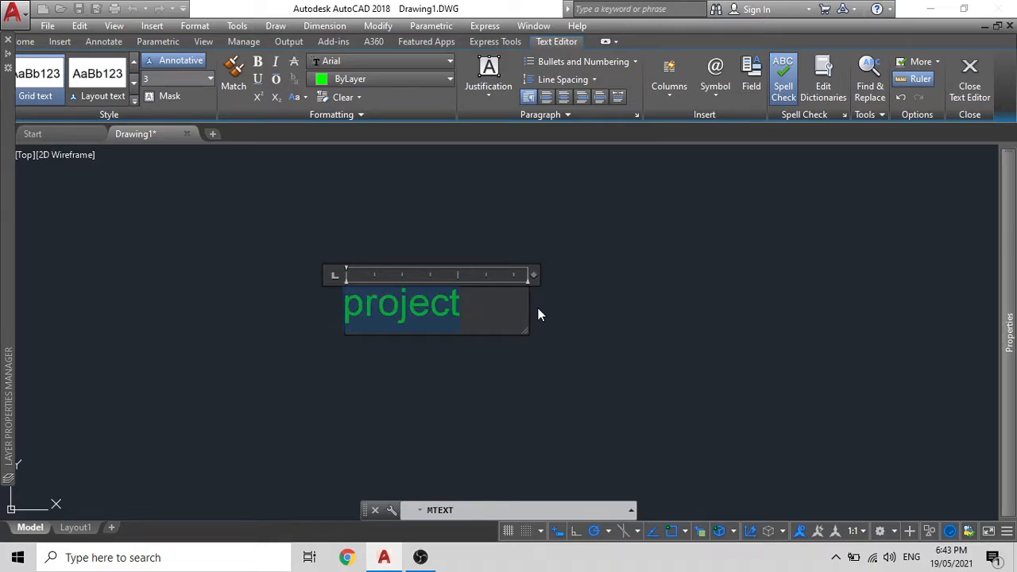
pyautogui.hotkey('ctrl', 'shift', 'u')
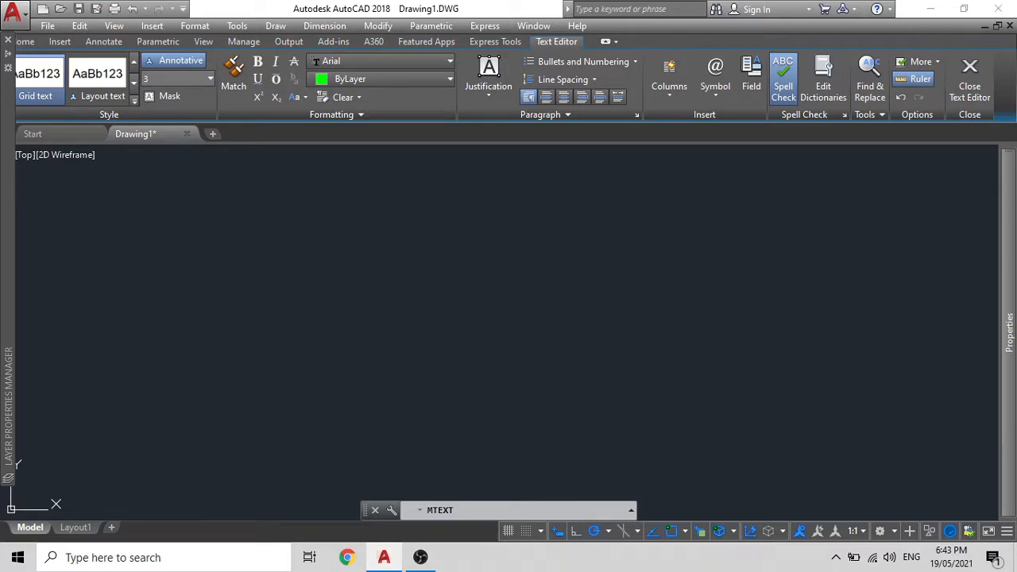
pyautogui.hotkey('ctrl', 'Return')
pyautogui.click(454, 306)
pyautogui.scroll(-1, 508, 295)
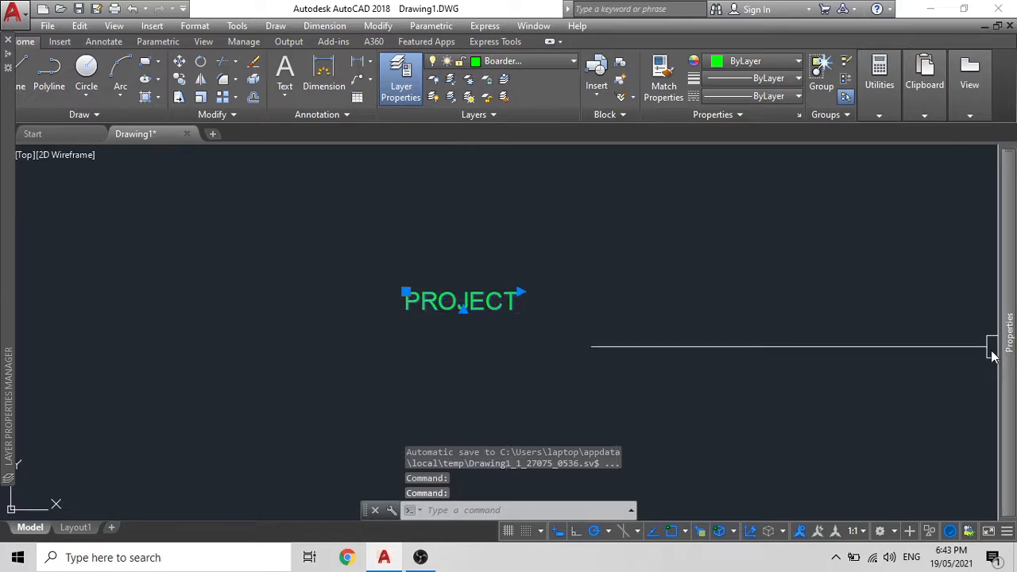
pyautogui.moveTo(515, 315); pyautogui.dragTo(281, 295, button='middle')
pyautogui.press('Escape')
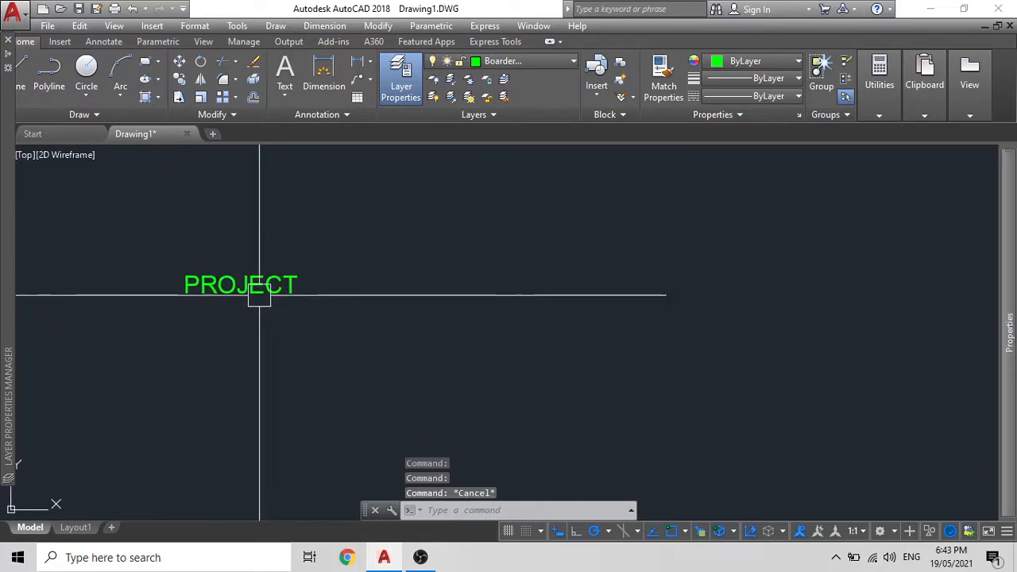
pyautogui.moveTo(234, 321); pyautogui.dragTo(272, 350, button='middle')
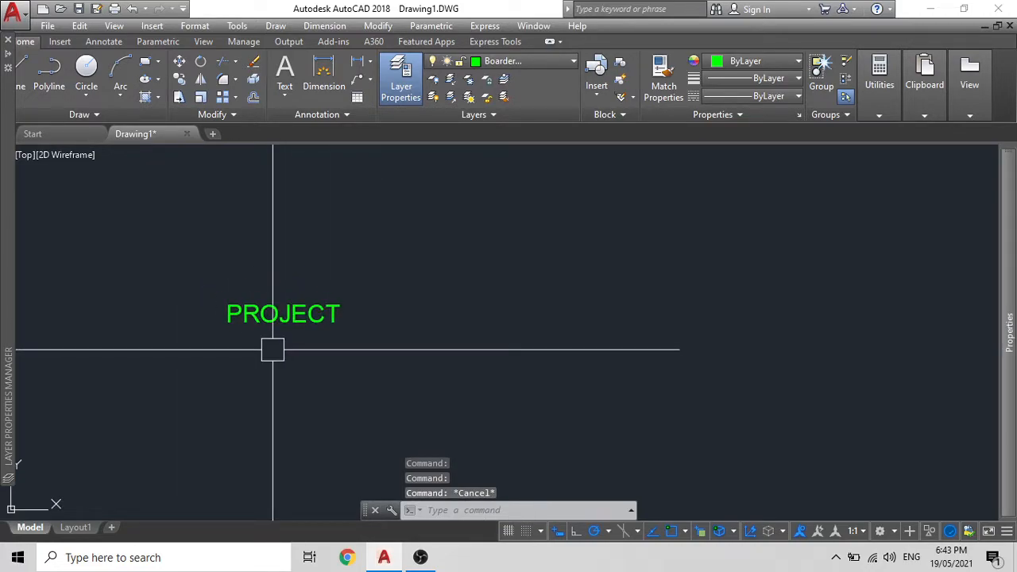
# Step: Start a new attribute definition and give it the tag PROJECTNAME
pyautogui.write('ATTR')
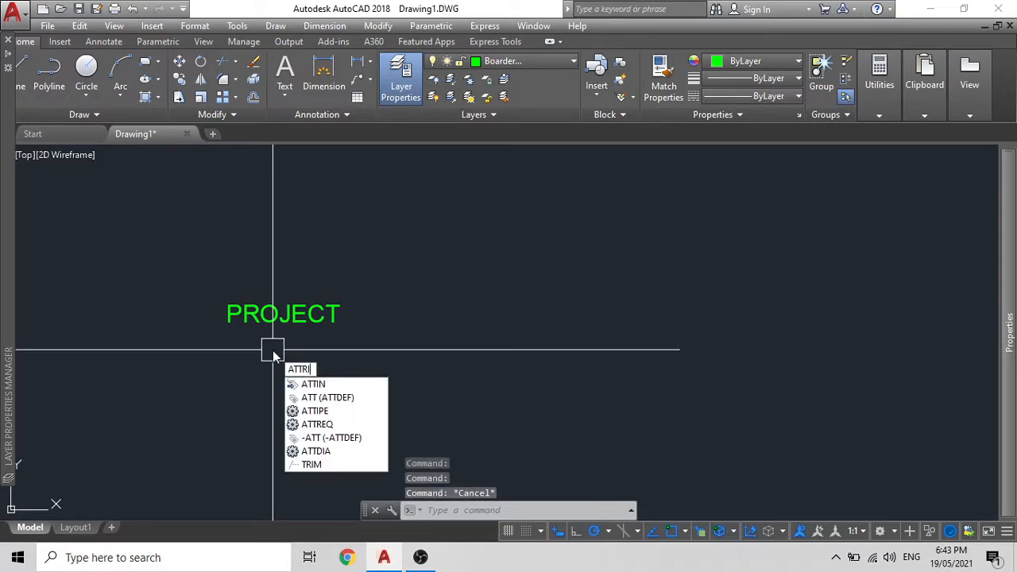
pyautogui.press('BackSpace')
pyautogui.press('BackSpace')
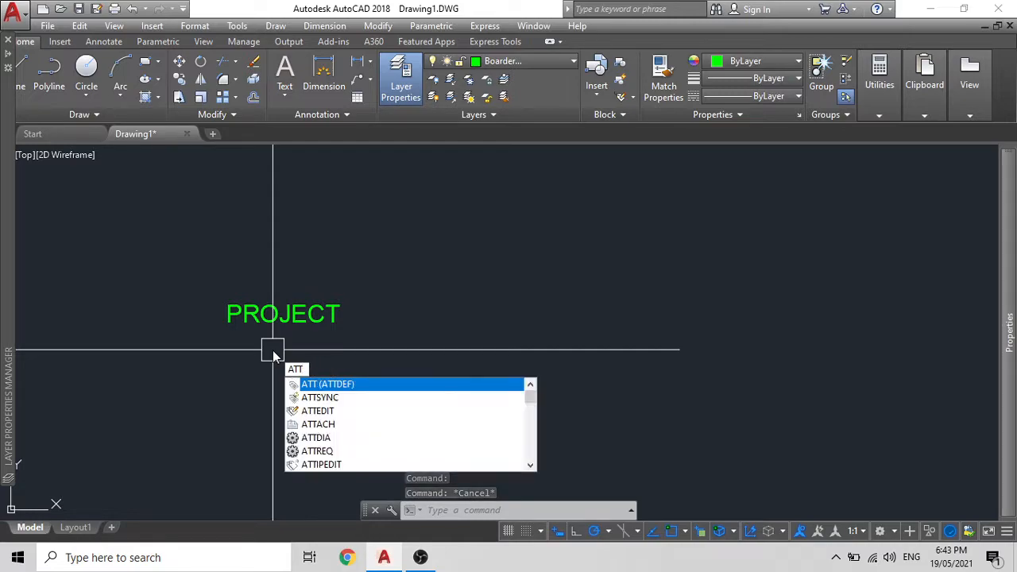
pyautogui.click(355, 392)
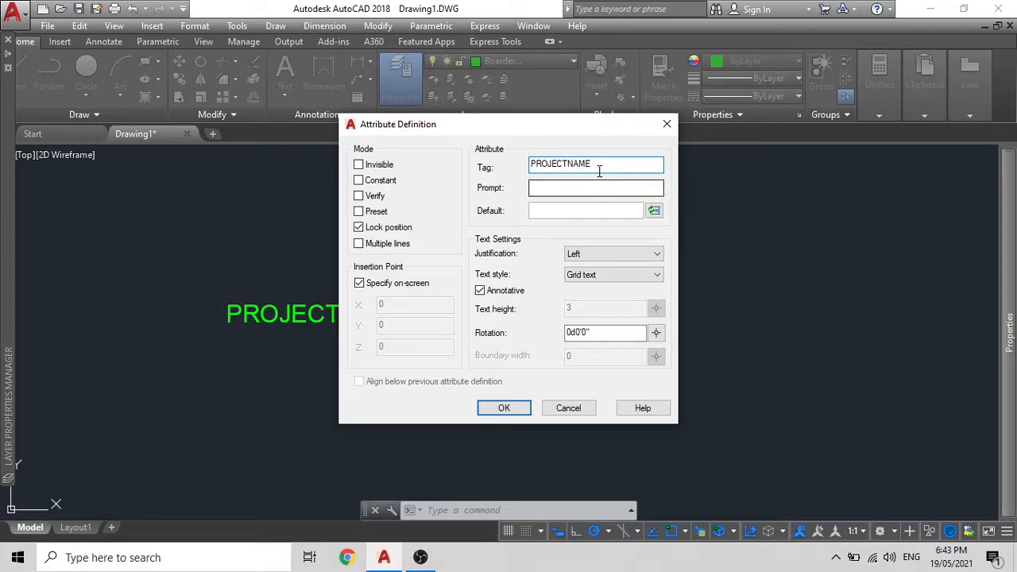
# Step: Set the attribute's prompt and default value to ENTERPROJECTNAME, reusing the copied tag text
pyautogui.moveTo(601, 165); pyautogui.dragTo(517, 176)
pyautogui.hotkey('ctrl', 'c')
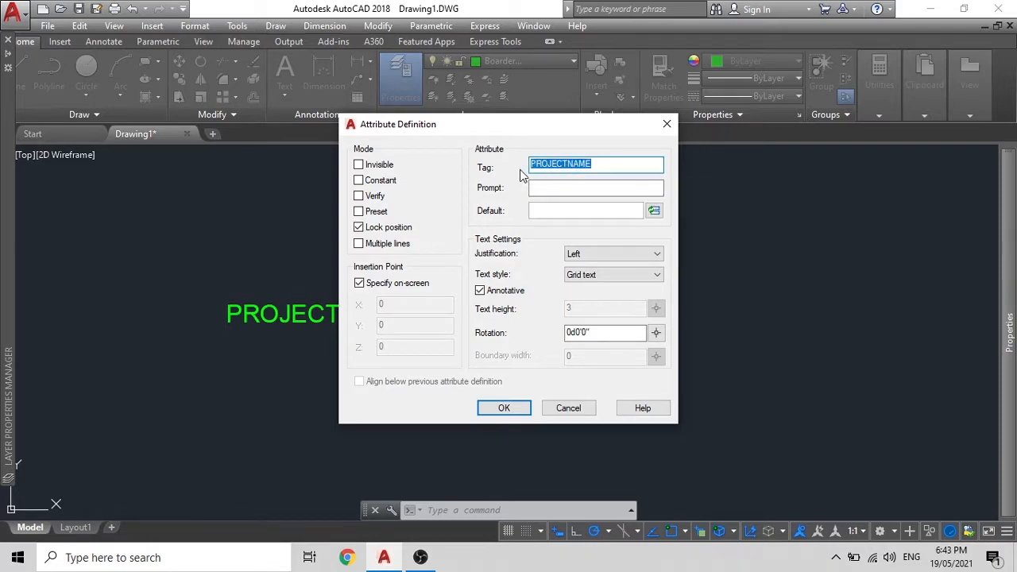
pyautogui.click(541, 187)
pyautogui.hotkey('ctrl', 'v')
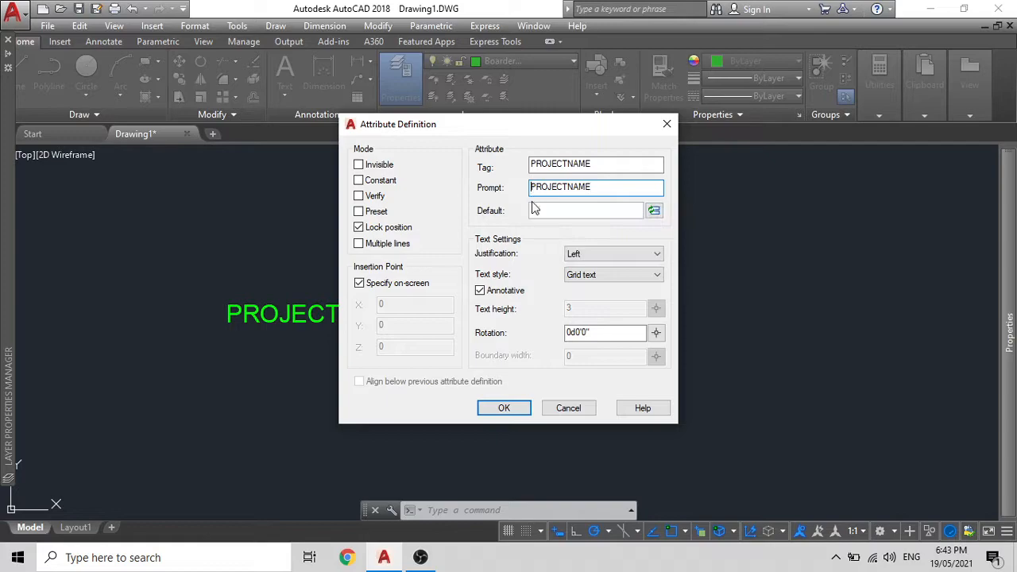
pyautogui.press('Home')
pyautogui.write('ENTER')
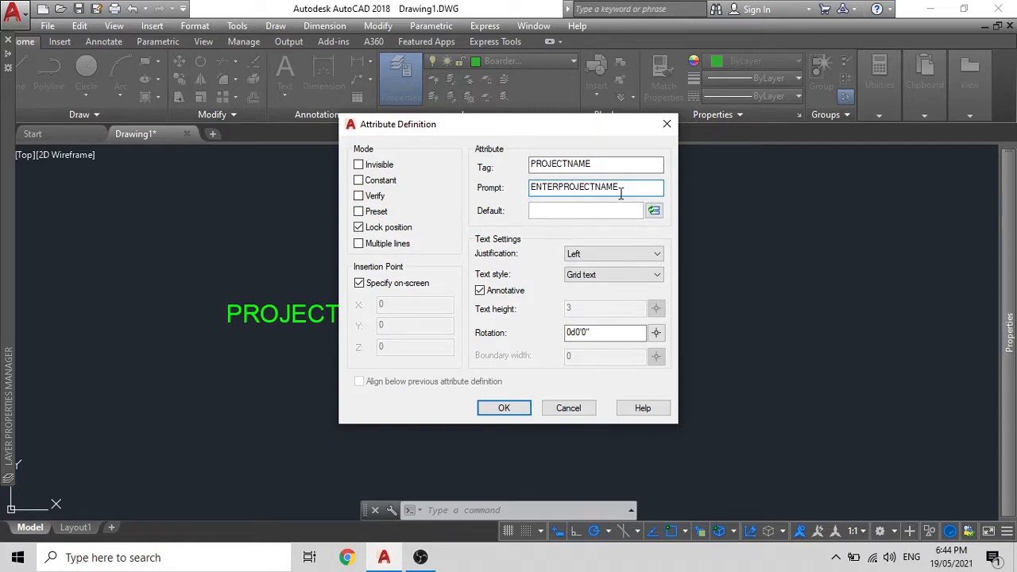
pyautogui.moveTo(621, 186); pyautogui.dragTo(520, 186)
pyautogui.hotkey('ctrl', 'c')
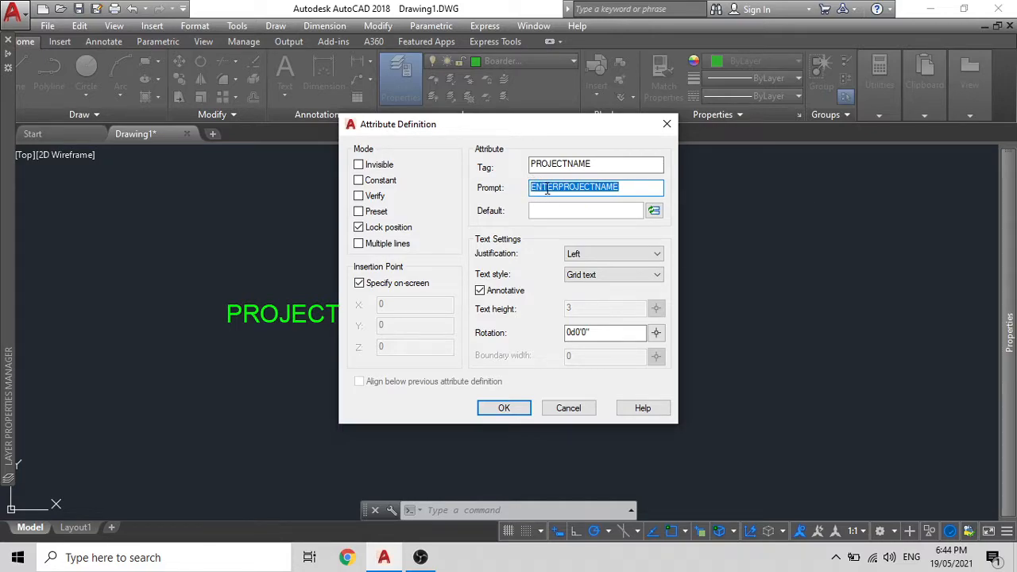
pyautogui.click(541, 209)
pyautogui.hotkey('ctrl', 'v')
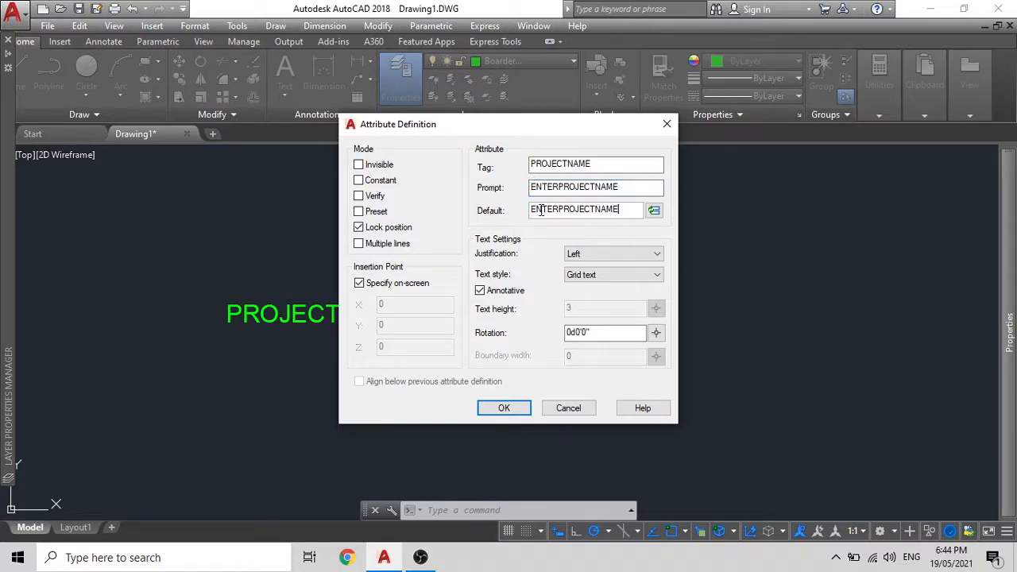
# Step: Set the attribute's justification to Middle center and its text style to Title block text
pyautogui.click(579, 256)
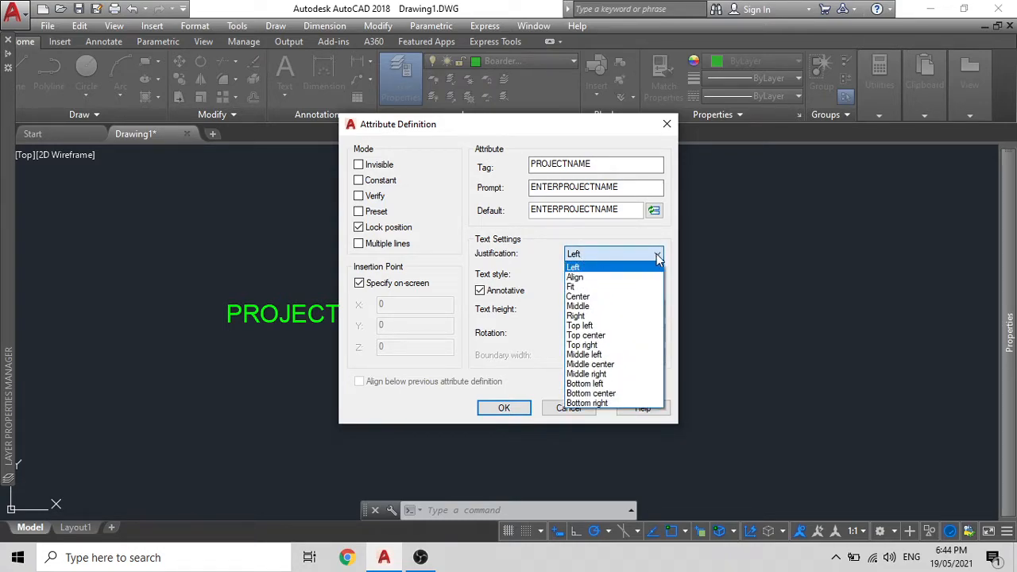
pyautogui.click(603, 367)
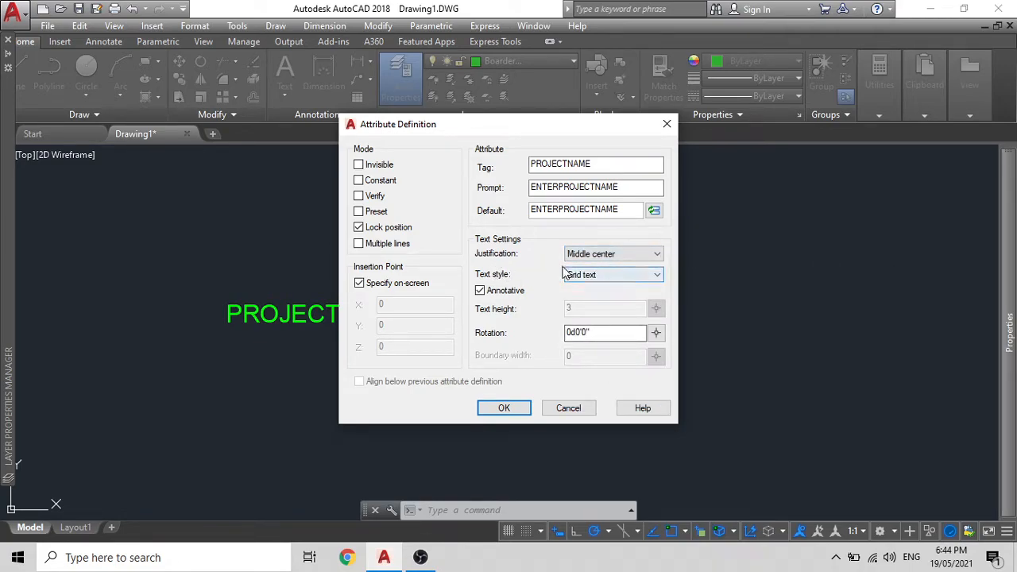
pyautogui.click(628, 275)
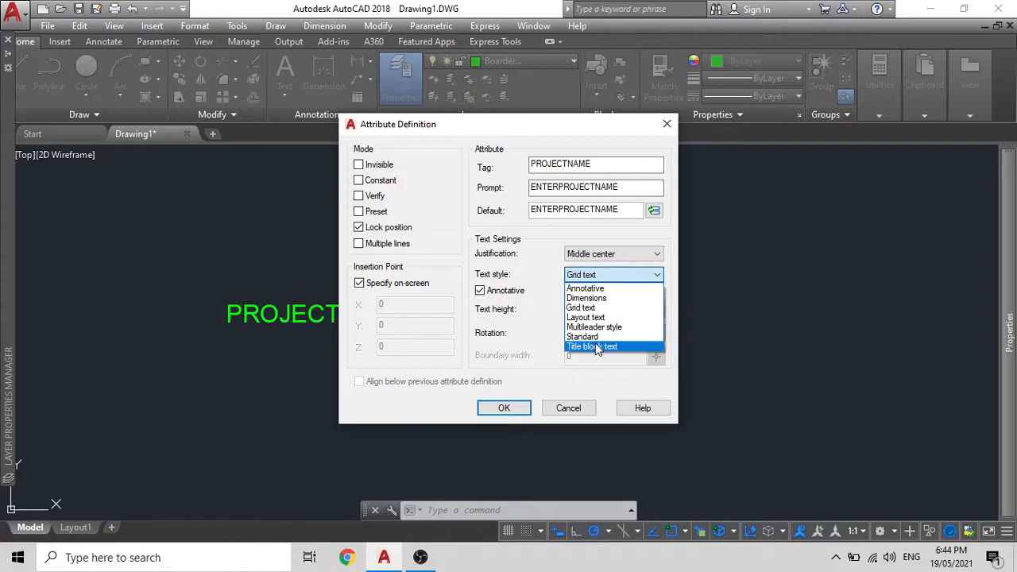
pyautogui.click(598, 348)
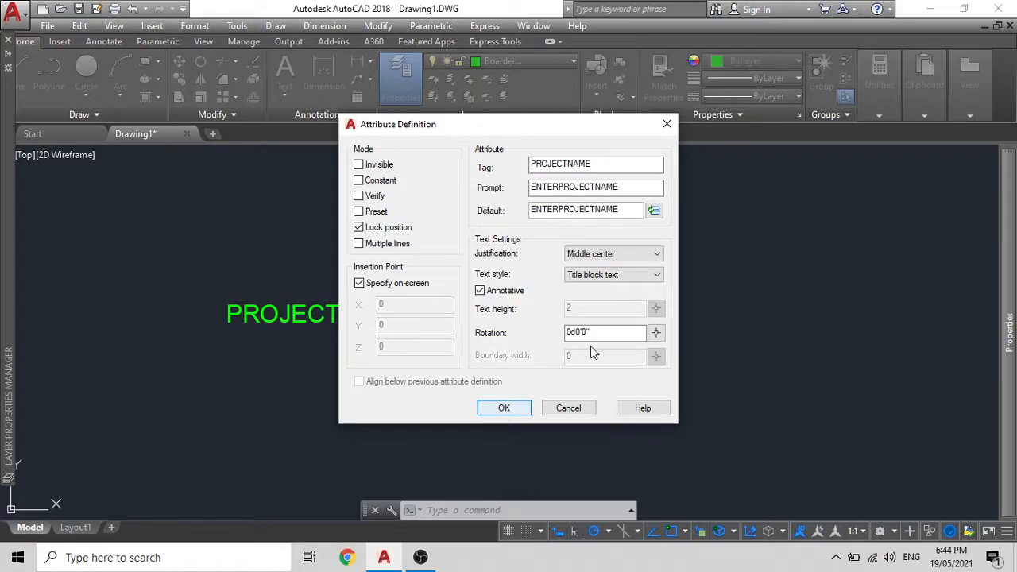
# Step: Place the PROJECTNAME attribute just below the PROJECT text and select it
pyautogui.click(504, 409)
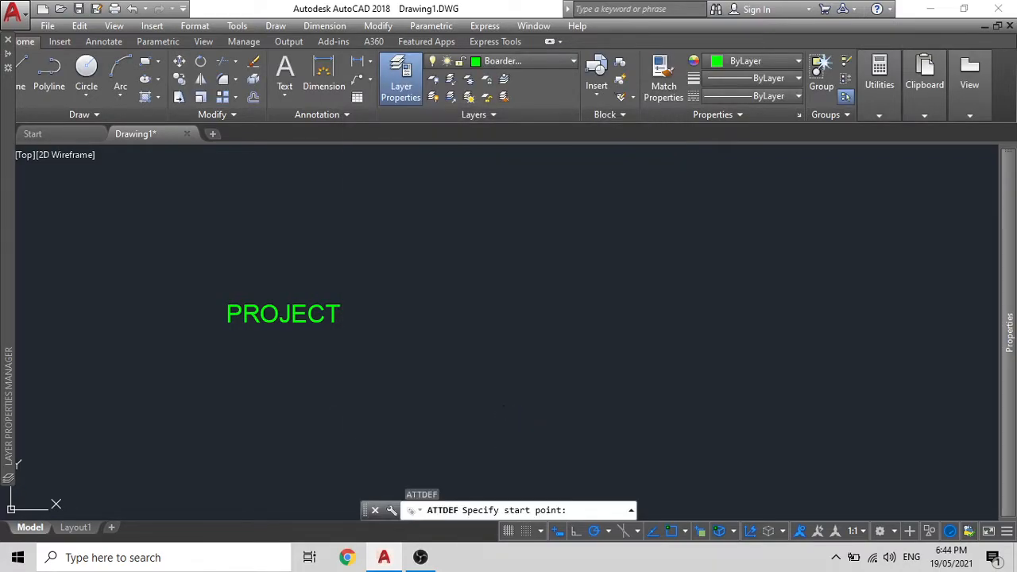
pyautogui.scroll(4, 343, 350)
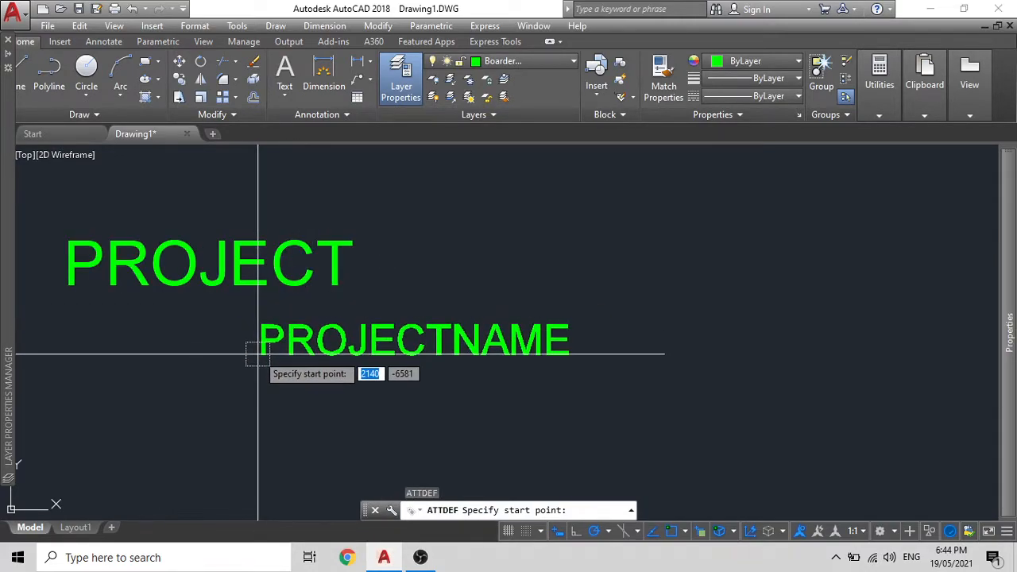
pyautogui.click(263, 361)
pyautogui.click(278, 354)
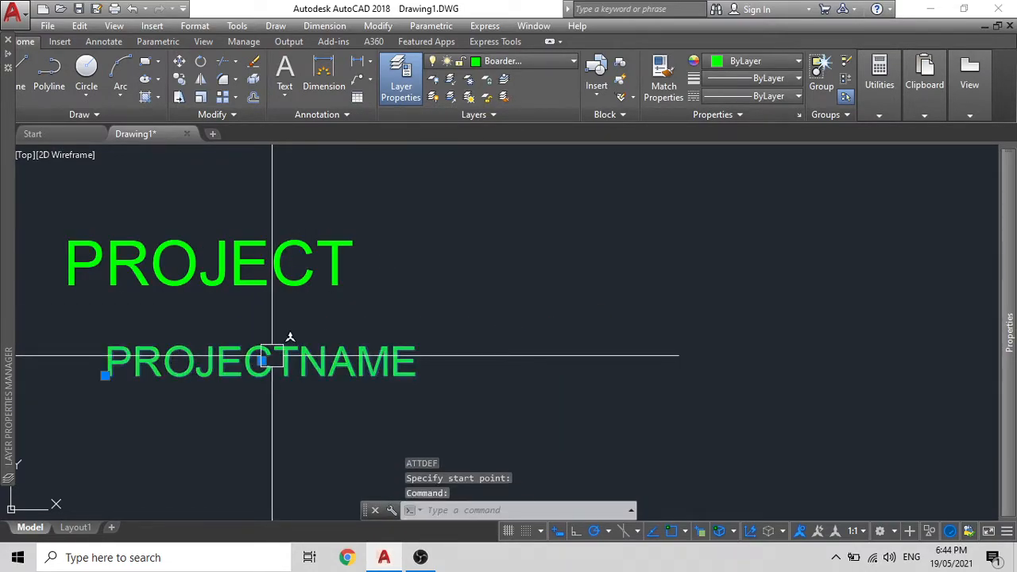
pyautogui.scroll(-6, 330, 319)
pyautogui.press('Escape')
pyautogui.click(329, 329)
pyautogui.scroll(4, 329, 329)
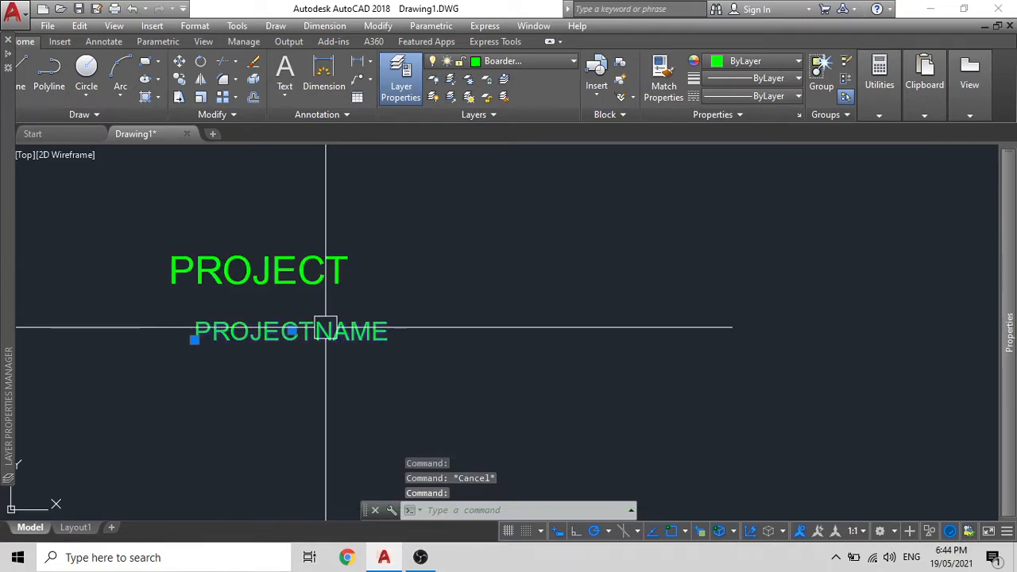
# Step: Set the PROJECTNAME attribute's paper text height to 1.5
pyautogui.moveTo(1007, 326)
pyautogui.scroll(-6, 843, 404)
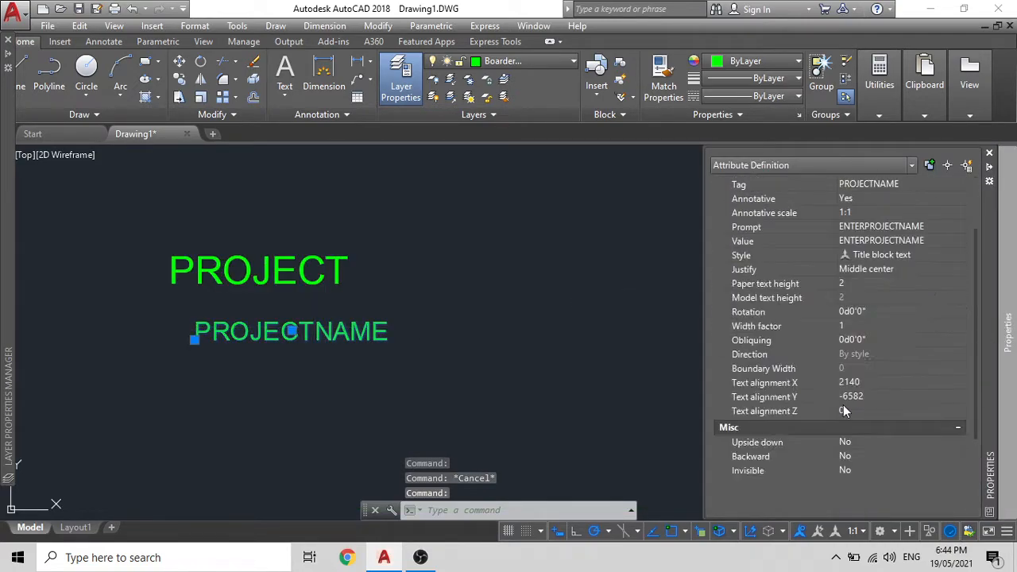
pyautogui.click(854, 241)
pyautogui.write('1')
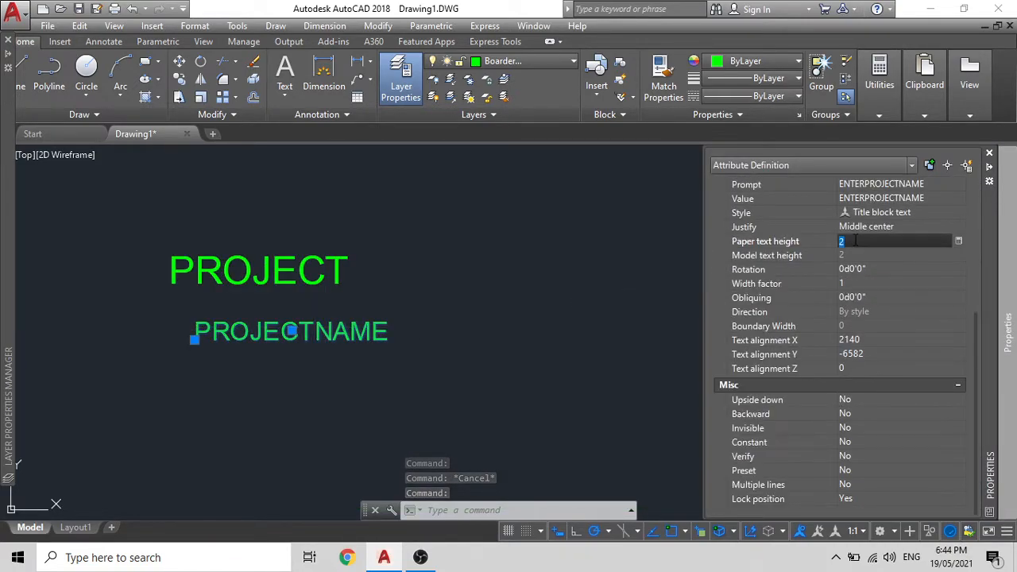
pyautogui.write('.5')
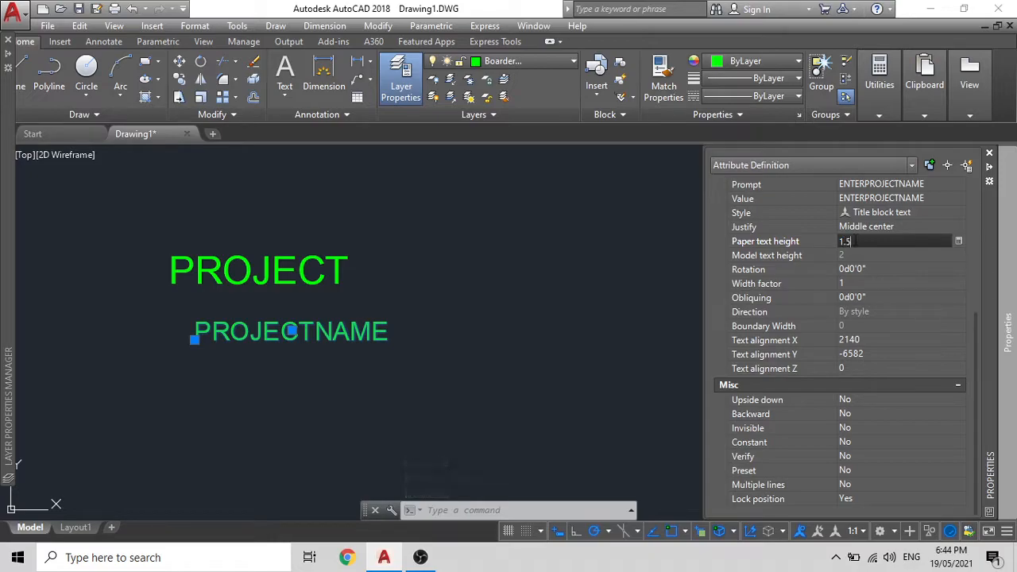
pyautogui.press('Return')
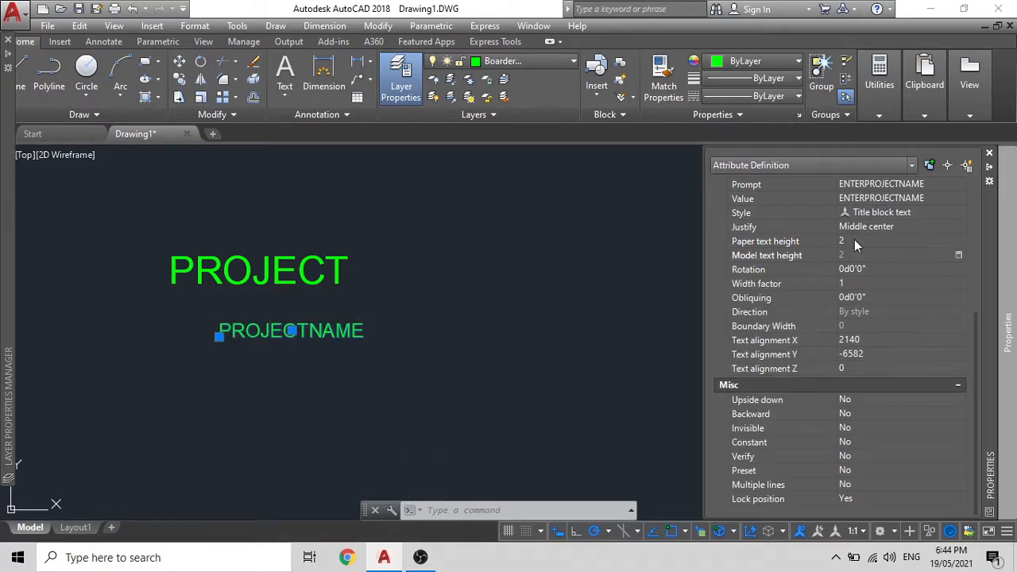
pyautogui.press('Escape')
# Step: Set the PROJECT text's paper text height to 1
pyautogui.click(264, 262)
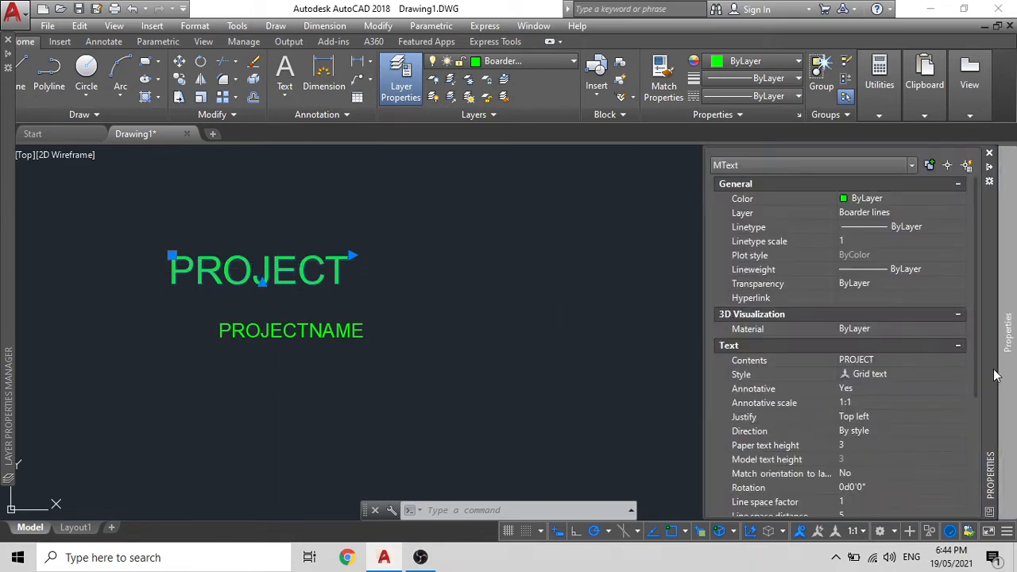
pyautogui.scroll(-3, 859, 428)
pyautogui.click(855, 358)
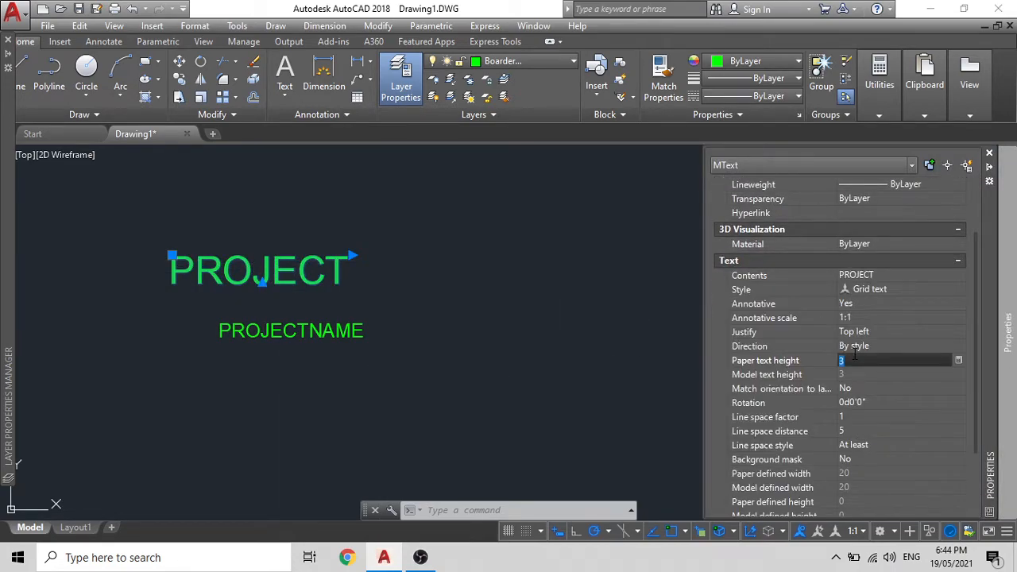
pyautogui.write('1')
pyautogui.press('Return')
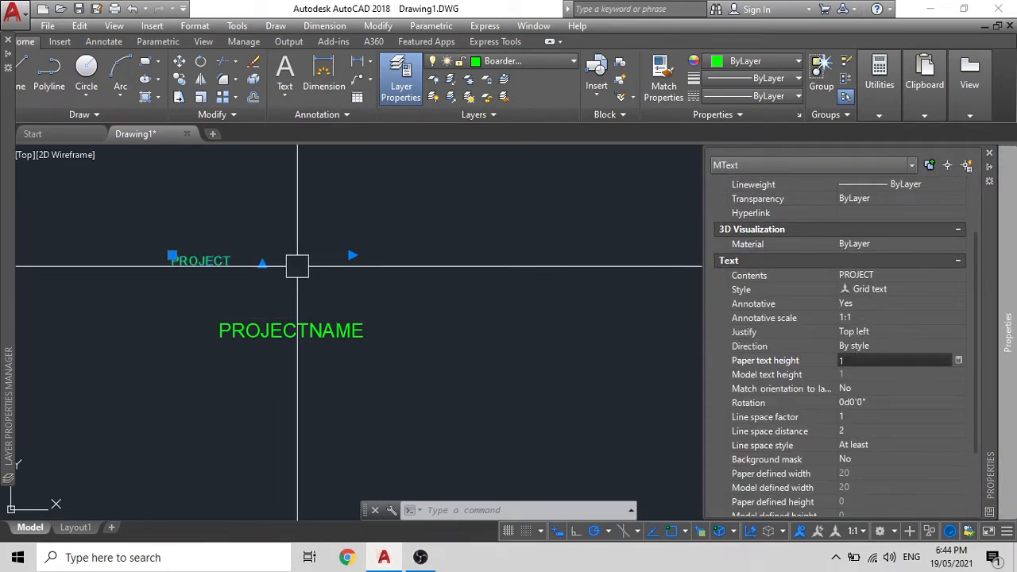
# Step: Change the PROJECT text's style to Title block text and set its paper text height to 1
pyautogui.moveTo(1012, 338)
pyautogui.click(882, 375)
pyautogui.click(883, 373)
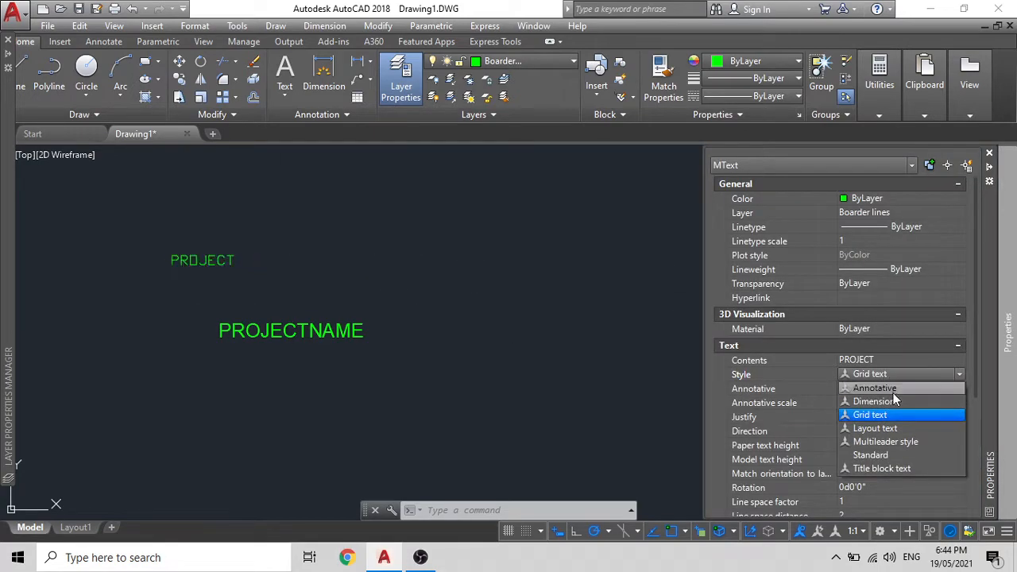
pyautogui.click(878, 468)
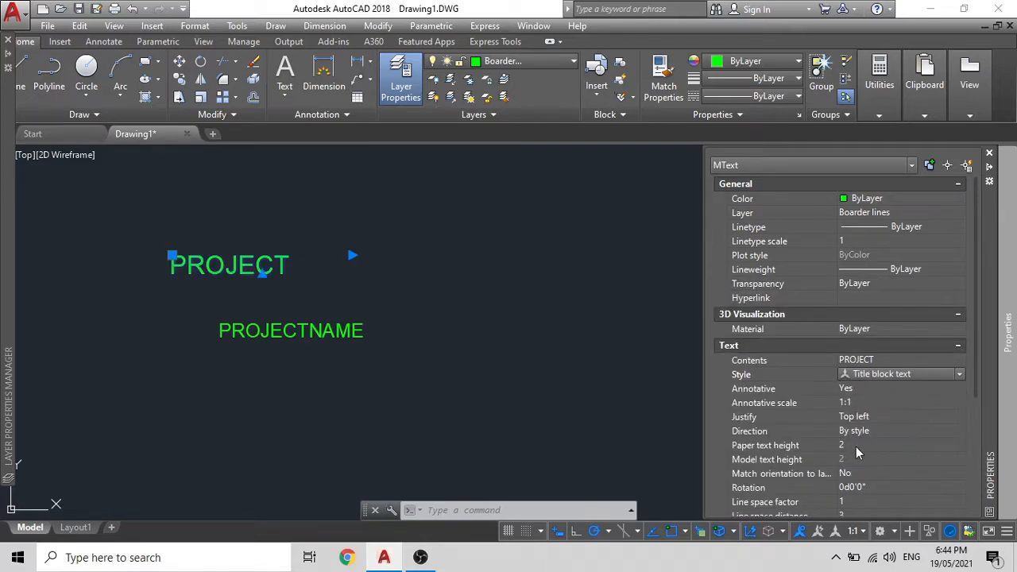
pyautogui.click(864, 446)
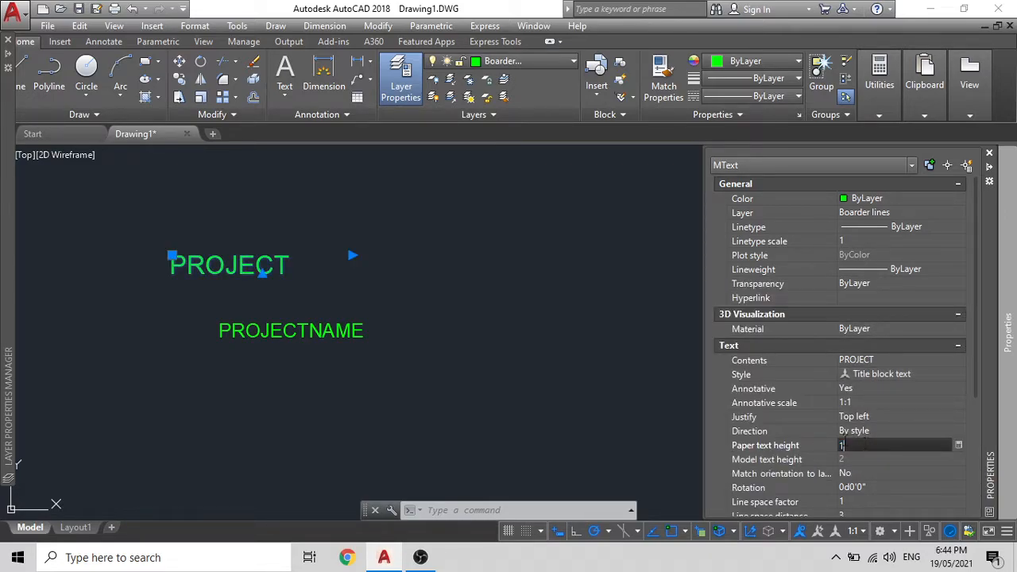
pyautogui.press('Return')
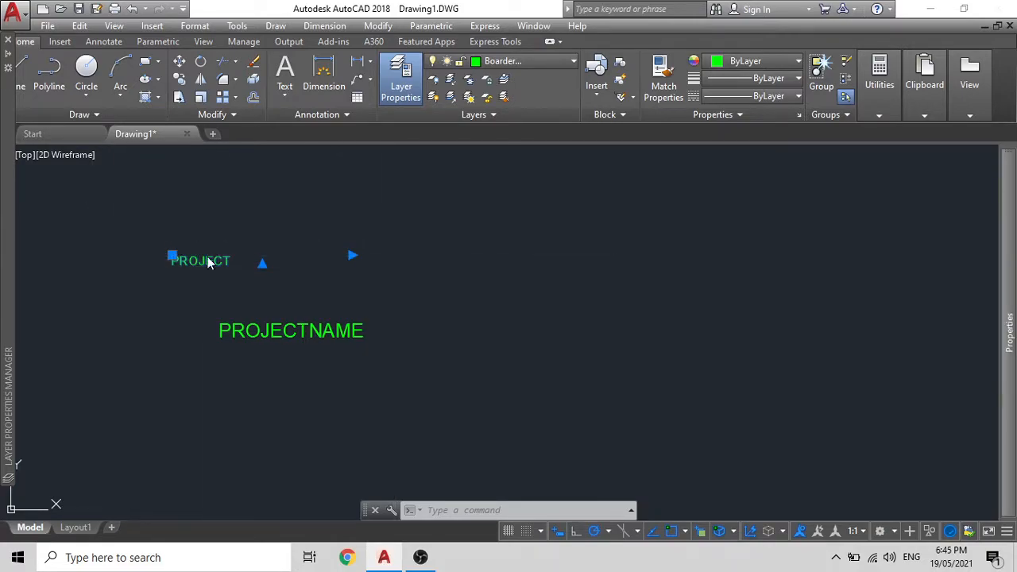
# Step: Shrink the PROJECT text's box width to fit the word and finish the text edit
pyautogui.doubleClick(207, 263)
pyautogui.doubleClick(354, 245)
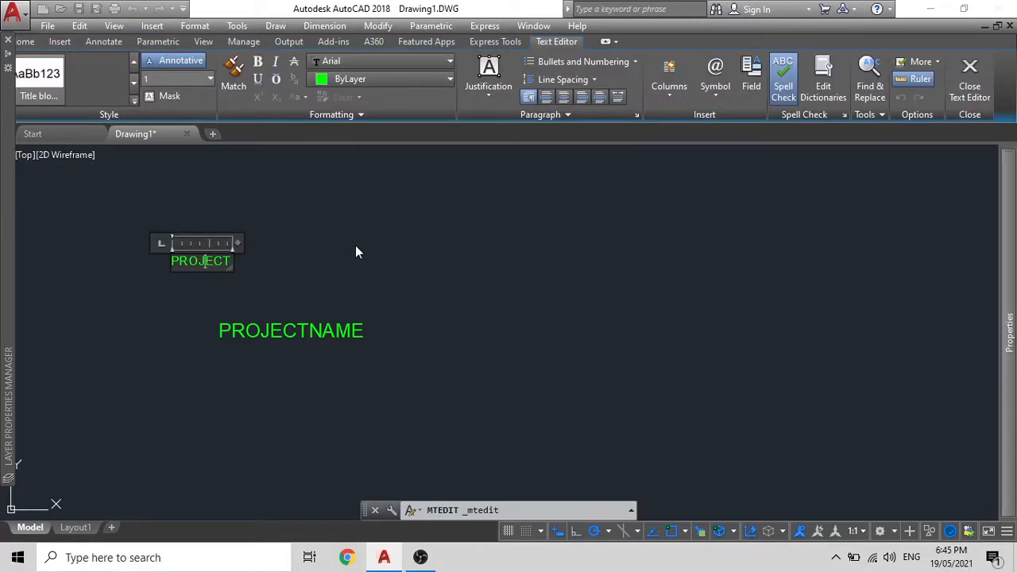
pyautogui.click(307, 252)
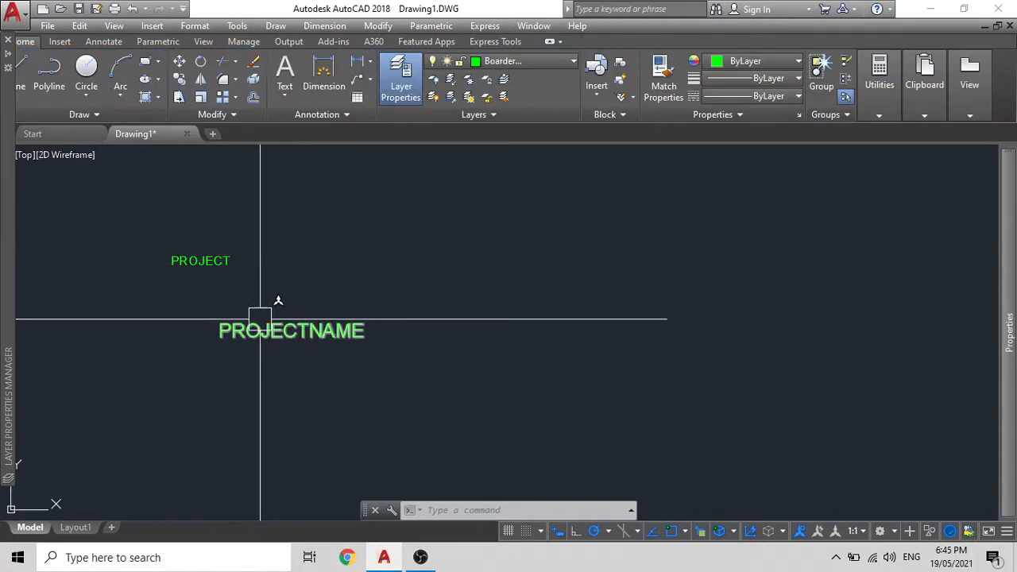
# Step: Move the PROJECTNAME attribute straight up about 6 units, close beneath the PROJECT text
pyautogui.moveTo(230, 330); pyautogui.dragTo(341, 334, button='middle')
pyautogui.click(342, 335)
pyautogui.write('m')
pyautogui.press('Return')
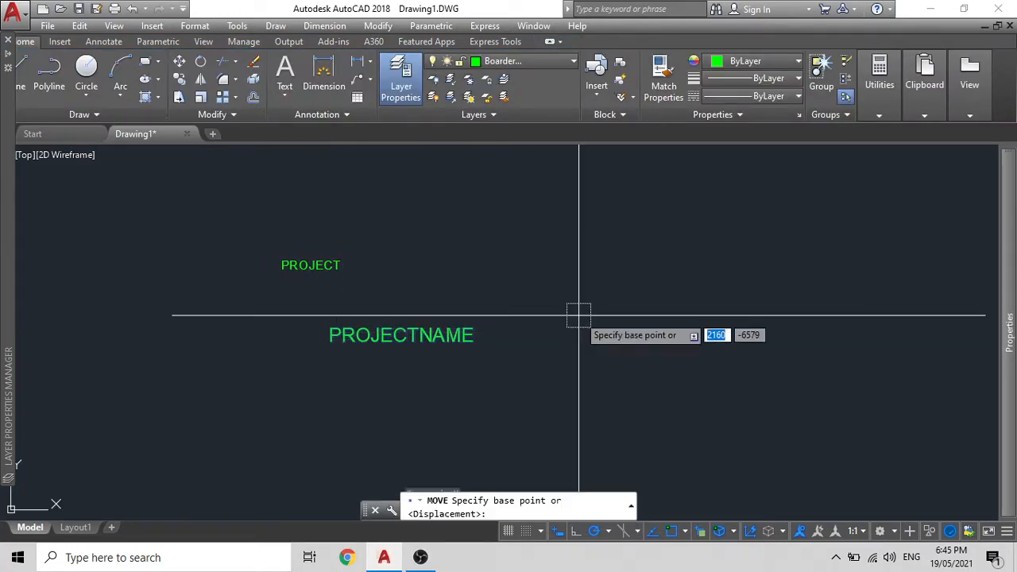
pyautogui.click(545, 411)
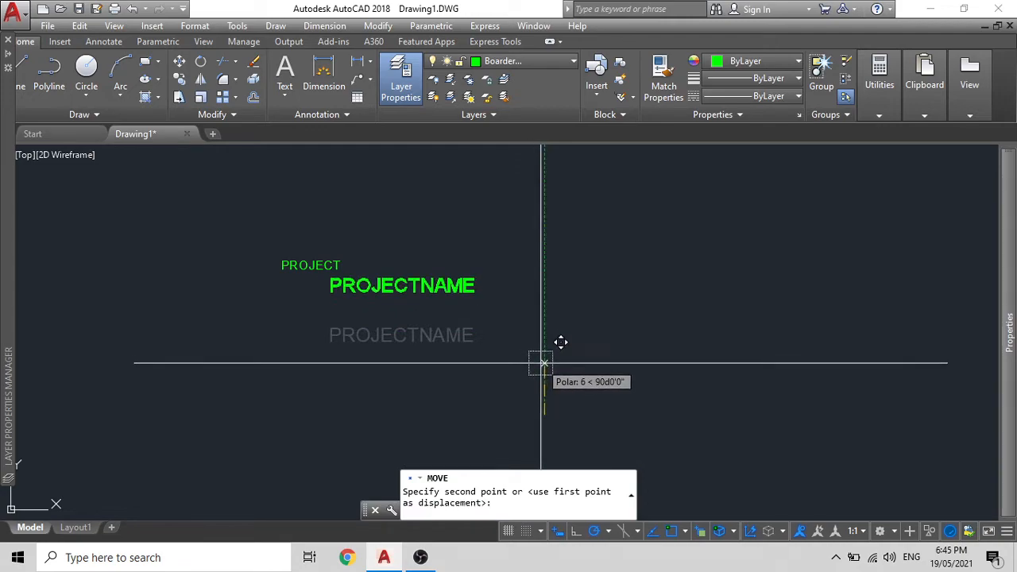
pyautogui.click(542, 359)
# Step: Move the PROJECTNAME attribute horizontally about 3 units to the left, nearer the start of the PROJECT text
pyautogui.click(340, 300)
pyautogui.scroll(4, 339, 301)
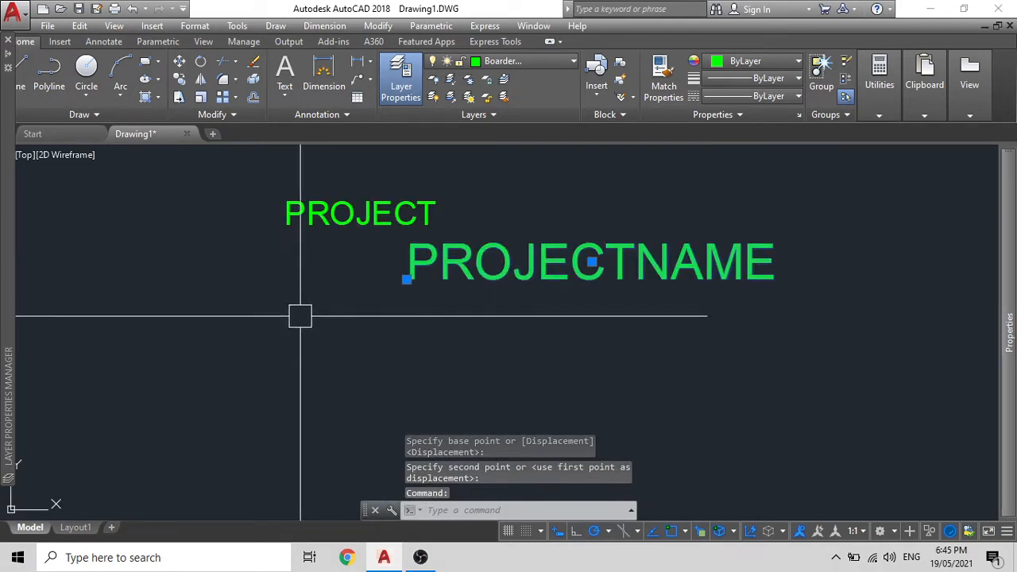
pyautogui.write('m')
pyautogui.press('Return')
pyautogui.click(363, 343)
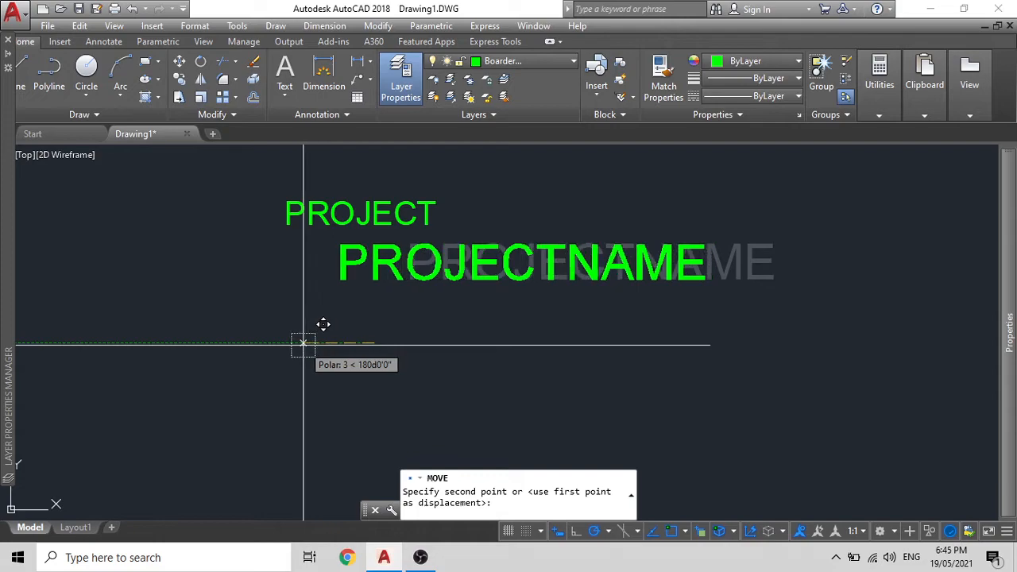
pyautogui.click(303, 343)
# Step: Move PROJECT and PROJECTNAME together from the label's top-left corner to the top-left corner of the title block's first text cell
pyautogui.click(424, 363)
pyautogui.click(215, 182)
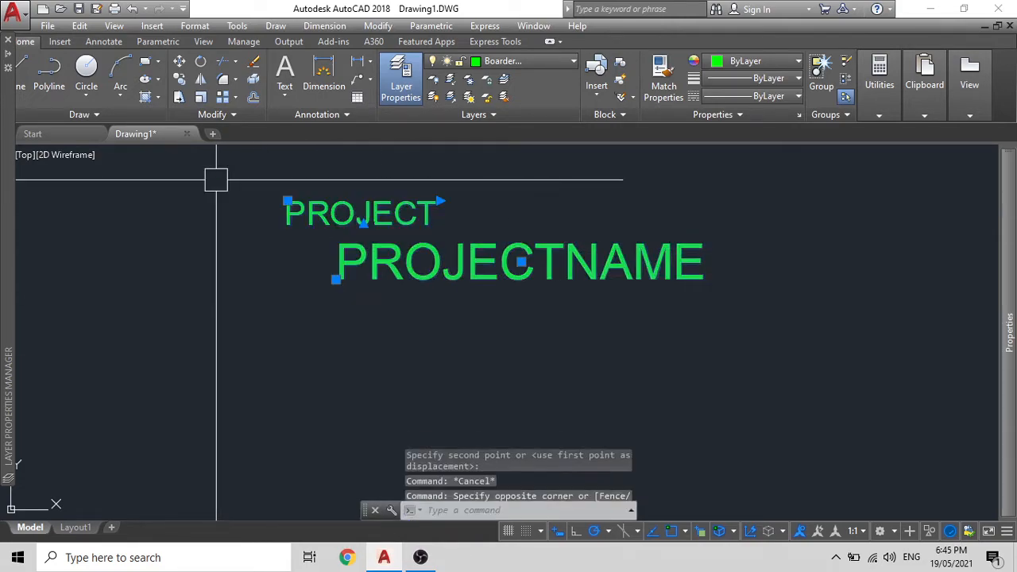
pyautogui.write('m')
pyautogui.press('Return')
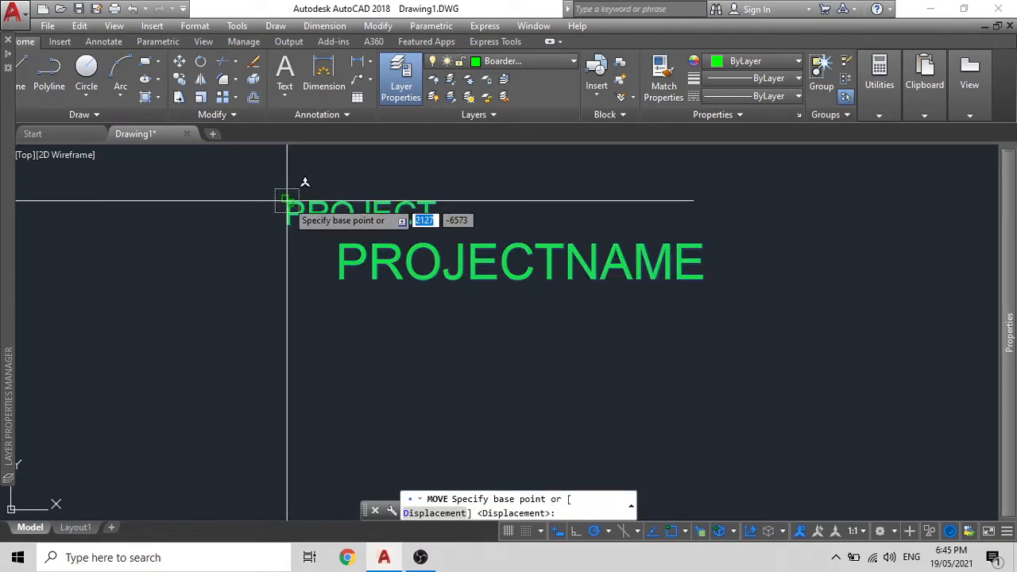
pyautogui.click(285, 199)
pyautogui.scroll(-6, 247, 288)
pyautogui.scroll(6, 247, 288)
pyautogui.moveTo(289, 345); pyautogui.dragTo(271, 190, button='middle')
pyautogui.press('Escape')
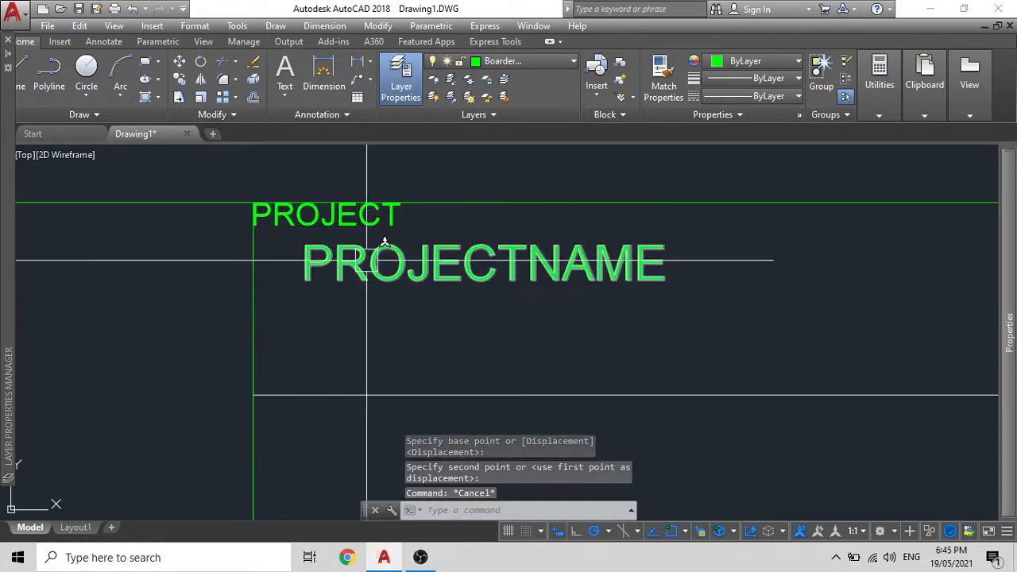
# Step: Move PROJECT and PROJECTNAME together 3 units to the right, away from the cell's left edge
pyautogui.moveTo(208, 274); pyautogui.dragTo(316, 266, button='middle')
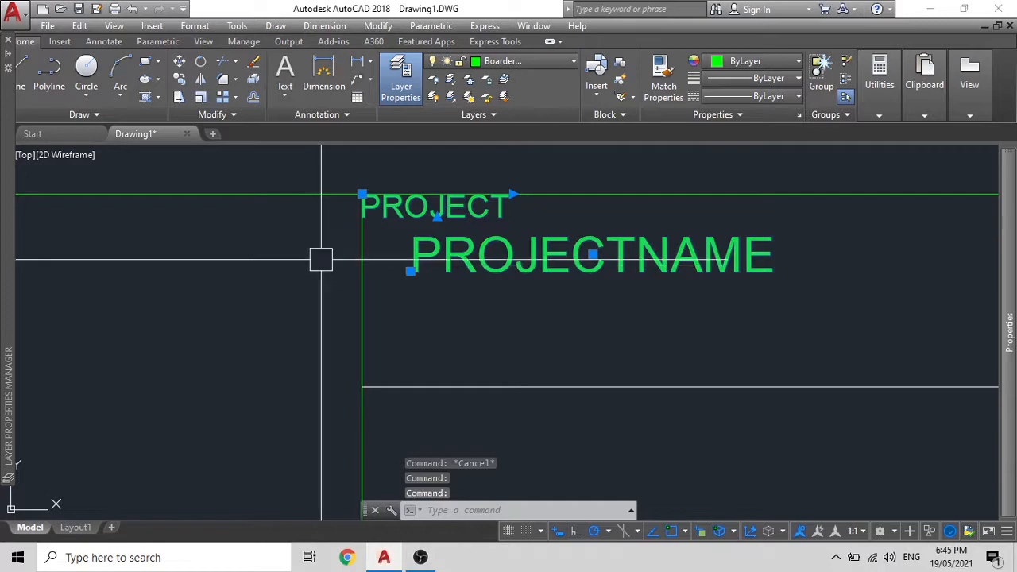
pyautogui.write('m')
pyautogui.press('Return')
pyautogui.click(204, 289)
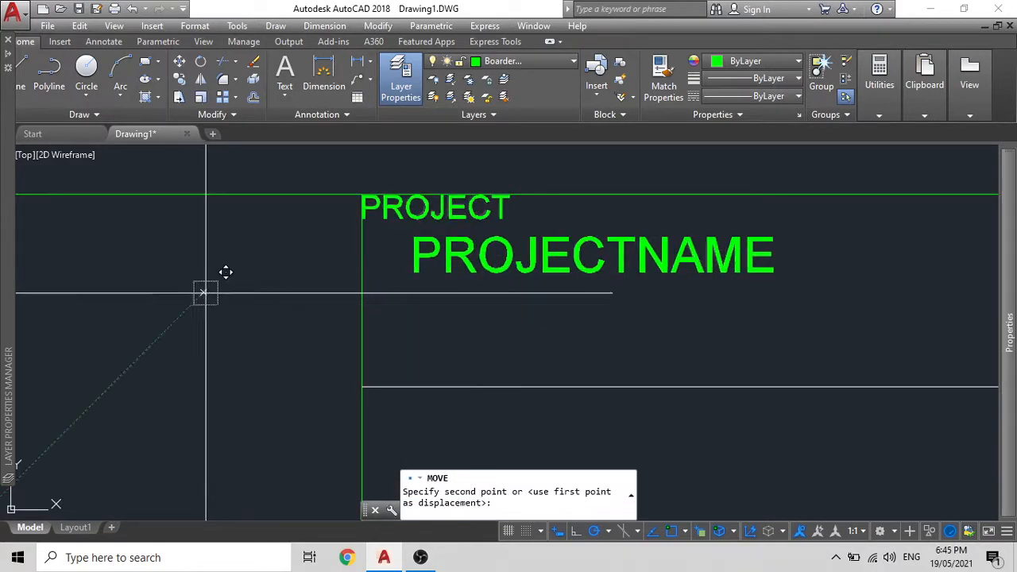
pyautogui.write('3')
pyautogui.press('Return')
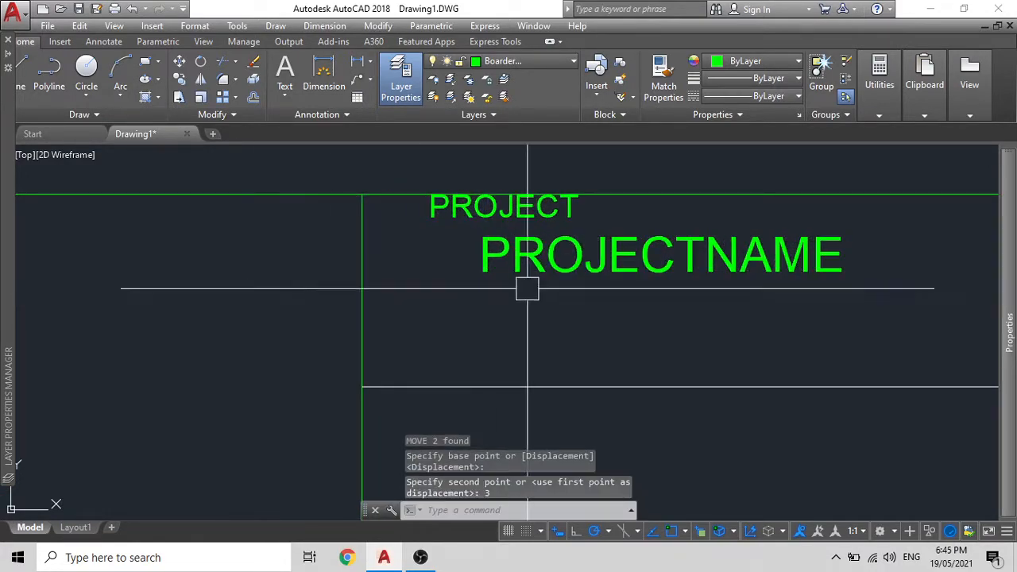
# Step: Move PROJECT and PROJECTNAME together 2 units back to the left
pyautogui.click(518, 205)
pyautogui.click(549, 256)
pyautogui.write('m')
pyautogui.press('Return')
pyautogui.click(633, 309)
pyautogui.write('2')
pyautogui.press('Return')
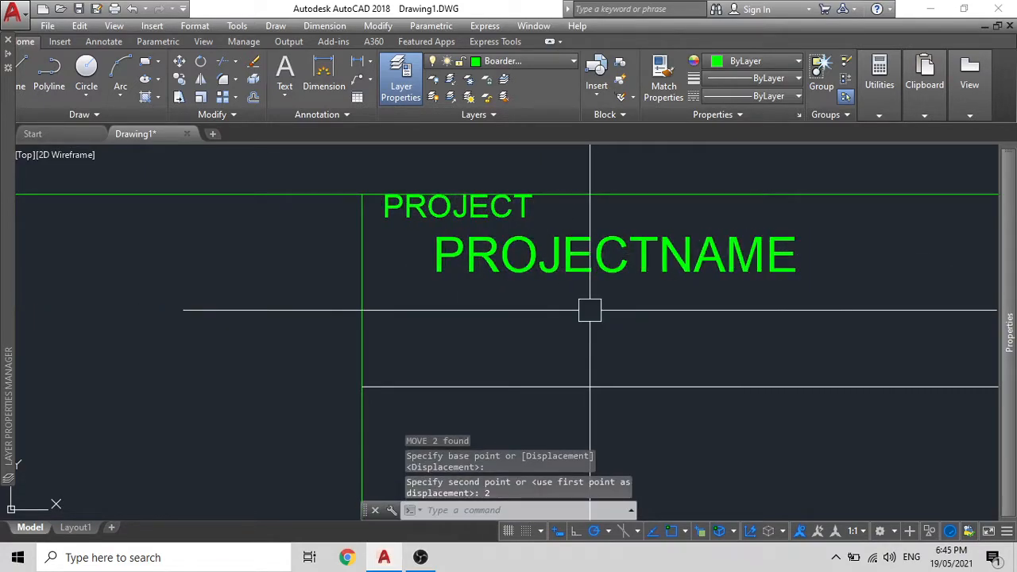
# Step: Move PROJECT and PROJECTNAME together straight down about 1 unit, clear of the cell's top line
pyautogui.click(559, 263)
pyautogui.click(445, 211)
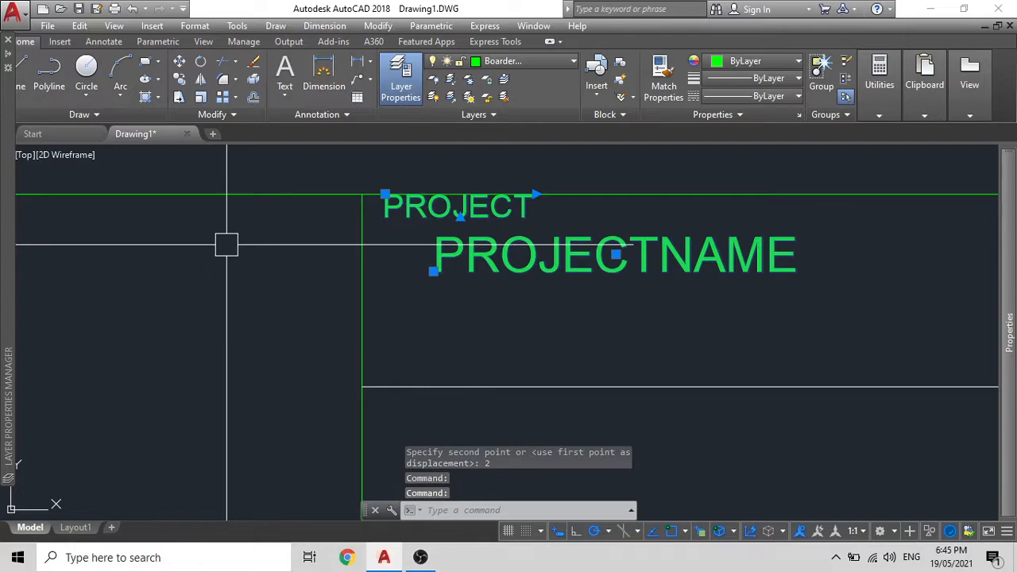
pyautogui.moveTo(557, 264); pyautogui.dragTo(499, 275, button='middle')
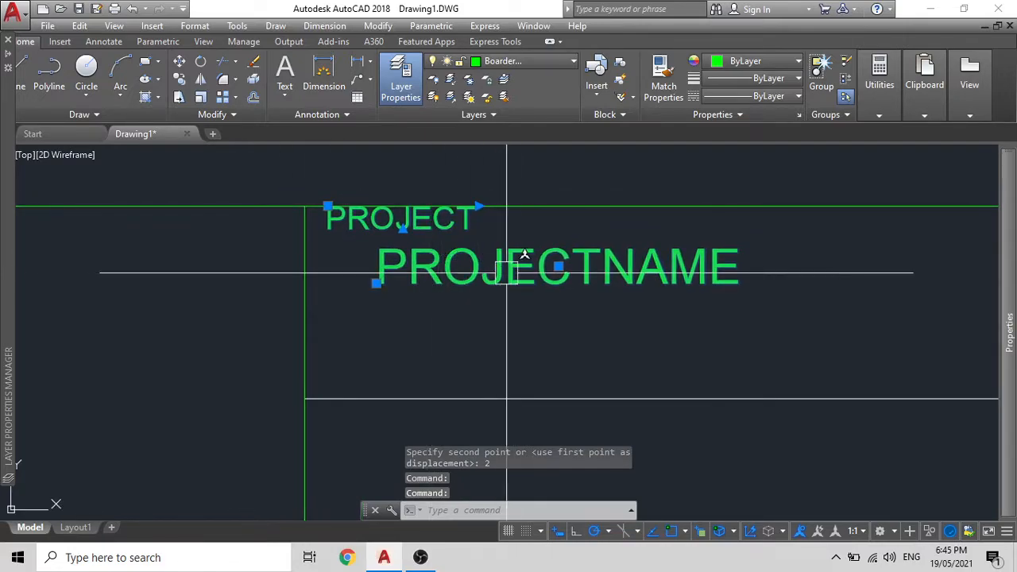
pyautogui.scroll(-4, 631, 260)
pyautogui.scroll(4, 572, 263)
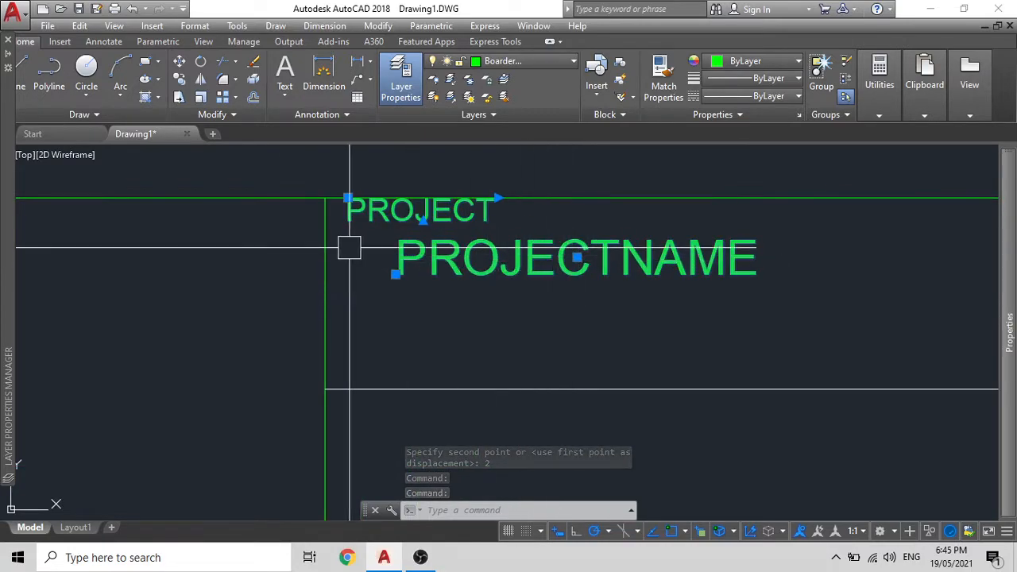
pyautogui.write('m')
pyautogui.press('Return')
pyautogui.click(301, 233)
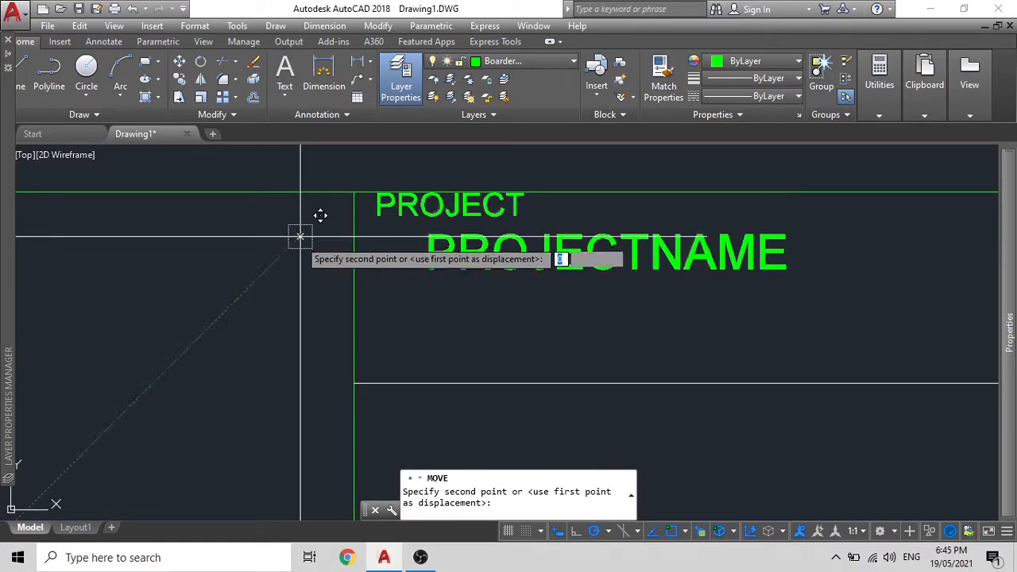
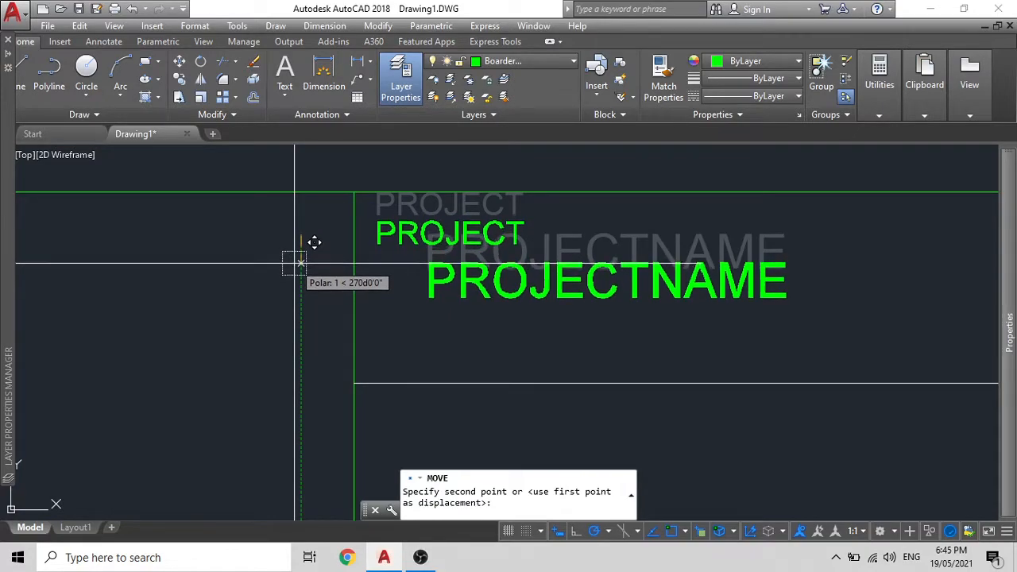
pyautogui.click(300, 255)
# Step: Copy PROJECT and PROJECTNAME from the first cell's top-left corner to the matching corners of the second and third rows
pyautogui.click(409, 227)
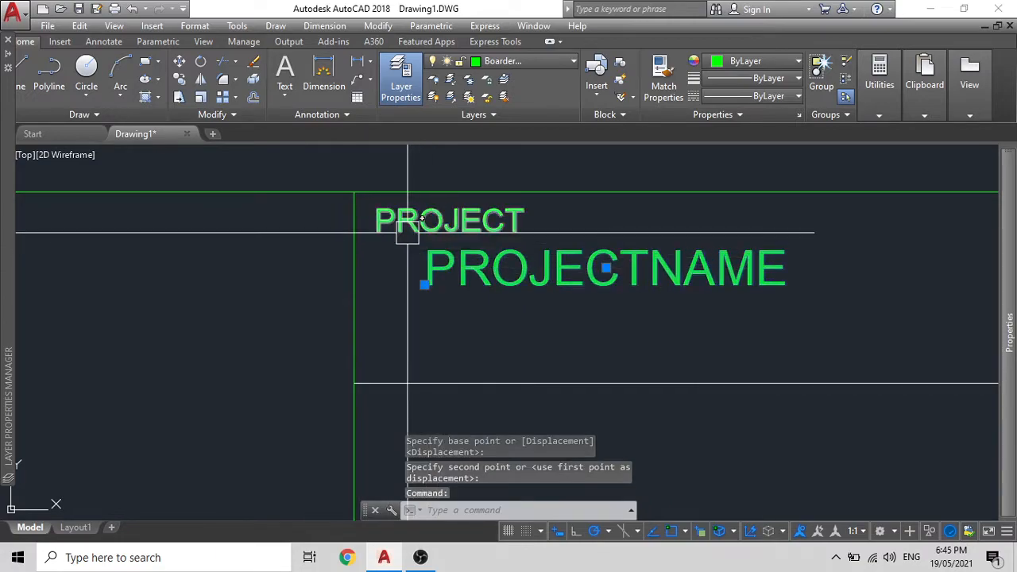
pyautogui.write('co')
pyautogui.press('Return')
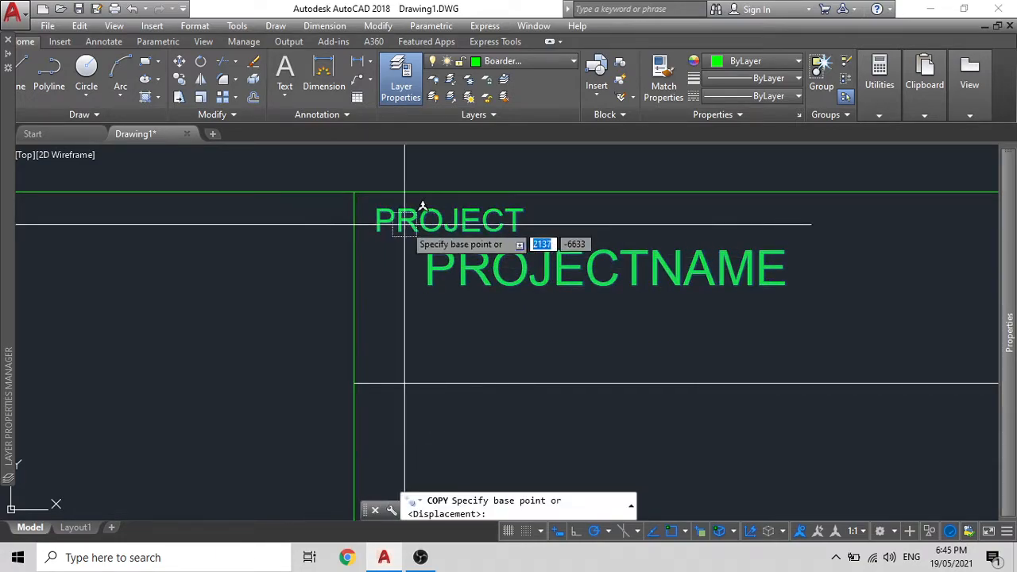
pyautogui.click(355, 192)
pyautogui.scroll(-2, 345, 267)
pyautogui.moveTo(345, 268); pyautogui.dragTo(358, 209, button='middle')
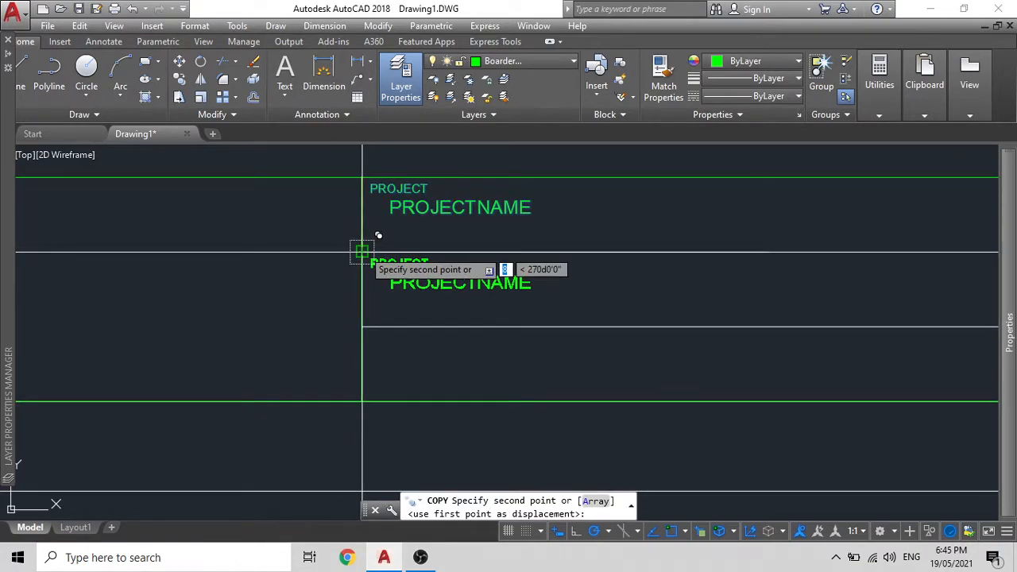
pyautogui.click(361, 252)
pyautogui.click(362, 326)
pyautogui.press('Escape')
# Step: Change the second row's PROJECT label text to ADDRESS
pyautogui.scroll(4, 412, 271)
pyautogui.scroll(-4, 412, 271)
pyautogui.scroll(2, 395, 225)
pyautogui.moveTo(395, 225); pyautogui.dragTo(381, 282, button='middle')
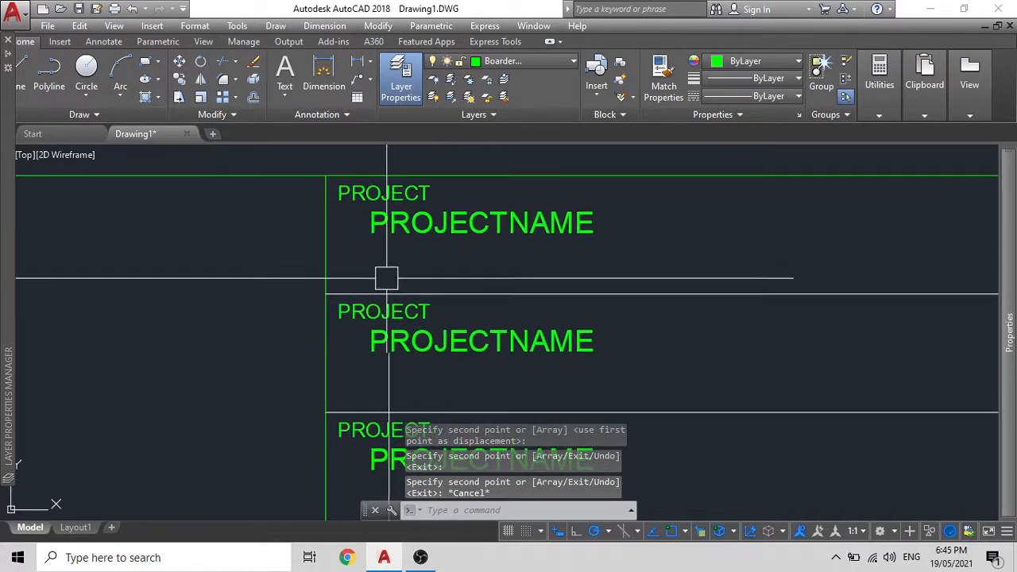
pyautogui.doubleClick(401, 312)
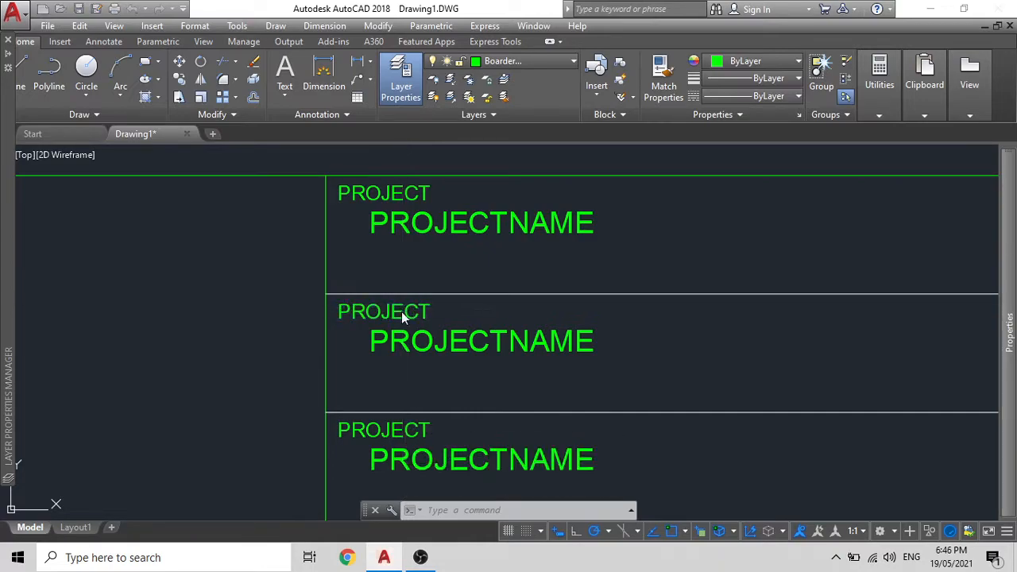
pyautogui.hotkey('ctrl', 'a')
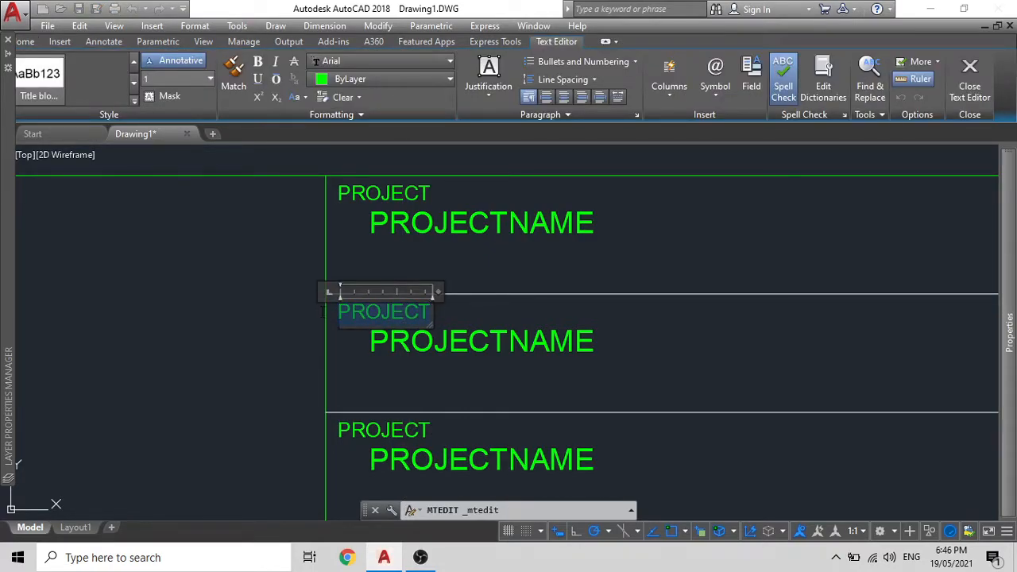
pyautogui.write('ADDRESS')
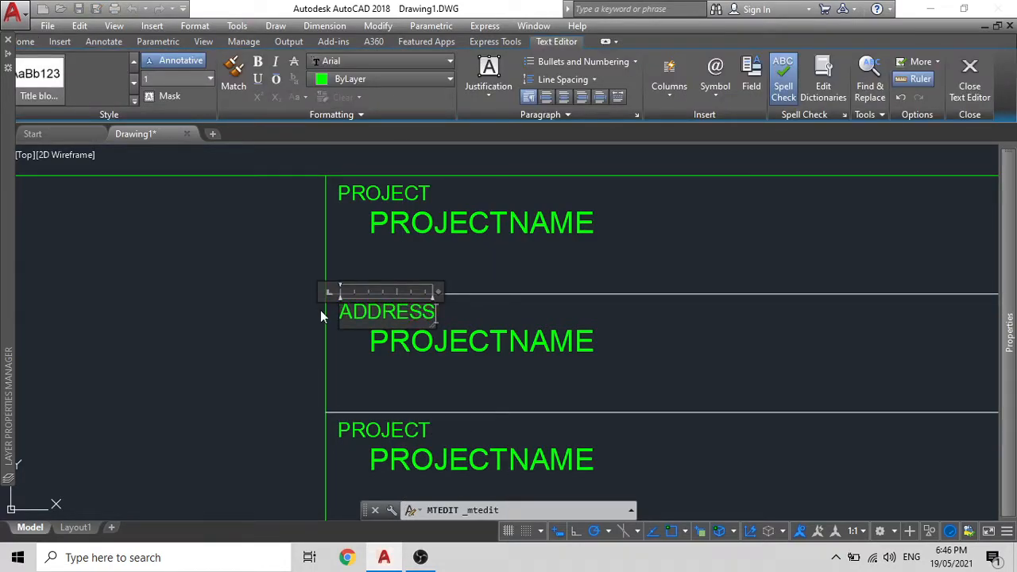
pyautogui.click(460, 296)
# Step: Edit the second row's attribute definition: tag ADDRESS, with ENTERADDRESS HERE as both prompt and default
pyautogui.doubleClick(453, 324)
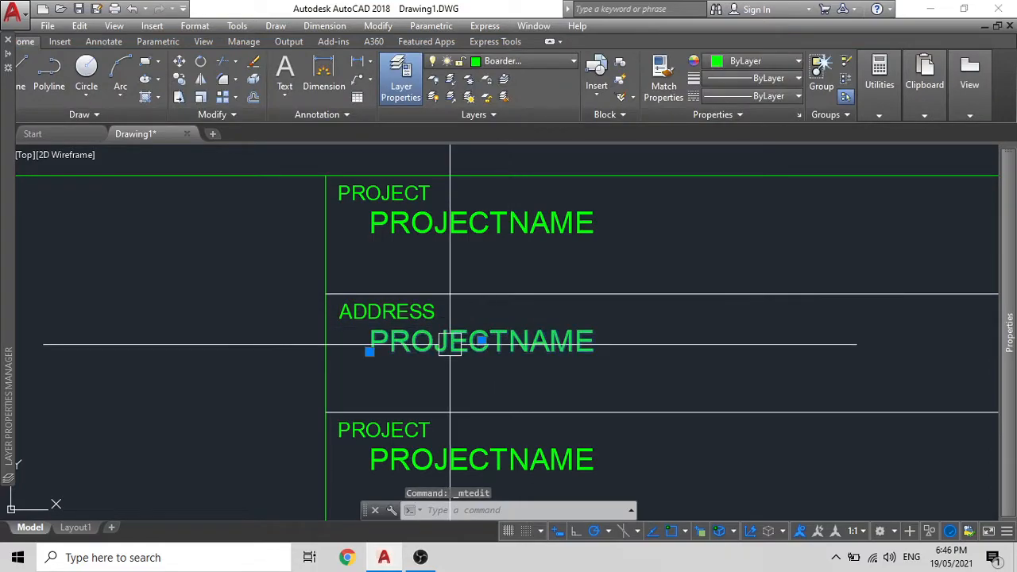
pyautogui.write('ADDRESS')
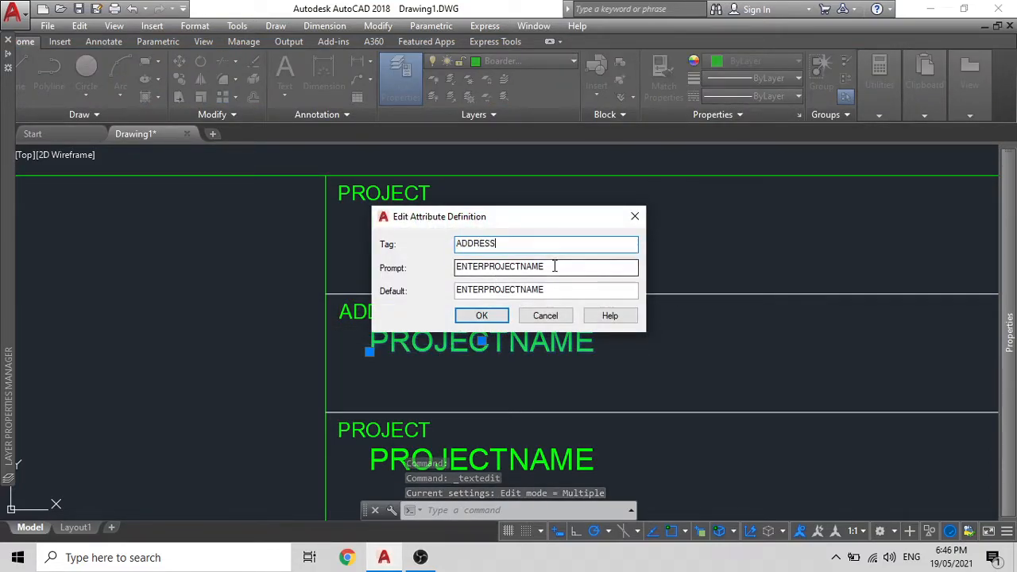
pyautogui.moveTo(547, 267); pyautogui.dragTo(484, 267)
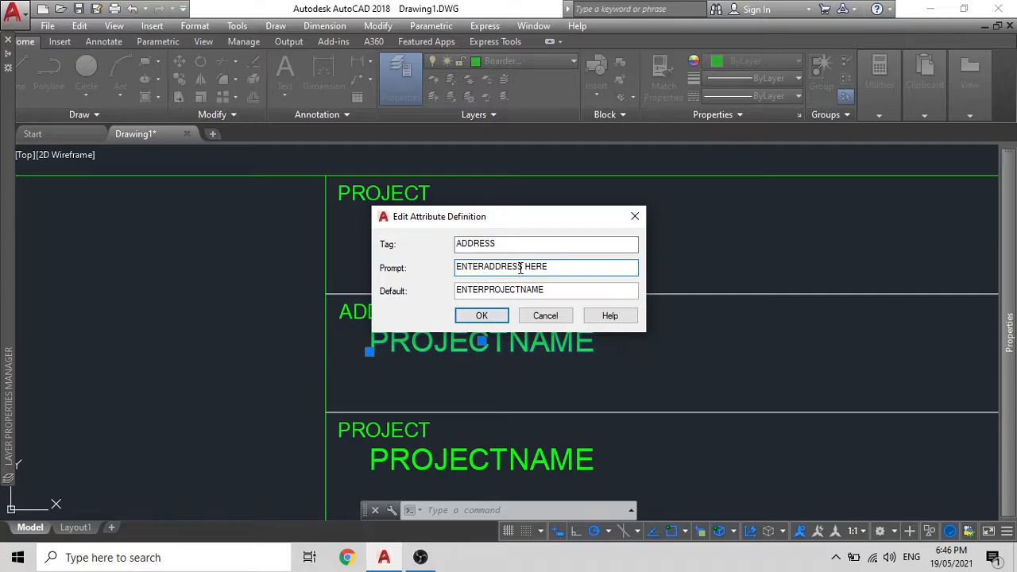
pyautogui.moveTo(551, 268); pyautogui.dragTo(404, 256)
pyautogui.hotkey('ctrl', 'c')
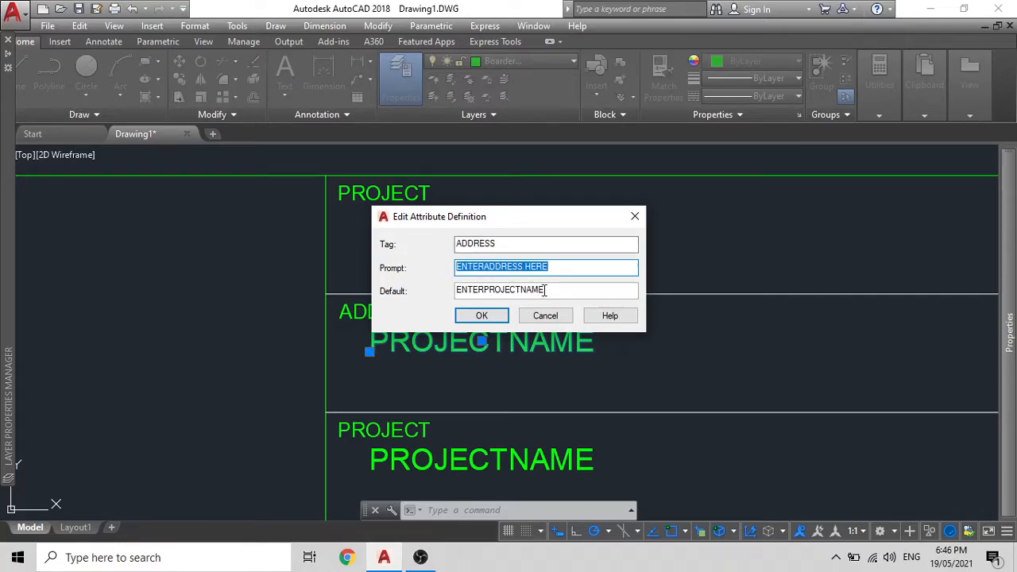
pyautogui.moveTo(569, 292); pyautogui.dragTo(433, 296)
pyautogui.hotkey('ctrl', 'v')
pyautogui.click(482, 316)
pyautogui.scroll(-5, 432, 309)
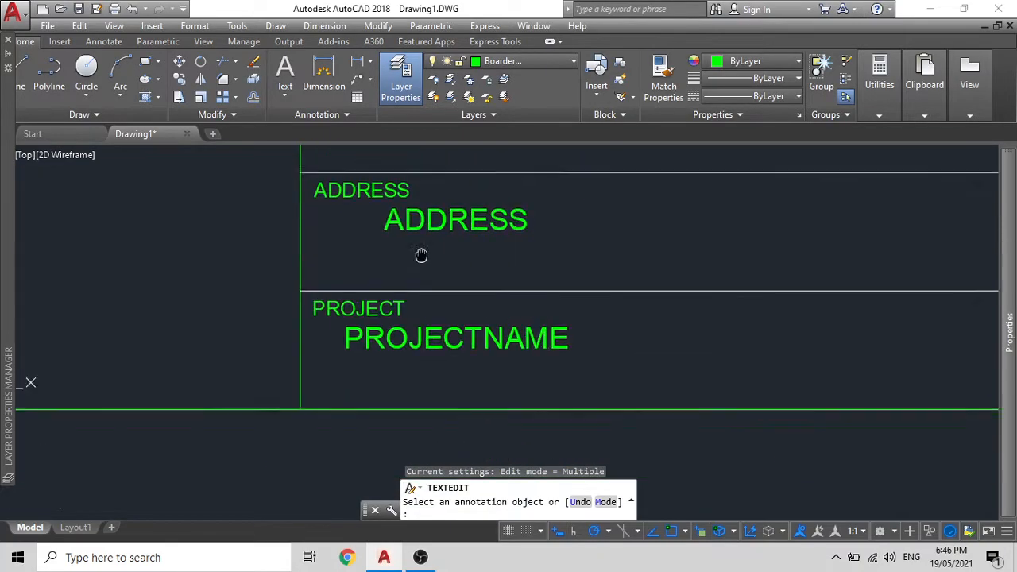
pyautogui.press('Escape')
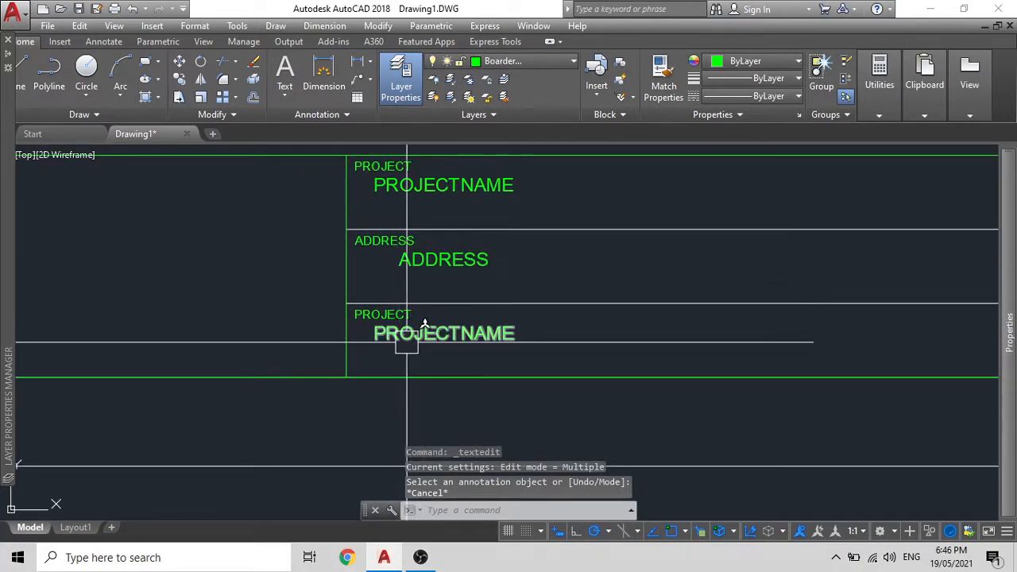
pyautogui.doubleClick(404, 336)
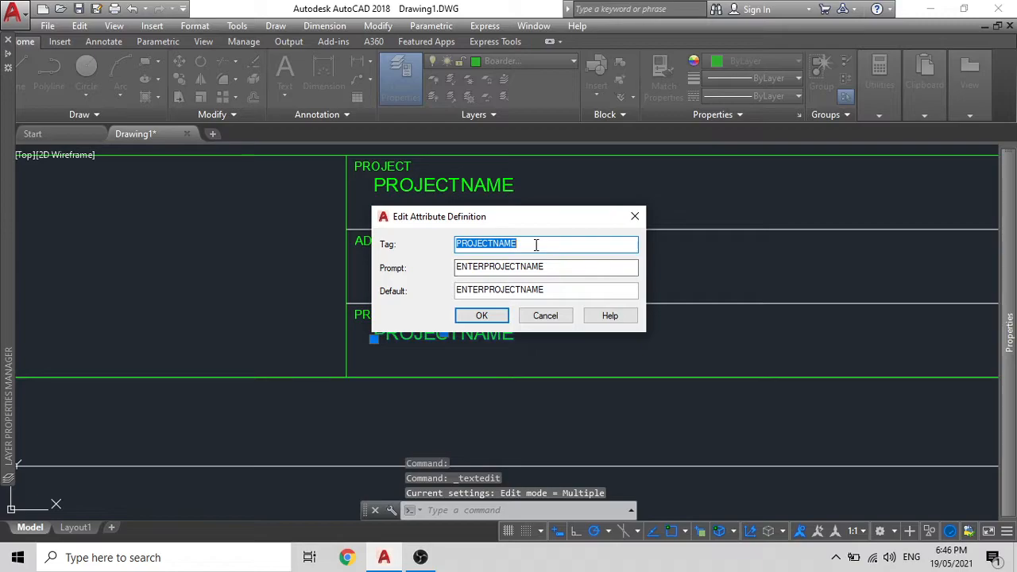
pyautogui.press('Escape')
pyautogui.press('Escape')
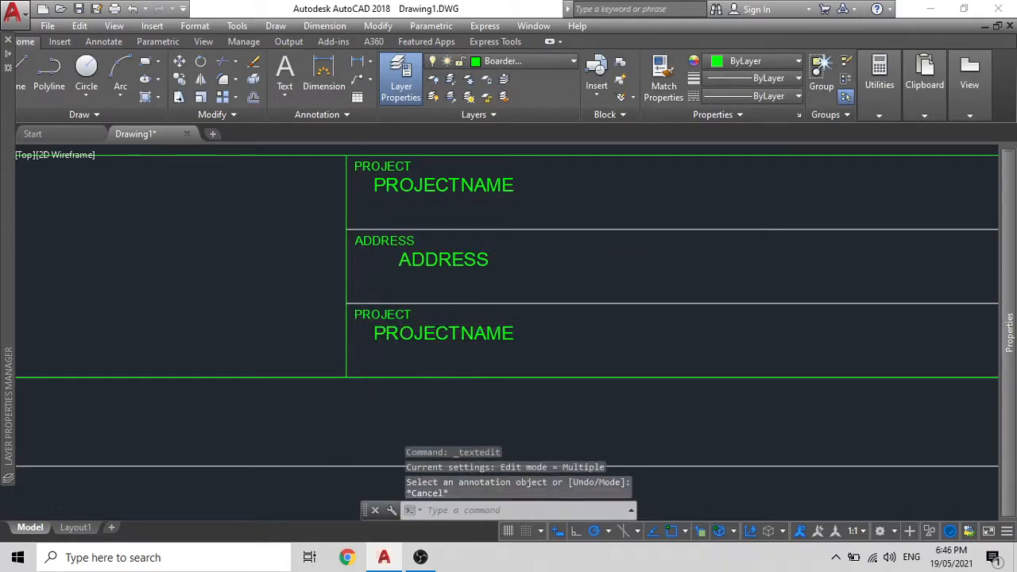
# Step: Change the third row's PROJECT label text to CLIENT
pyautogui.scroll(4, 380, 318)
pyautogui.doubleClick(380, 310)
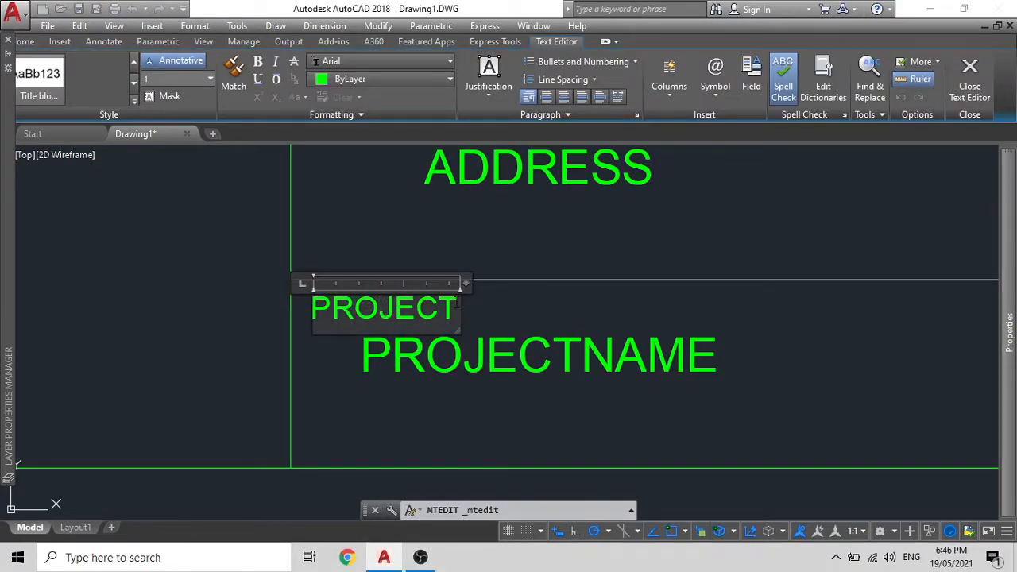
pyautogui.moveTo(459, 309); pyautogui.dragTo(277, 292)
pyautogui.write('CLIENTS')
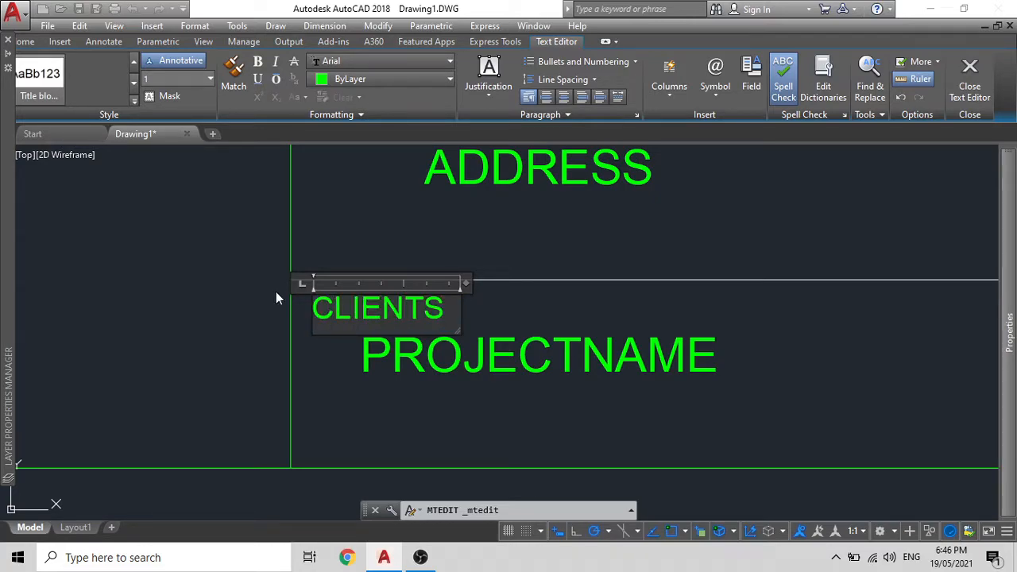
pyautogui.press('BackSpace')
pyautogui.click(472, 241)
# Step: Edit the third row's attribute definition: tag CLIENT, with ENTERCLIENTSNAME as both prompt and default
pyautogui.doubleClick(463, 350)
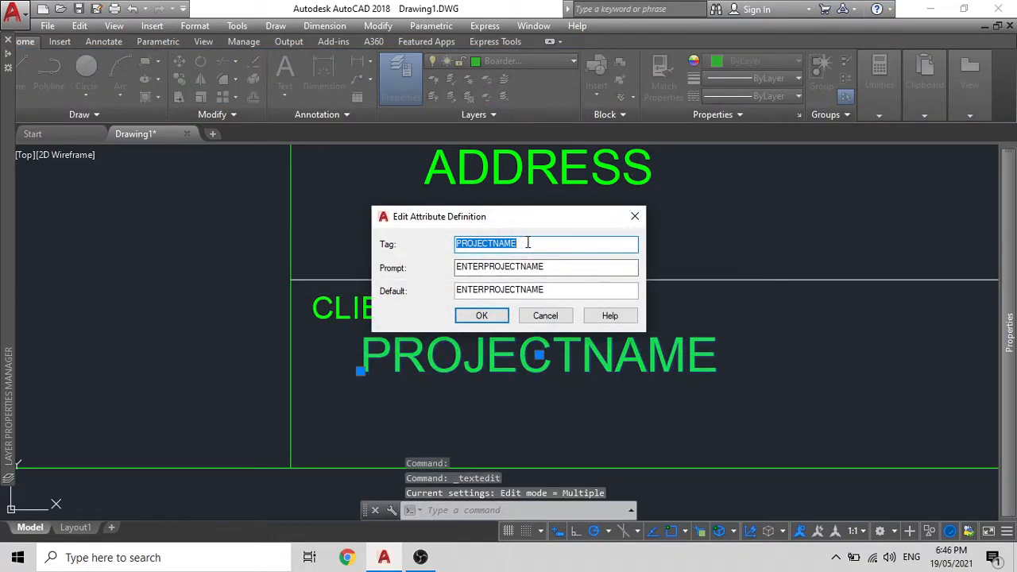
pyautogui.write('CLIENT')
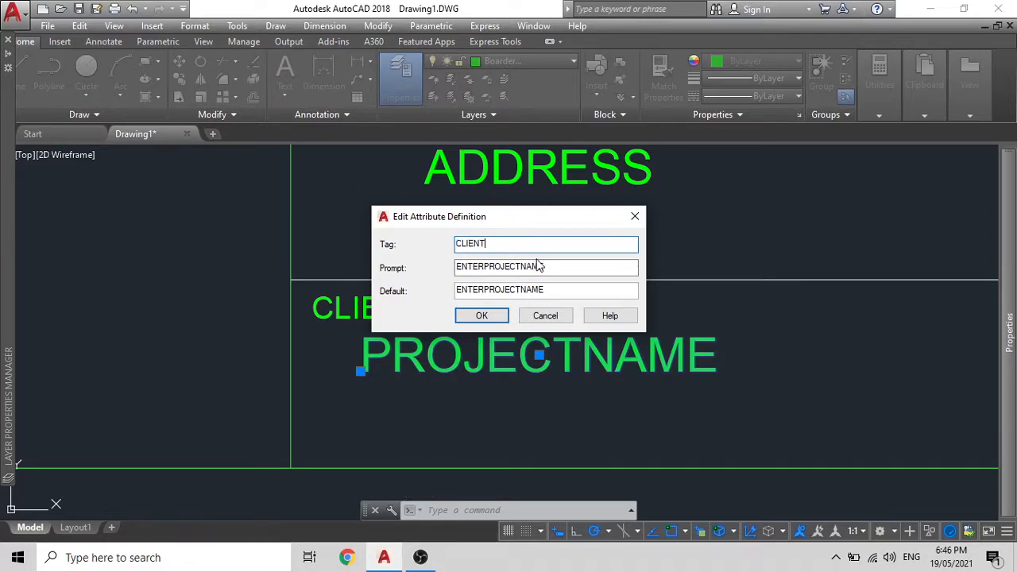
pyautogui.moveTo(521, 264); pyautogui.dragTo(457, 265)
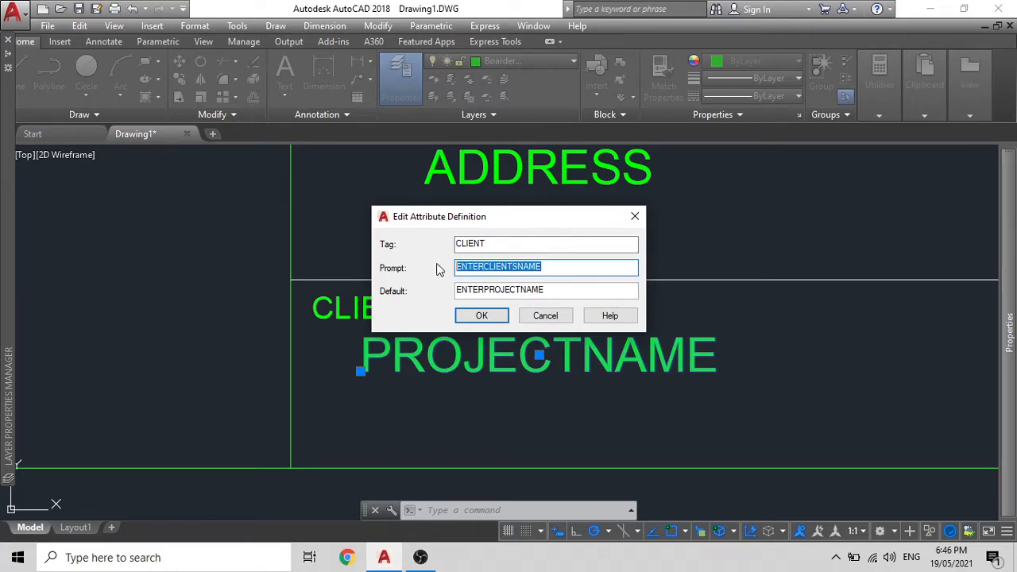
pyautogui.moveTo(549, 289); pyautogui.dragTo(453, 293)
pyautogui.write('ENTERCLIENTSNAME')
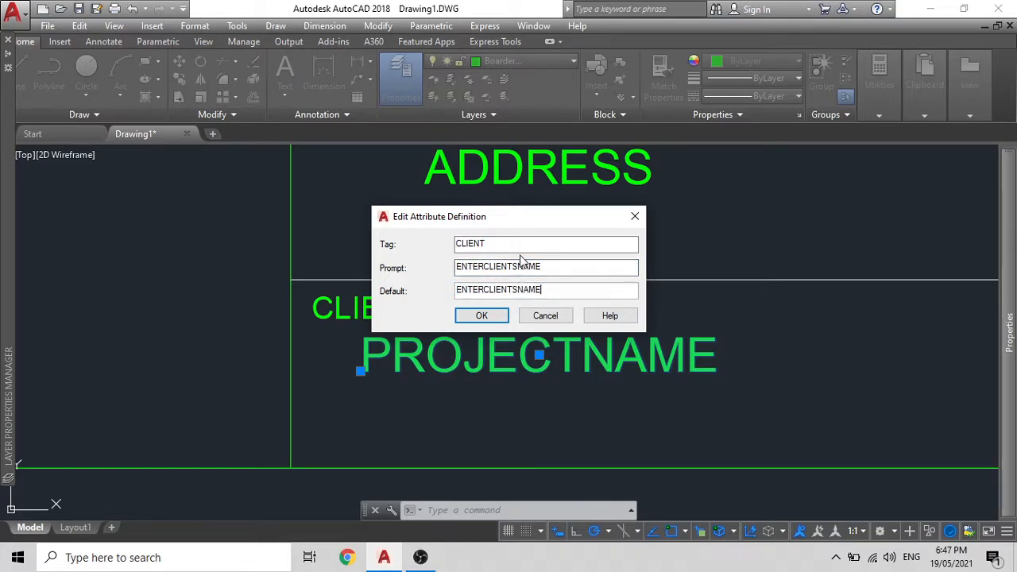
pyautogui.click(481, 315)
pyautogui.scroll(-5, 480, 316)
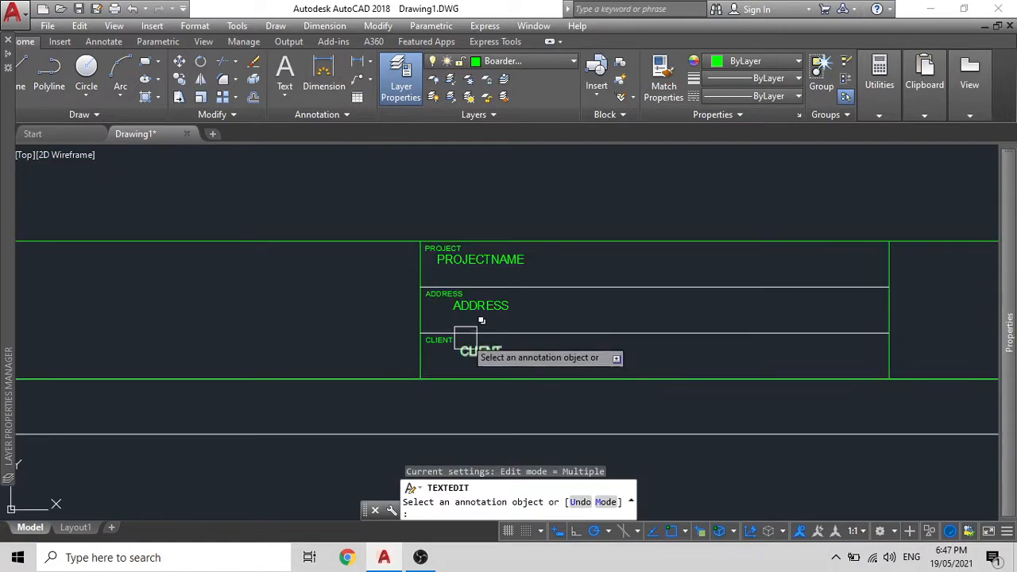
pyautogui.press('Escape')
pyautogui.scroll(2, 469, 302)
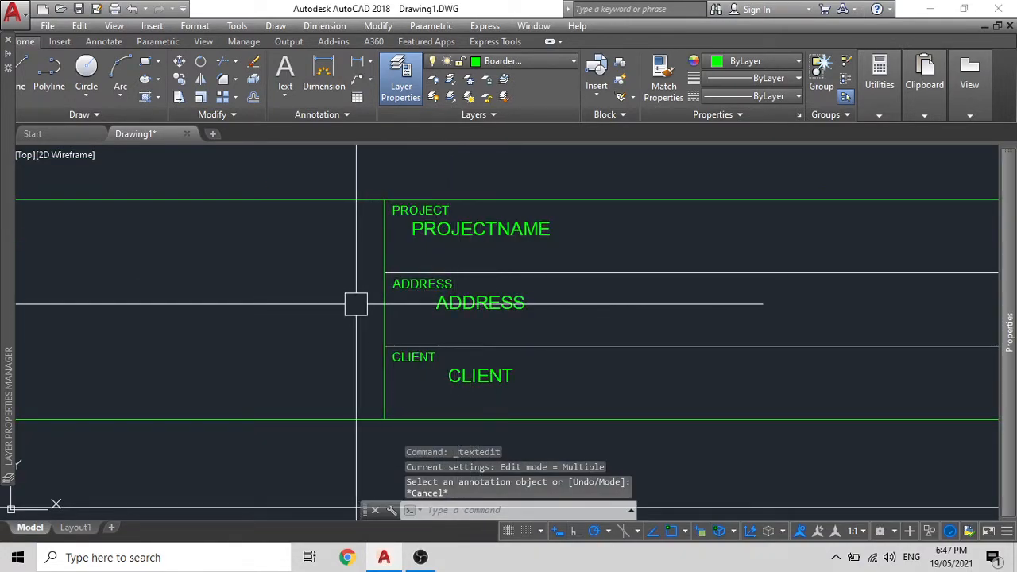
pyautogui.press('Escape')
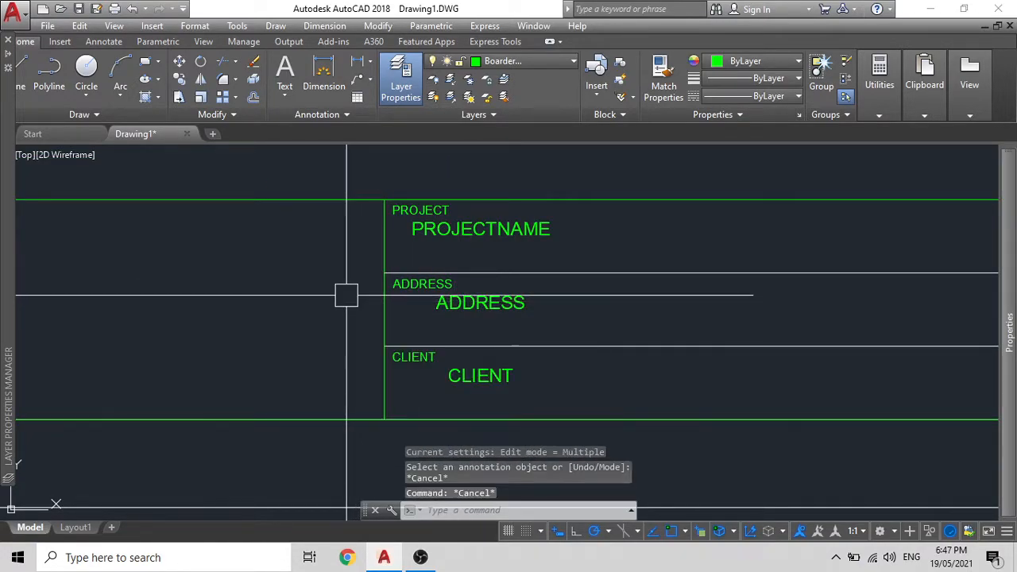
# Step: Draw a vertical construction line through the lower-left insertion point of the PROJECTNAME attribute
pyautogui.write('xl')
pyautogui.press('Return')
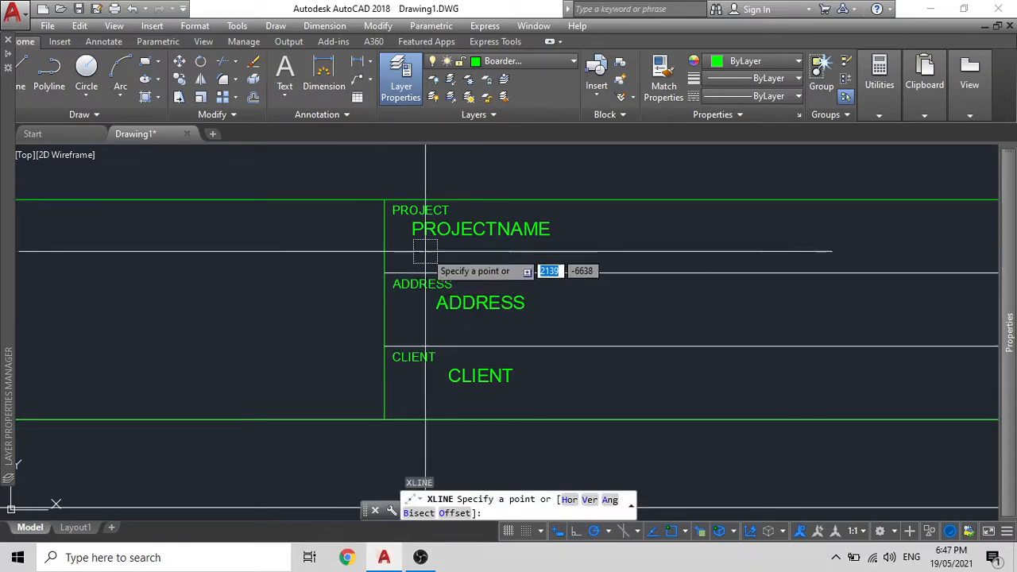
pyautogui.click(412, 235)
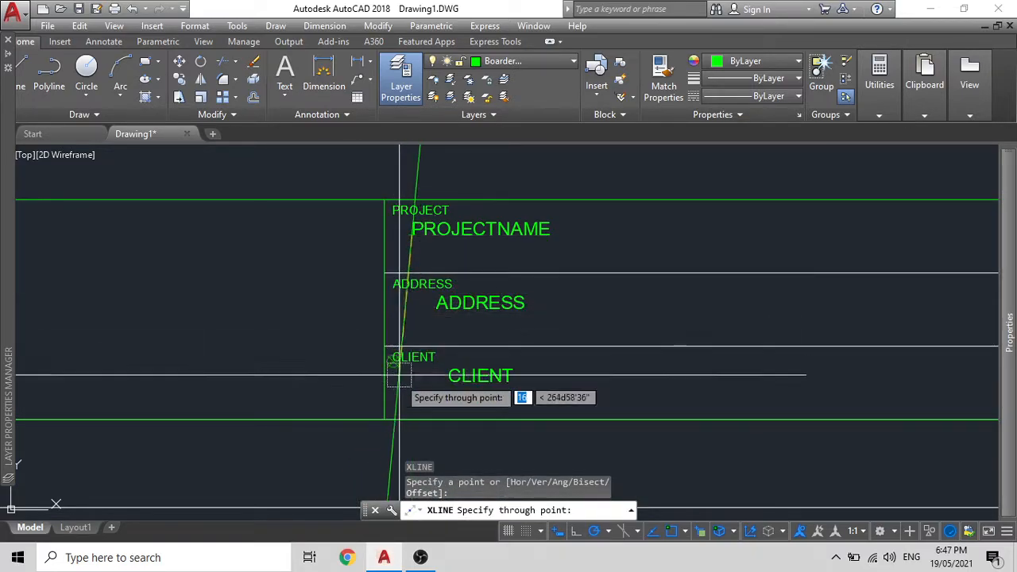
pyautogui.moveTo(412, 435); pyautogui.dragTo(428, 370, button='middle')
pyautogui.click(413, 336)
pyautogui.press('Escape')
# Step: Move the ADDRESS attribute horizontally left so its insertion point sits on the vertical construction line
pyautogui.click(501, 242)
pyautogui.scroll(4, 468, 248)
pyautogui.write('m')
pyautogui.press('Return')
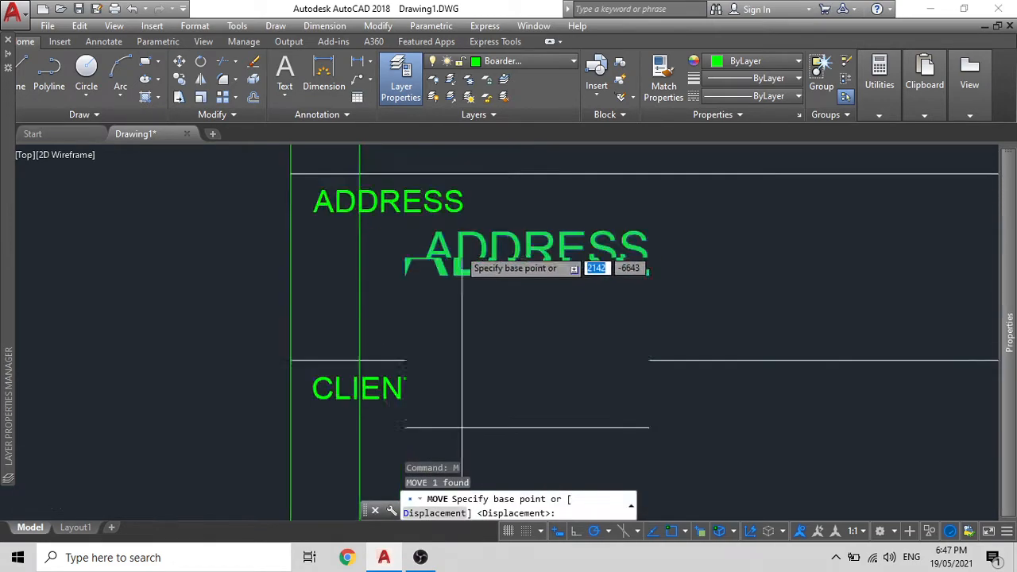
pyautogui.scroll(2, 468, 250)
pyautogui.click(395, 276)
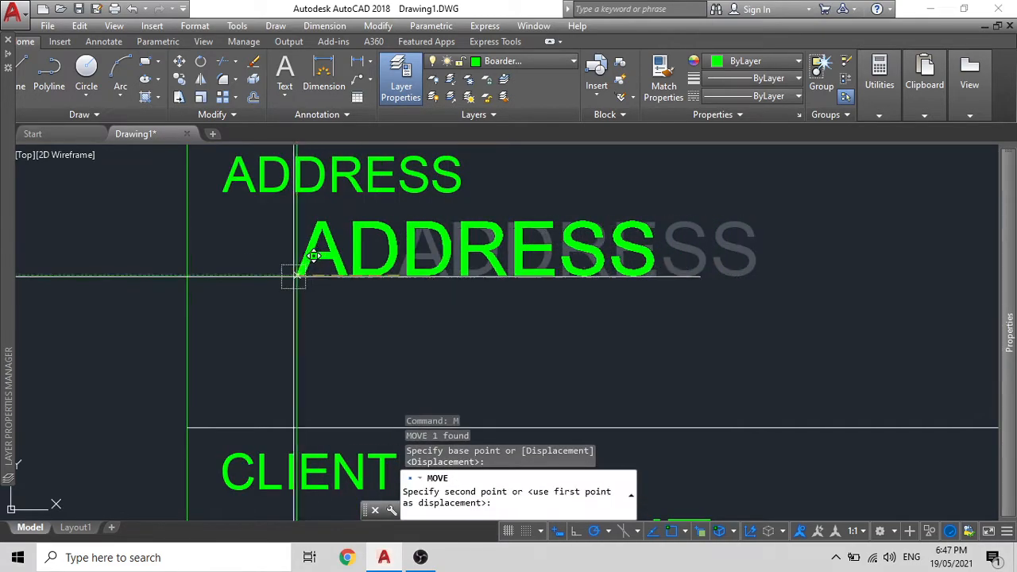
pyautogui.click(292, 276)
# Step: Move the CLIENT attribute horizontally left so its insertion point sits on the vertical construction line
pyautogui.scroll(-5, 397, 246)
pyautogui.click(421, 307)
pyautogui.write('m')
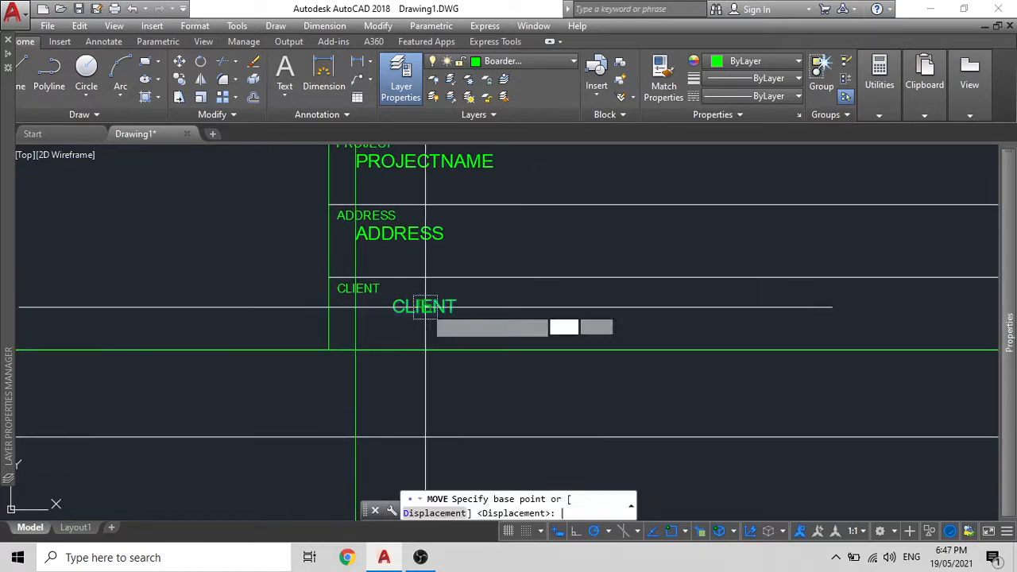
pyautogui.press('Return')
pyautogui.scroll(3, 410, 296)
pyautogui.click(382, 290)
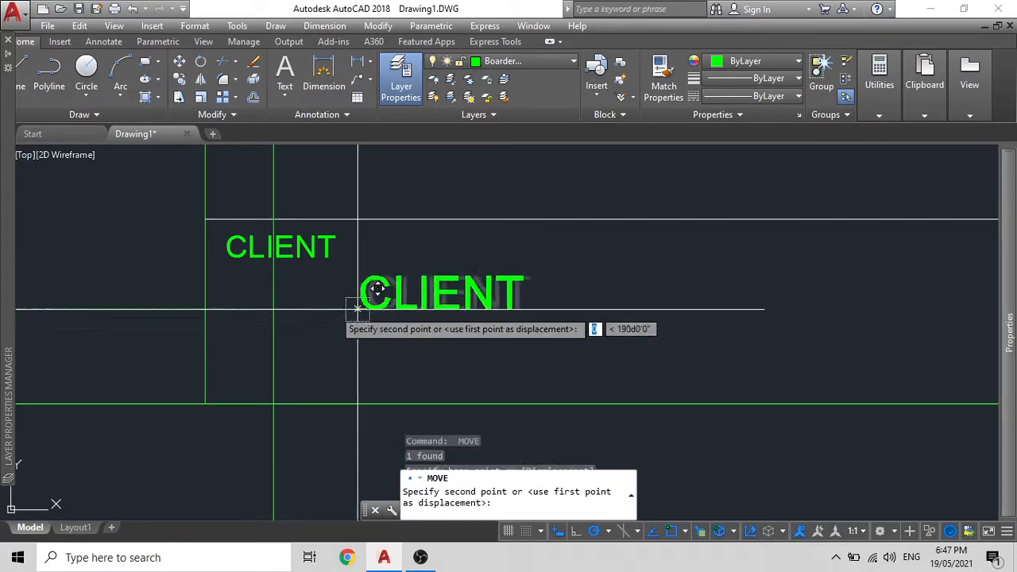
pyautogui.click(273, 309)
pyautogui.press('Escape')
# Step: Delete the vertical construction line used to align the three attributes
pyautogui.click(272, 366)
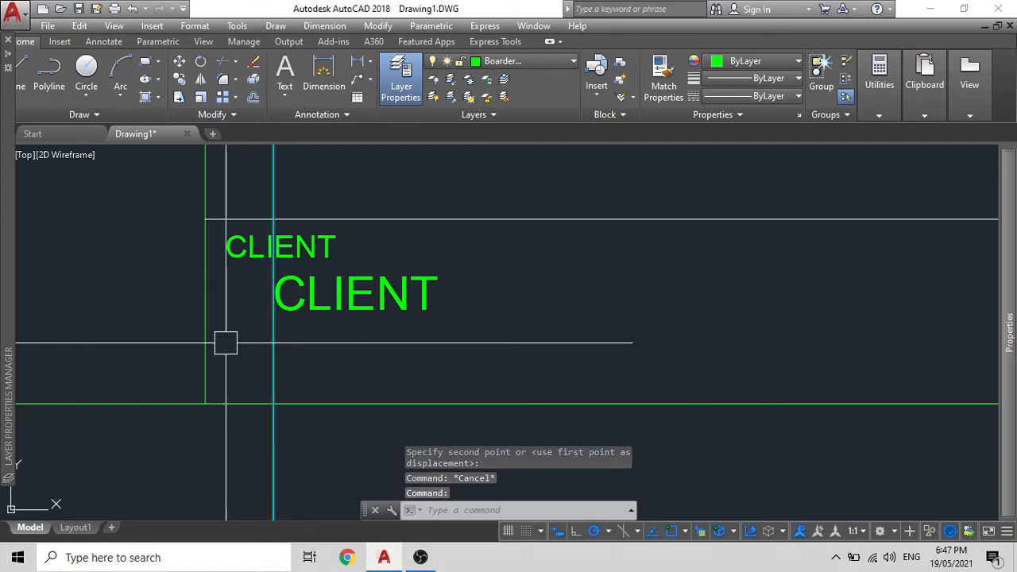
pyautogui.press('Delete')
pyautogui.scroll(-3, 308, 307)
pyautogui.scroll(4, 318, 238)
pyautogui.click(288, 216)
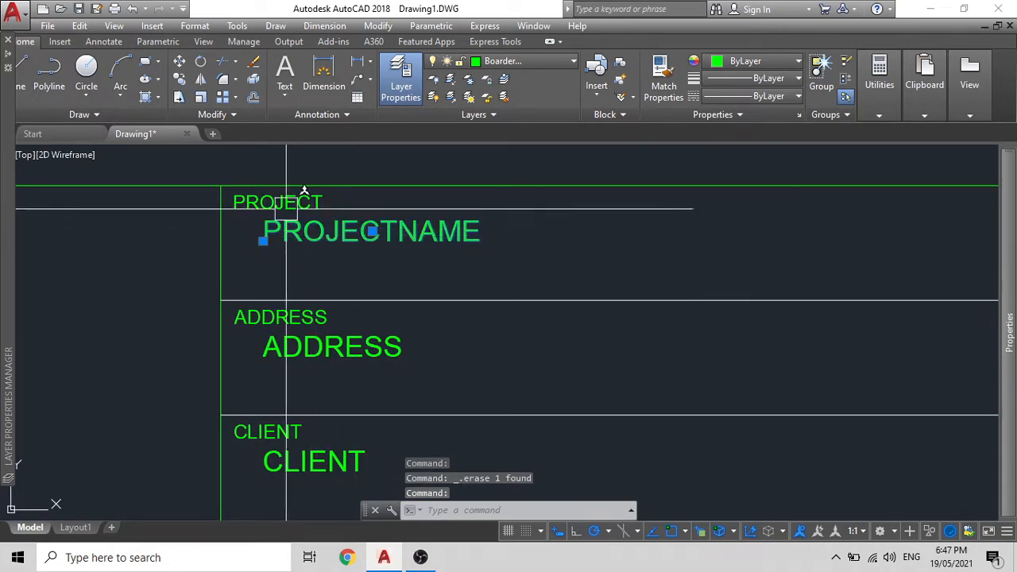
pyautogui.write('CO')
pyautogui.press('Return')
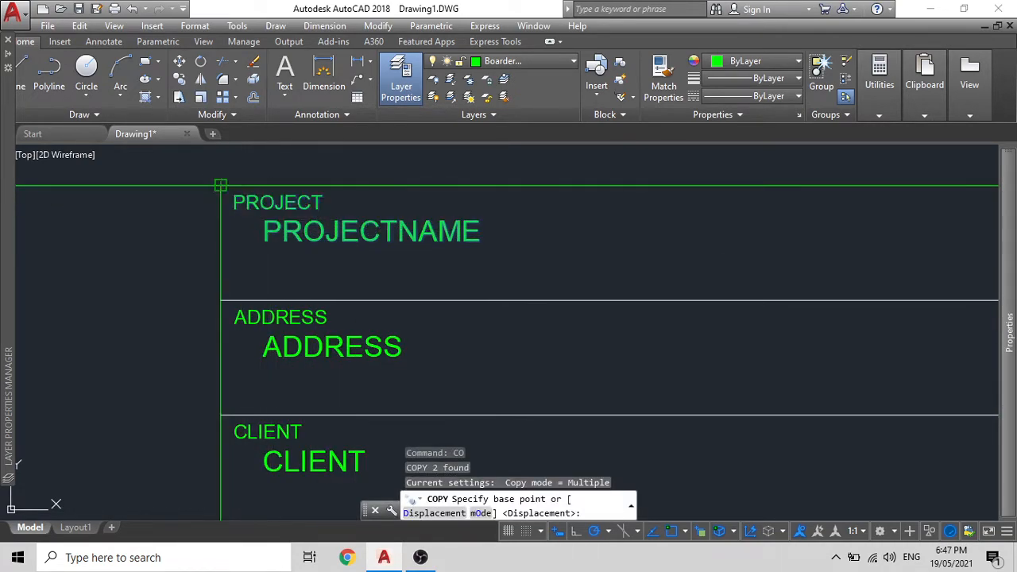
pyautogui.click(221, 186)
pyautogui.scroll(-4, 339, 252)
pyautogui.moveTo(339, 252); pyautogui.dragTo(265, 252, button='middle')
pyautogui.scroll(3, 520, 242)
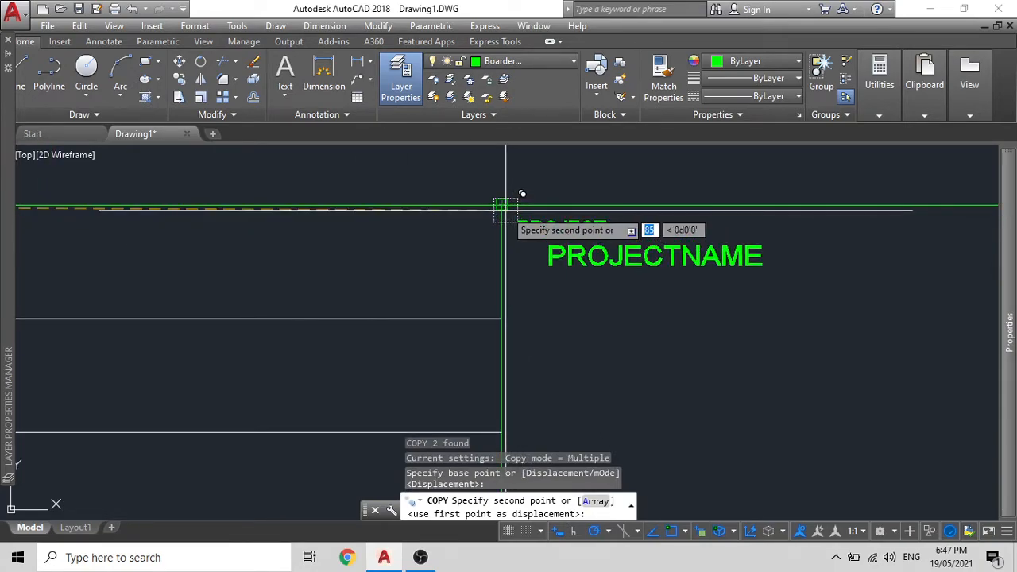
pyautogui.press('Escape')
pyautogui.scroll(-3, 423, 234)
pyautogui.scroll(2, 340, 227)
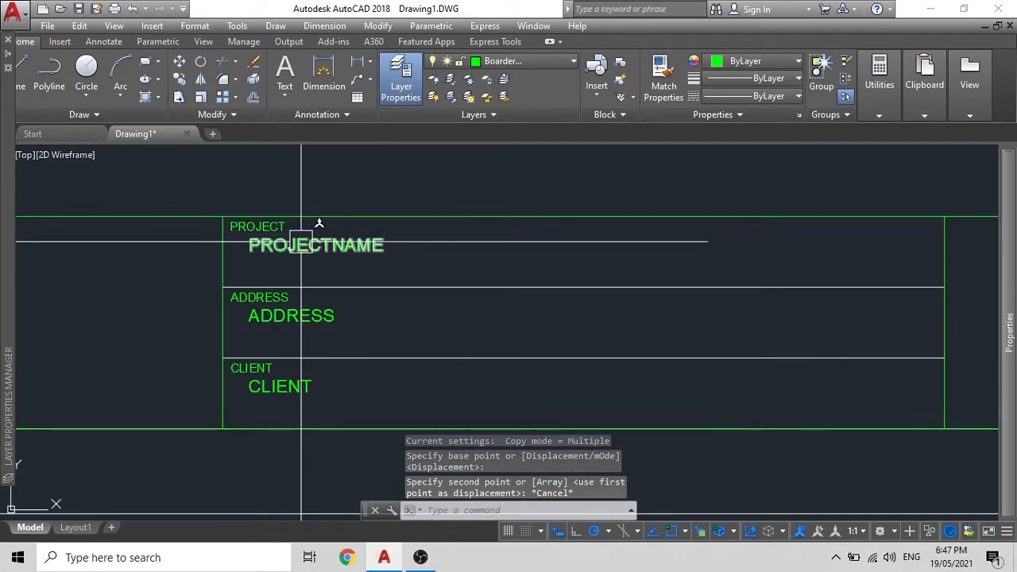
# Step: Copy PROJECT and PROJECTNAME from their cell's top-left corner to the top-left corner of the next column to the right
pyautogui.click(279, 239)
pyautogui.click(232, 225)
pyautogui.scroll(3, 231, 225)
pyautogui.write('CO')
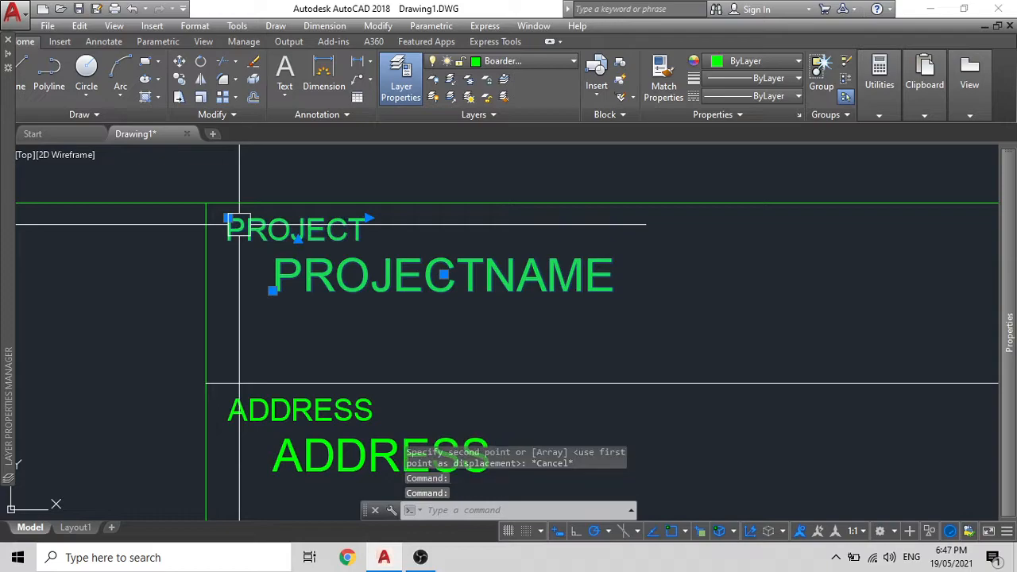
pyautogui.press('Return')
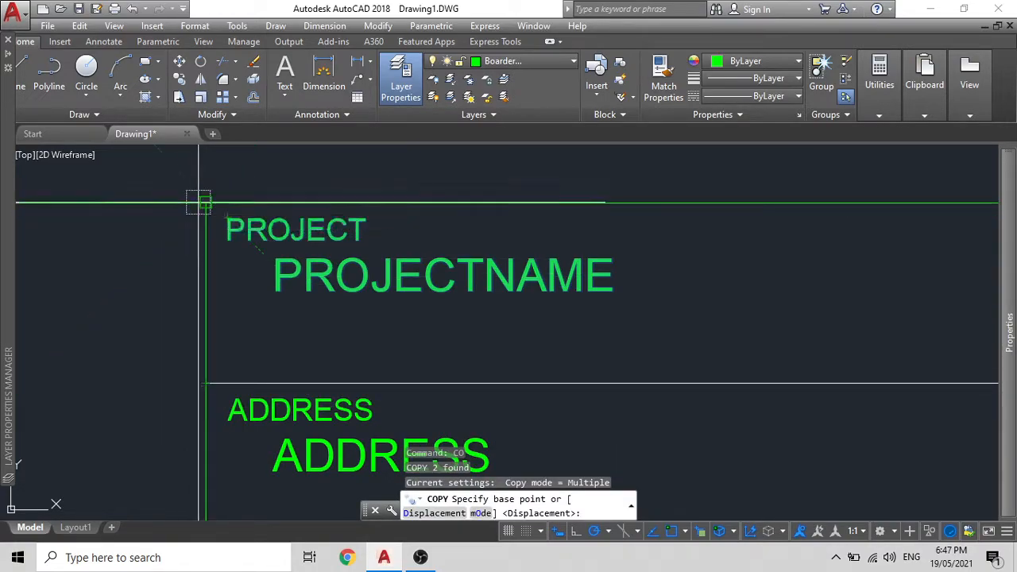
pyautogui.click(205, 203)
pyautogui.scroll(-4, 209, 197)
pyautogui.scroll(2, 524, 234)
pyautogui.scroll(2, 413, 183)
pyautogui.click(339, 152)
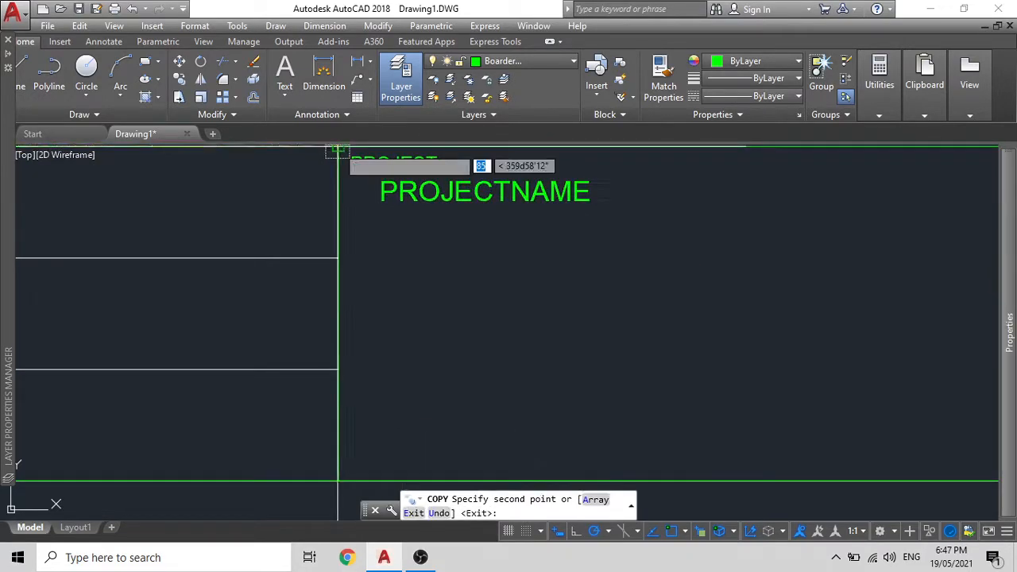
# Step: Change the copied PROJECT label in the next column to SHEET TITLE and widen its text box so it fits on one line
pyautogui.moveTo(390, 171); pyautogui.dragTo(411, 249, button='middle')
pyautogui.press('Escape')
pyautogui.scroll(2, 412, 250)
pyautogui.doubleClick(411, 245)
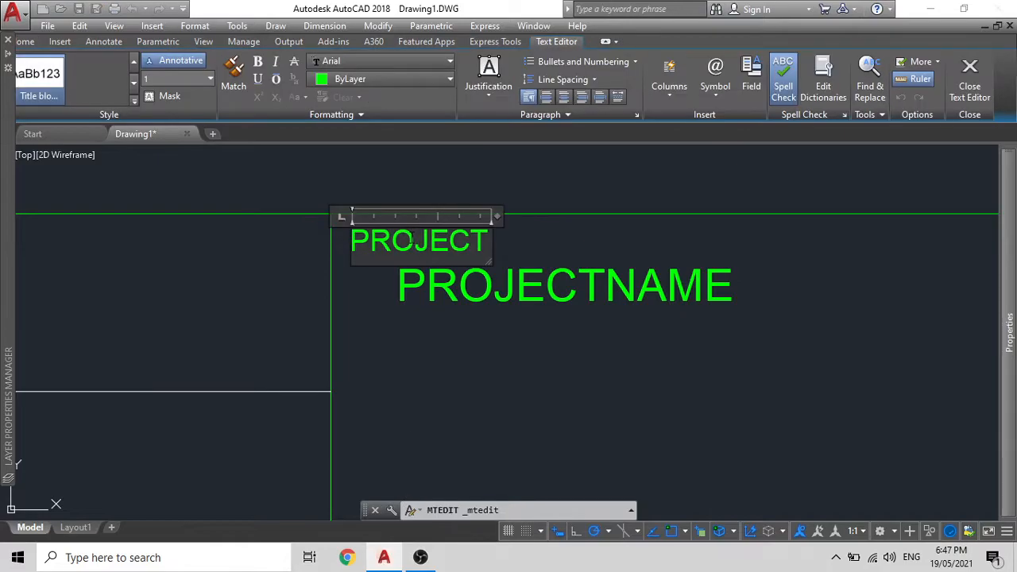
pyautogui.doubleClick(415, 243)
pyautogui.write('SHEE')
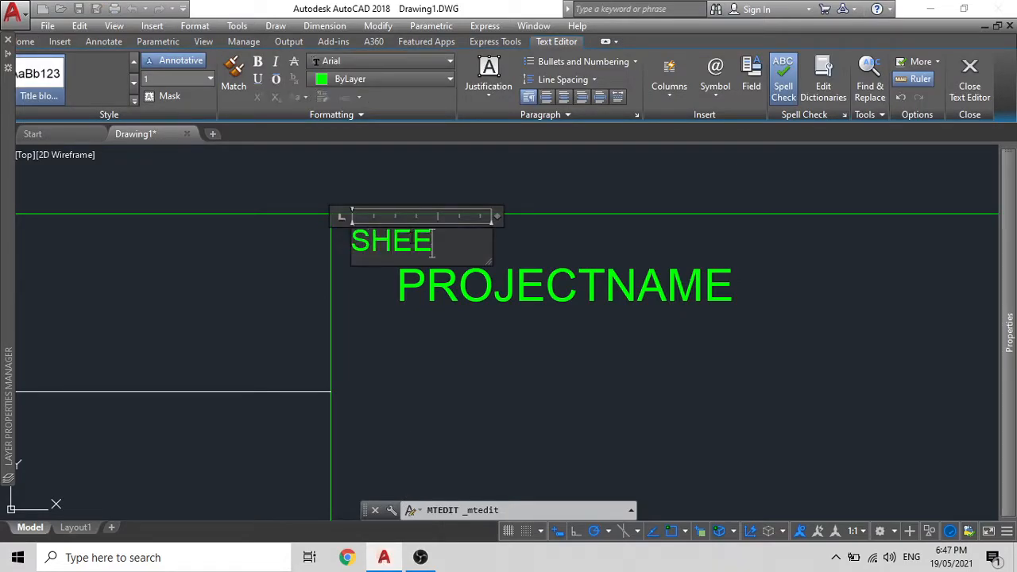
pyautogui.write('T TITLE')
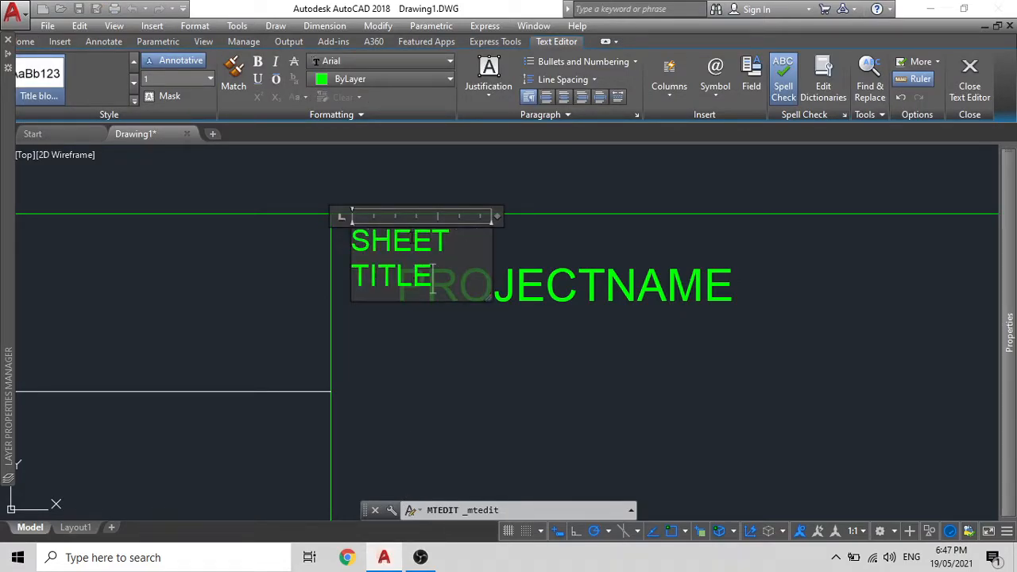
pyautogui.scroll(2, 429, 230)
pyautogui.moveTo(535, 215)
pyautogui.mouseDown()
pyautogui.moveTo(628, 210)
pyautogui.moveTo(608, 210)
pyautogui.mouseUp()
pyautogui.scroll(-4, 544, 262)
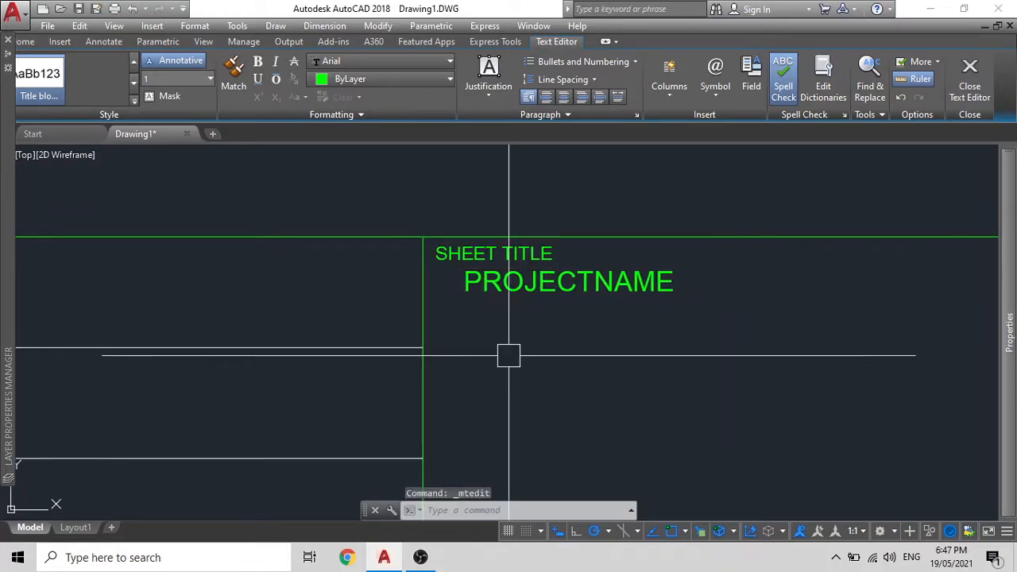
# Step: Set the copied PROJECTNAME attribute's tag to SHEETTITLE and its prompt to ENTERSHEETTITLE
pyautogui.click(538, 297)
pyautogui.doubleClick(539, 285)
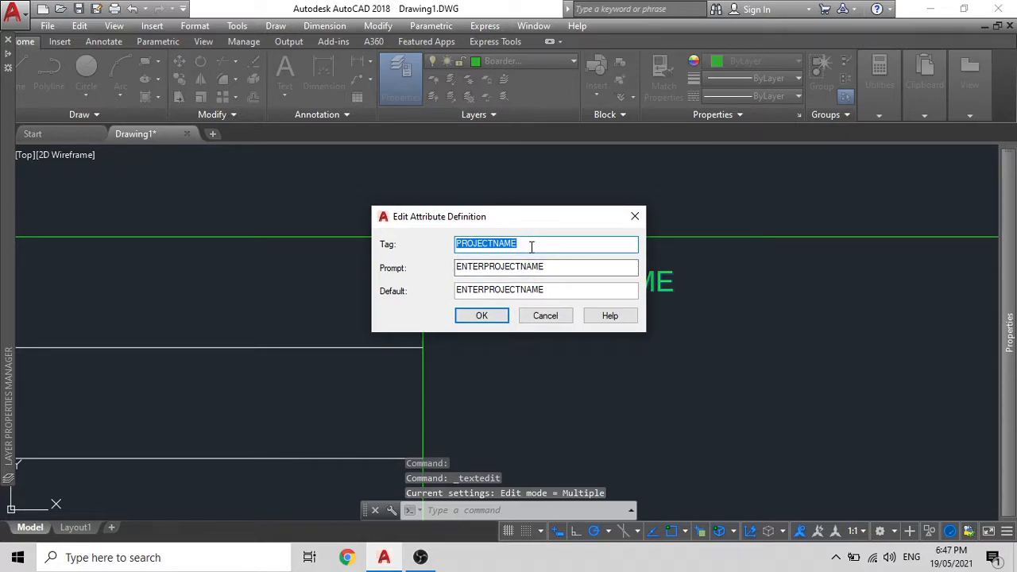
pyautogui.write('SHEET ')
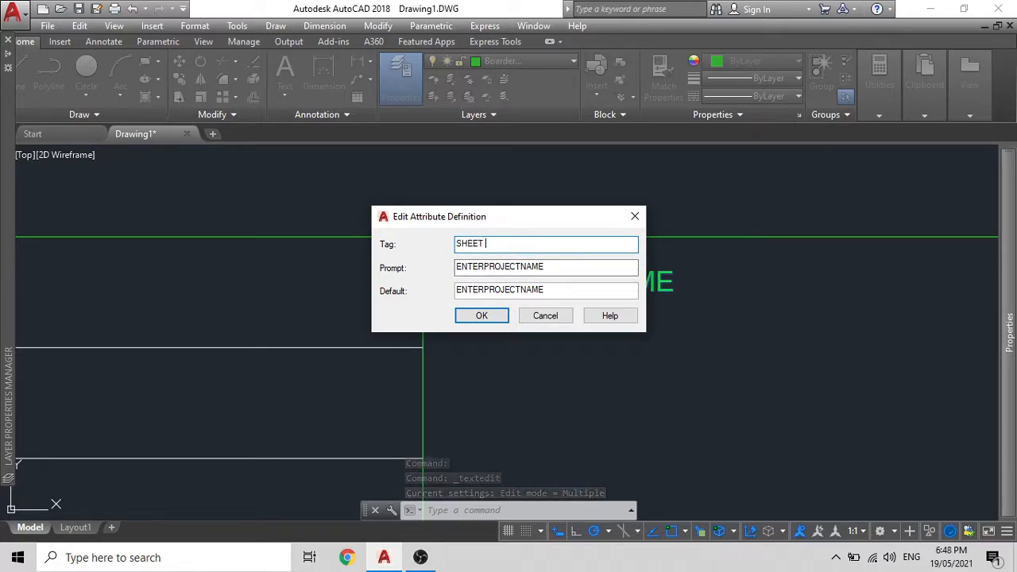
pyautogui.write('TIE')
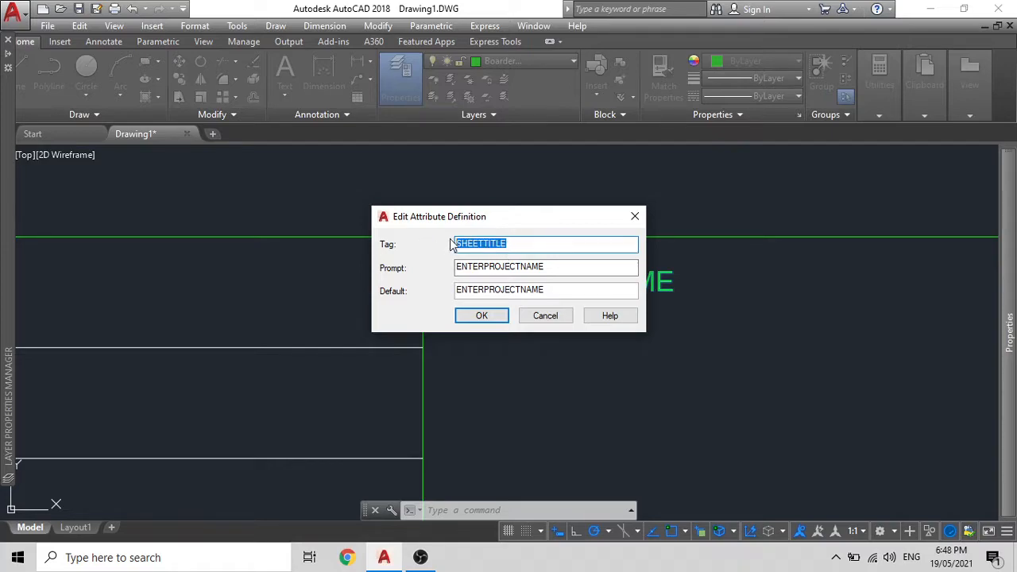
pyautogui.moveTo(547, 266); pyautogui.dragTo(502, 266)
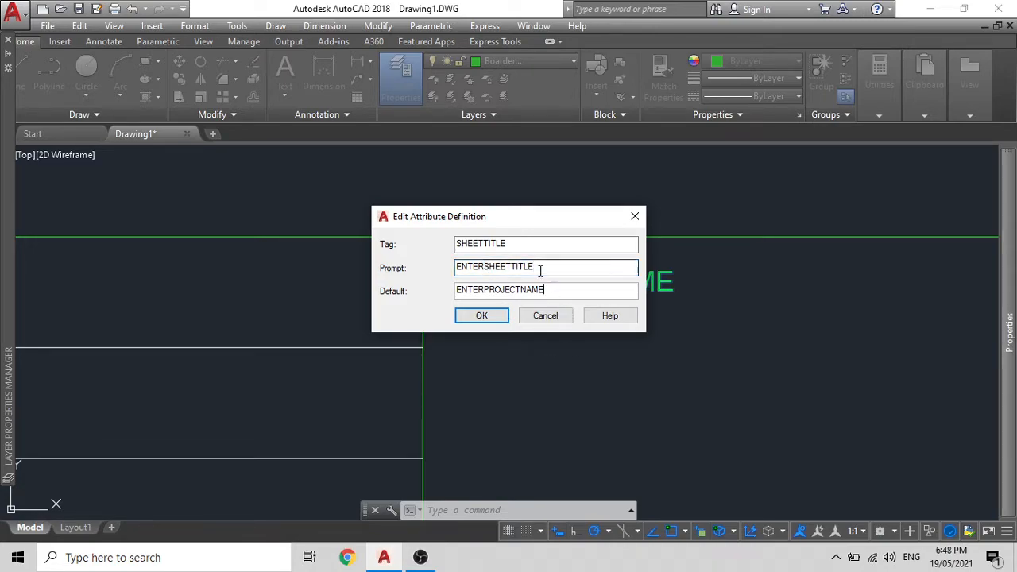
# Step: Copy the prompt ENTERSHEETTITLE into the attribute's default value and accept the attribute definition
pyautogui.moveTo(539, 269); pyautogui.dragTo(410, 268)
pyautogui.write('SHEETTITLE')
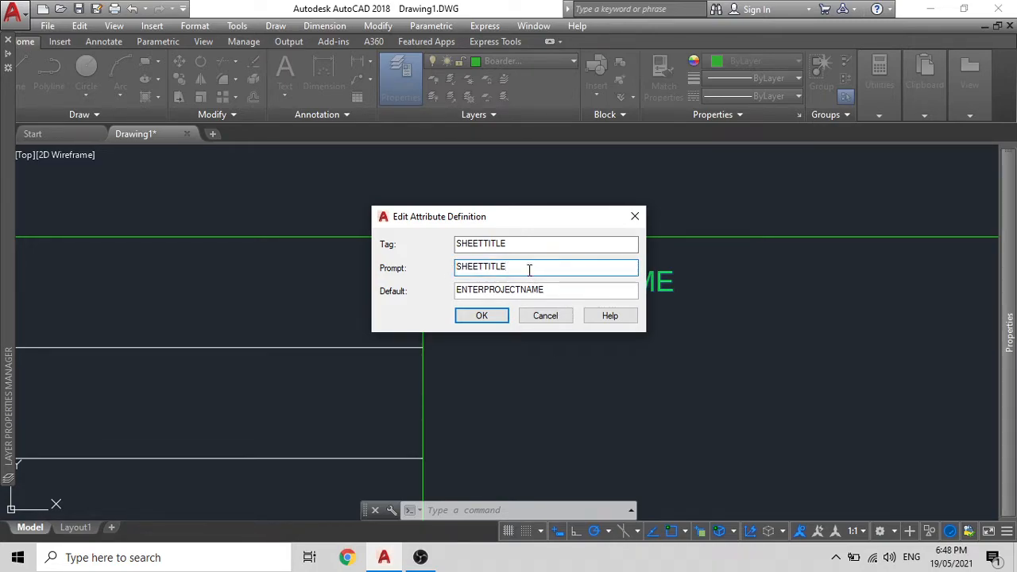
pyautogui.hotkey('ctrl', 'z')
pyautogui.hotkey('ctrl', 'c')
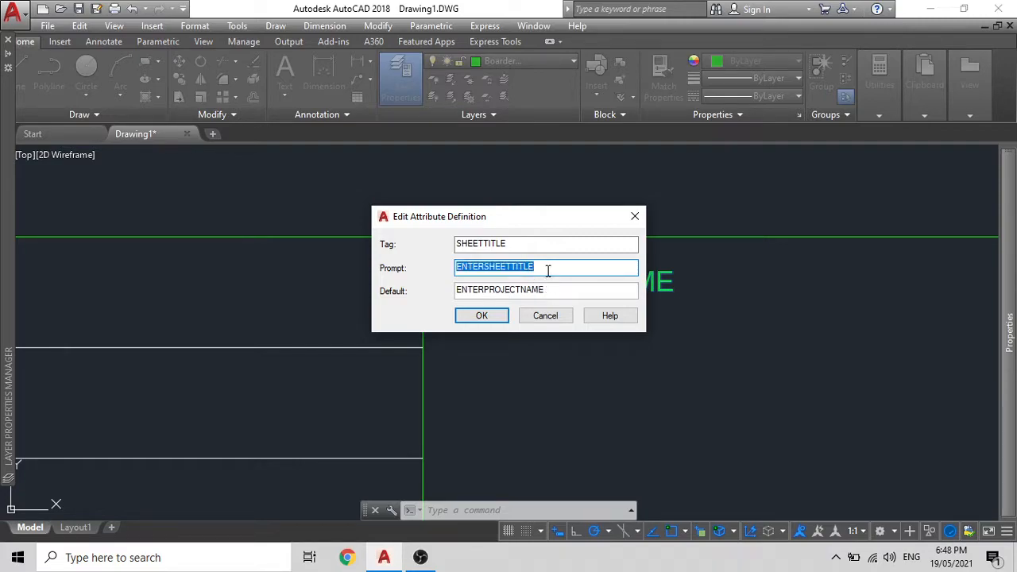
pyautogui.moveTo(548, 289); pyautogui.dragTo(436, 286)
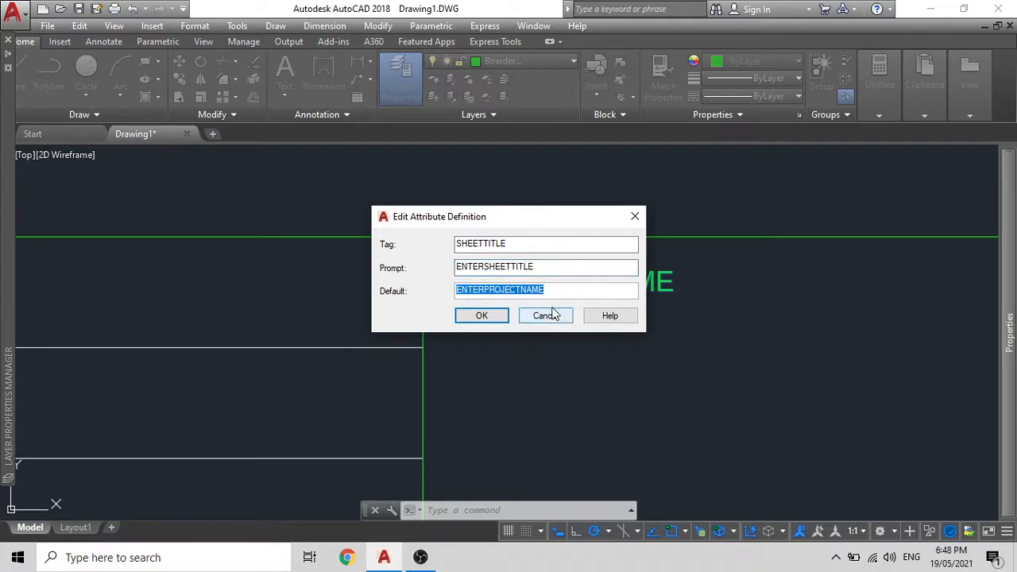
pyautogui.hotkey('ctrl', 'v')
pyautogui.click(484, 316)
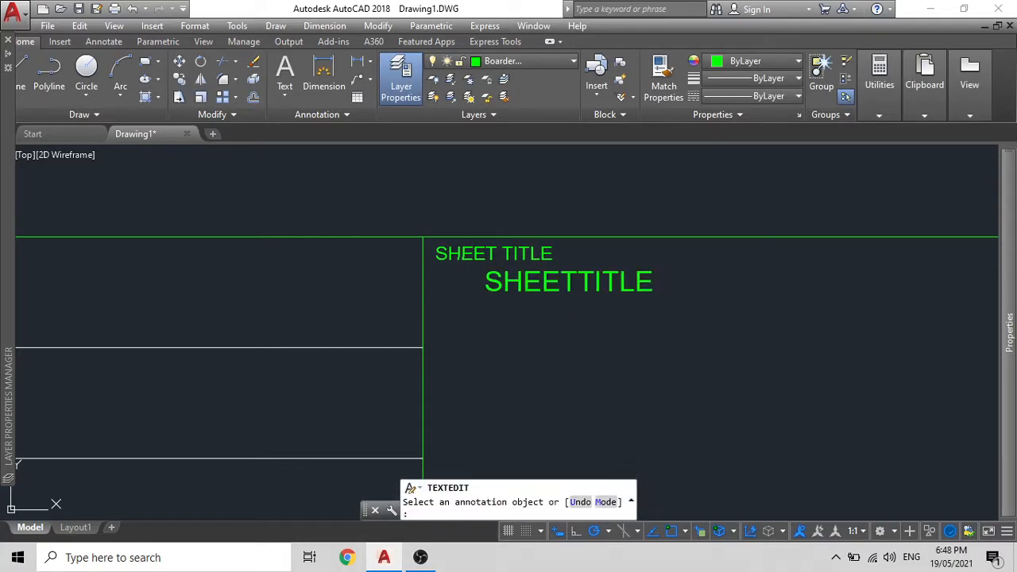
# Step: Move the SHEETTITLE attribute slightly to the left beneath the SHEET TITLE label
pyautogui.press('Escape')
pyautogui.scroll(-3, 500, 293)
pyautogui.moveTo(499, 294); pyautogui.dragTo(503, 292, button='middle')
pyautogui.scroll(3, 503, 292)
pyautogui.click(531, 273)
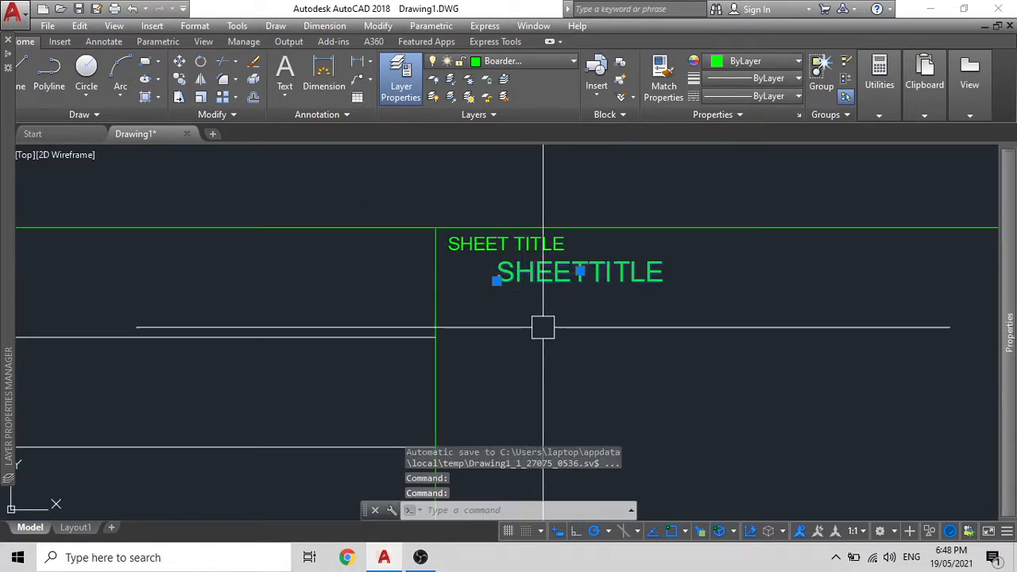
pyautogui.write('m')
pyautogui.press('Return')
pyautogui.click(602, 328)
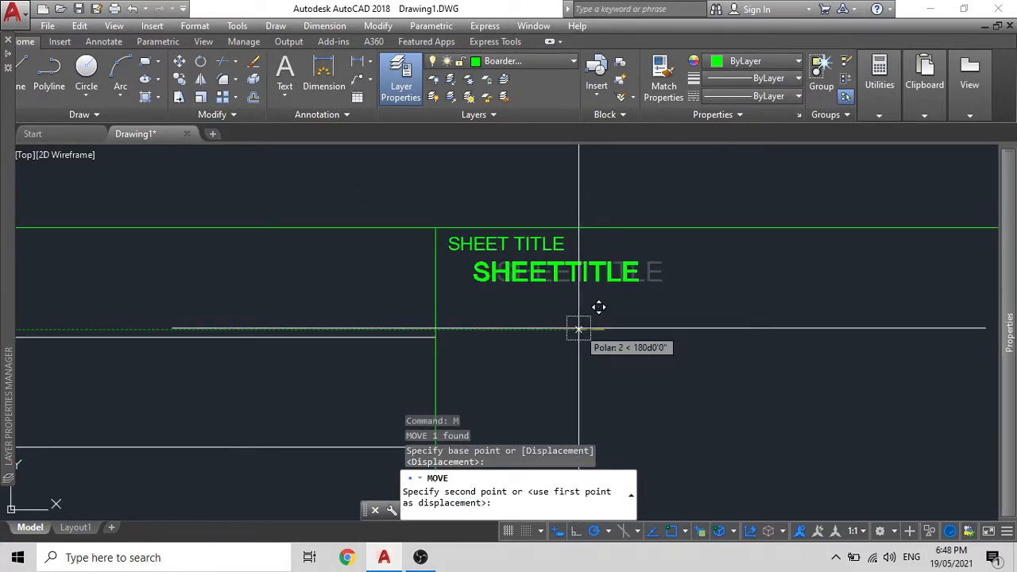
pyautogui.press('Escape')
# Step: Assign the PROJECT, ADDRESS, CLIENT and SHEET TITLE labels and their attributes to the Boarder text layer
pyautogui.click(460, 256)
pyautogui.scroll(-1, 459, 256)
pyautogui.moveTo(456, 265); pyautogui.dragTo(659, 270, button='middle')
pyautogui.scroll(-1, 159, 269)
pyautogui.moveTo(248, 268); pyautogui.dragTo(395, 237, button='middle')
pyautogui.scroll(2, 256, 248)
pyautogui.click(220, 231)
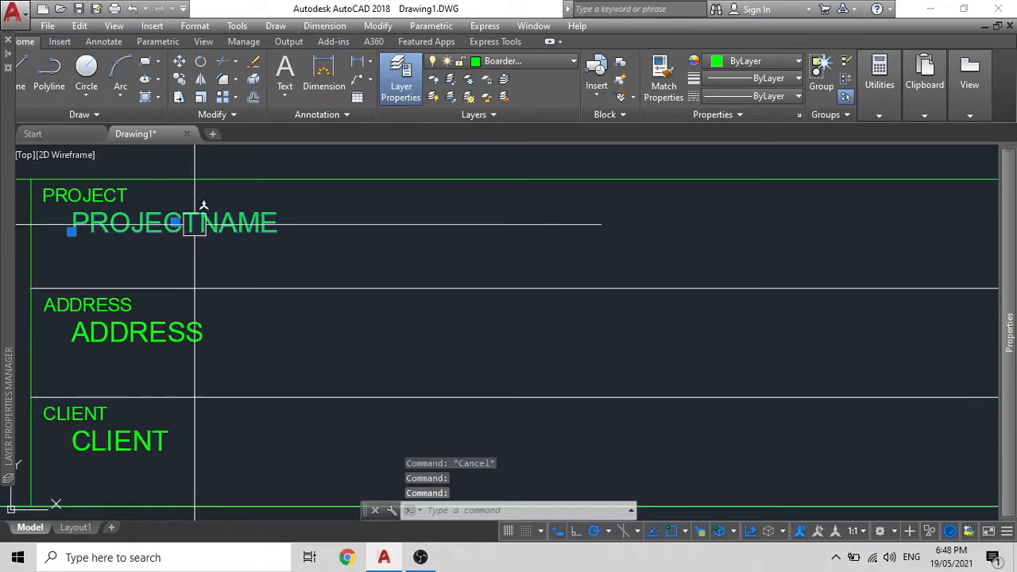
pyautogui.moveTo(89, 275); pyautogui.dragTo(230, 188, button='middle')
pyautogui.click(199, 228)
pyautogui.click(199, 326)
pyautogui.scroll(-3, 299, 346)
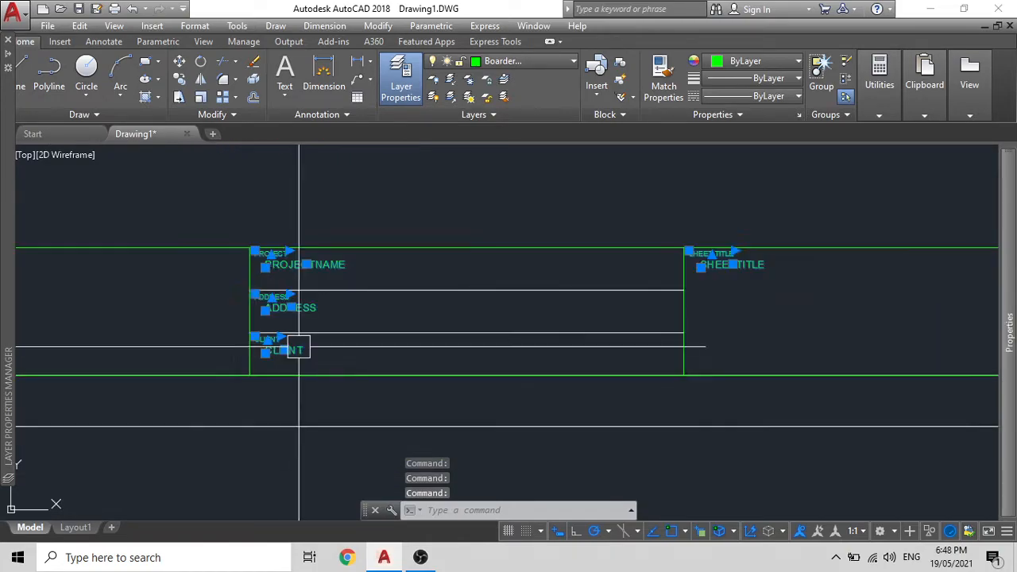
pyautogui.moveTo(298, 347); pyautogui.dragTo(292, 359, button='middle')
pyautogui.click(524, 61)
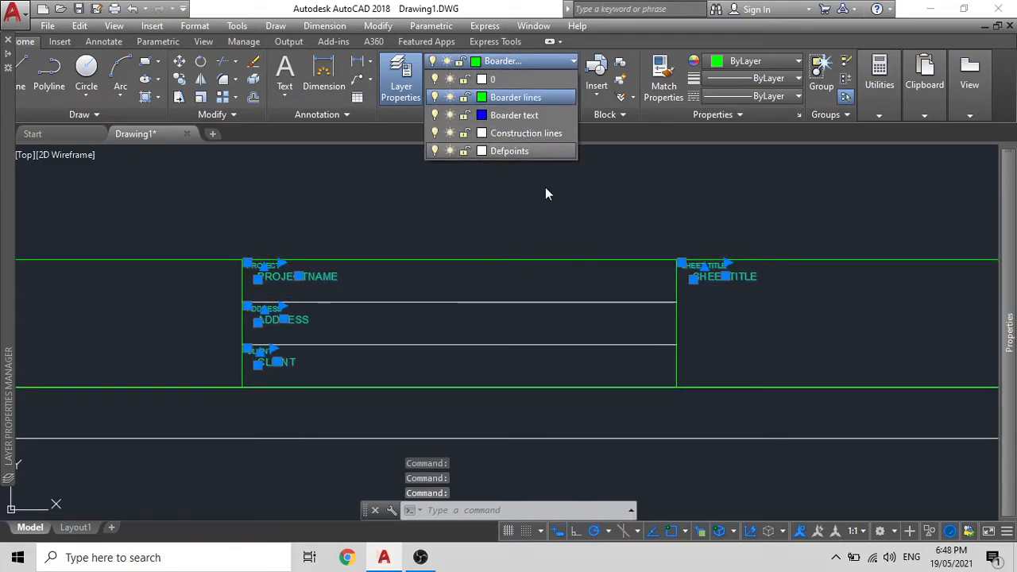
pyautogui.click(530, 114)
pyautogui.scroll(-2, 557, 275)
pyautogui.moveTo(581, 287); pyautogui.dragTo(372, 218, button='middle')
pyautogui.press('Escape')
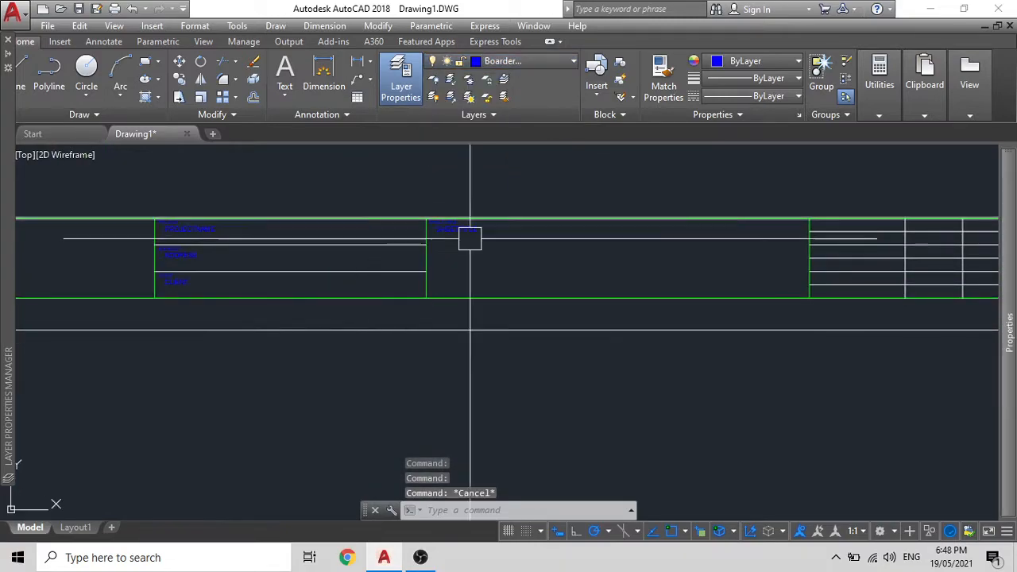
pyautogui.scroll(5, 436, 225)
pyautogui.click(520, 252)
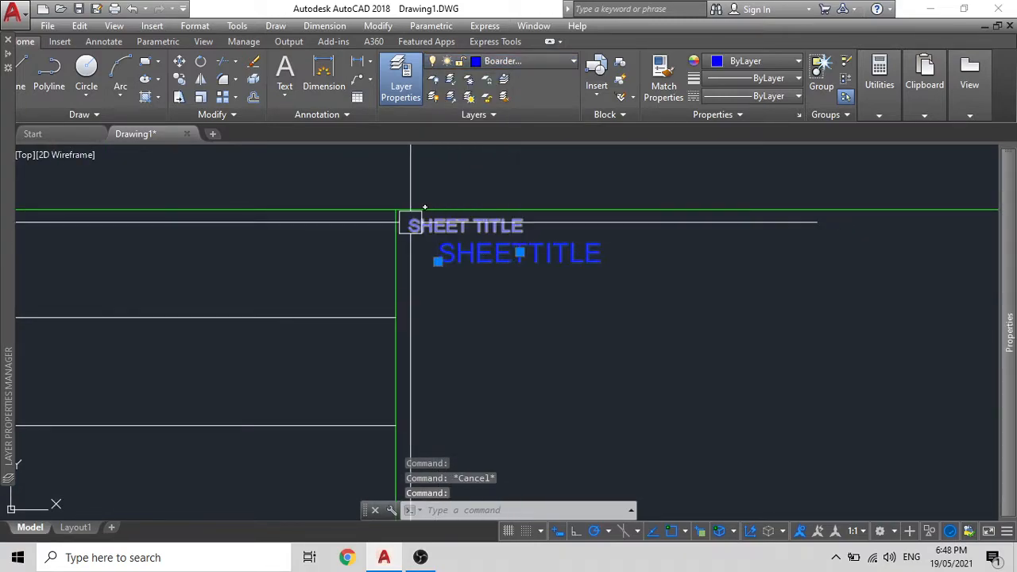
pyautogui.scroll(-5, 411, 229)
pyautogui.moveTo(347, 281); pyautogui.dragTo(298, 286, button='middle')
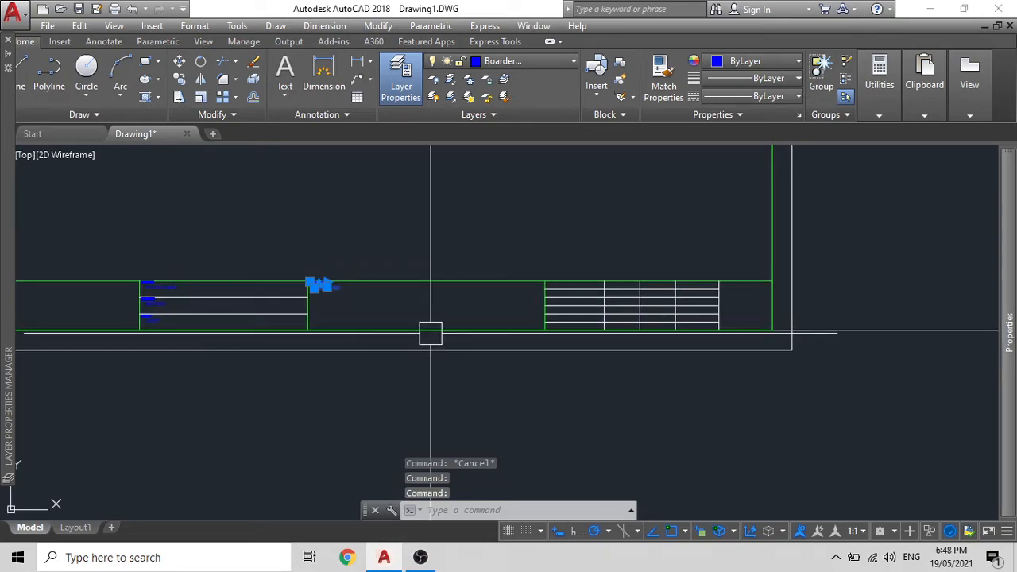
pyautogui.press('Escape')
# Step: Copy the SHEET TITLE label from its cell's top-left corner to the top-left corner of the multi-row table on the right
pyautogui.scroll(5, 300, 254)
pyautogui.click(488, 341)
pyautogui.write('co')
pyautogui.press('Return')
pyautogui.click(430, 325)
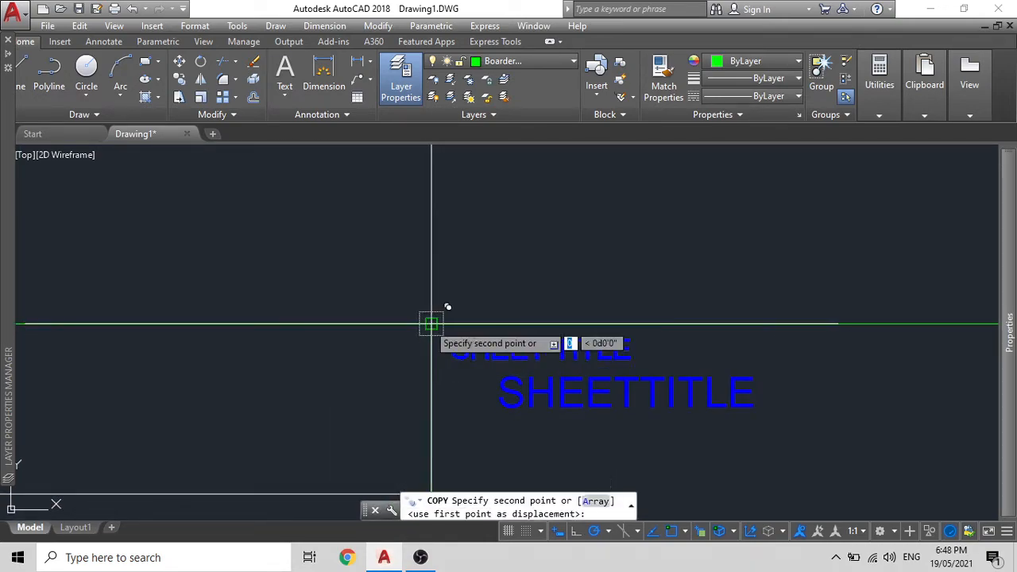
pyautogui.scroll(-4, 429, 324)
pyautogui.scroll(5, 713, 336)
pyautogui.click(488, 248)
pyautogui.press('Escape')
# Step: Change the copied label in the table's first row to ISSUE DESCRIPTION and widen its text box to fit one line
pyautogui.doubleClick(526, 278)
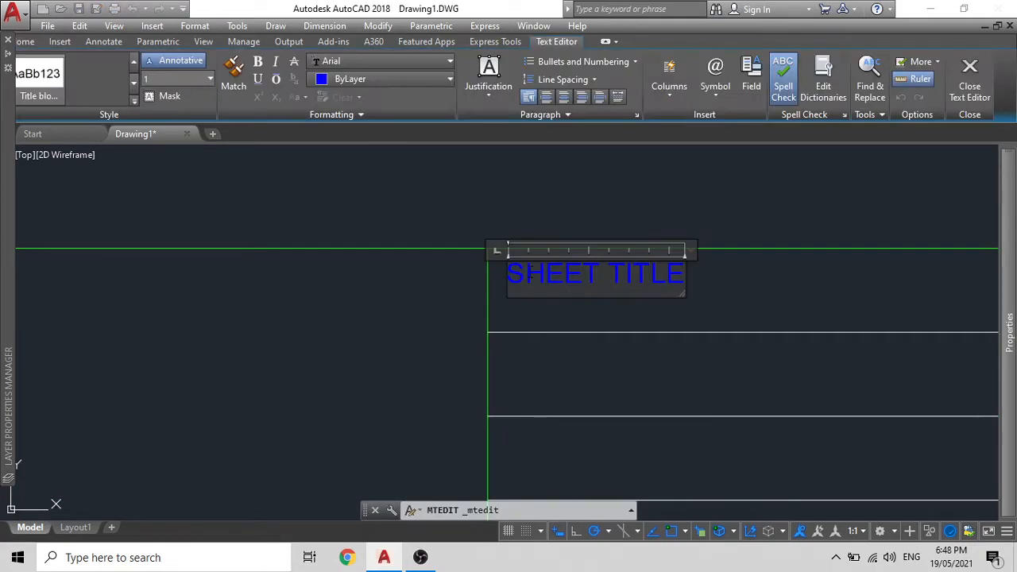
pyautogui.write('SSUE')
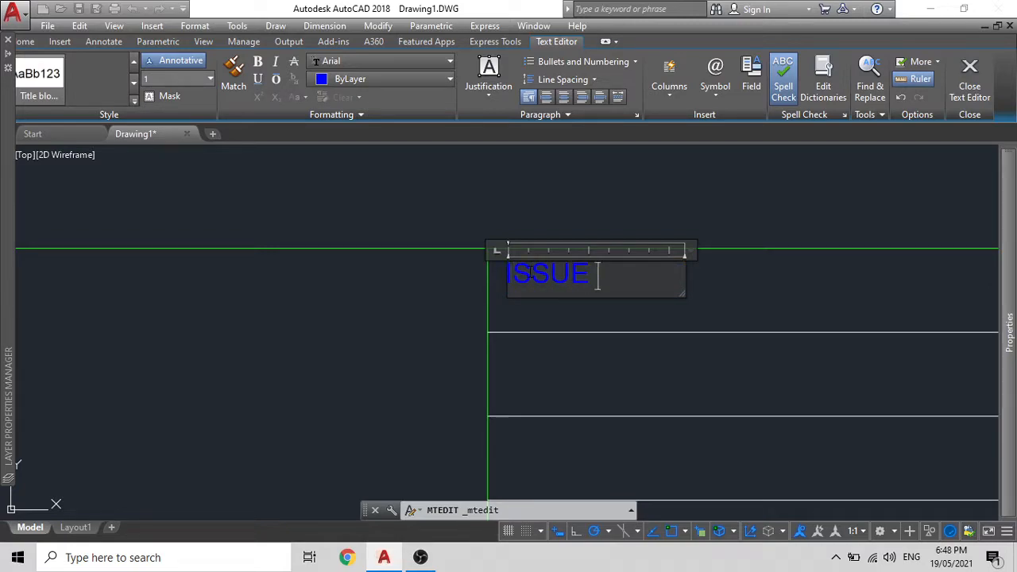
pyautogui.write('SSUE DESCR')
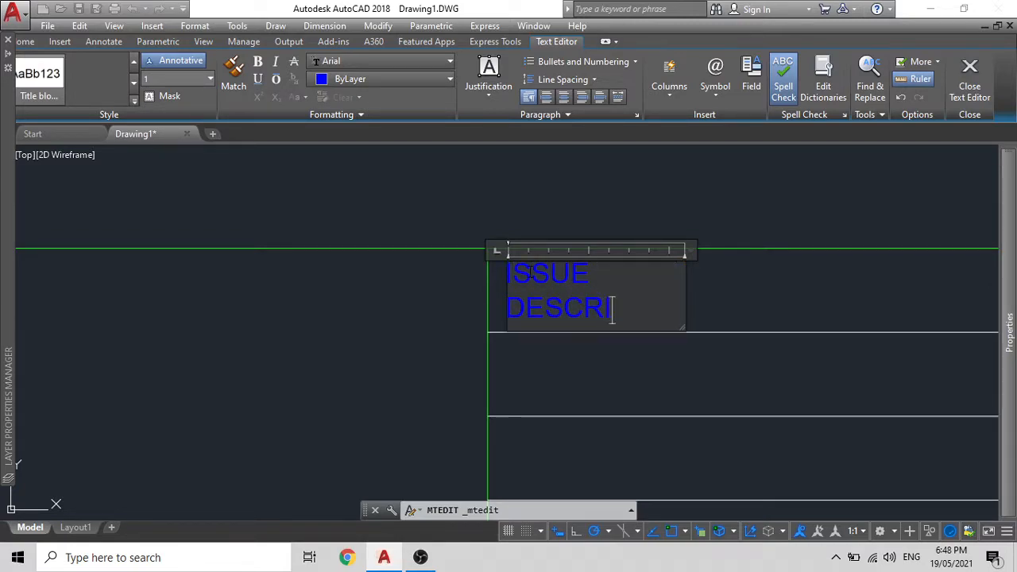
pyautogui.write('IPTIOM')
pyautogui.press('BackSpace')
pyautogui.write('N')
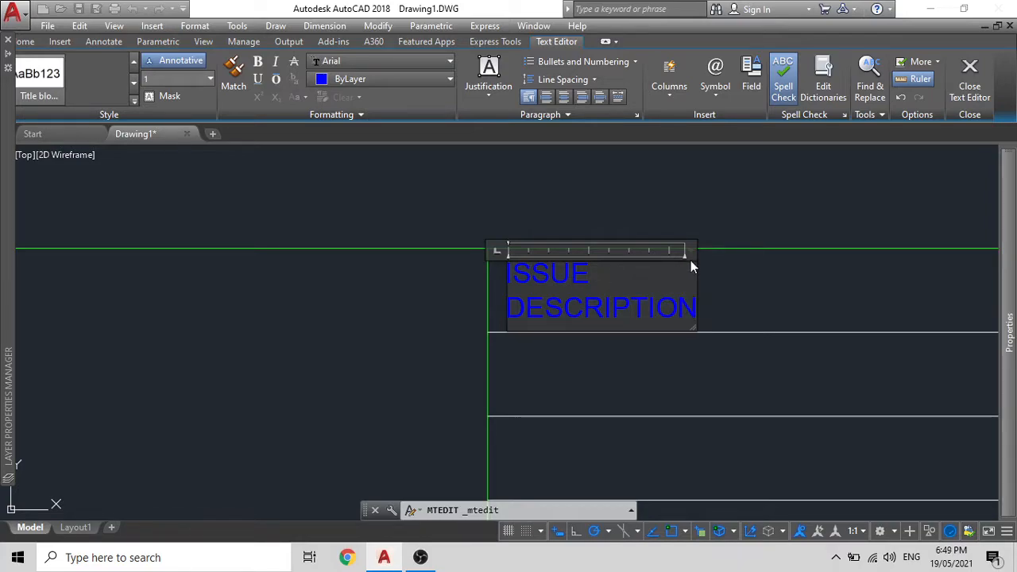
pyautogui.moveTo(688, 252); pyautogui.dragTo(855, 253)
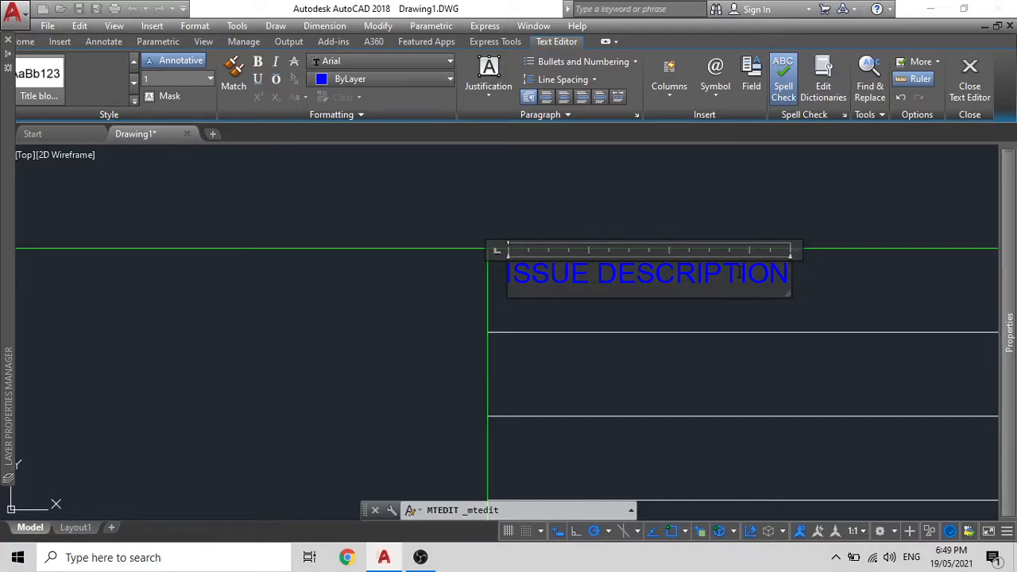
pyautogui.click(822, 279)
# Step: Move all the title block labels and their attributes straight down by about 1 unit
pyautogui.scroll(-3, 638, 307)
pyautogui.scroll(3, 585, 284)
pyautogui.scroll(-2, 502, 313)
pyautogui.scroll(-1, 74, 243)
pyautogui.scroll(2, 197, 304)
pyautogui.scroll(5, 326, 306)
pyautogui.click(450, 291)
pyautogui.scroll(-6, 386, 286)
pyautogui.moveTo(386, 284); pyautogui.dragTo(535, 283, button='middle')
pyautogui.scroll(4, 140, 289)
pyautogui.scroll(2, 239, 252)
pyautogui.click(107, 411)
pyautogui.scroll(-5, 397, 229)
pyautogui.scroll(5, 361, 297)
pyautogui.click(361, 312)
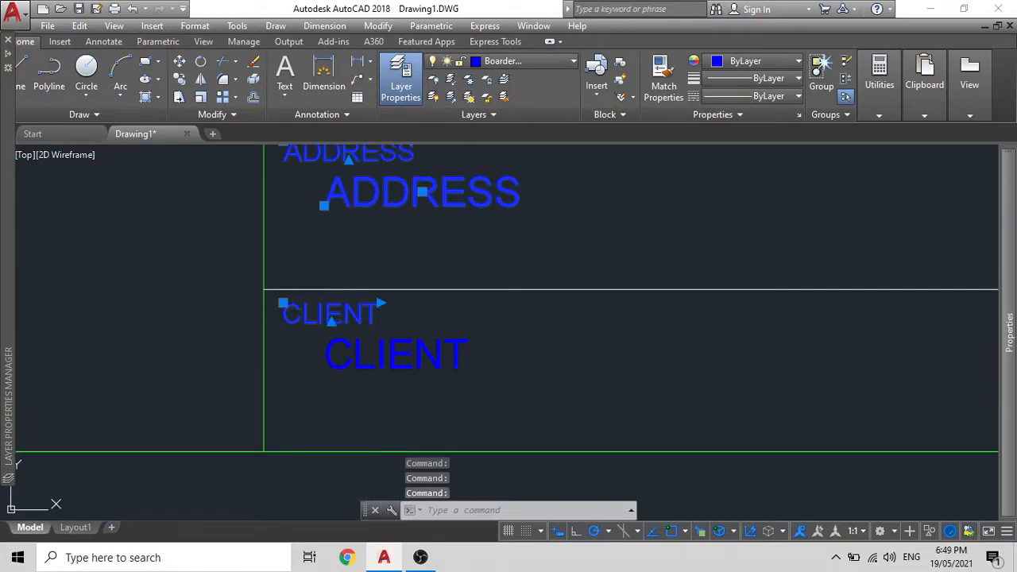
pyautogui.write('M')
pyautogui.press('Return')
pyautogui.click(169, 305)
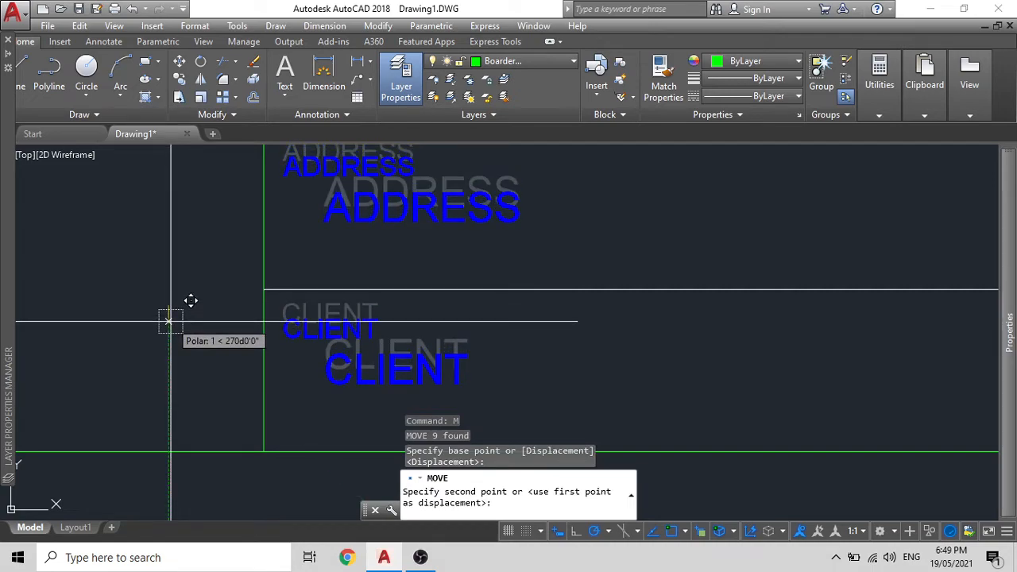
pyautogui.press('Escape')
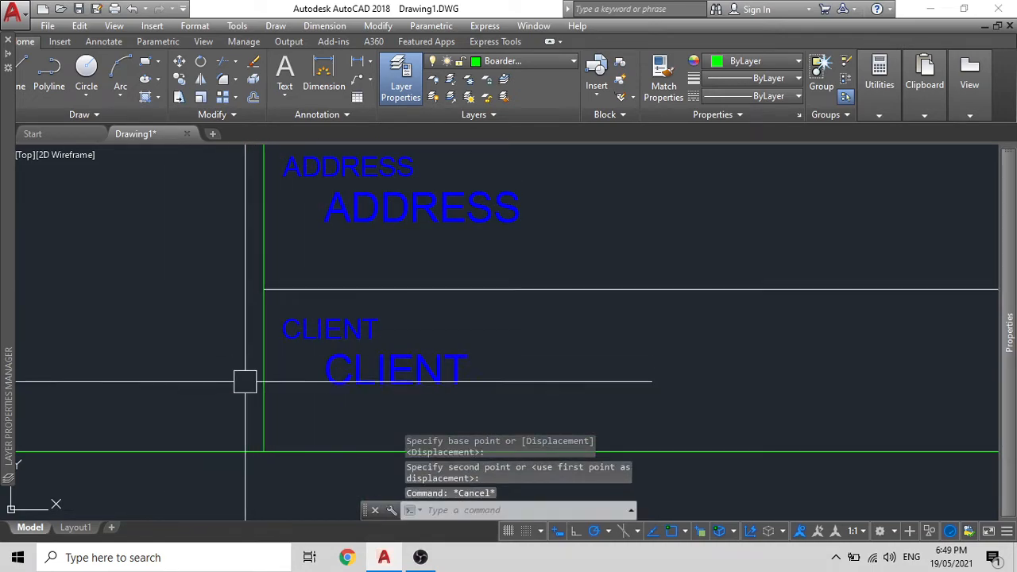
# Step: Copy the SHEETTITLE attribute from its cell into the table on the right, below ISSUE DESCRIPTION
pyautogui.scroll(-4, 481, 396)
pyautogui.moveTo(572, 383); pyautogui.dragTo(380, 355, button='middle')
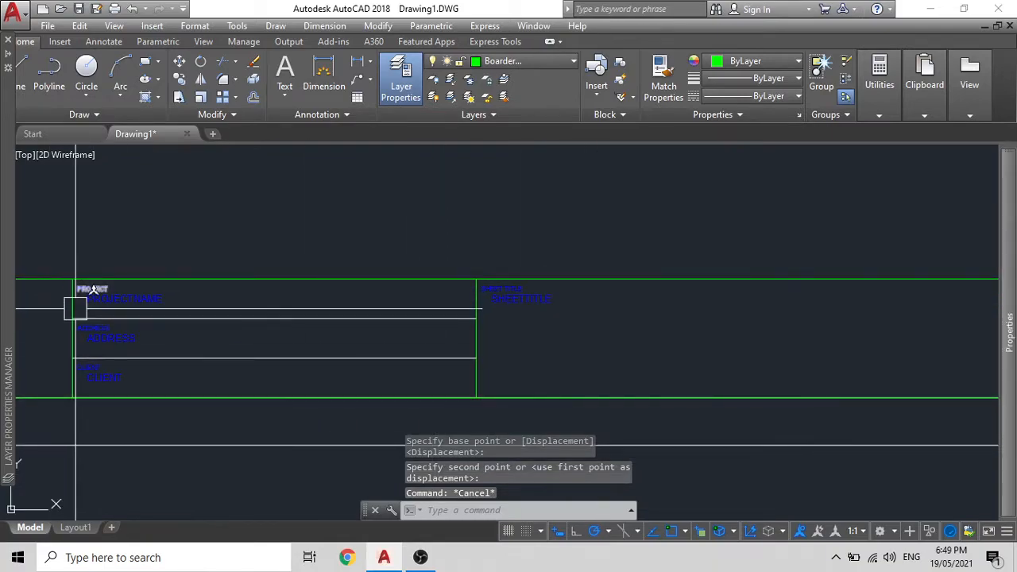
pyautogui.scroll(-4, 316, 321)
pyautogui.moveTo(307, 323); pyautogui.dragTo(253, 340, button='middle')
pyautogui.scroll(2, 558, 335)
pyautogui.moveTo(558, 335); pyautogui.dragTo(645, 299, button='middle')
pyautogui.scroll(4, 397, 297)
pyautogui.scroll(-2, 397, 297)
pyautogui.moveTo(111, 333); pyautogui.dragTo(326, 340, button='middle')
pyautogui.scroll(2, 323, 318)
pyautogui.write('CO')
pyautogui.press('Return')
pyautogui.click(282, 258)
pyautogui.scroll(-3, 368, 395)
pyautogui.moveTo(595, 389); pyautogui.dragTo(402, 353, button='middle')
pyautogui.scroll(3, 403, 354)
pyautogui.press('Escape')
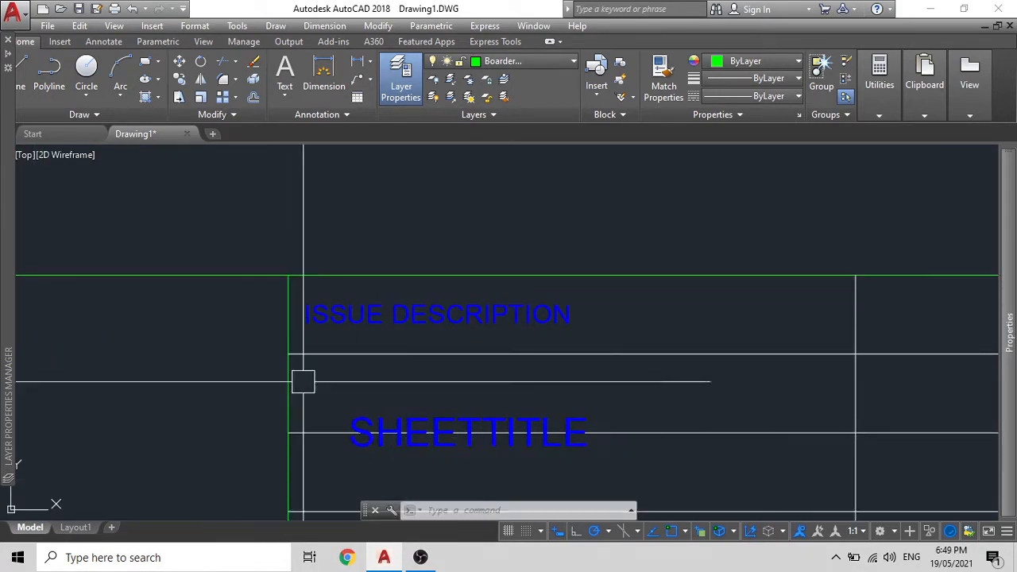
# Step: Move the copied SHEETTITLE attribute up about 2 units into the table's second row and left to align with ISSUE DESCRIPTION
pyautogui.write('M')
pyautogui.press('Return')
pyautogui.click(201, 447)
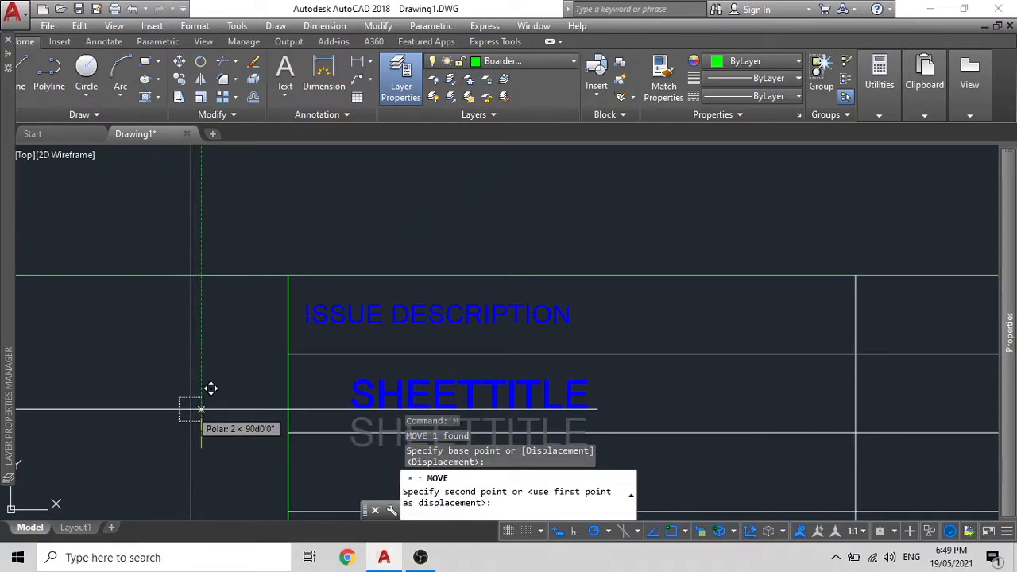
pyautogui.press('Escape')
pyautogui.write('M')
pyautogui.press('Return')
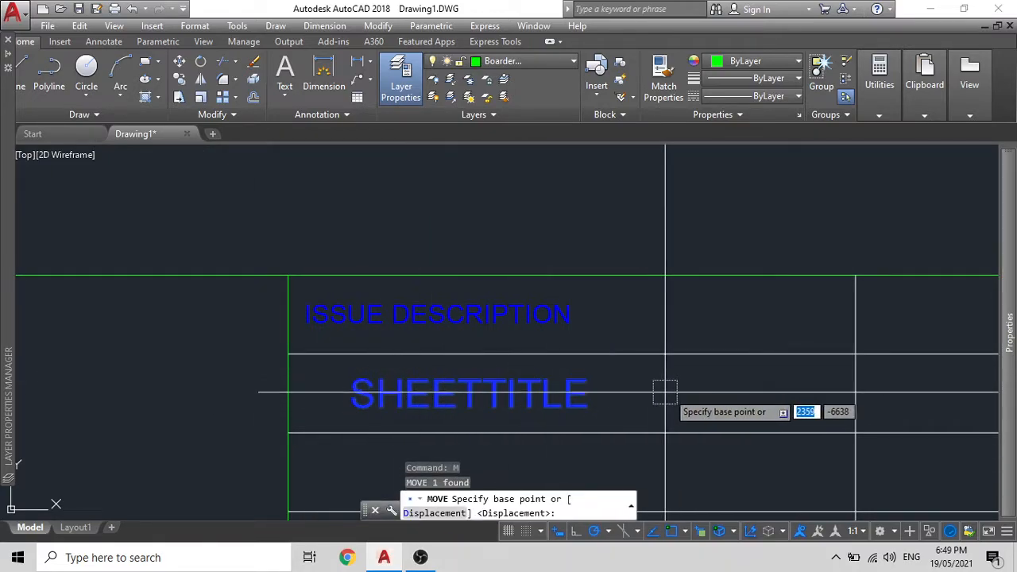
pyautogui.click(788, 391)
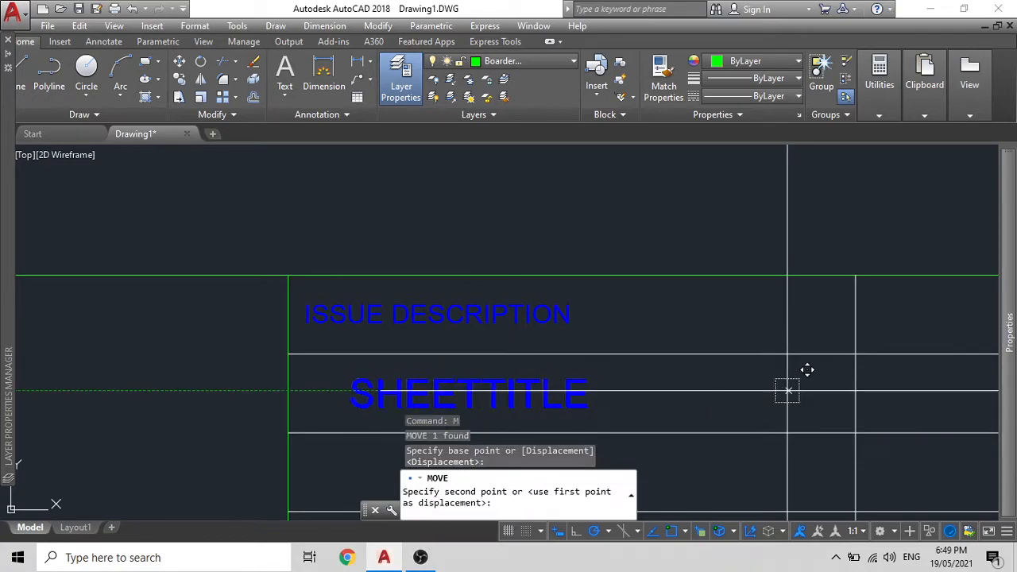
pyautogui.click(740, 391)
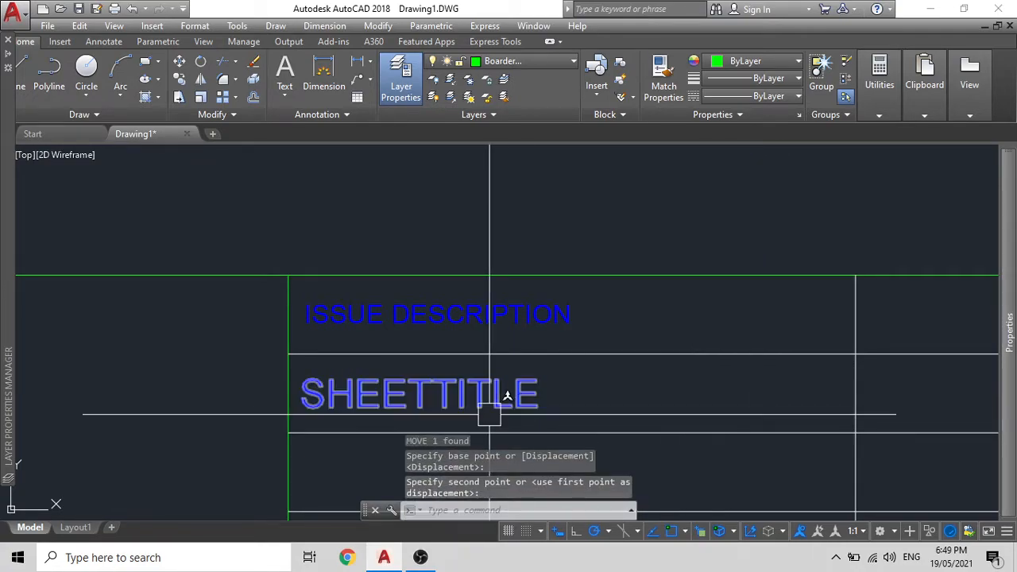
# Step: Change the copied SHEETTITLE attribute's tag to ISSUEDESCRIPTION and both its prompt and default to ENTERISSUEDESCRIPTION
pyautogui.scroll(-2, 542, 327)
pyautogui.scroll(3, 602, 304)
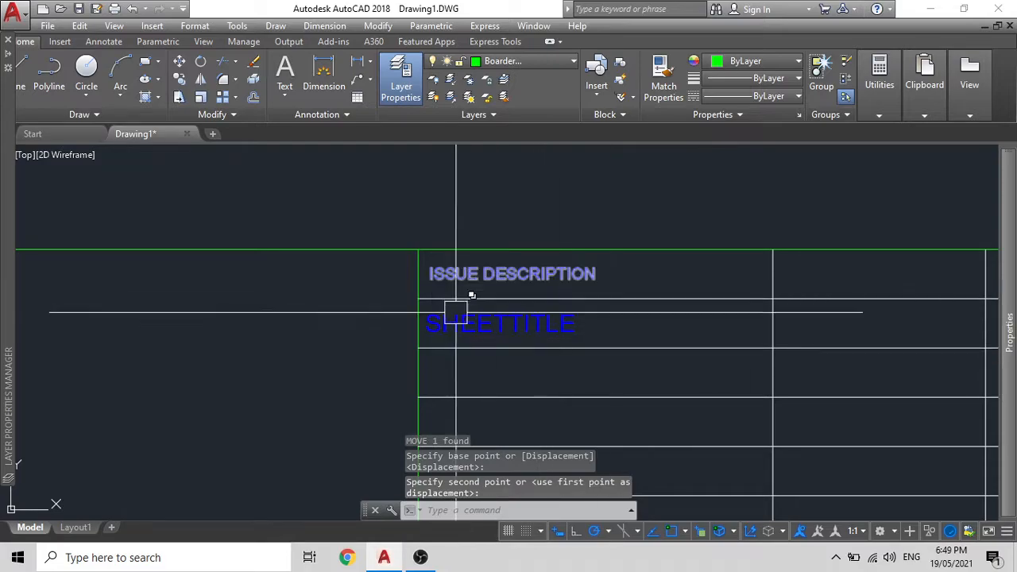
pyautogui.doubleClick(473, 324)
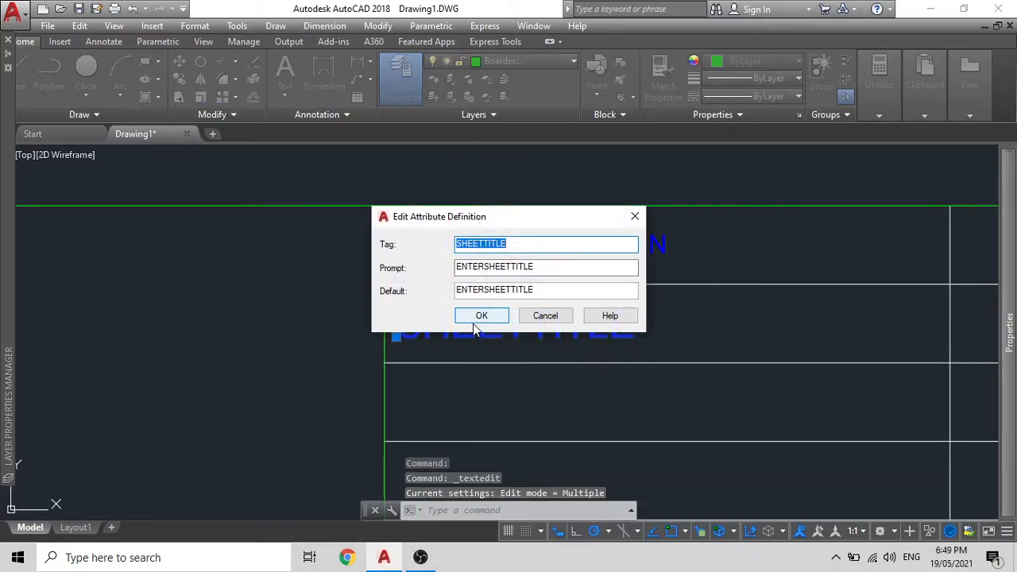
pyautogui.write('ISSUEDESCRIPTION')
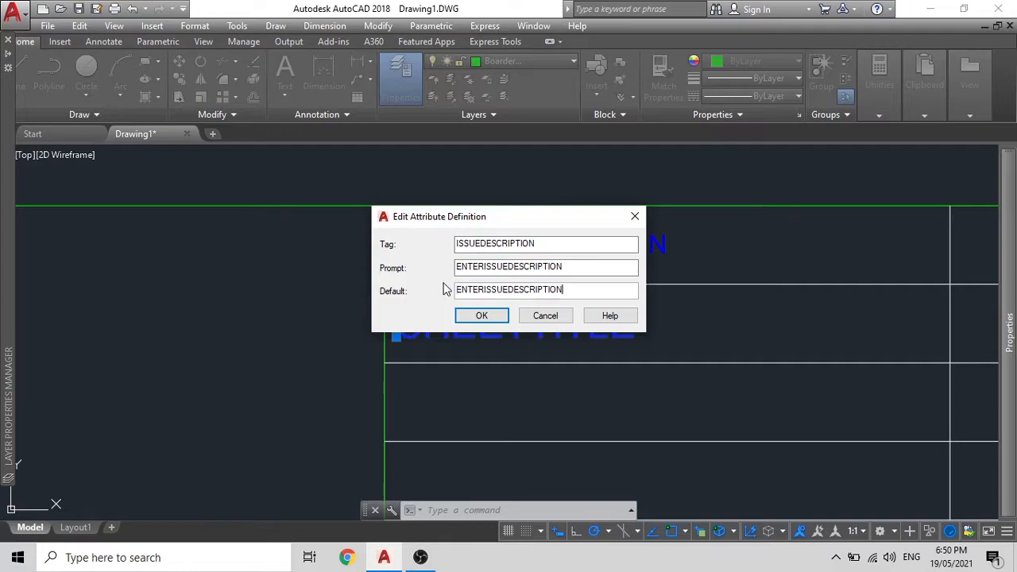
pyautogui.click(481, 315)
pyautogui.scroll(-3, 419, 318)
pyautogui.press('Escape')
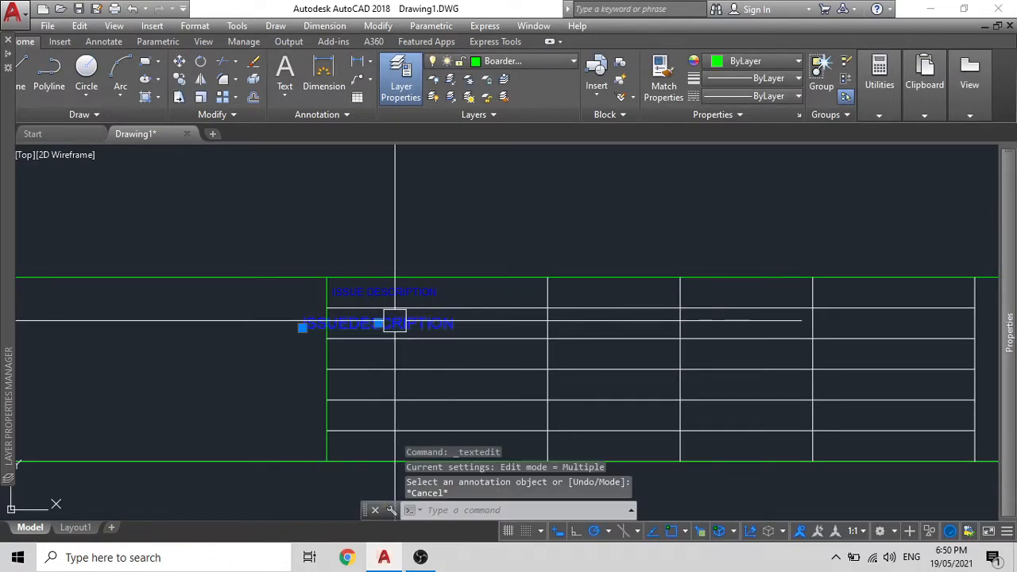
# Step: Move the ISSUEDESCRIPTION attribute right so it sits fully inside the first cell of the table's second row
pyautogui.scroll(4, 288, 337)
pyautogui.write('m')
pyautogui.press('Return')
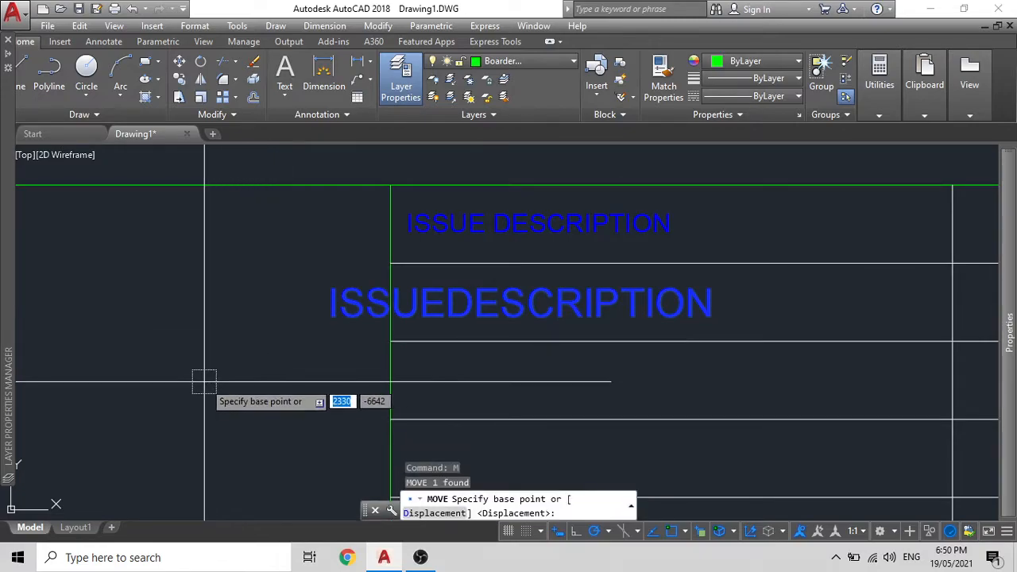
pyautogui.click(204, 382)
pyautogui.click(295, 380)
pyautogui.press('Escape')
# Step: Start a construction line for aligning the ISSUEDESCRIPTION attribute with the label above it
pyautogui.write('x')
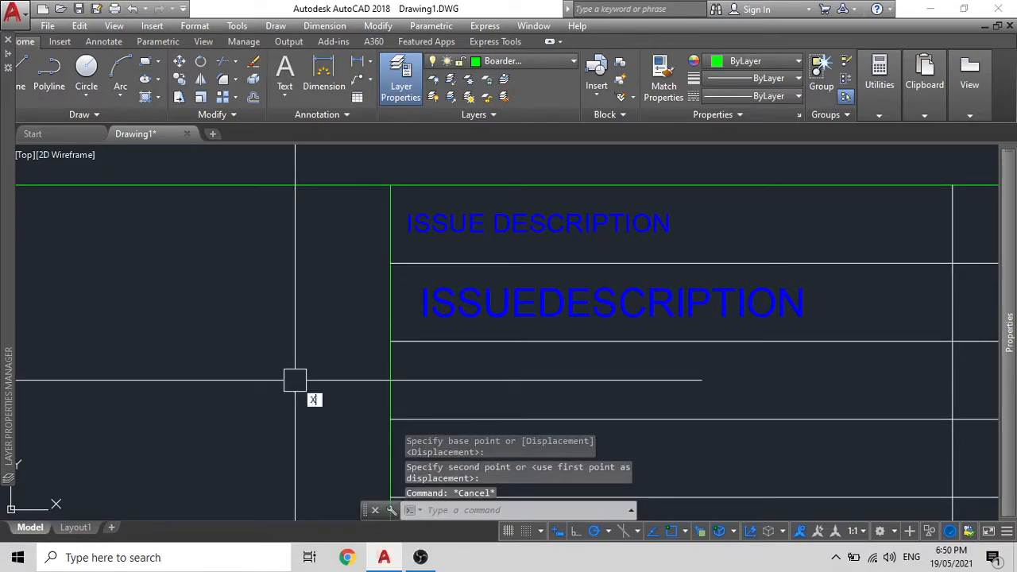
# Step: Draw a vertical construction line through the start of the ISSUE DESCRIPTION heading
pyautogui.write('l')
pyautogui.press('Return')
pyautogui.click(408, 227)
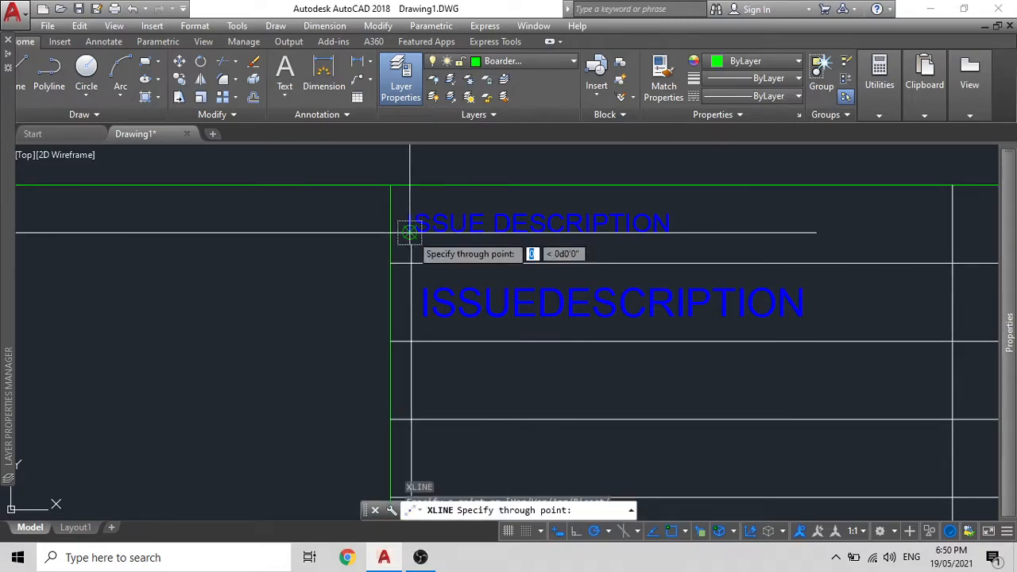
pyautogui.click(409, 380)
pyautogui.press('Escape')
# Step: Move the ISSUEDESCRIPTION attribute sideways to align with the construction line, and erase that line
pyautogui.click(454, 303)
pyautogui.write('m')
pyautogui.press('Return')
pyautogui.scroll(3, 445, 299)
pyautogui.scroll(2, 409, 310)
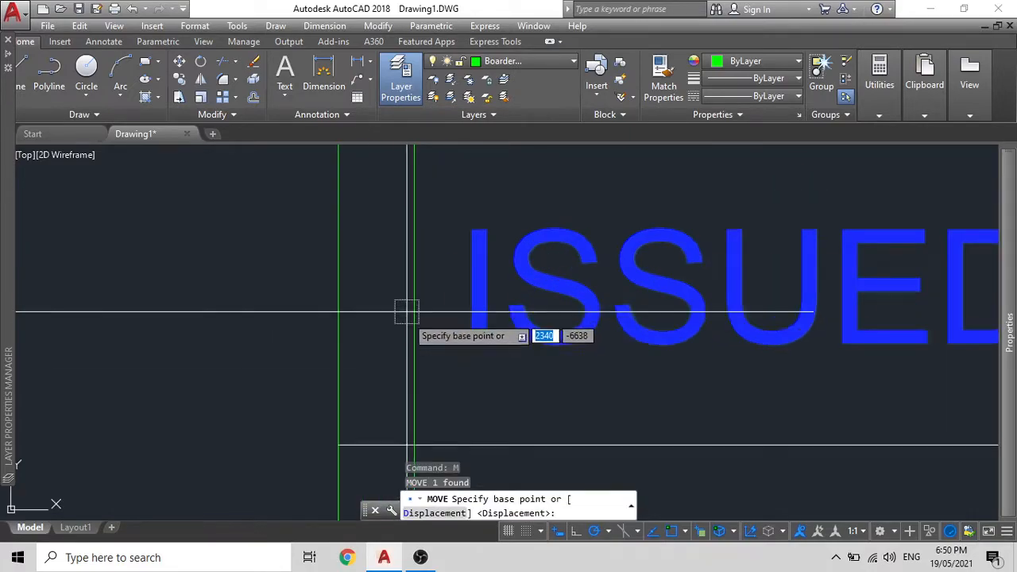
pyautogui.click(457, 343)
pyautogui.click(411, 342)
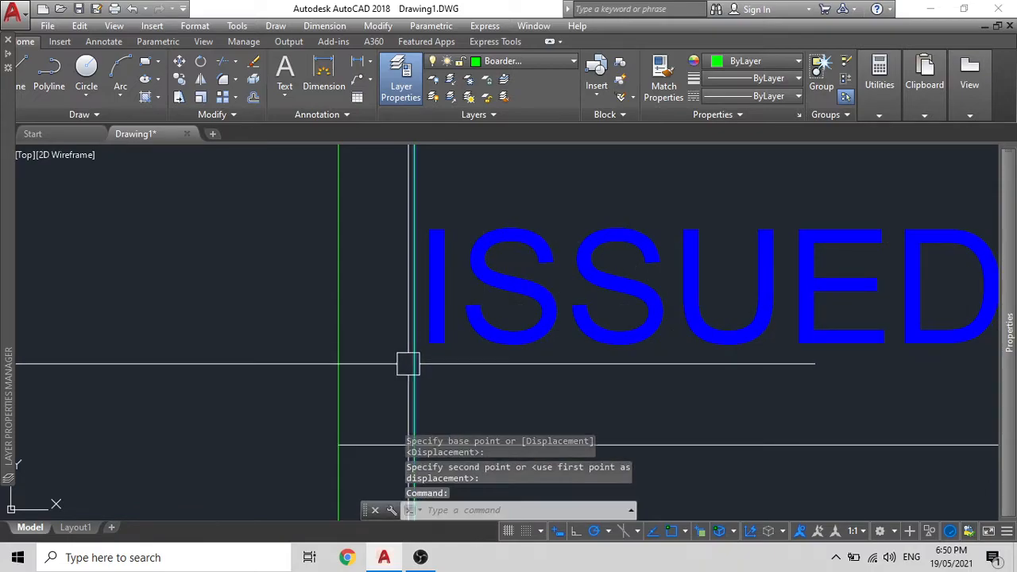
pyautogui.press('Delete')
pyautogui.scroll(-5, 405, 354)
pyautogui.moveTo(472, 347); pyautogui.dragTo(407, 244, button='middle')
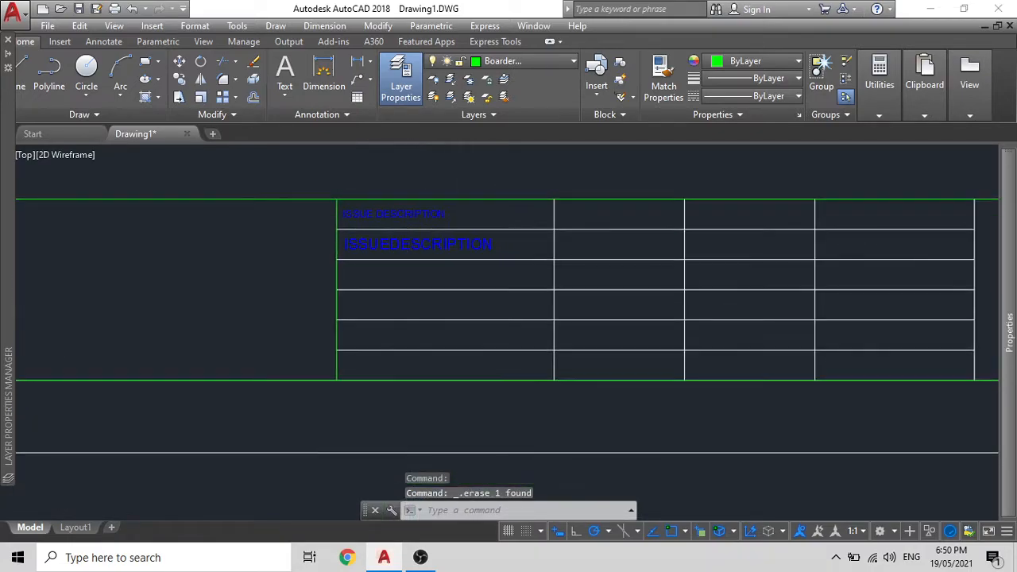
# Step: Examine the ISSUEDESCRIPTION attribute's properties, including its text height and justification
pyautogui.click(426, 244)
pyautogui.moveTo(470, 232); pyautogui.dragTo(404, 257, button='middle')
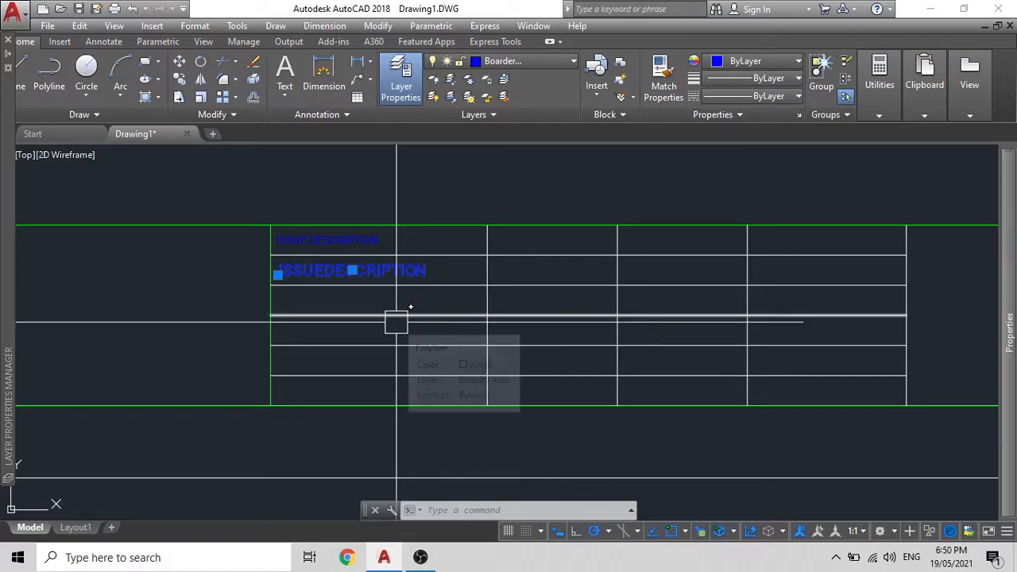
pyautogui.scroll(4, 330, 267)
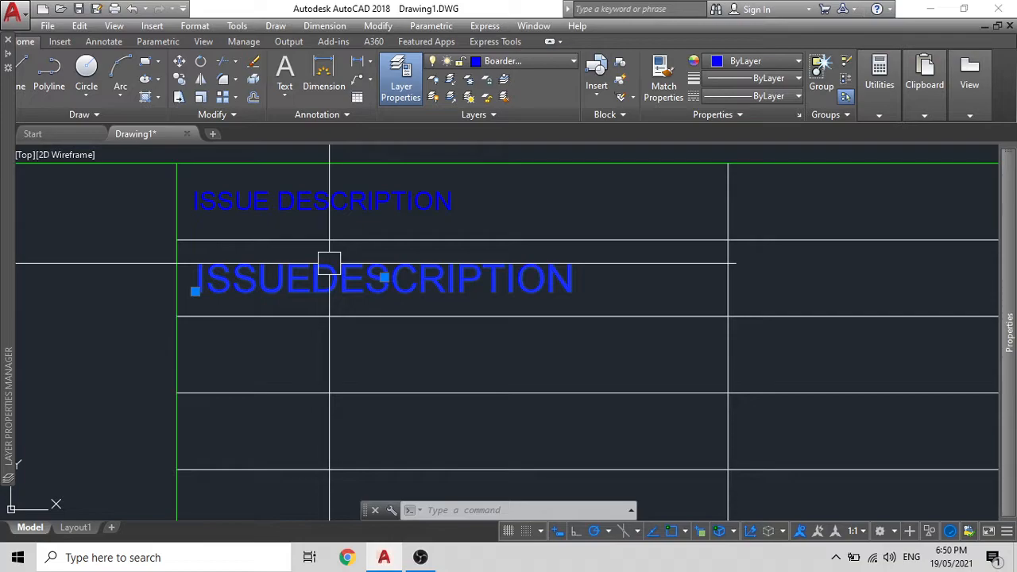
pyautogui.press('Escape')
pyautogui.click(304, 279)
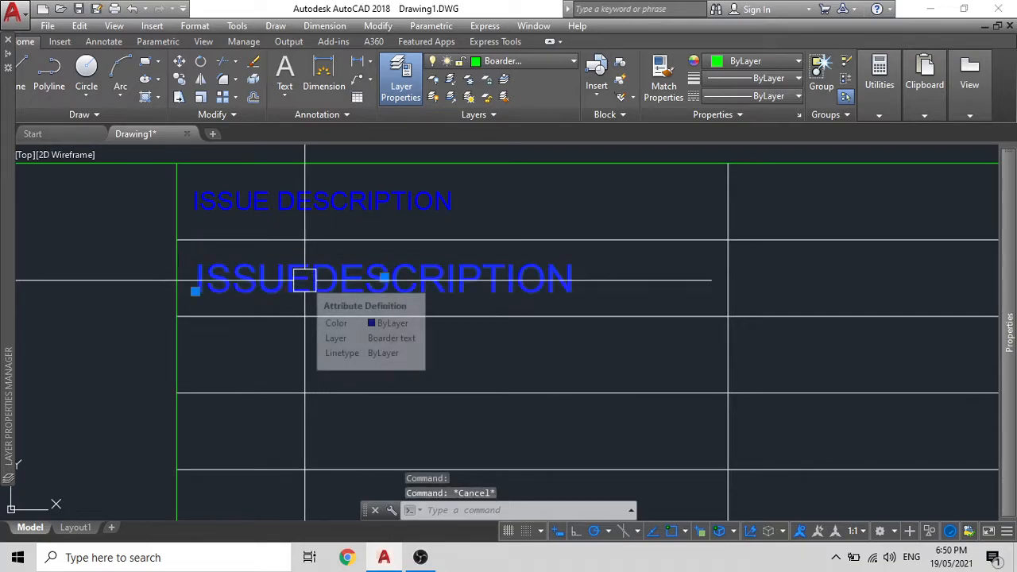
pyautogui.click(296, 203)
pyautogui.press('Escape')
pyautogui.click(282, 268)
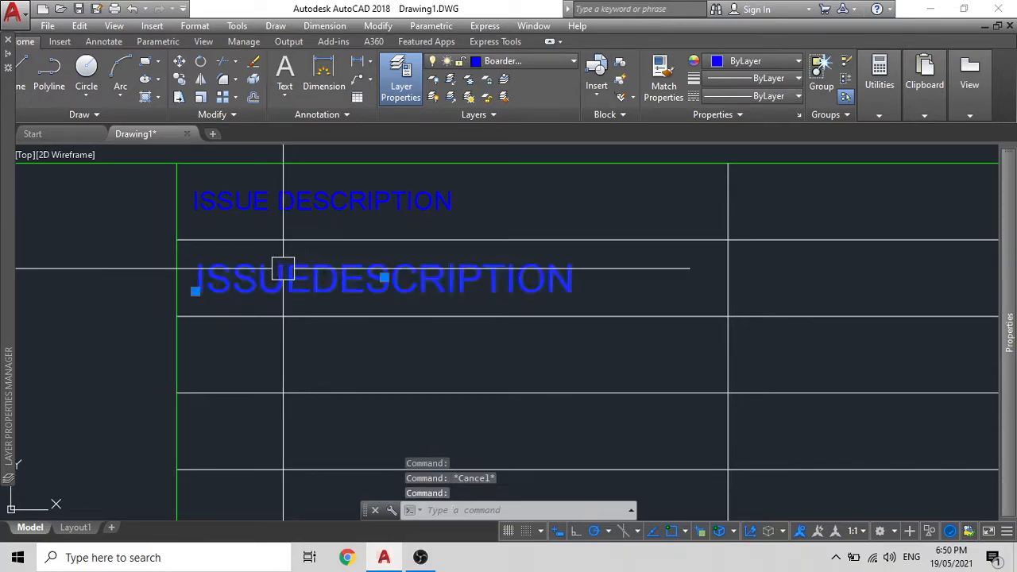
pyautogui.scroll(-4, 306, 253)
pyautogui.moveTo(1004, 302)
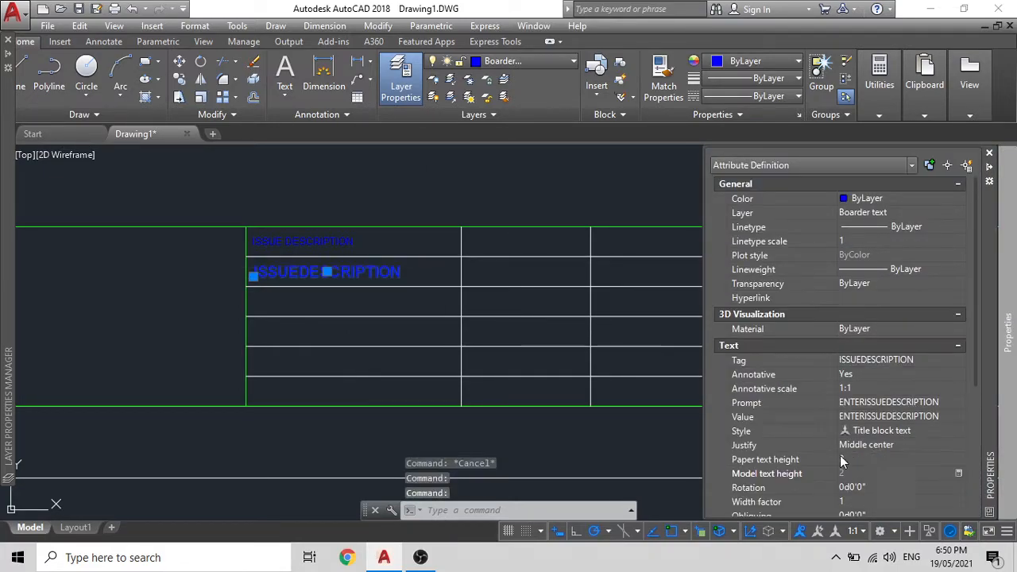
pyautogui.press('Escape')
# Step: Set the colour of the ISSUEDESCRIPTION attribute to index colour 101
pyautogui.scroll(4, 319, 268)
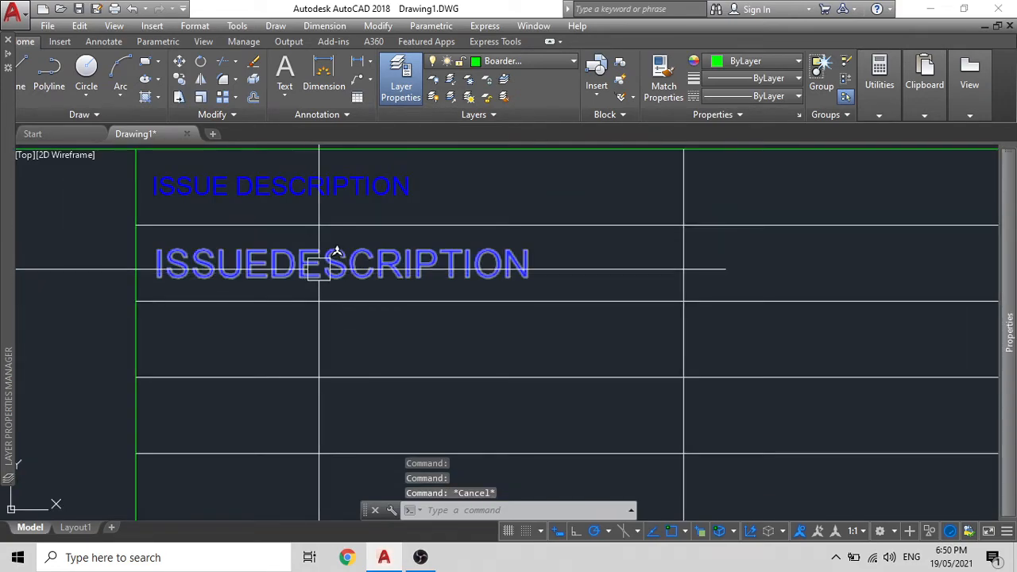
pyautogui.click(323, 265)
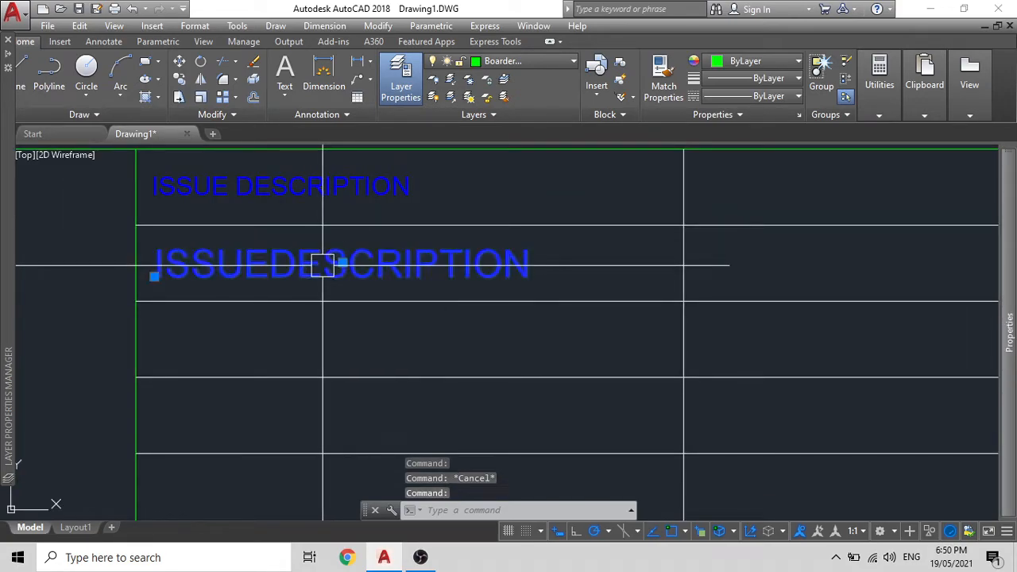
pyautogui.click(741, 63)
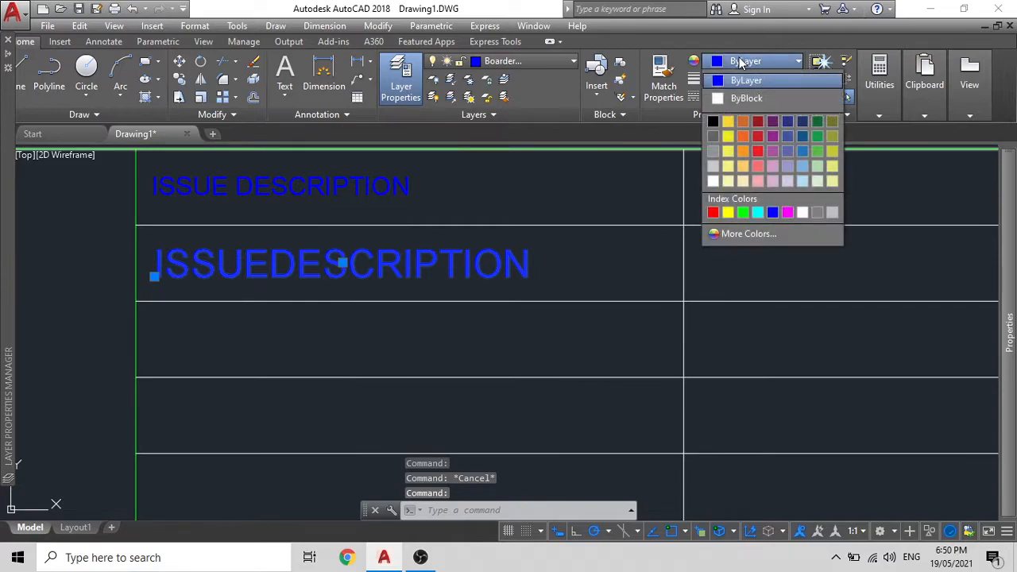
pyautogui.click(736, 234)
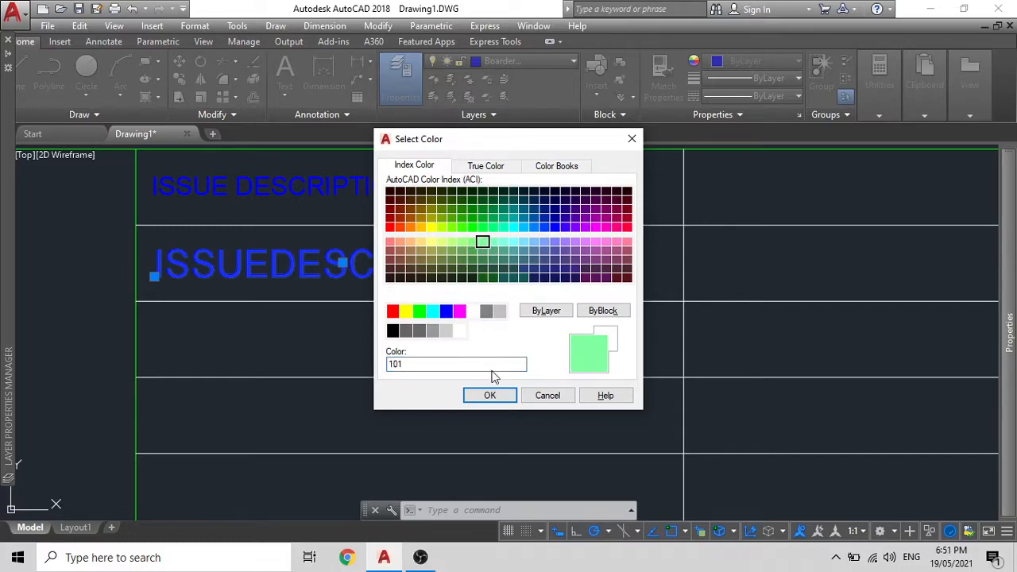
pyautogui.click(490, 395)
pyautogui.press('Escape')
pyautogui.scroll(-4, 369, 314)
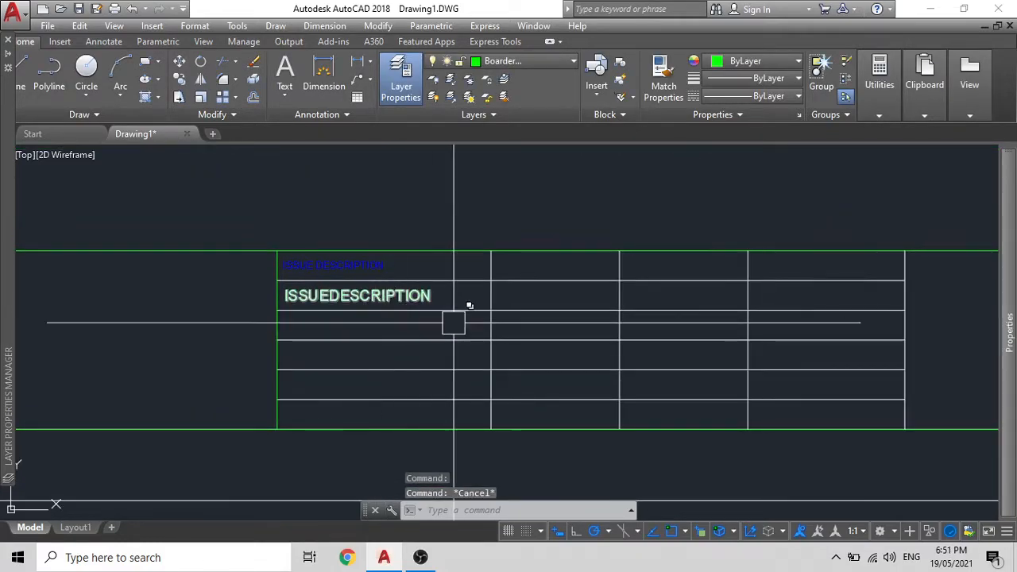
pyautogui.scroll(2, 330, 308)
pyautogui.click(350, 290)
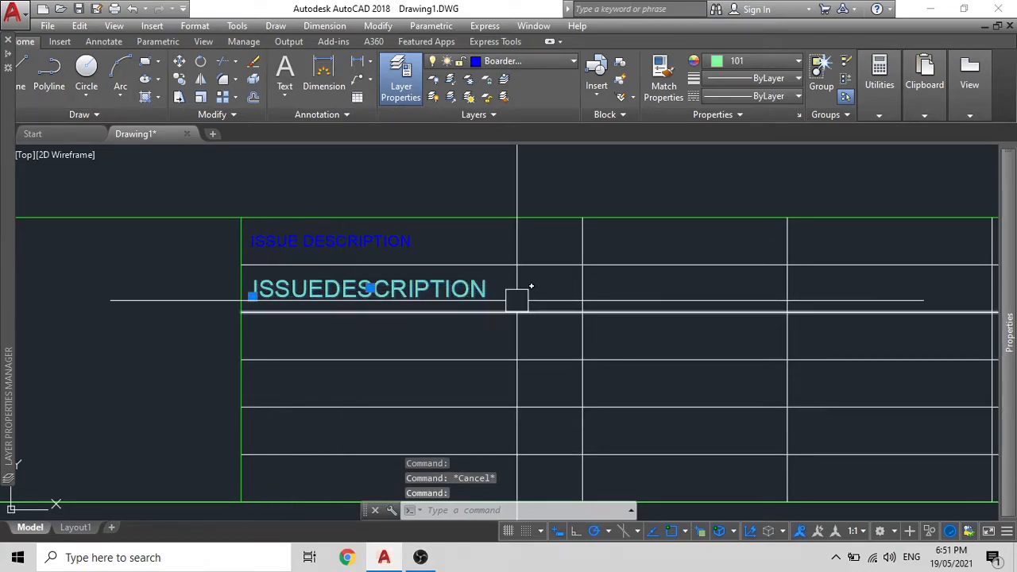
pyautogui.moveTo(417, 363); pyautogui.dragTo(469, 267, button='middle')
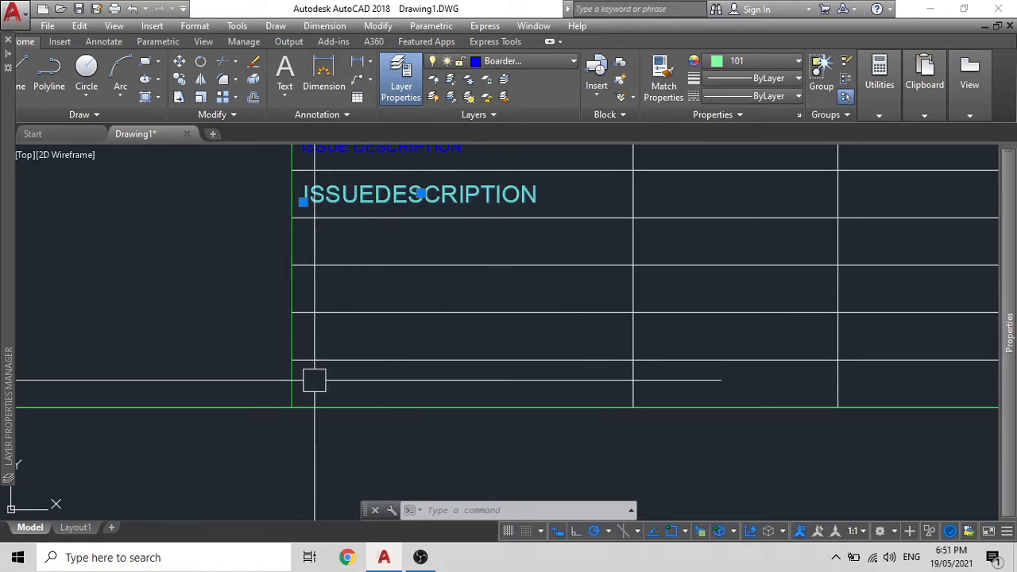
pyautogui.moveTo(438, 279); pyautogui.dragTo(438, 334, button='middle')
pyautogui.press('Escape')
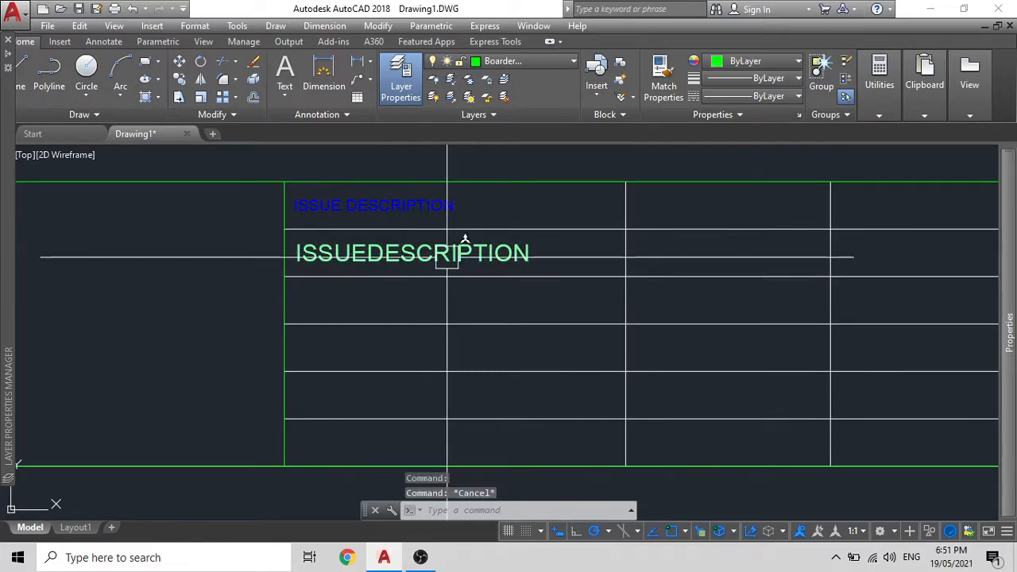
pyautogui.scroll(-4, 413, 266)
pyautogui.scroll(4, 409, 274)
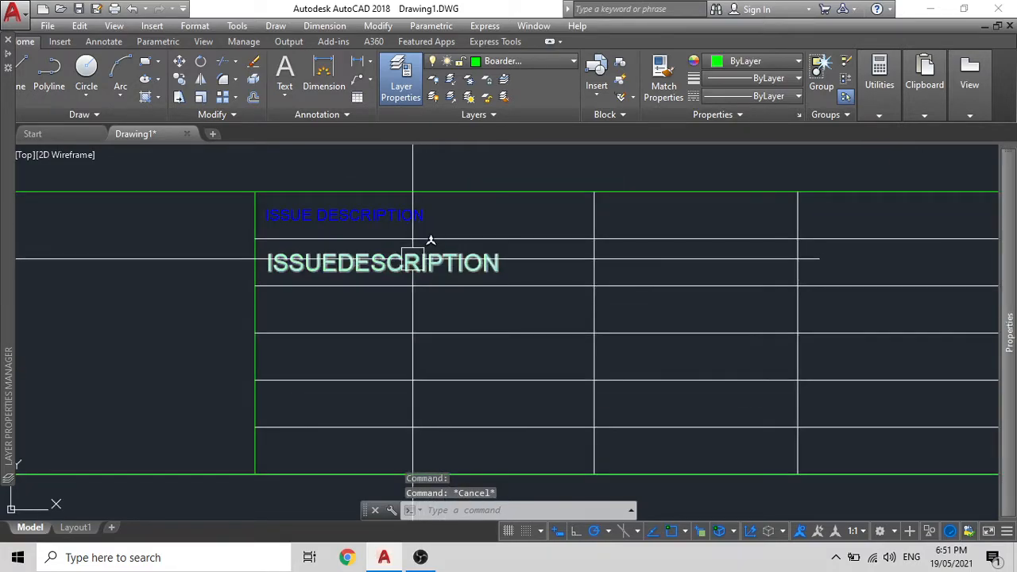
pyautogui.click(414, 261)
pyautogui.press('Escape')
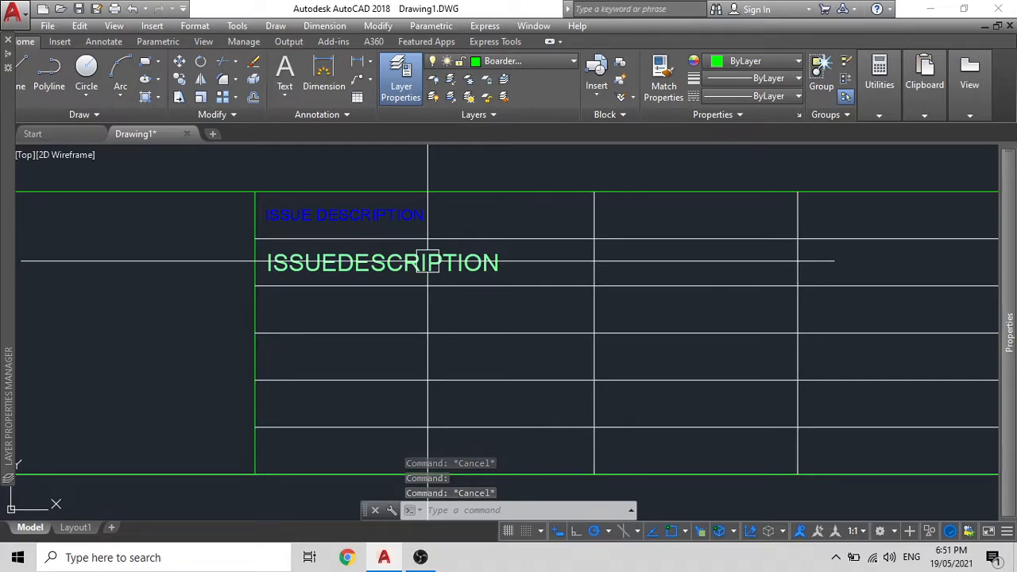
pyautogui.scroll(-2, 428, 263)
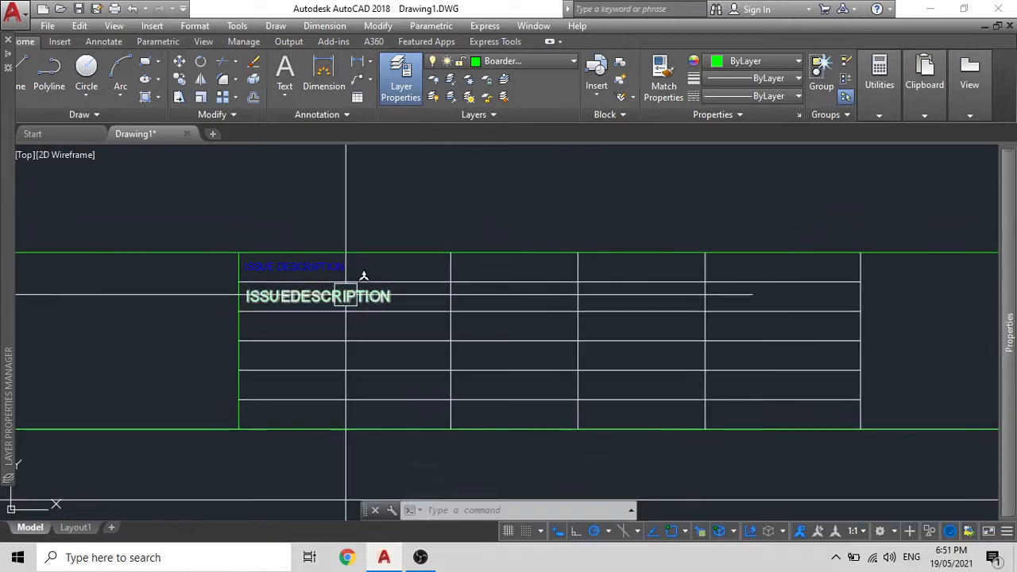
# Step: Copy the ISSUE DESCRIPTION heading from its cell corner to the second, third and last columns of the title block
pyautogui.scroll(4, 311, 263)
pyautogui.click(312, 267)
pyautogui.write('CO')
pyautogui.press('Return')
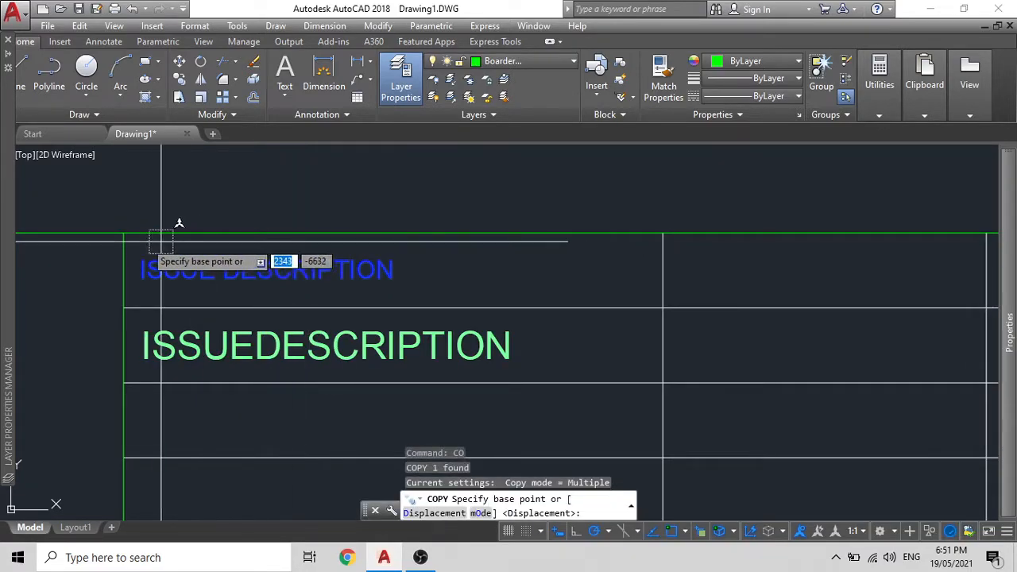
pyautogui.click(124, 233)
pyautogui.scroll(-4, 646, 235)
pyautogui.moveTo(646, 235); pyautogui.dragTo(478, 268, button='middle')
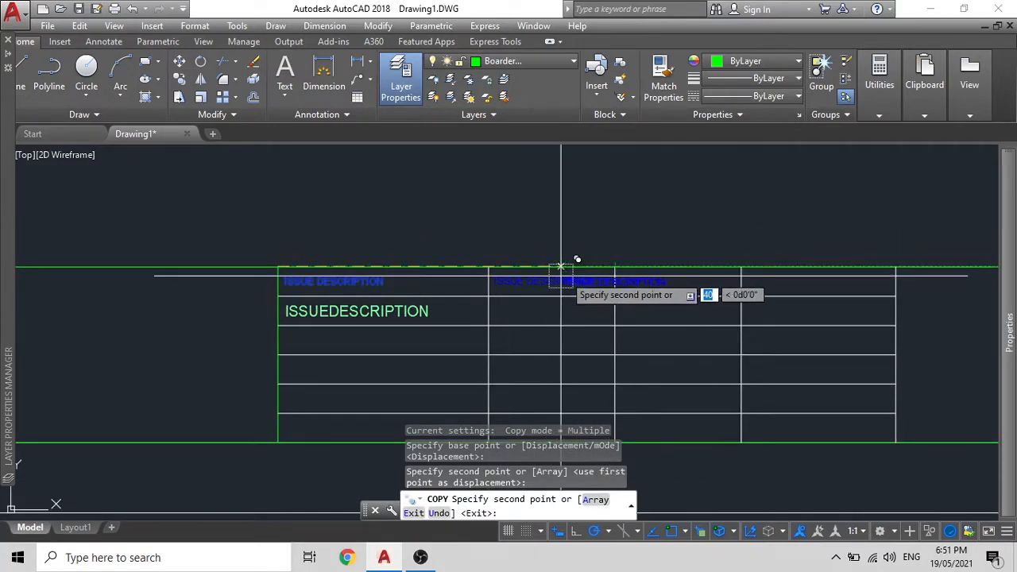
pyautogui.scroll(-2, 578, 303)
pyautogui.scroll(2, 655, 285)
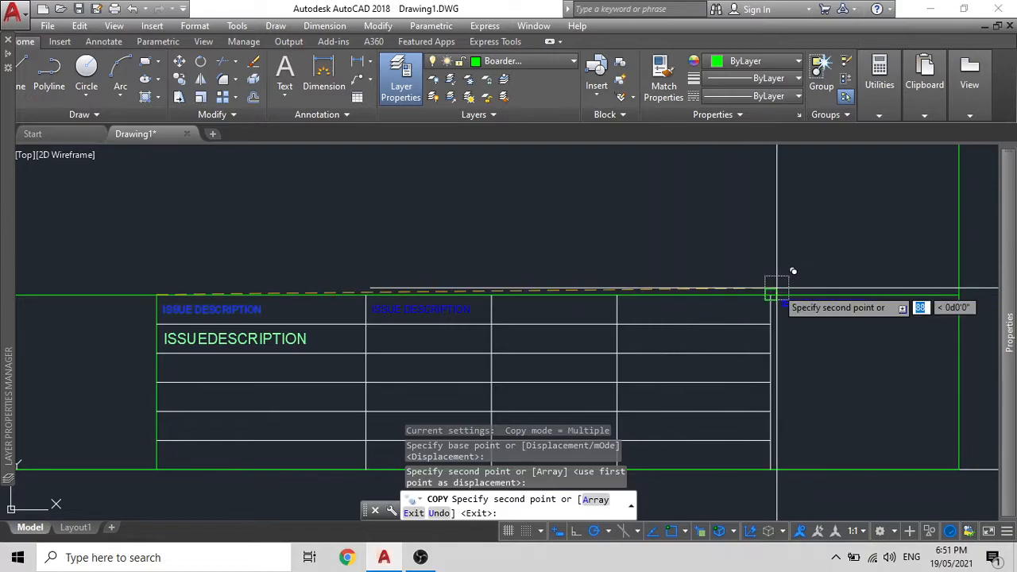
pyautogui.click(492, 295)
pyautogui.click(770, 295)
pyautogui.press('Escape')
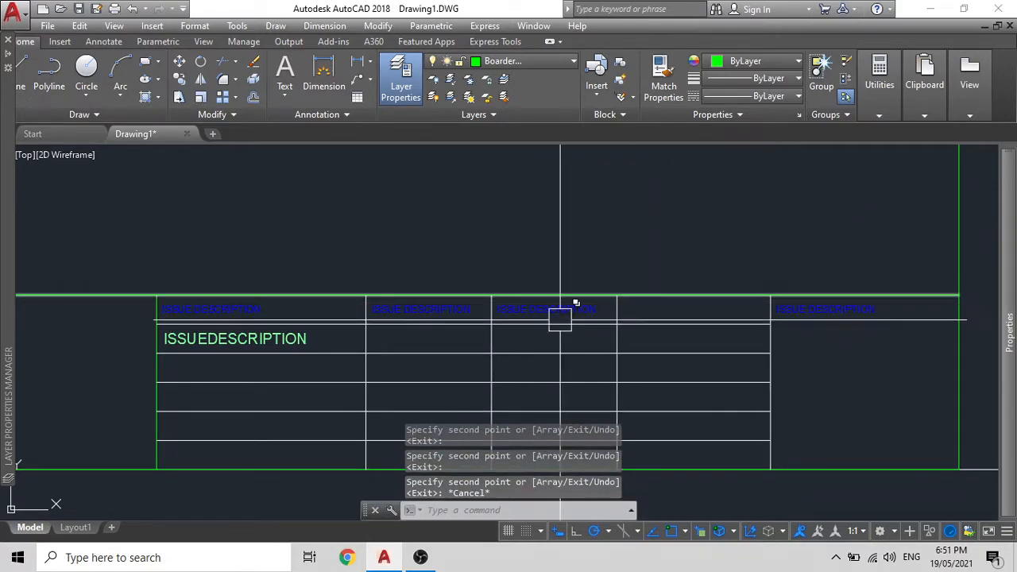
# Step: Change the second column's heading to ISSUE DATE and fit the text frame to it
pyautogui.scroll(4, 445, 227)
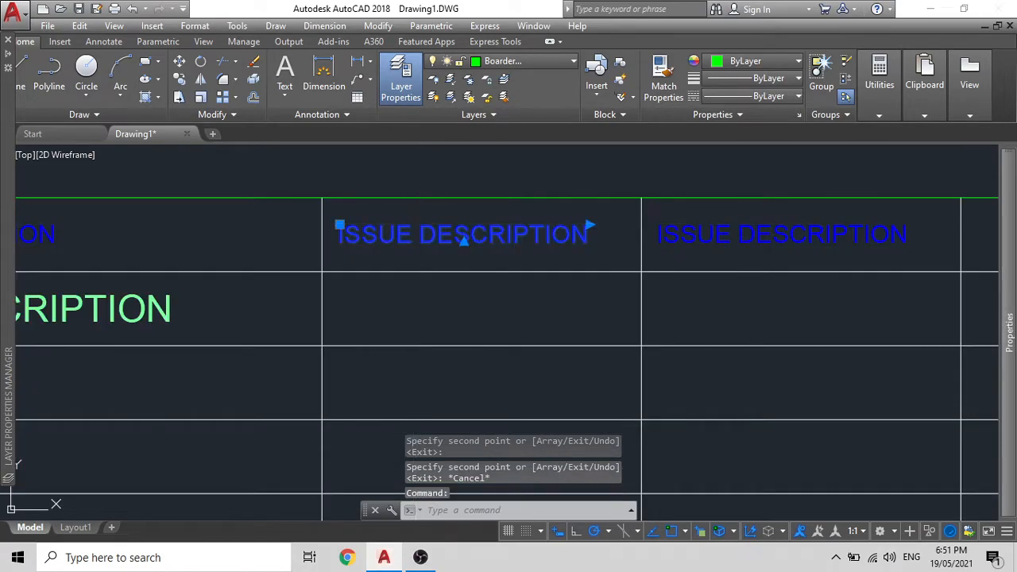
pyautogui.doubleClick(417, 229)
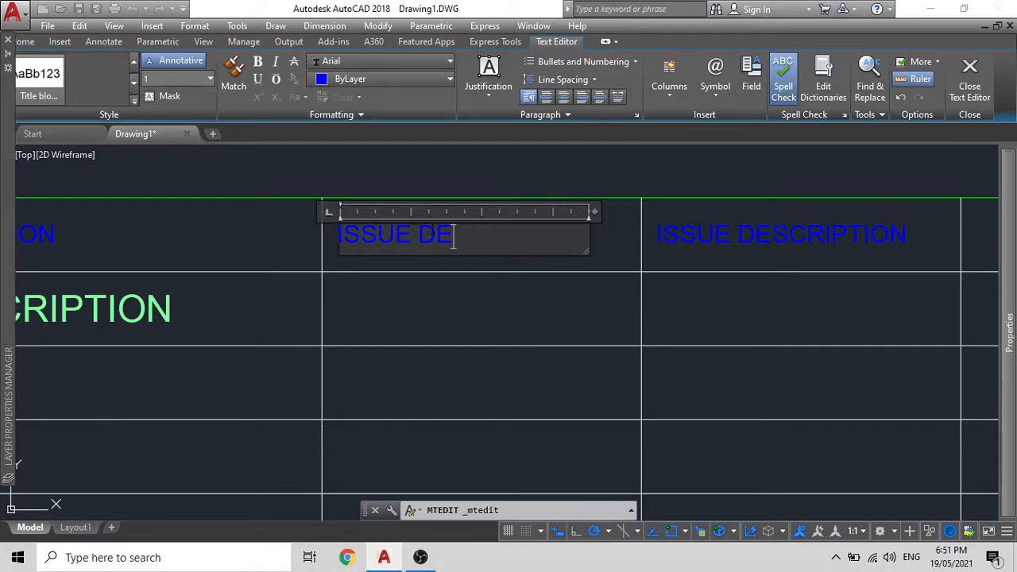
pyautogui.doubleClick(593, 211)
pyautogui.click(563, 230)
# Step: Change the third column's heading to PROJECT NO and fit the text frame to it
pyautogui.scroll(-4, 404, 227)
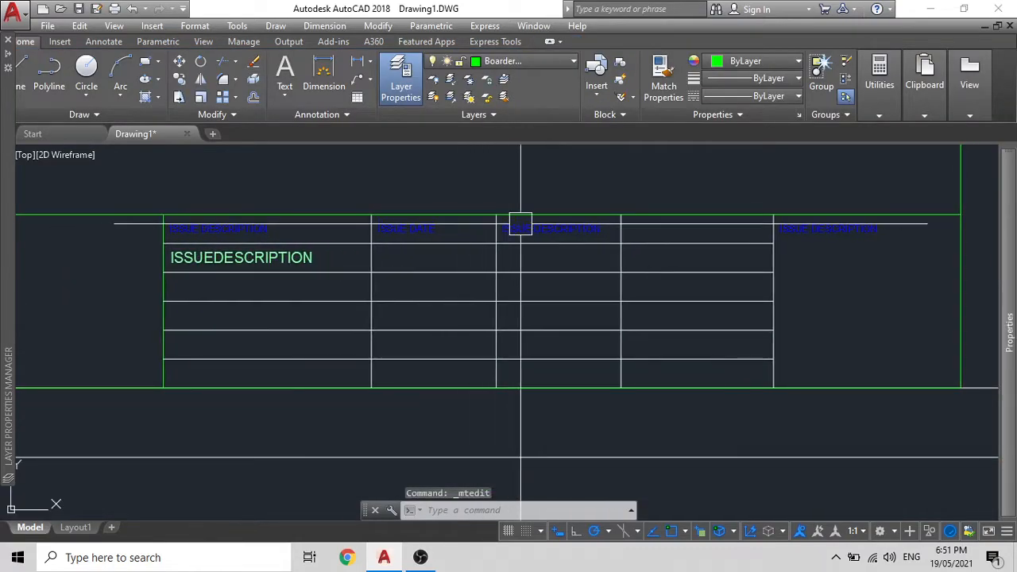
pyautogui.scroll(4, 557, 229)
pyautogui.doubleClick(559, 229)
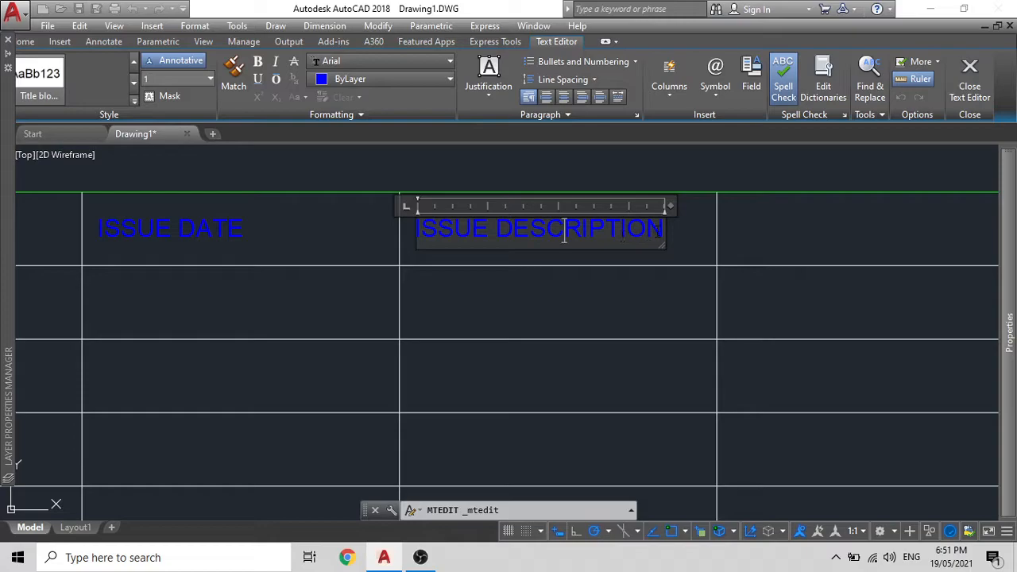
pyautogui.write('PROJECT NO')
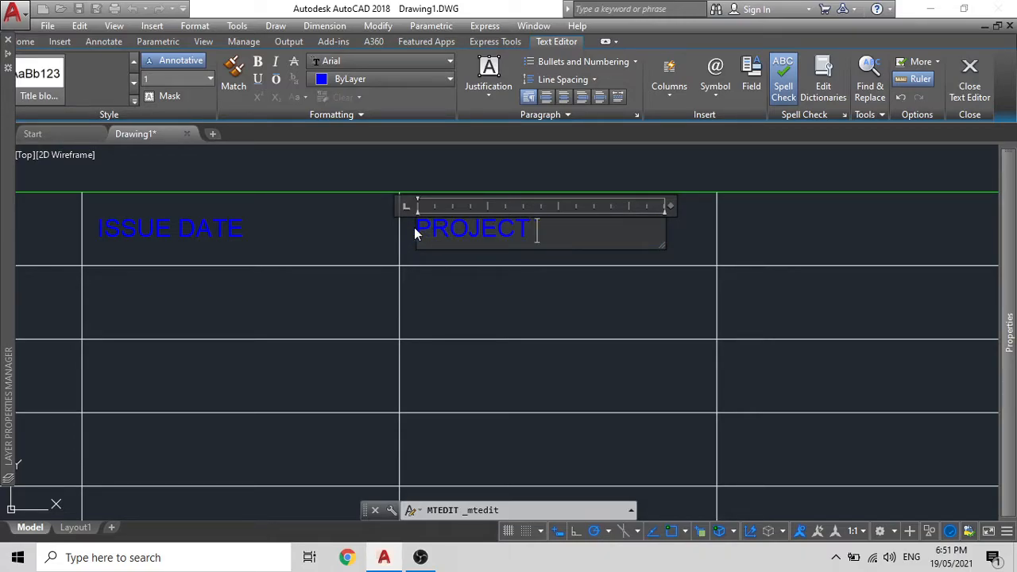
pyautogui.doubleClick(669, 204)
pyautogui.scroll(-2, 544, 244)
pyautogui.click(551, 193)
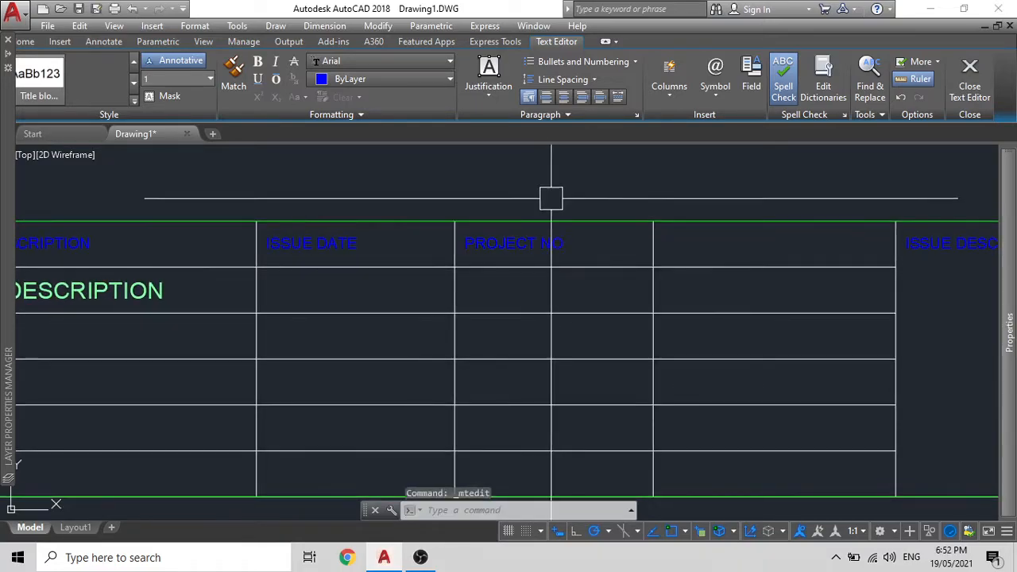
pyautogui.scroll(2, 511, 244)
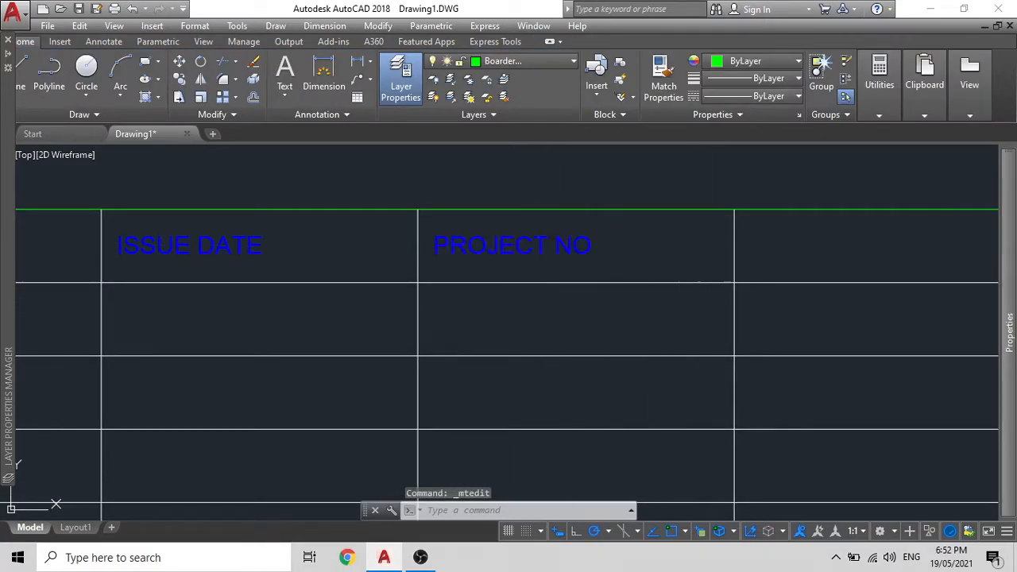
pyautogui.write('O')
pyautogui.press('Return')
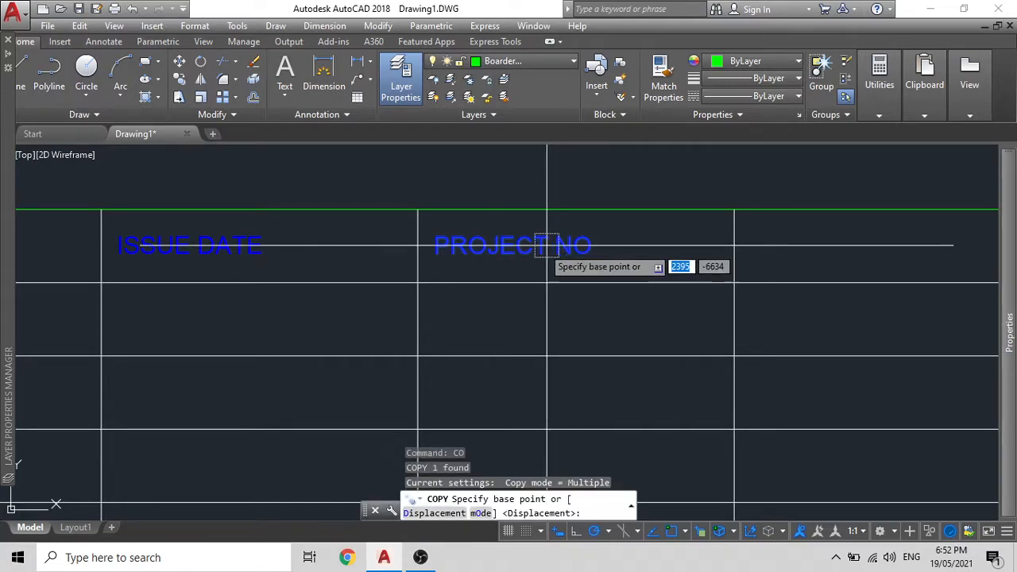
pyautogui.click(418, 282)
pyautogui.press('Escape')
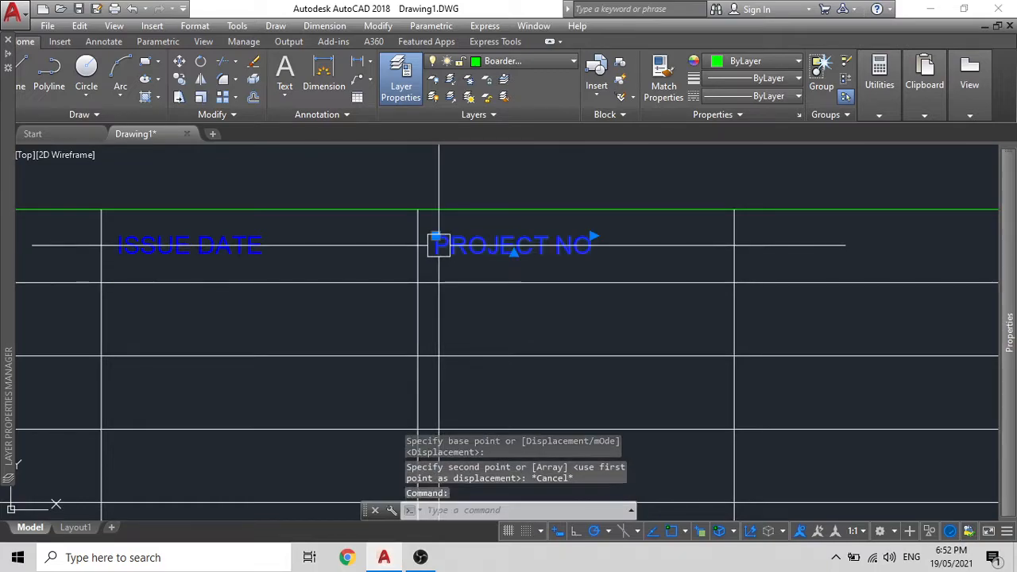
# Step: Copy the PROJECT NO heading from its cell corner down into the five rows below it in the third column
pyautogui.press('Return')
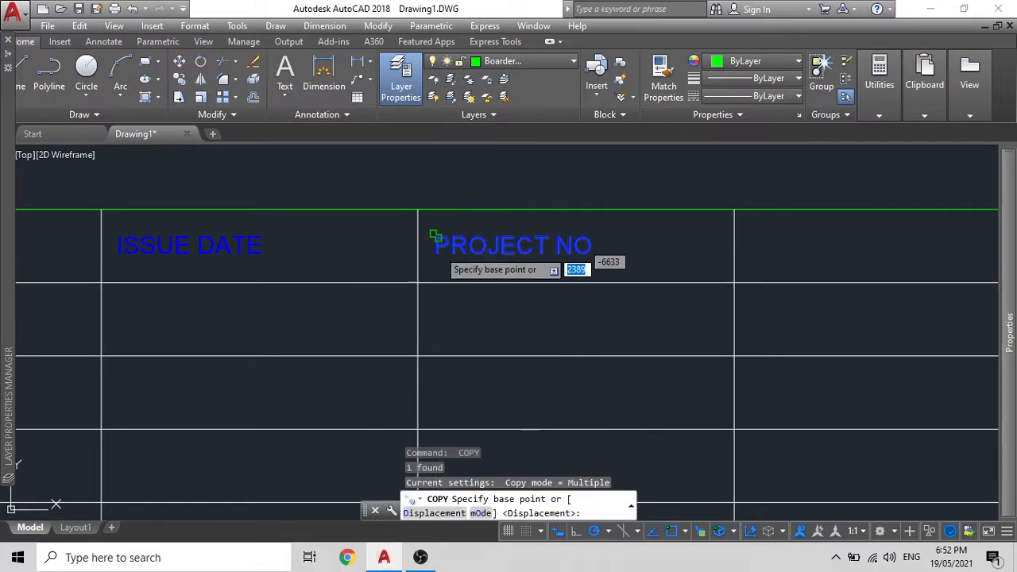
pyautogui.click(418, 283)
pyautogui.click(418, 355)
pyautogui.moveTo(417, 355); pyautogui.dragTo(423, 221, button='middle')
pyautogui.click(423, 222)
pyautogui.click(423, 295)
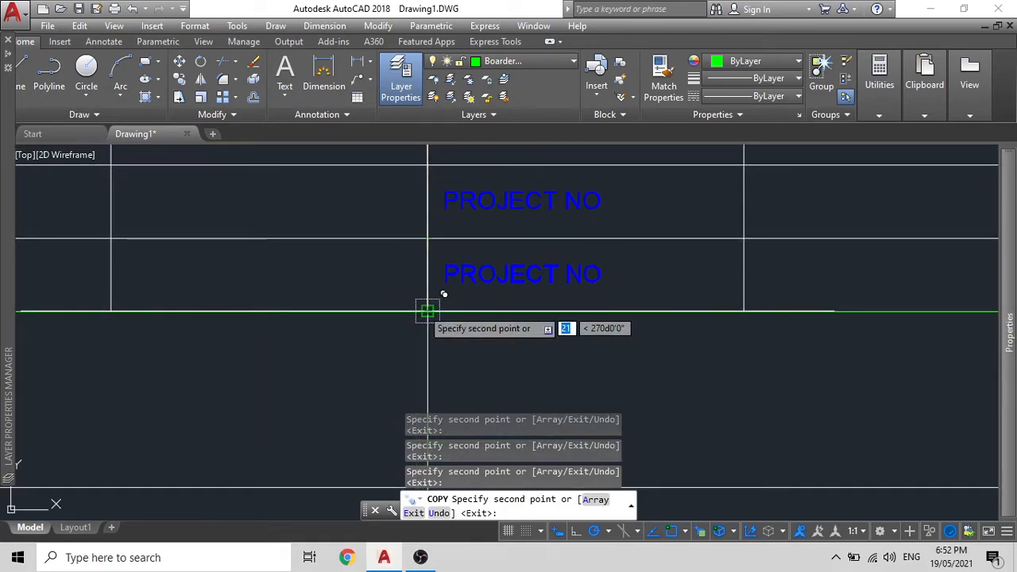
pyautogui.press('Escape')
pyautogui.scroll(-4, 429, 292)
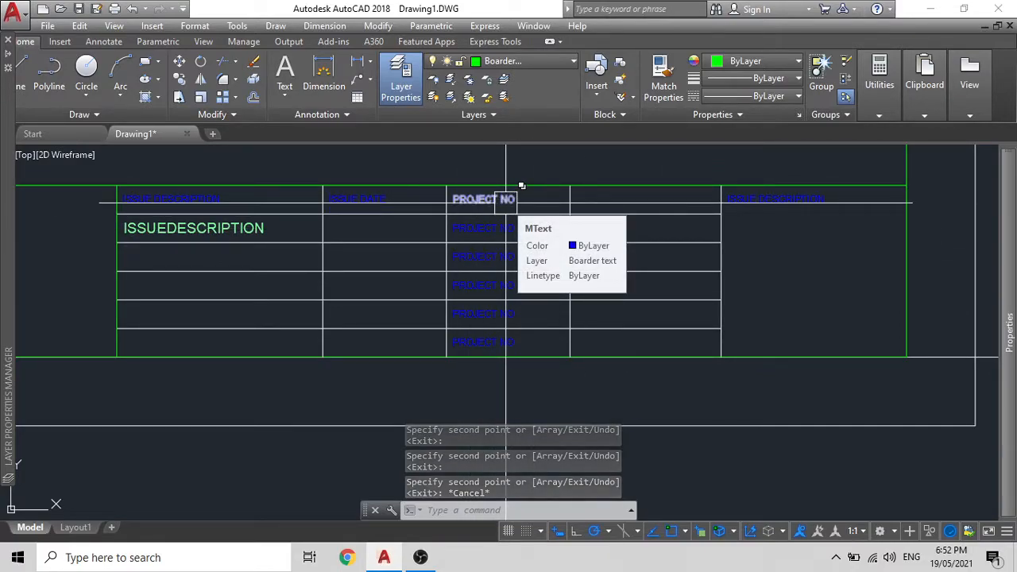
# Step: Change the third column's second-row heading to DISCIPLINE and fit the text frame to it
pyautogui.doubleClick(462, 227)
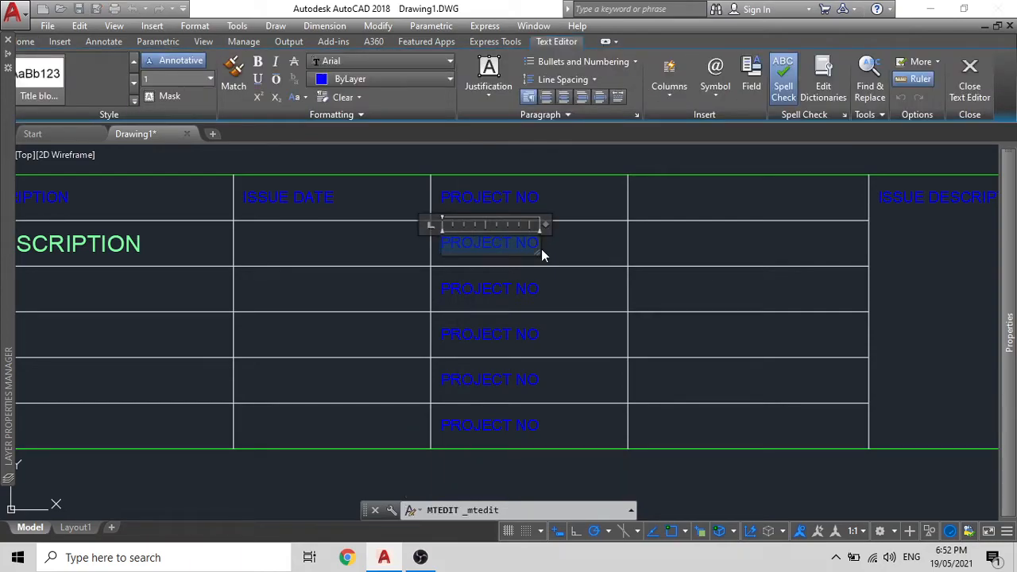
pyautogui.write('DI')
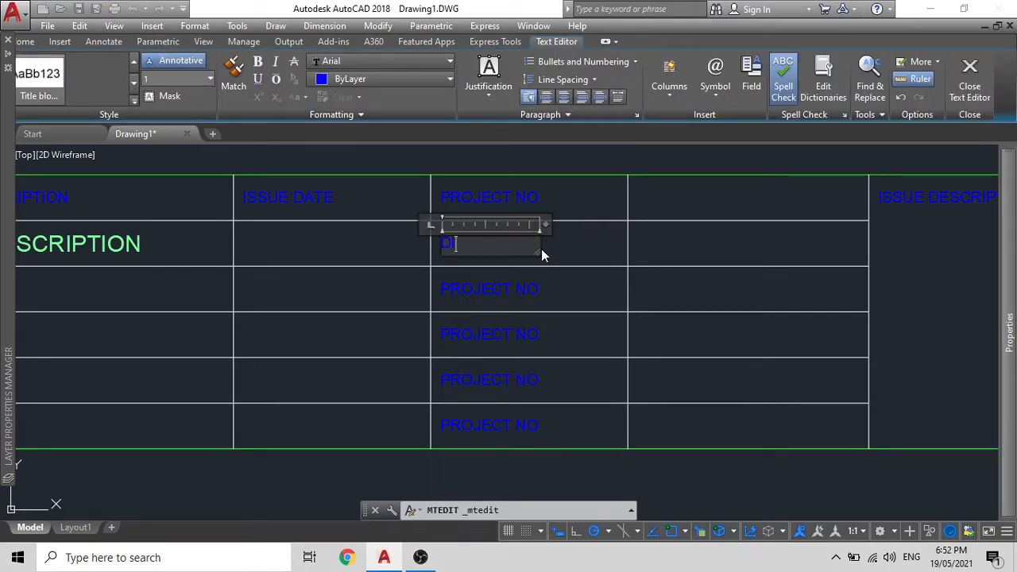
pyautogui.write('SCIPLINE')
pyautogui.moveTo(546, 225); pyautogui.dragTo(532, 225)
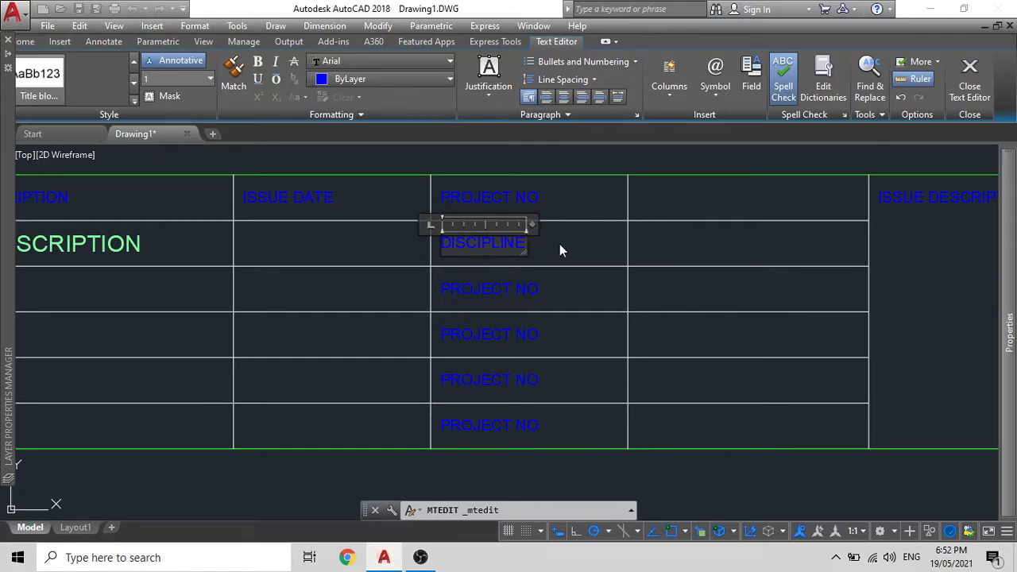
pyautogui.click(561, 250)
# Step: Change the third column's third-row heading to DATE DRAWN and widen its text frame to keep it on one line
pyautogui.doubleClick(502, 290)
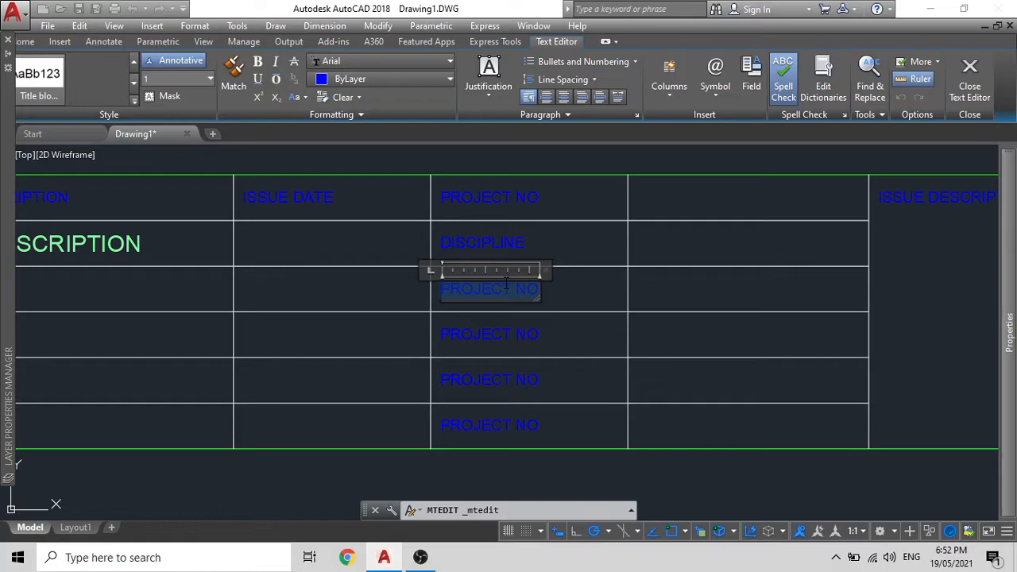
pyautogui.write('DATE DRAWN')
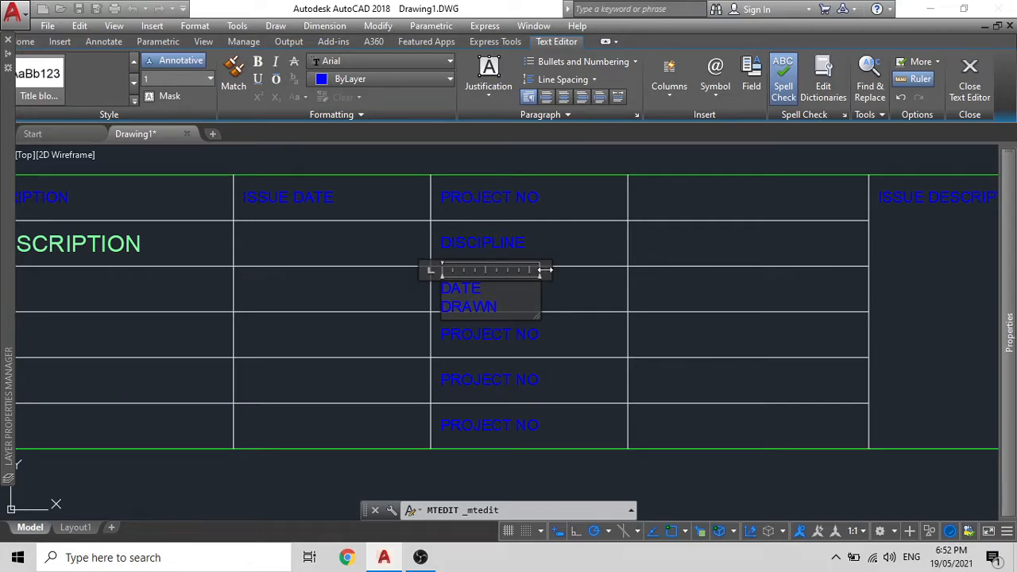
pyautogui.moveTo(539, 271); pyautogui.dragTo(586, 274)
pyautogui.click(711, 279)
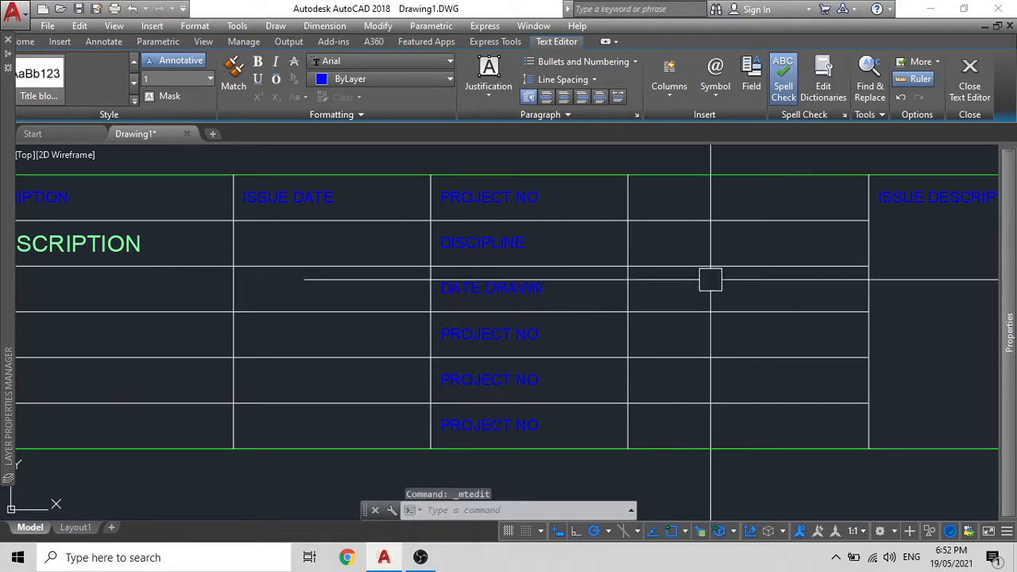
# Step: Change the third column's fourth-row heading to SCALE and fit the text frame to it
pyautogui.doubleClick(526, 325)
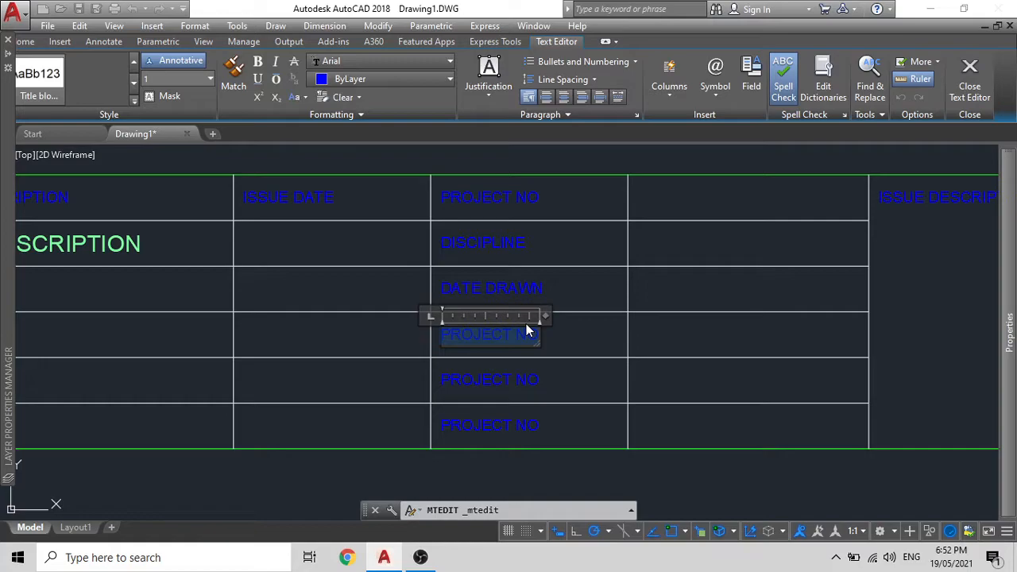
pyautogui.write('SCALE')
pyautogui.doubleClick(545, 314)
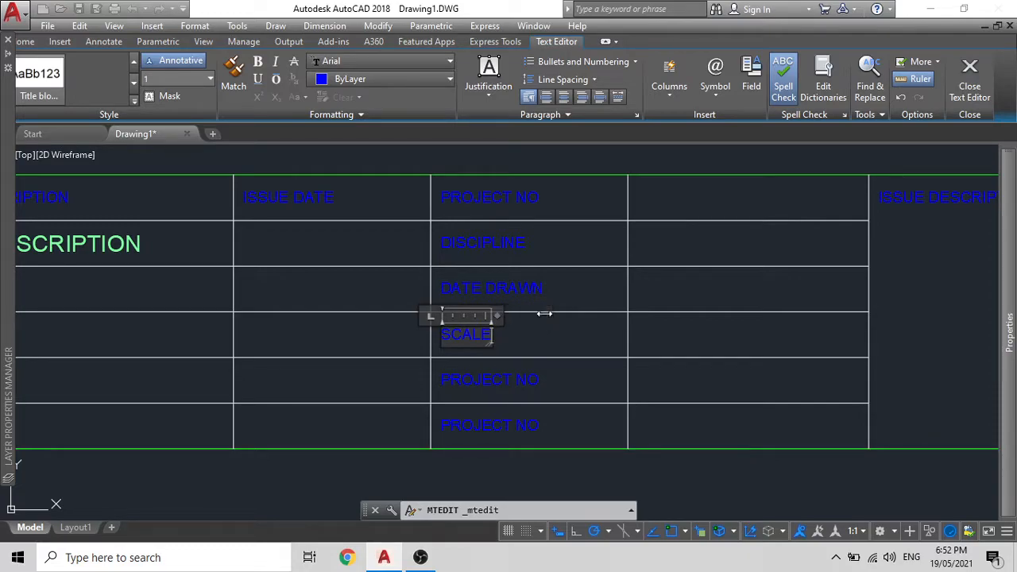
pyautogui.click(391, 329)
# Step: Change the third column's fifth-row heading to DRAWN BY and fit the text frame to it
pyautogui.doubleClick(452, 379)
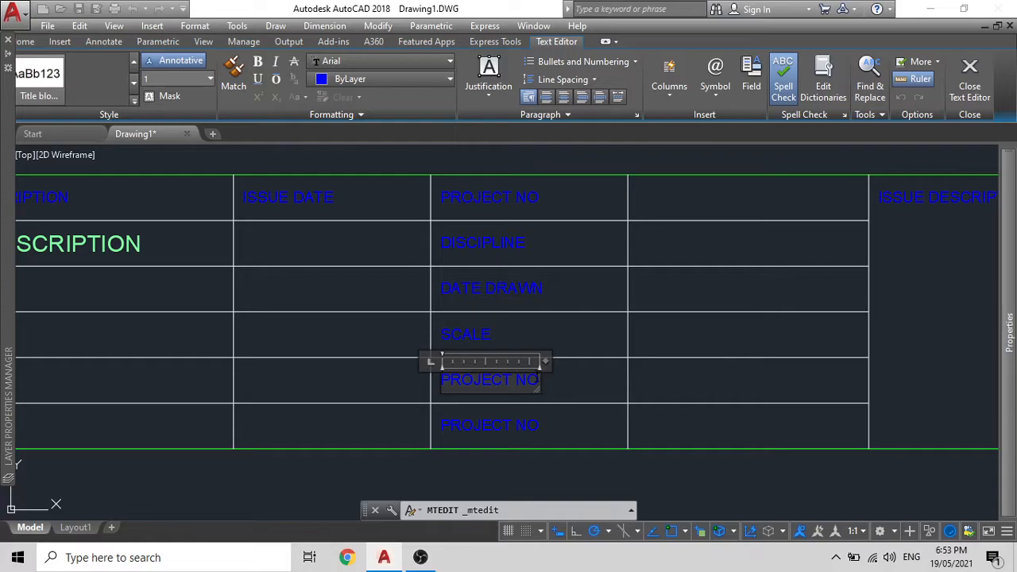
pyautogui.moveTo(539, 380); pyautogui.dragTo(442, 380)
pyautogui.write('DRAWN BY')
pyautogui.moveTo(543, 362); pyautogui.dragTo(529, 362)
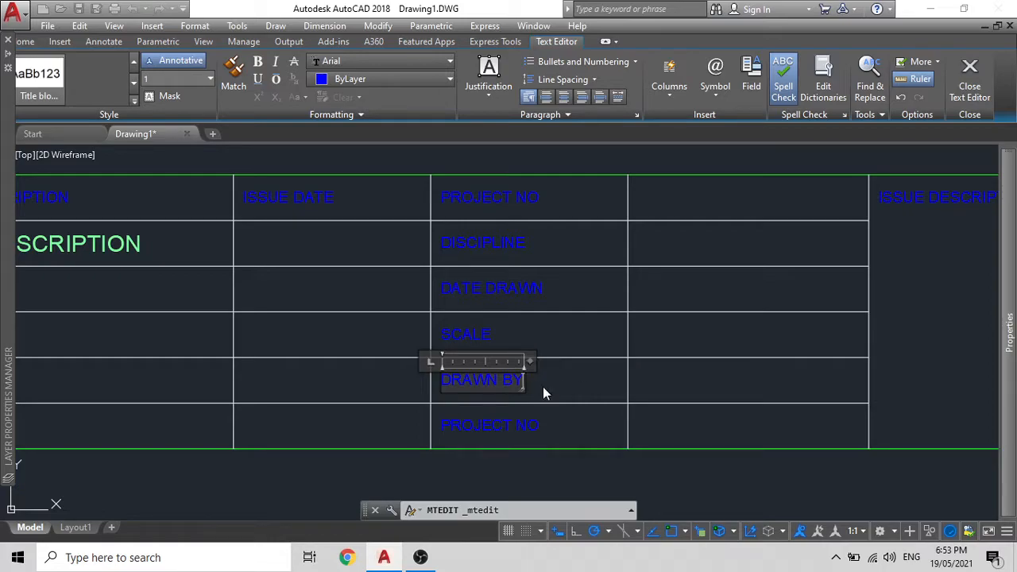
pyautogui.click(569, 372)
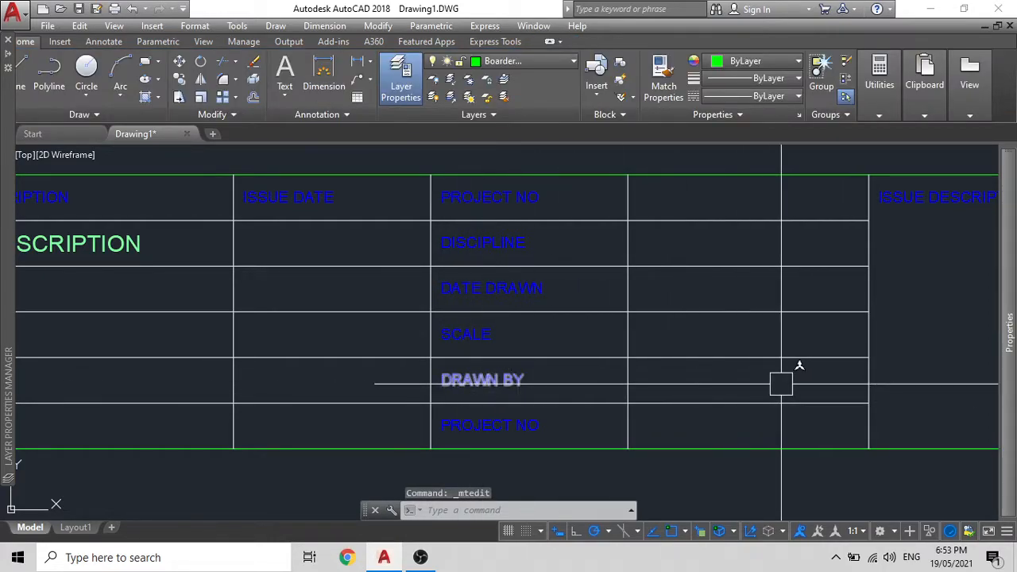
# Step: Change the third column's last-row heading to CHECKED BY and widen its text frame to keep it on one line
pyautogui.click(520, 433)
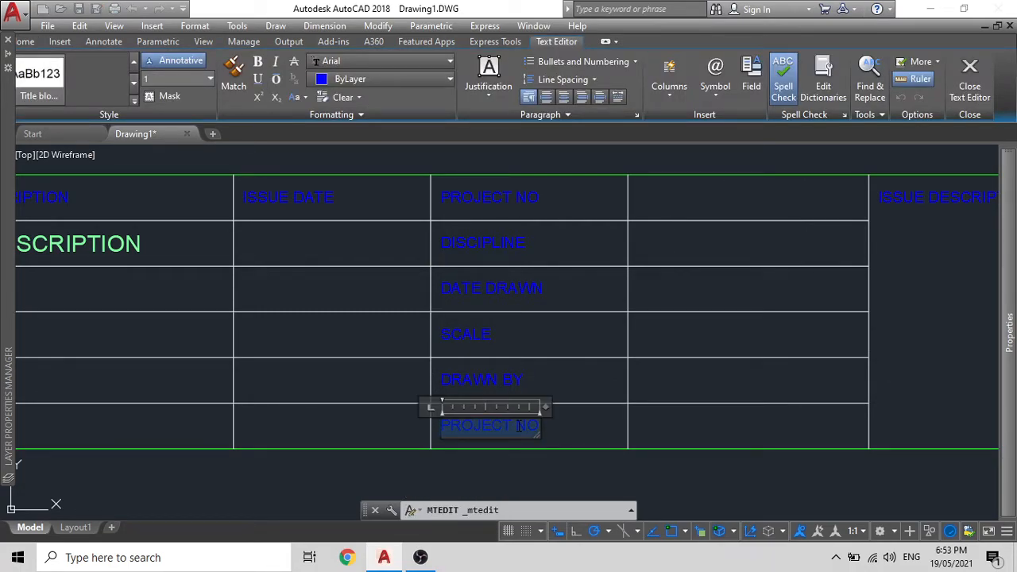
pyautogui.write('CHECKED BY')
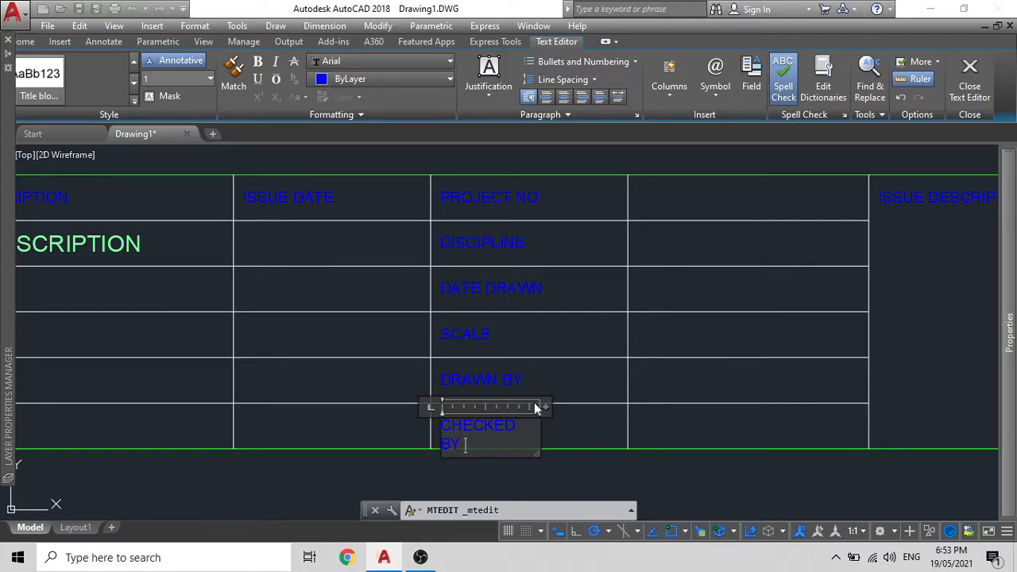
pyautogui.moveTo(543, 406)
pyautogui.mouseDown()
pyautogui.moveTo(569, 407)
pyautogui.moveTo(548, 406)
pyautogui.mouseUp()
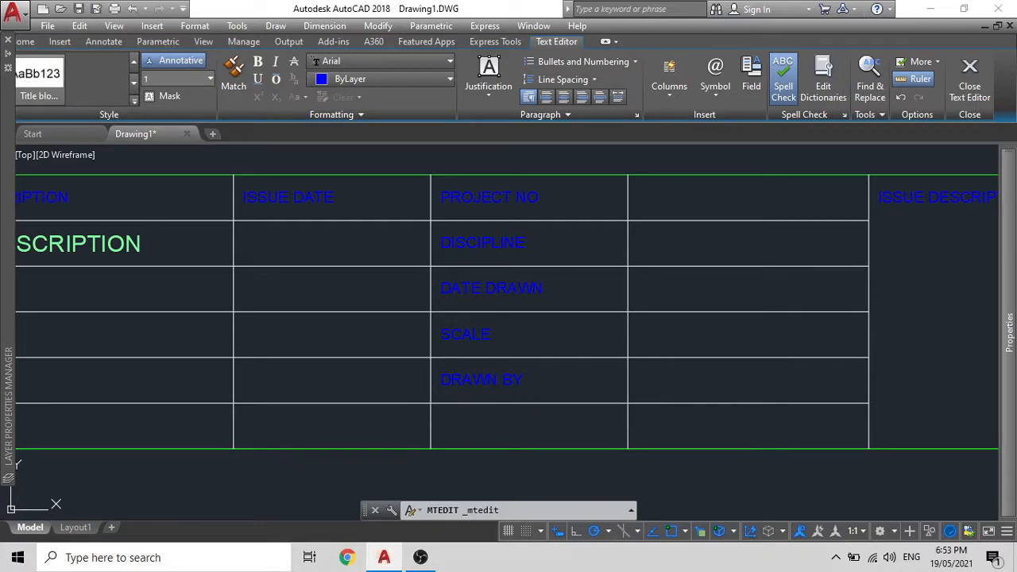
pyautogui.press('Escape')
pyautogui.scroll(-2, 539, 390)
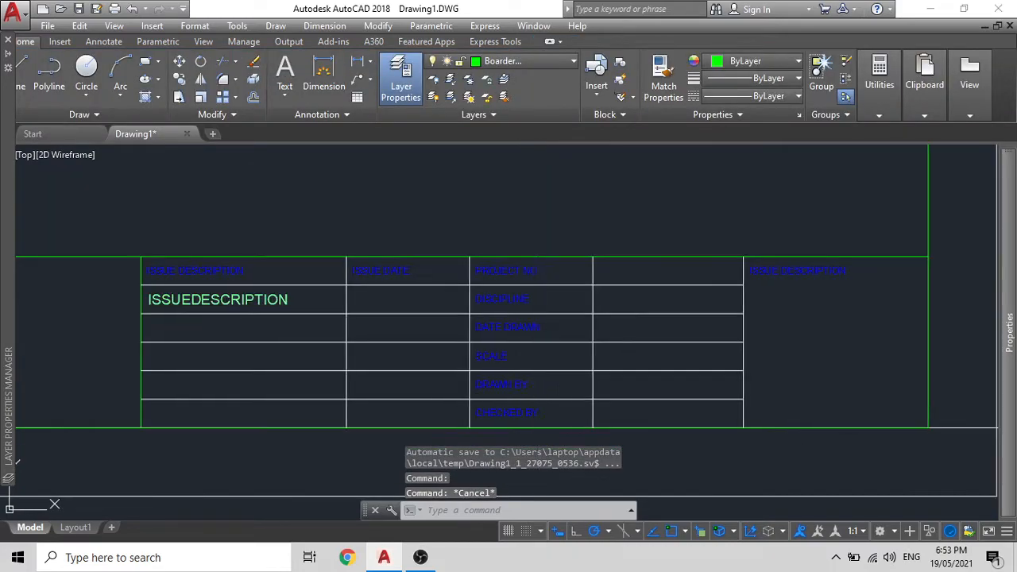
pyautogui.moveTo(538, 390); pyautogui.dragTo(435, 393, button='middle')
pyautogui.scroll(2, 427, 277)
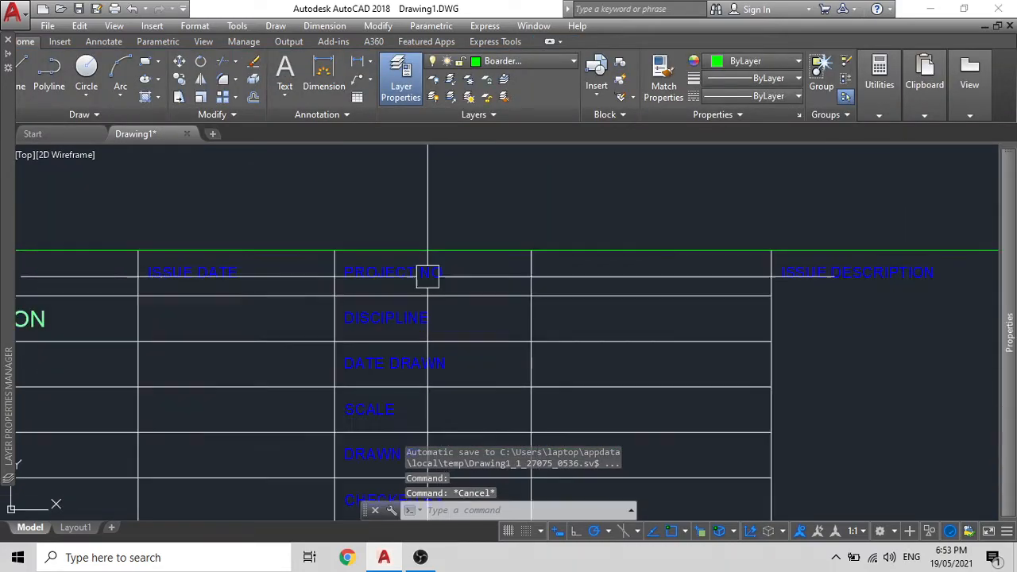
pyautogui.scroll(-2, 398, 266)
pyautogui.click(140, 295)
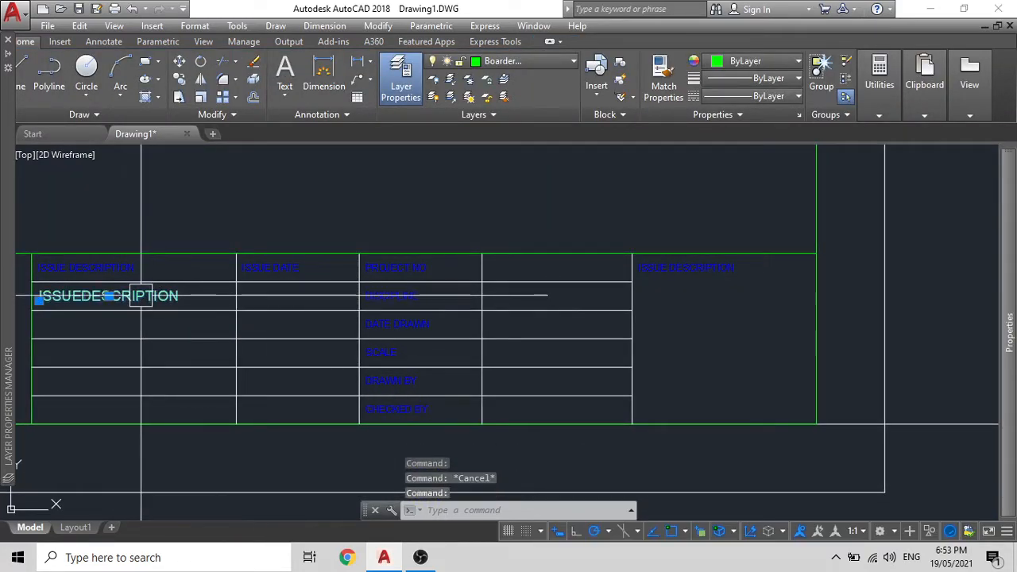
pyautogui.write('i')
pyautogui.press('Escape')
# Step: Copy the ISSUEDESCRIPTION attribute from its cell corner to the fourth column's second row, beside DISCIPLINE
pyautogui.click(141, 293)
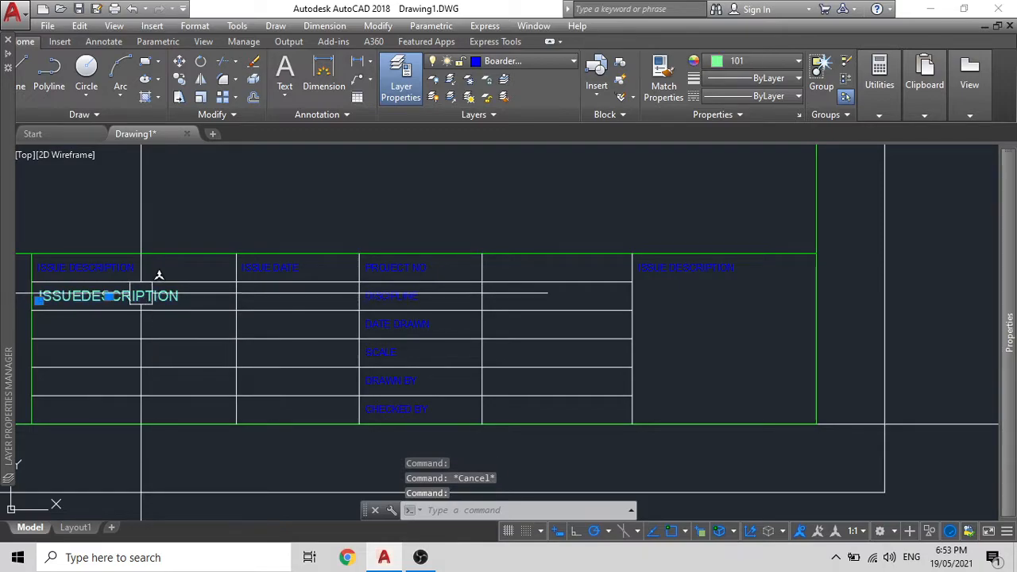
pyautogui.write('co')
pyautogui.press('Return')
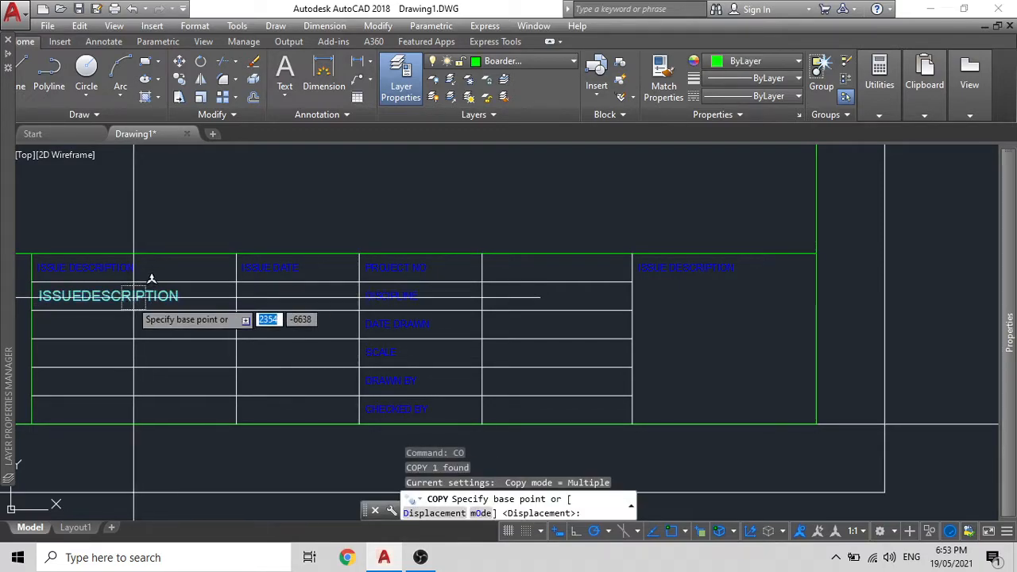
pyautogui.click(31, 310)
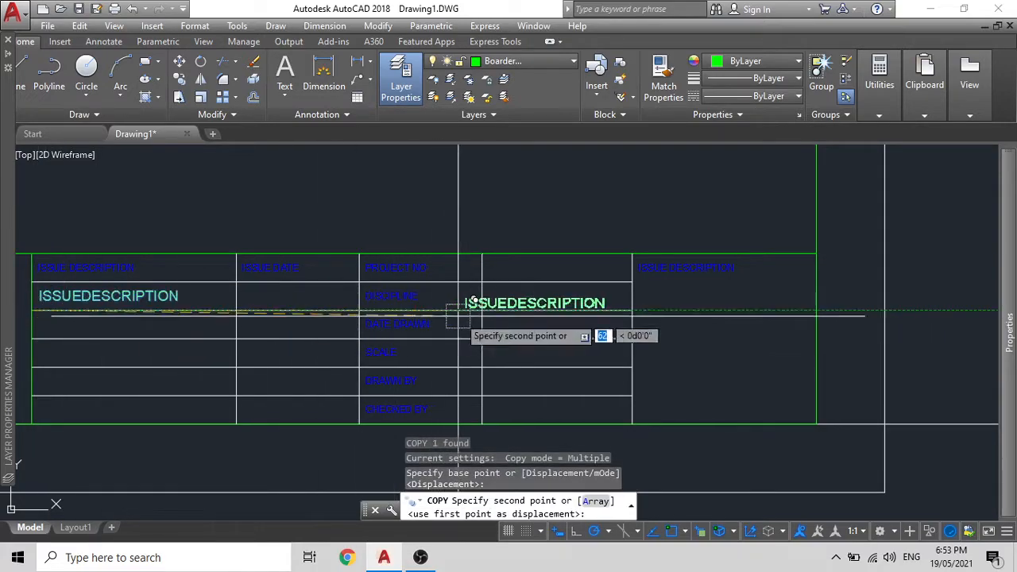
pyautogui.click(484, 312)
pyautogui.press('Return')
# Step: Check the paper text height of the ISSUEDESCRIPTION attribute in the first column
pyautogui.scroll(-1, 376, 342)
pyautogui.moveTo(377, 342); pyautogui.dragTo(556, 309, button='middle')
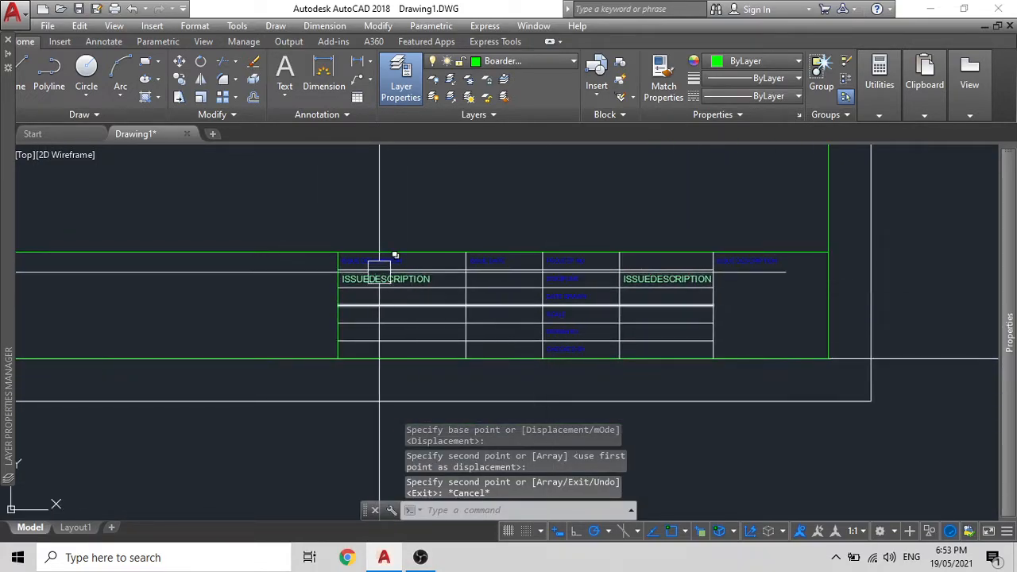
pyautogui.scroll(1, 380, 272)
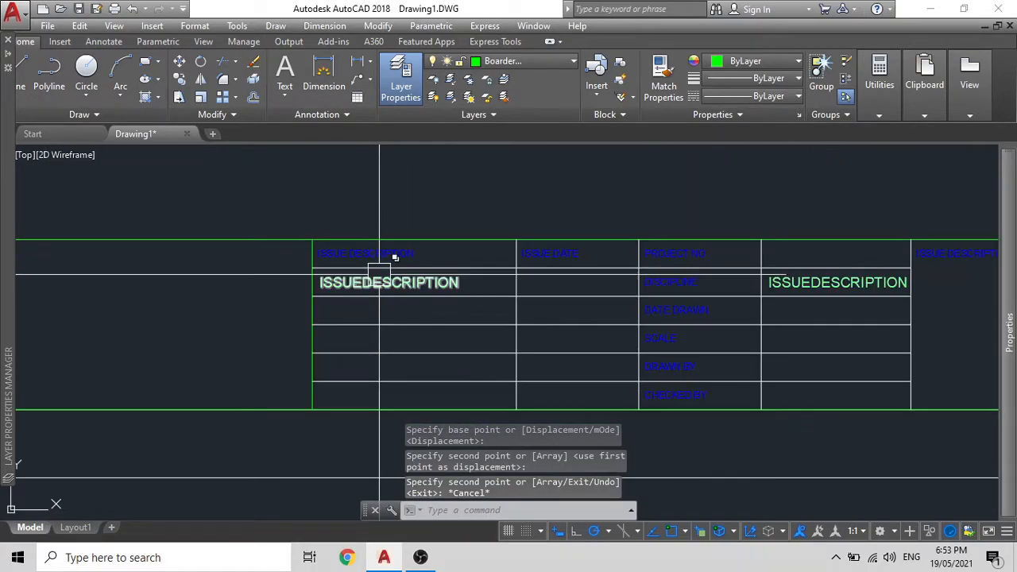
pyautogui.click(457, 282)
pyautogui.moveTo(1008, 334)
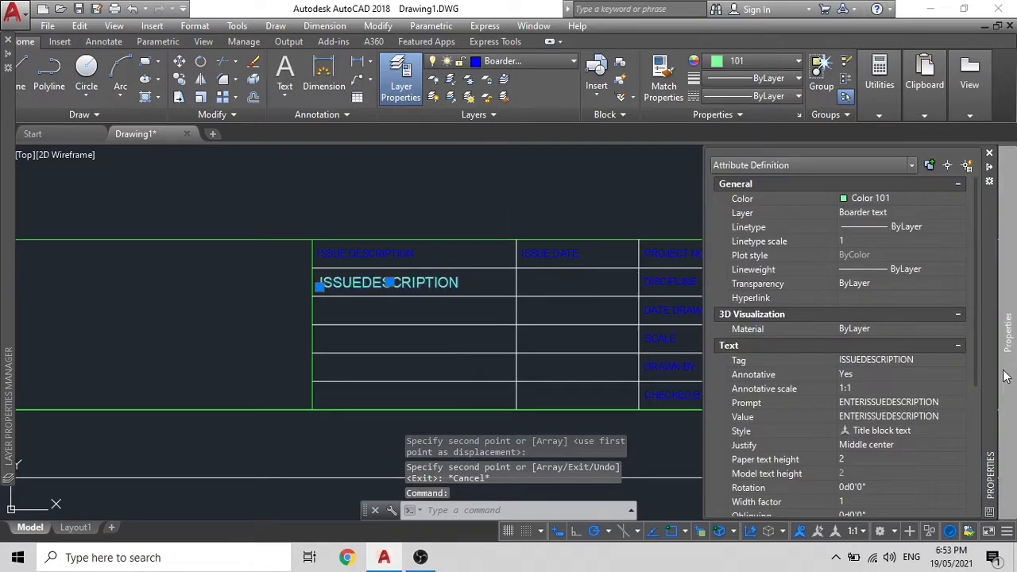
pyautogui.click(866, 460)
pyautogui.press('Escape')
# Step: Set the paper text height of all six third-column headings, from PROJECT NO to CHECKED BY, to 1.5
pyautogui.moveTo(559, 318); pyautogui.dragTo(398, 302, button='middle')
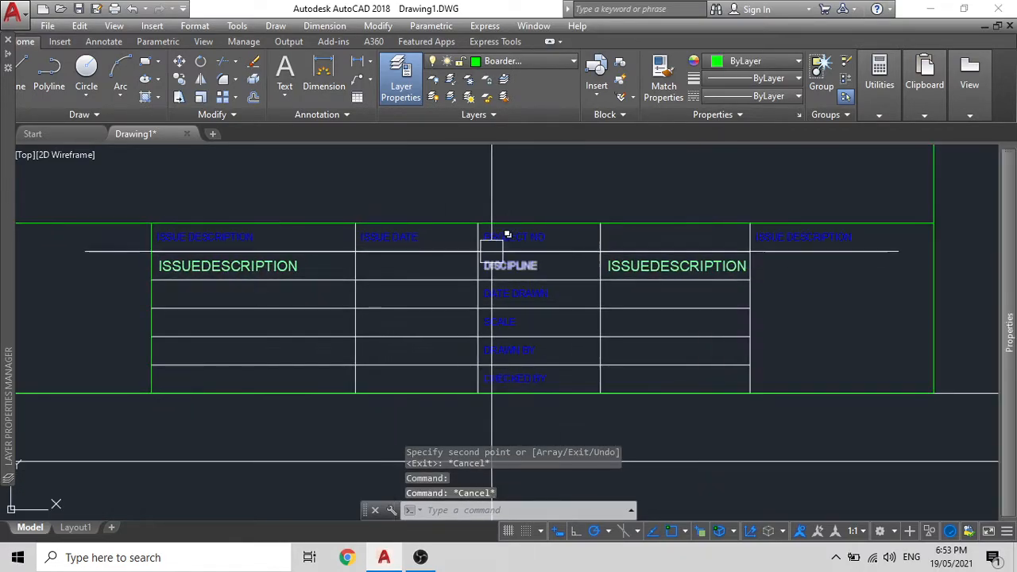
pyautogui.click(503, 380)
pyautogui.click(504, 352)
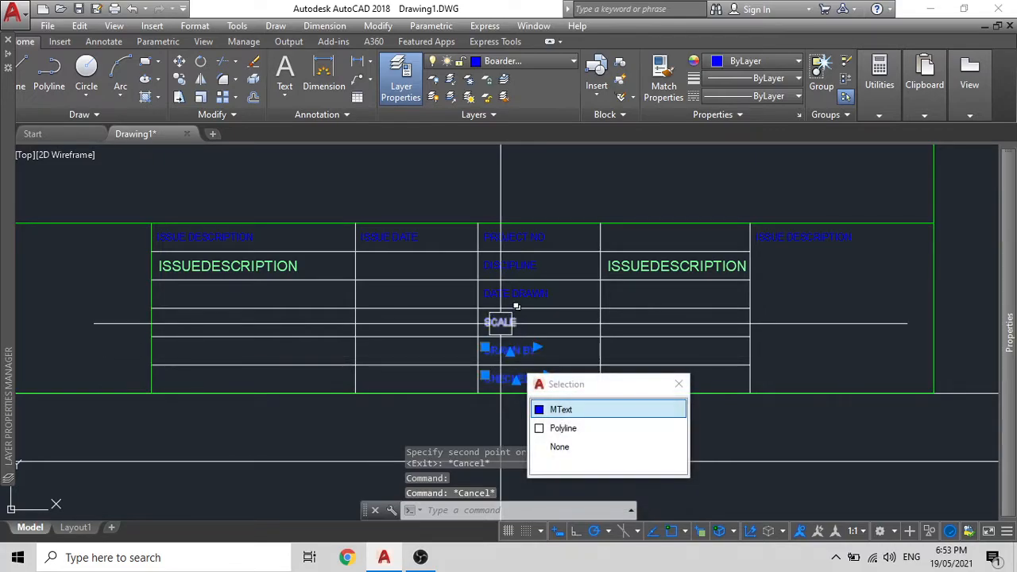
pyautogui.click(504, 322)
pyautogui.click(505, 293)
pyautogui.click(506, 258)
pyautogui.click(506, 235)
pyautogui.moveTo(1004, 326)
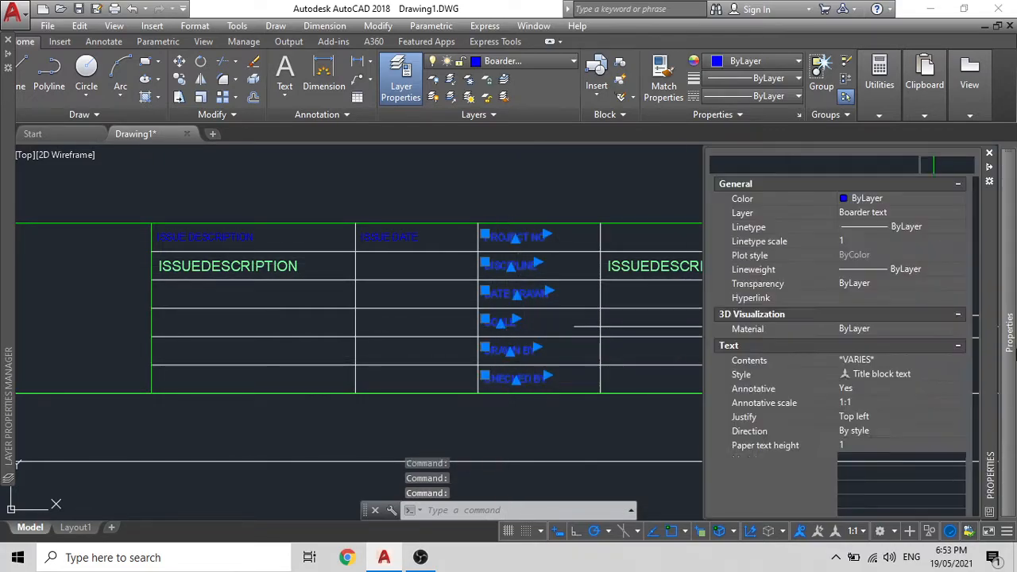
pyautogui.scroll(-5, 871, 455)
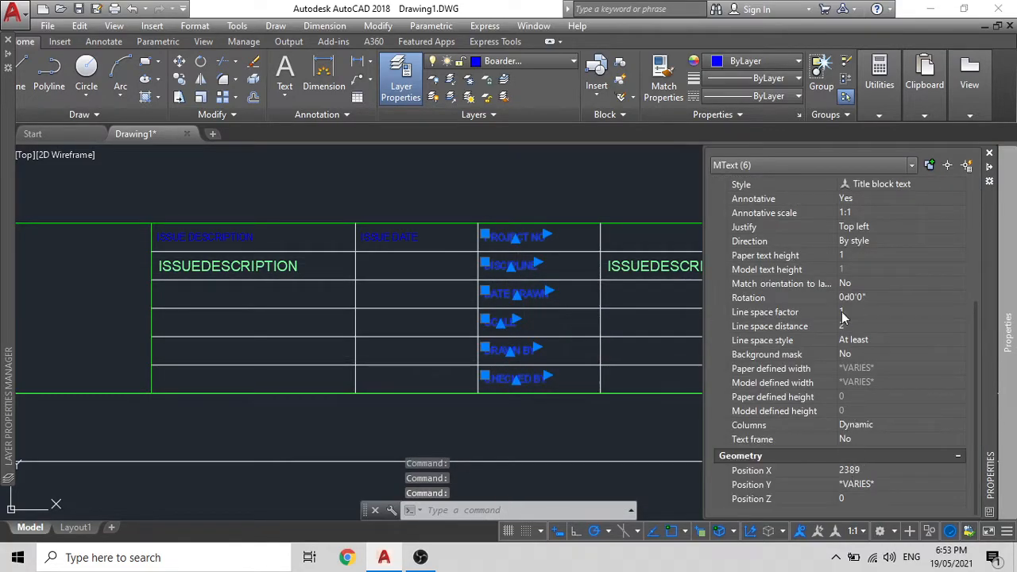
pyautogui.scroll(5, 844, 322)
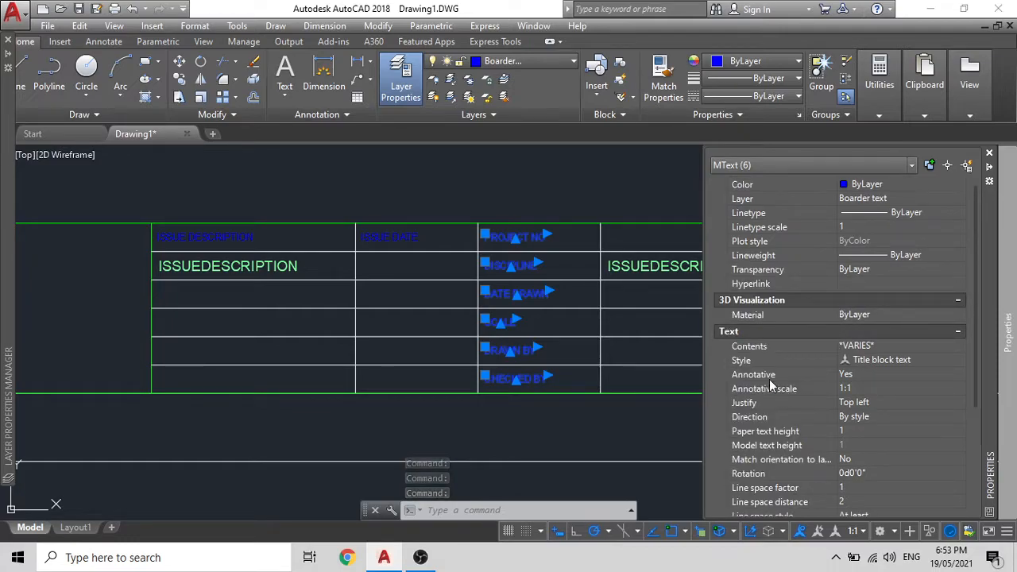
pyautogui.scroll(-2, 769, 379)
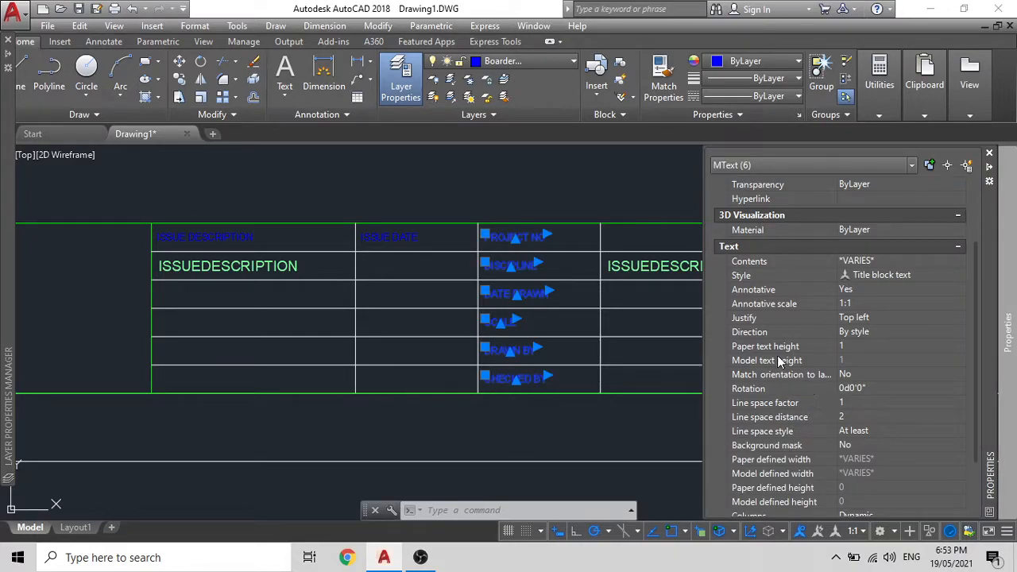
pyautogui.click(867, 348)
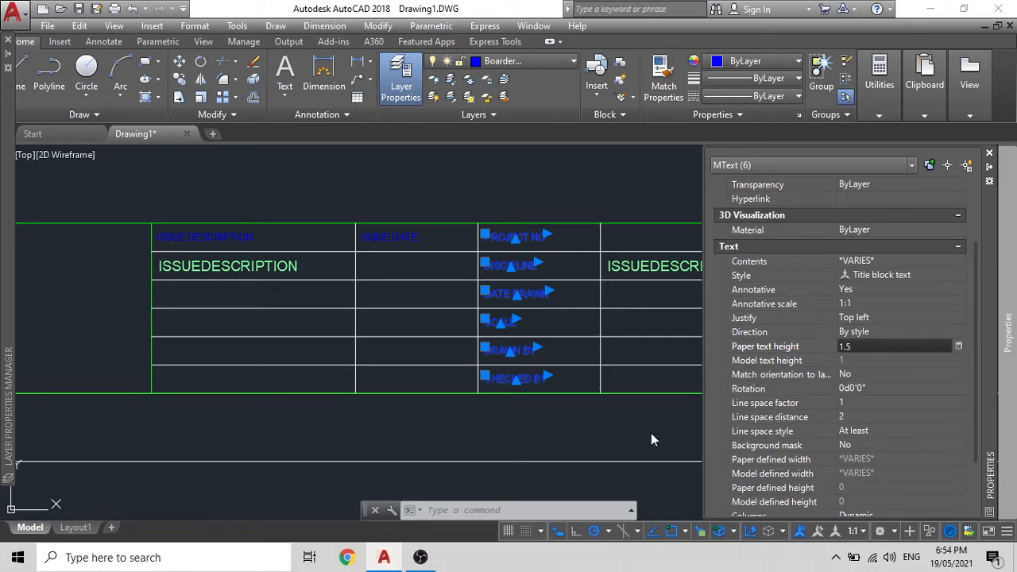
pyautogui.press('Return')
pyautogui.press('Escape')
# Step: Widen the text frame of the PROJECT NO heading so it fits on one line
pyautogui.scroll(2, 524, 247)
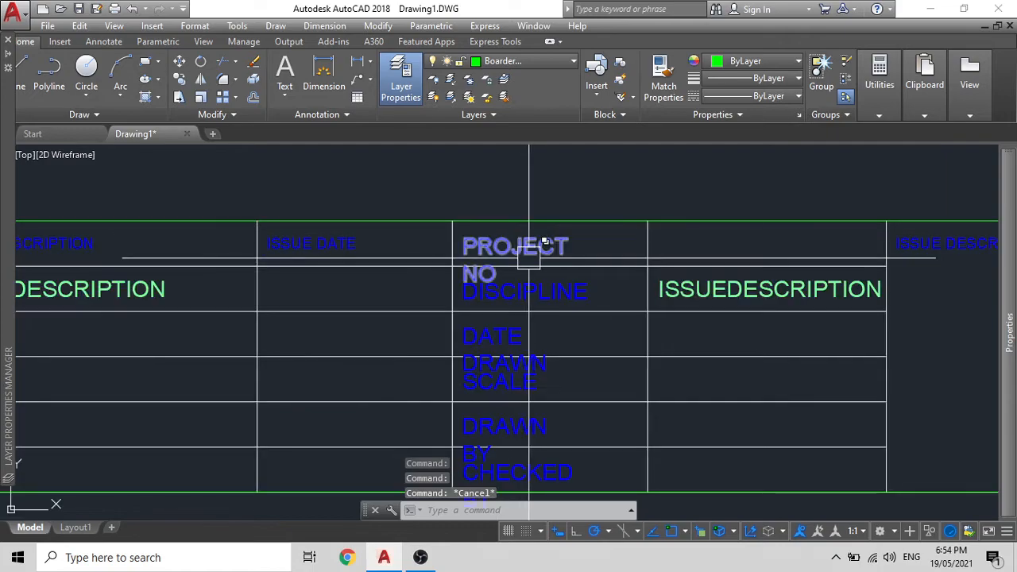
pyautogui.moveTo(529, 258); pyautogui.dragTo(436, 268, button='middle')
pyautogui.doubleClick(410, 251)
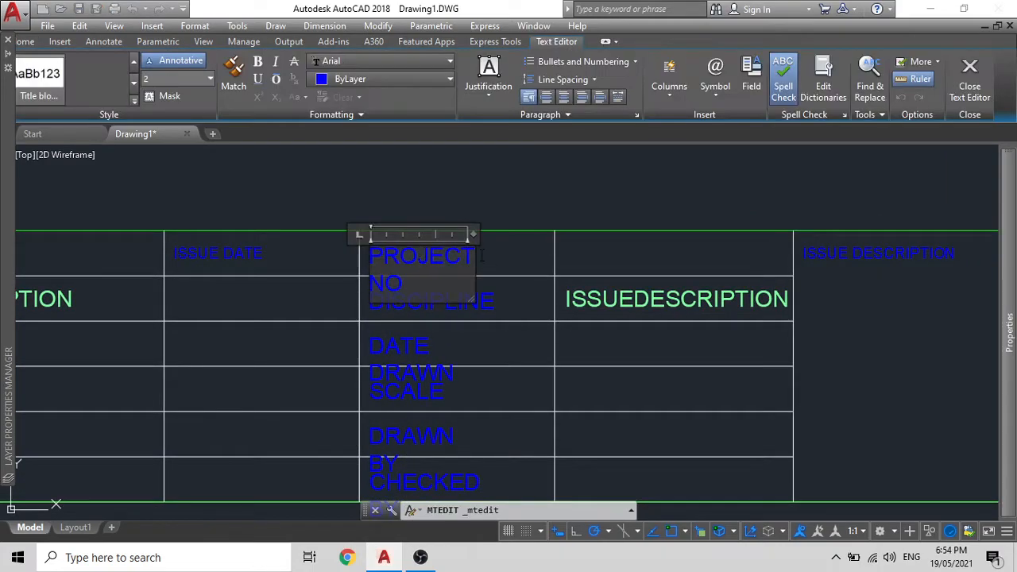
pyautogui.click(483, 241)
pyautogui.doubleClick(440, 249)
pyautogui.moveTo(470, 232); pyautogui.dragTo(528, 234)
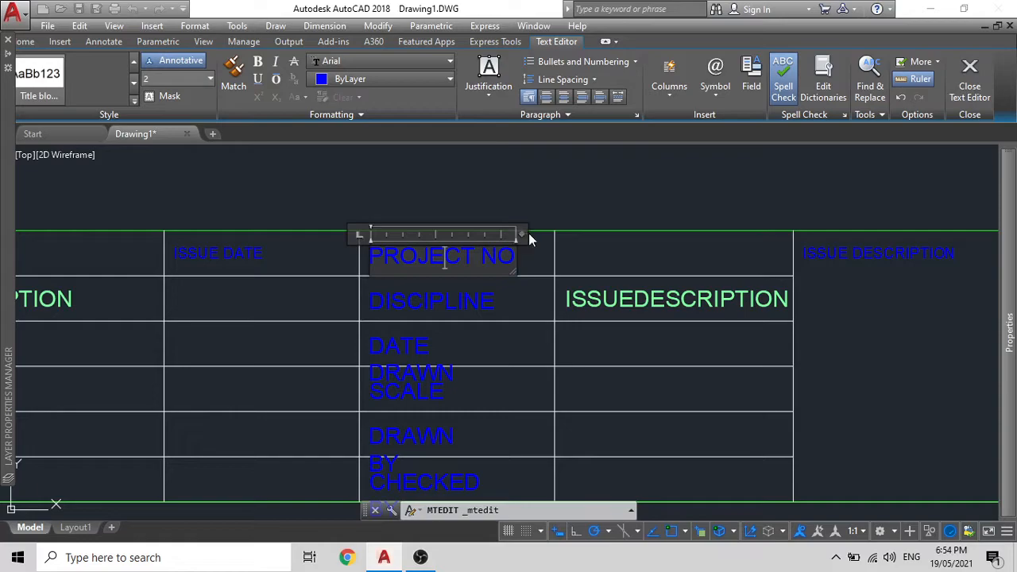
pyautogui.click(534, 238)
# Step: Widen the DATE DRAWN heading's text frame to about 14 so the text stays on one line
pyautogui.click(414, 334)
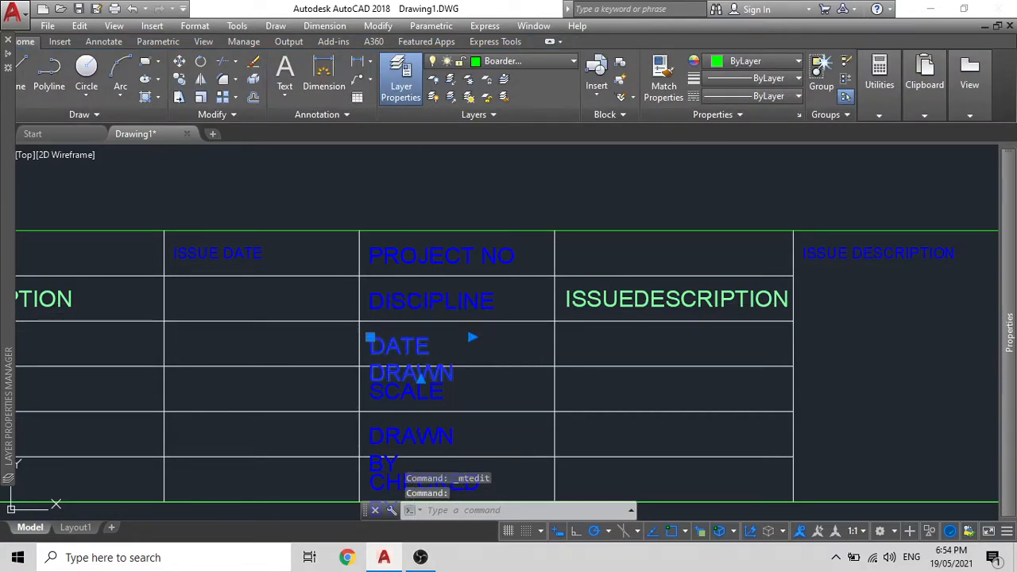
pyautogui.doubleClick(449, 341)
pyautogui.moveTo(475, 327); pyautogui.dragTo(529, 327)
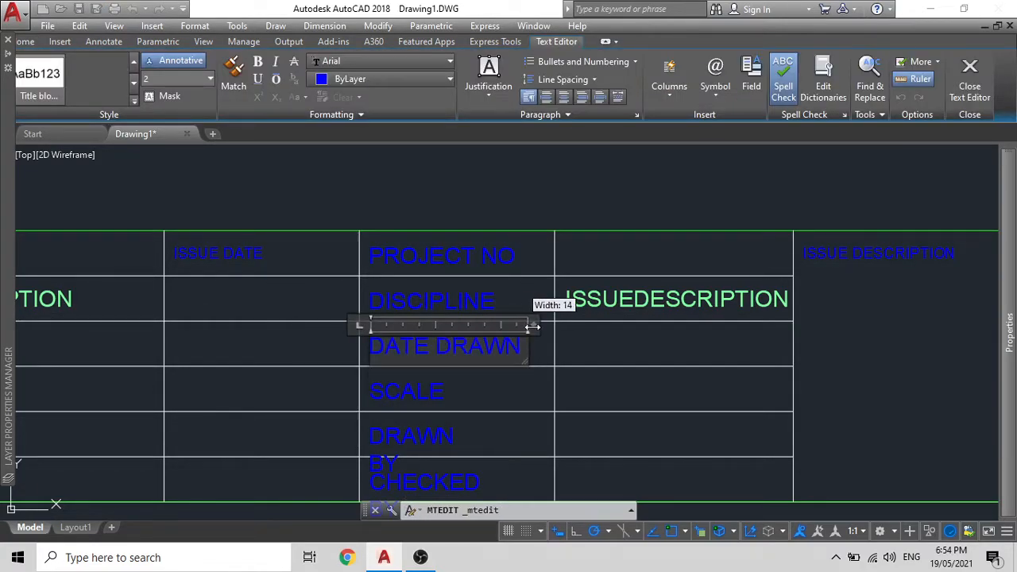
pyautogui.click(539, 309)
# Step: Widen the text frames of the CHECKED BY and DRAWN BY headings so each fits on one line
pyautogui.moveTo(449, 401); pyautogui.dragTo(460, 231, button='middle')
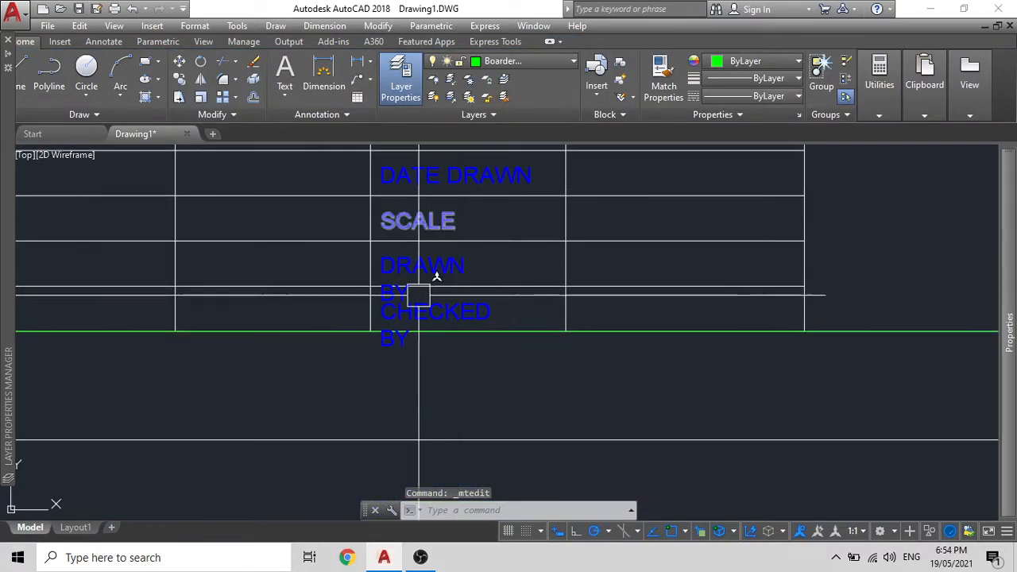
pyautogui.doubleClick(421, 304)
pyautogui.moveTo(485, 291); pyautogui.dragTo(536, 291)
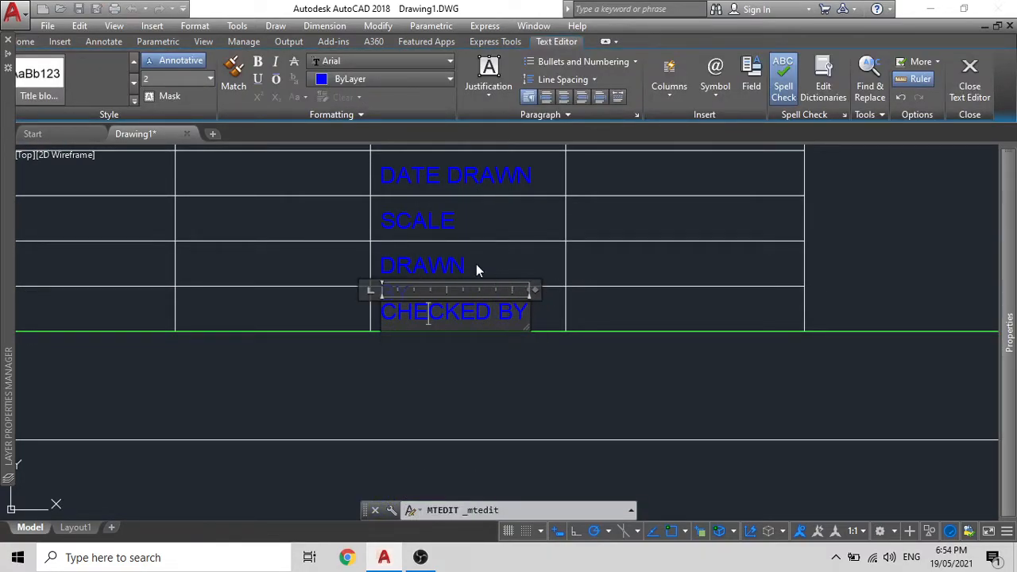
pyautogui.click(531, 270)
pyautogui.click(430, 266)
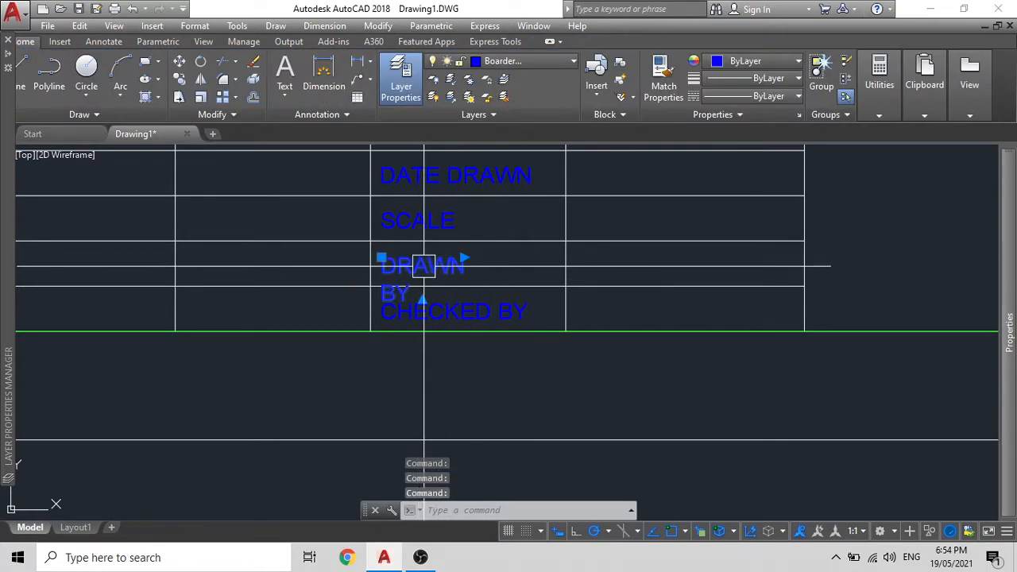
pyautogui.doubleClick(437, 265)
pyautogui.moveTo(467, 244); pyautogui.dragTo(534, 249)
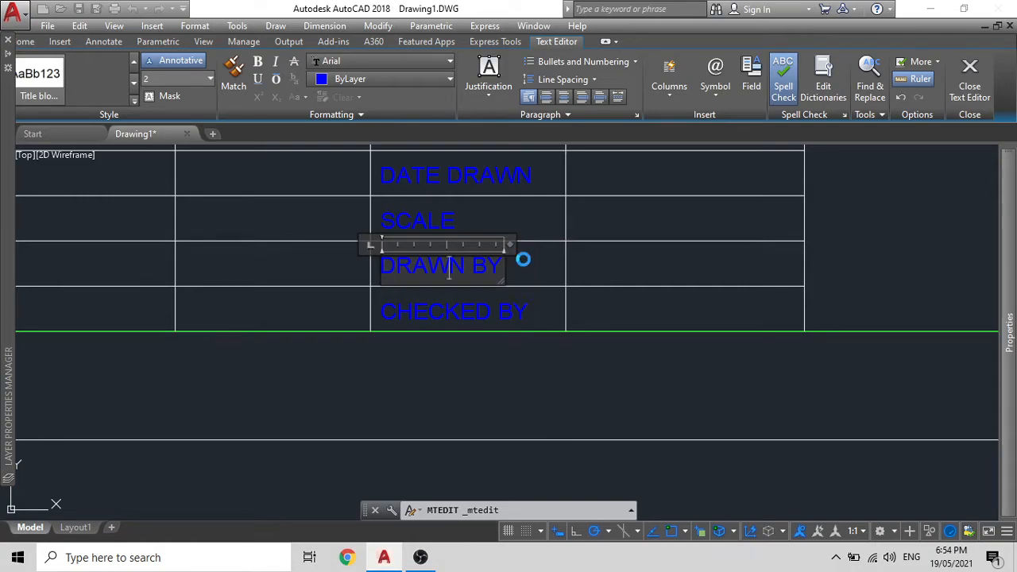
pyautogui.press('Escape')
pyautogui.click(550, 280)
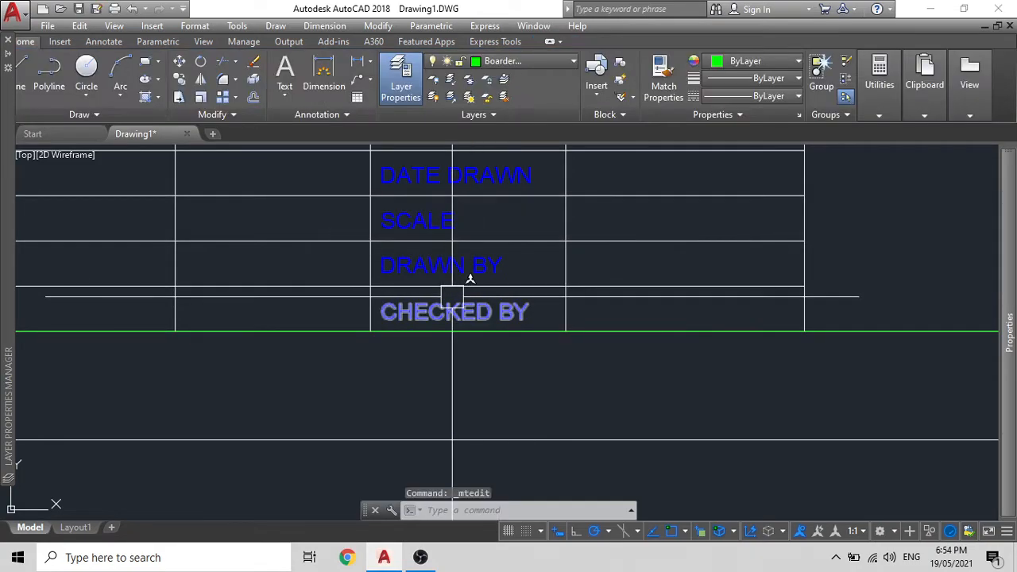
# Step: Check the text properties of the DISCIPLINE, SCALE, DRAWN BY and CHECKED BY headings together
pyautogui.moveTo(452, 296); pyautogui.dragTo(446, 345, button='middle')
pyautogui.click(443, 351)
pyautogui.click(437, 306)
pyautogui.click(421, 260)
pyautogui.moveTo(425, 190); pyautogui.dragTo(436, 281, button='middle')
pyautogui.click(435, 270)
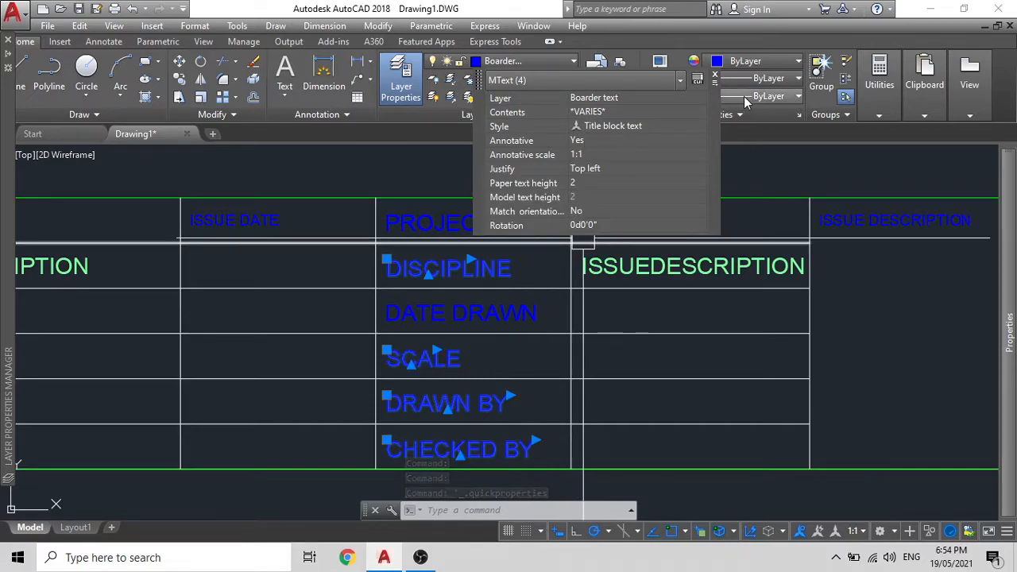
pyautogui.press('Escape')
pyautogui.scroll(2, 815, 233)
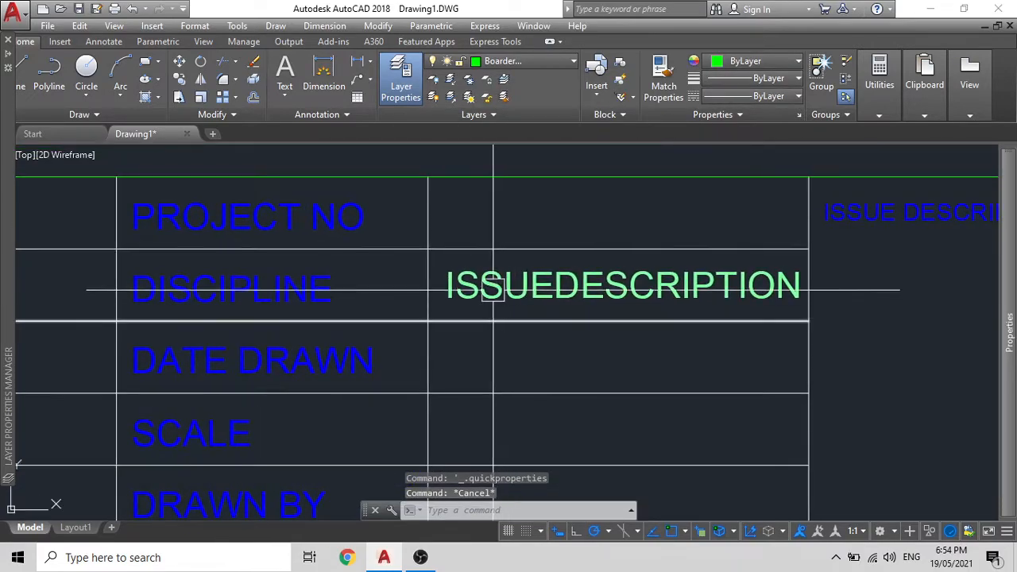
pyautogui.click(493, 288)
pyautogui.write('m')
pyautogui.press('Return')
pyautogui.press('Escape')
# Step: Delete the ISSUEDESCRIPTION attribute beside DISCIPLINE in the fourth column
pyautogui.click(473, 291)
pyautogui.press('Delete')
# Step: Copy the first column's ISSUEDESCRIPTION attribute from its lower-left cell corner to the fourth-column cells beside PROJECT NO, DISCIPLINE and DATE DRAWN
pyautogui.write('c')
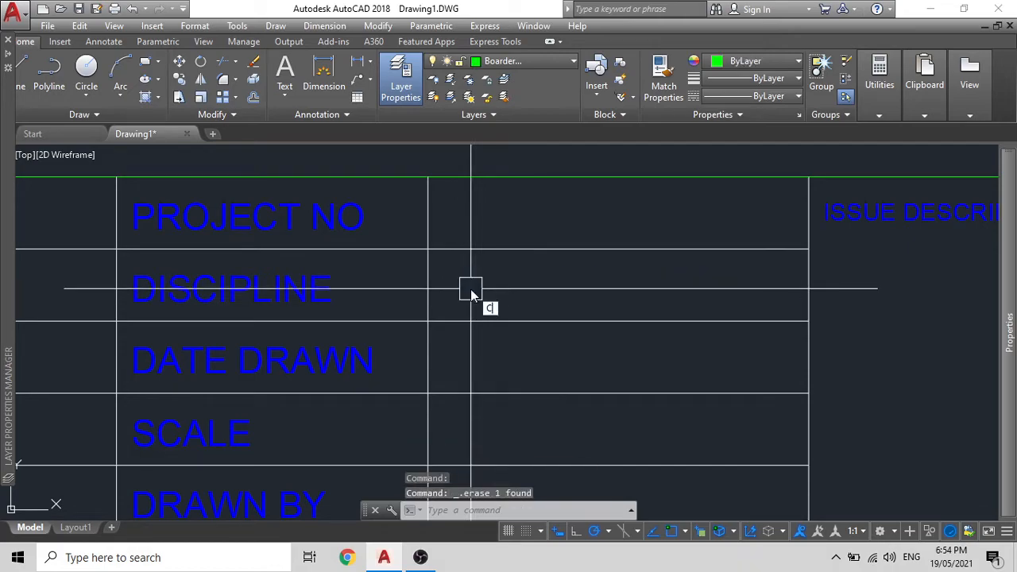
pyautogui.write('o')
pyautogui.press('Return')
pyautogui.scroll(-4, 471, 292)
pyautogui.scroll(6, 408, 275)
pyautogui.click(242, 235)
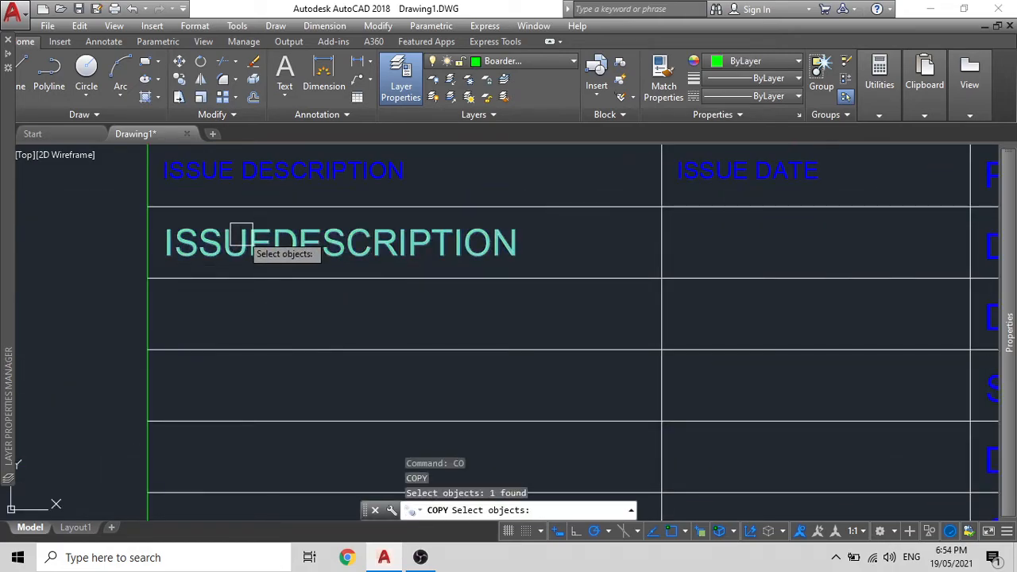
pyautogui.press('Return')
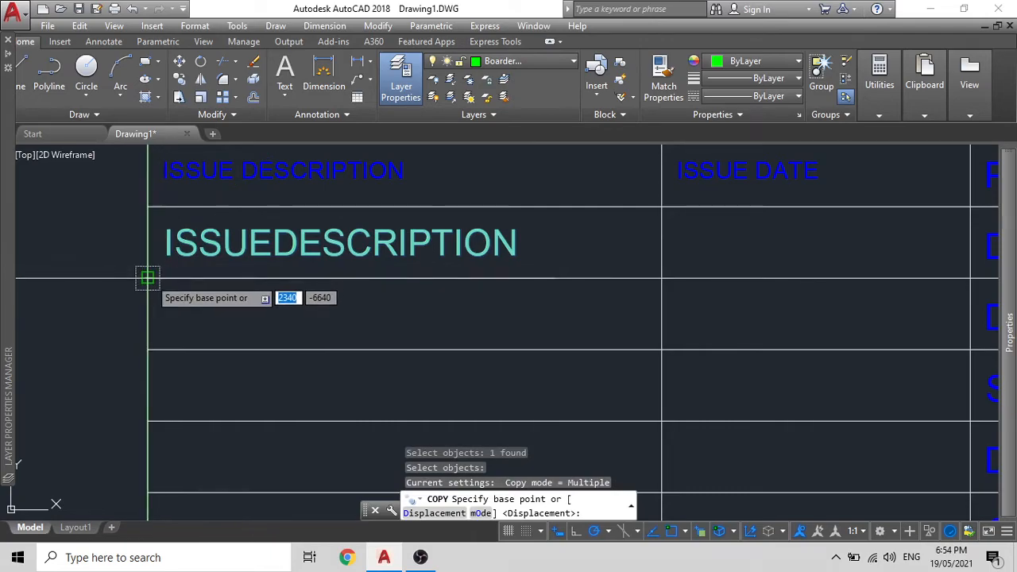
pyautogui.click(147, 278)
pyautogui.scroll(-4, 231, 298)
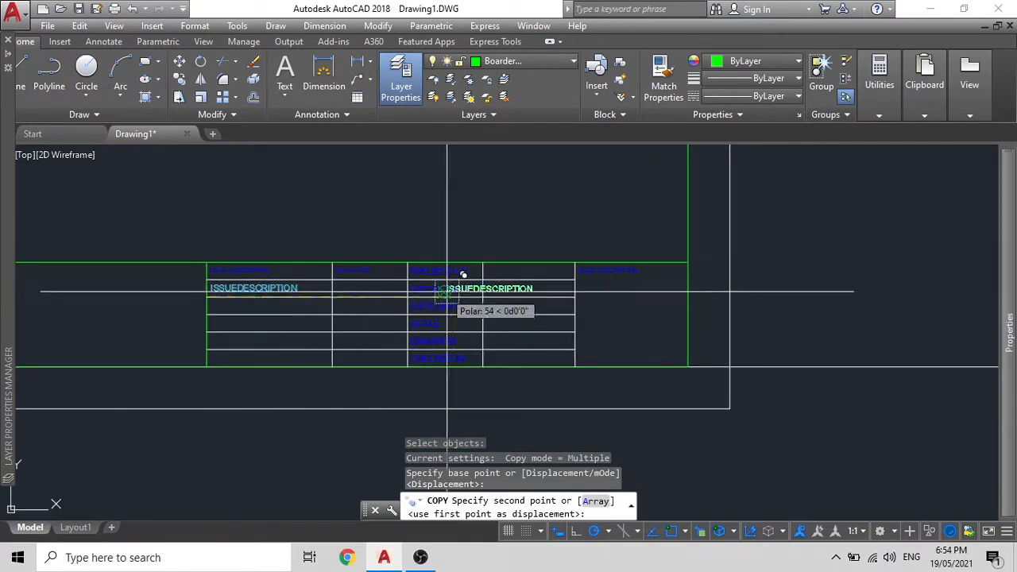
pyautogui.scroll(5, 199, 278)
pyautogui.scroll(-3, 203, 274)
pyautogui.scroll(5, 625, 272)
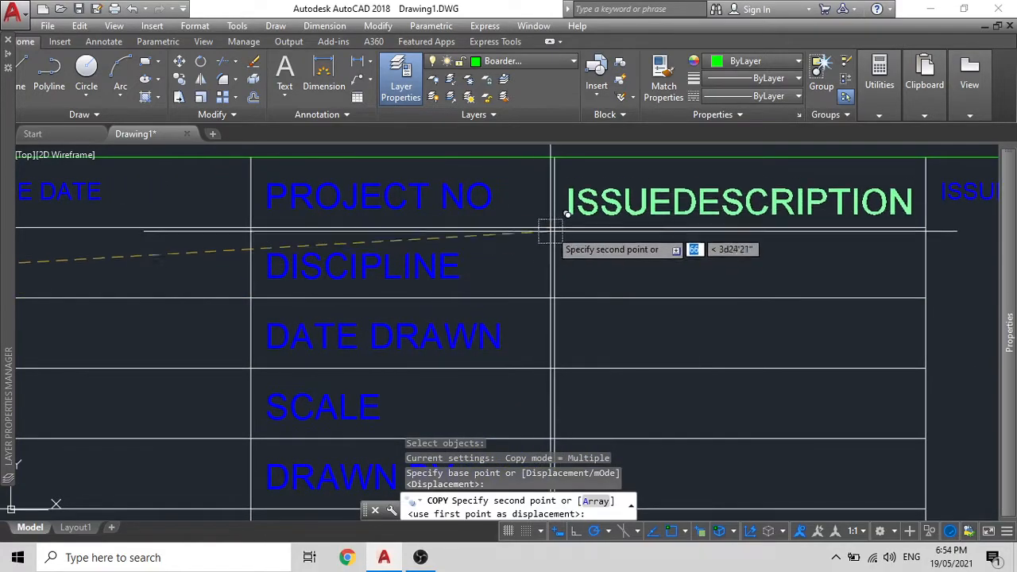
pyautogui.click(552, 227)
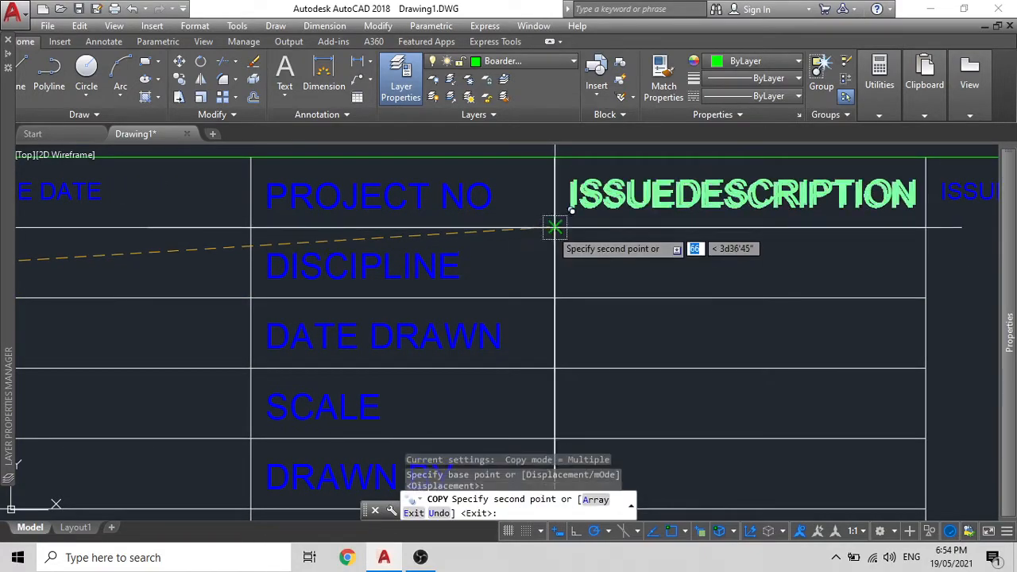
pyautogui.click(554, 297)
pyautogui.click(555, 368)
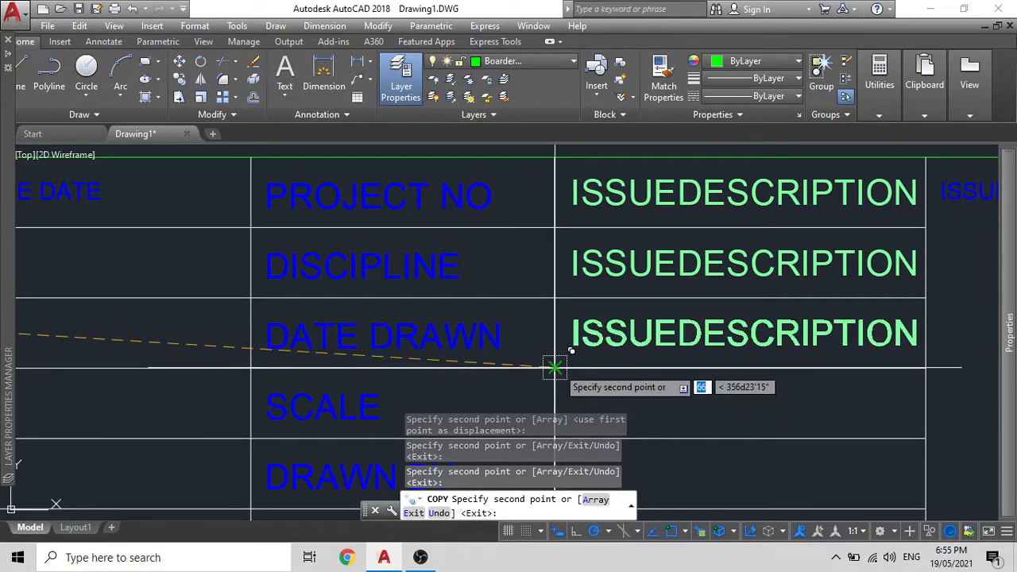
# Step: Place further ISSUEDESCRIPTION copies in the fourth-column cells beside SCALE, DRAWN BY and CHECKED BY, and finish copying
pyautogui.moveTo(555, 367); pyautogui.dragTo(486, 205, button='middle')
pyautogui.click(490, 271)
pyautogui.click(491, 340)
pyautogui.moveTo(491, 340); pyautogui.dragTo(479, 246, button='middle')
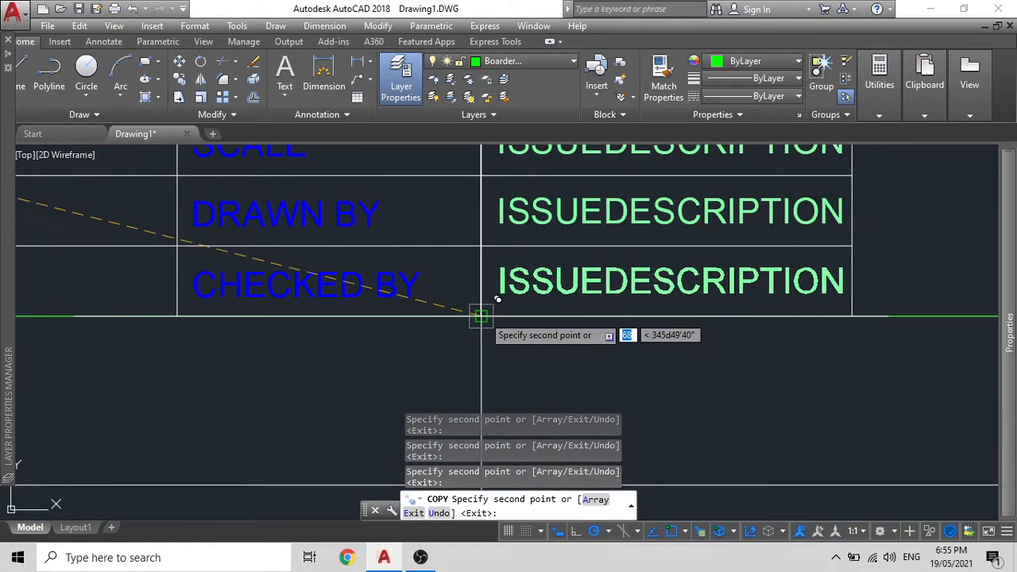
pyautogui.press('Escape')
# Step: Change the tag of the attribute beside PROJECT NO to PROJECTNO
pyautogui.scroll(-2, 480, 317)
pyautogui.scroll(-3, 590, 245)
pyautogui.moveTo(568, 272); pyautogui.dragTo(545, 284, button='middle')
pyautogui.scroll(5, 545, 284)
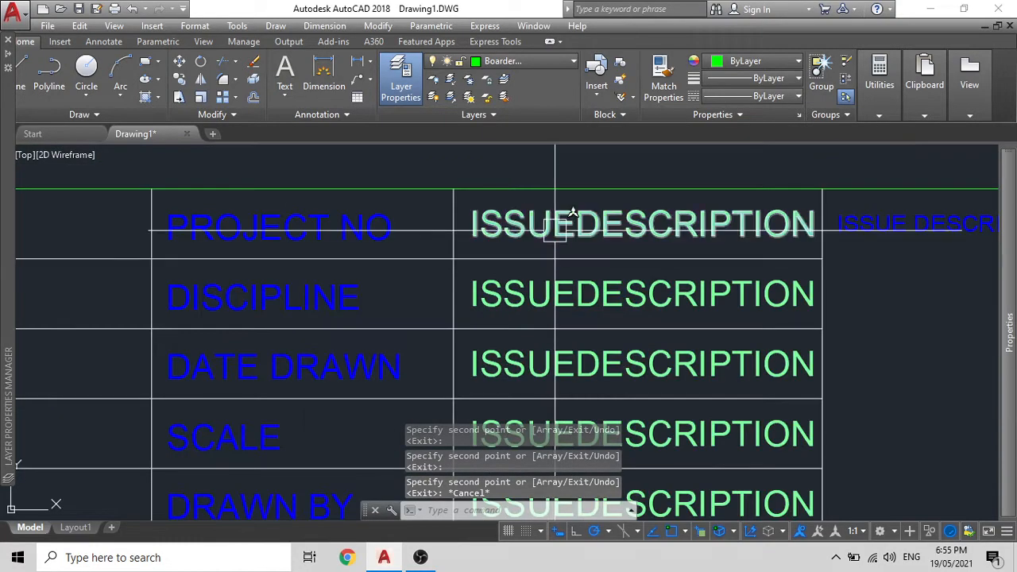
pyautogui.doubleClick(555, 230)
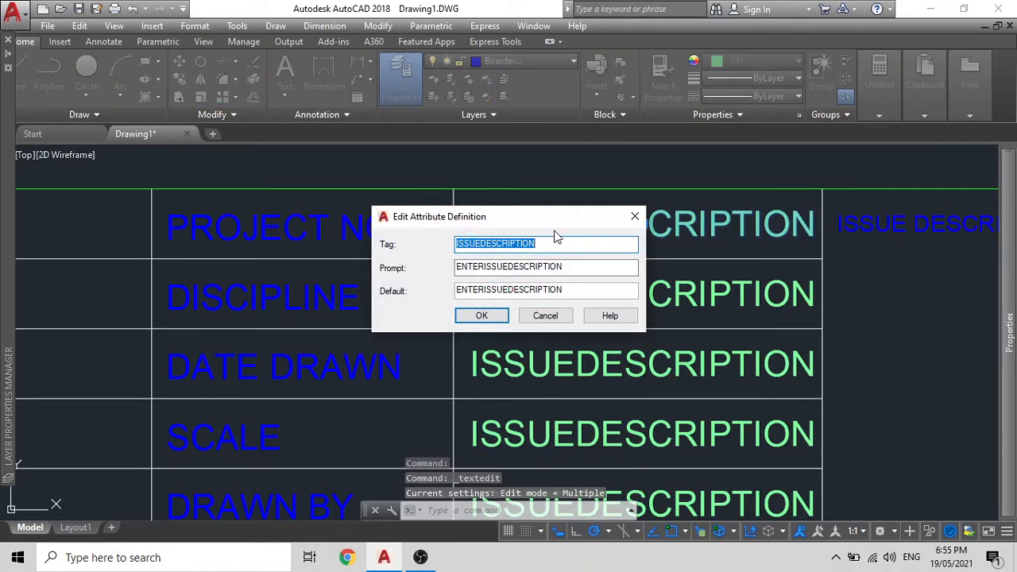
pyautogui.press('BackSpace')
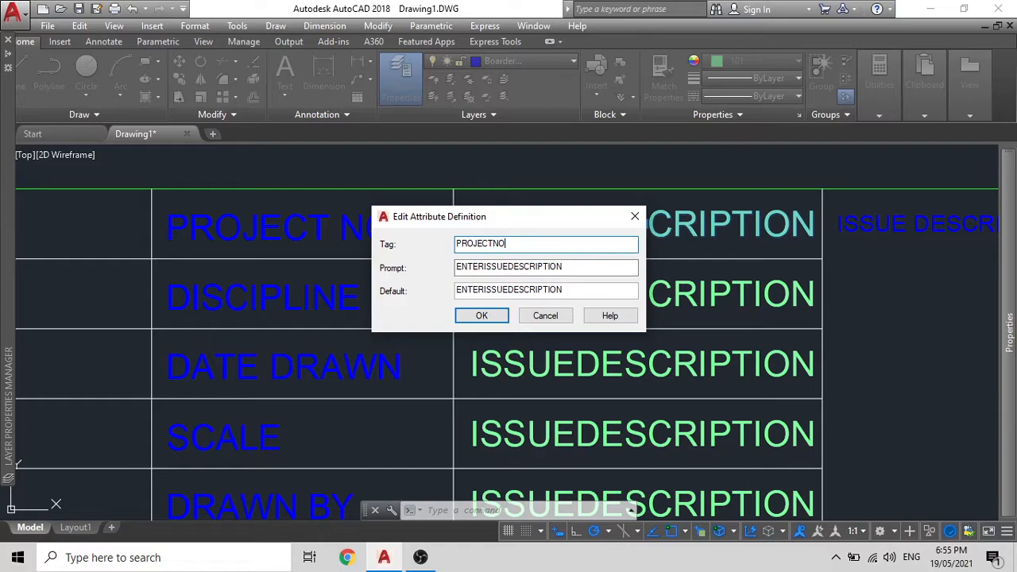
# Step: Set the PROJECTNO attribute's prompt to ENTERPROJECTNO and its default to PROJECTNO, and apply the definition
pyautogui.hotkey('ctrl', 'a')
pyautogui.hotkey('ctrl', 'c')
pyautogui.moveTo(574, 263); pyautogui.dragTo(450, 256)
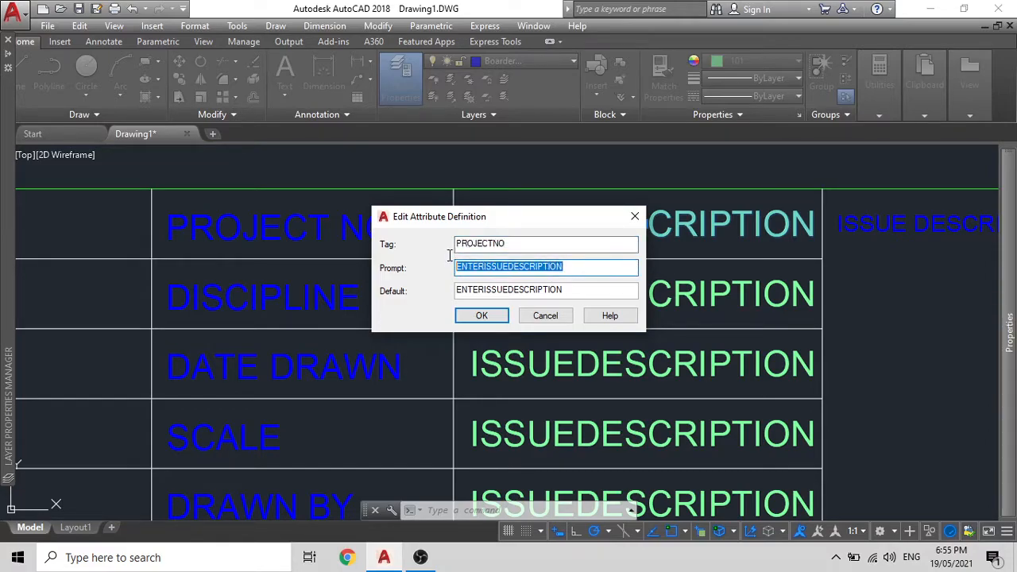
pyautogui.hotkey('ctrl', 'v')
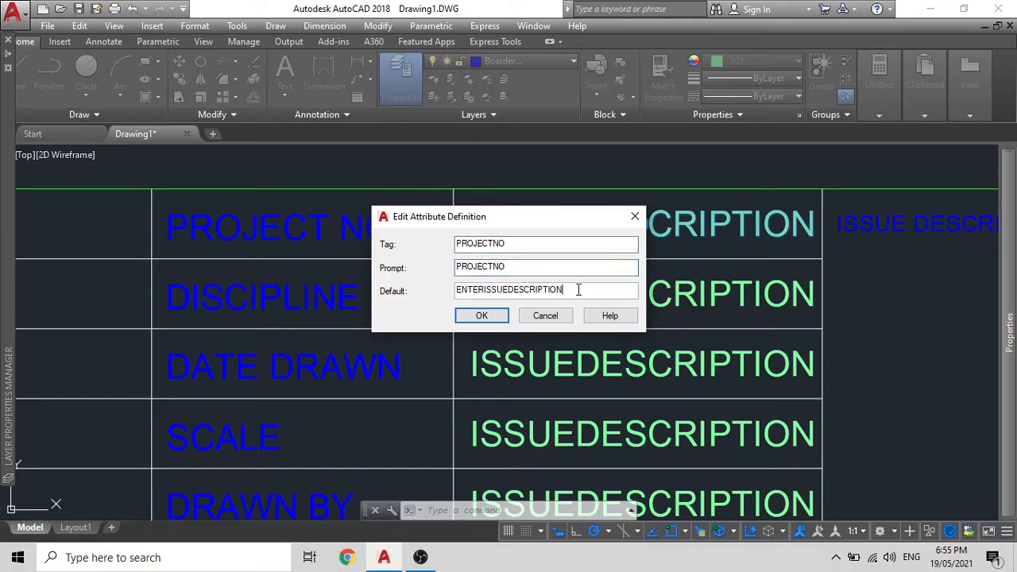
pyautogui.moveTo(579, 289); pyautogui.dragTo(457, 293)
pyautogui.hotkey('ctrl', 'v')
pyautogui.click(458, 267)
pyautogui.write('ENTER')
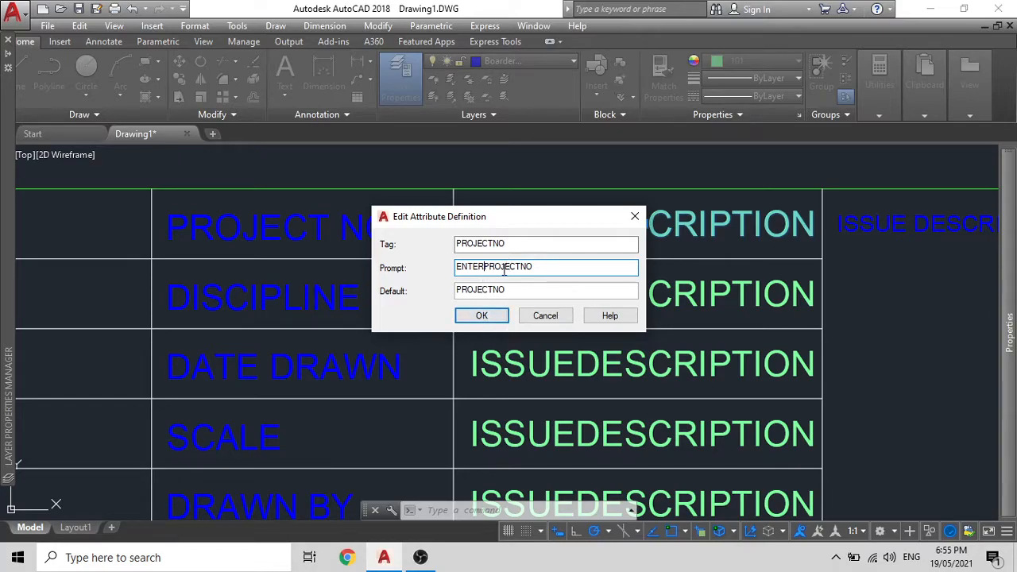
pyautogui.click(482, 316)
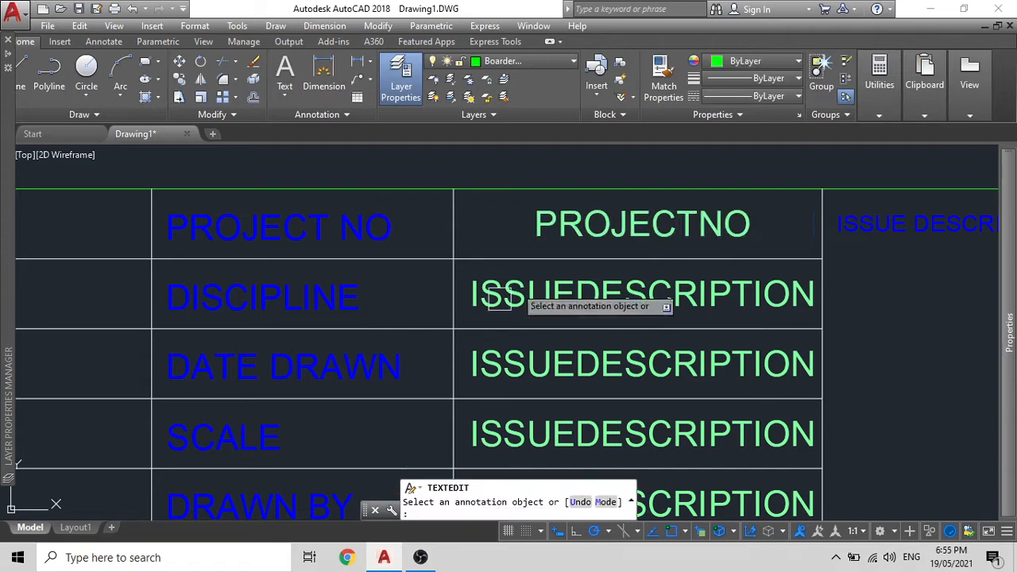
pyautogui.moveTo(564, 277); pyautogui.dragTo(513, 278, button='middle')
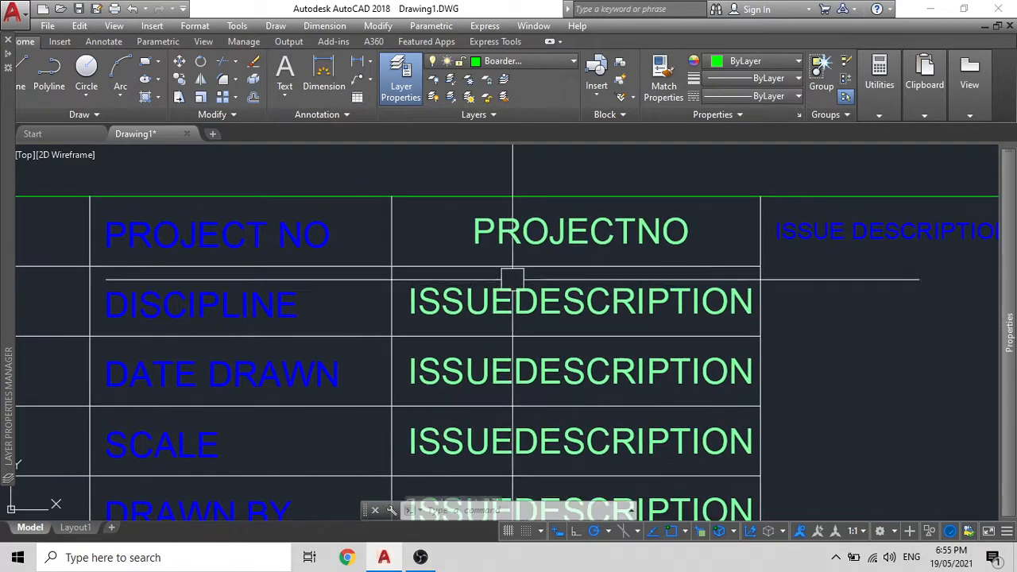
pyautogui.click(560, 229)
pyautogui.press('Return')
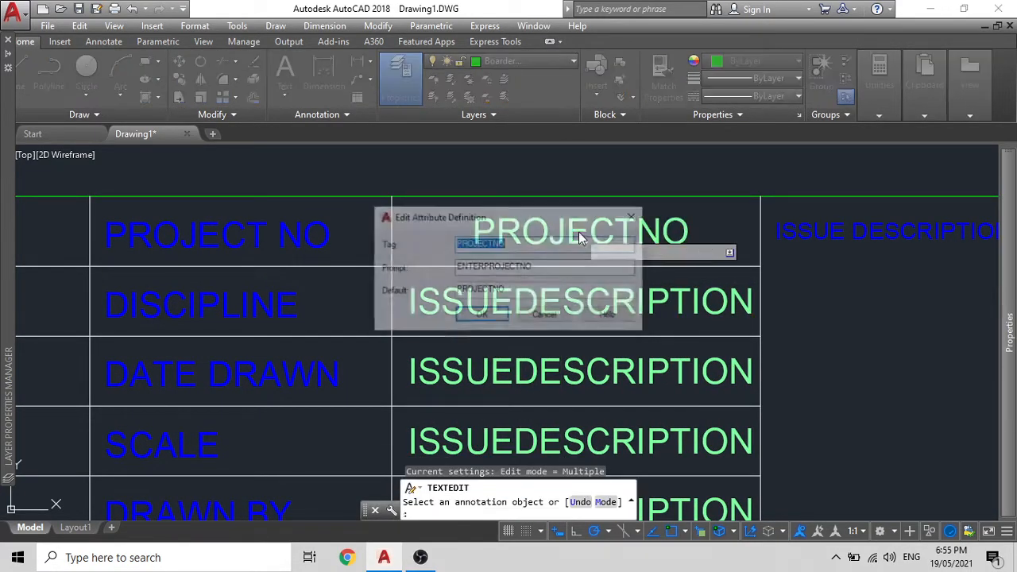
pyautogui.scroll(-2, 526, 236)
pyautogui.press('Escape')
# Step: Change the attribute beside DISCIPLINE to tag DISCIPLINE with the prompt ENTERDISCIPLINE
pyautogui.doubleClick(535, 265)
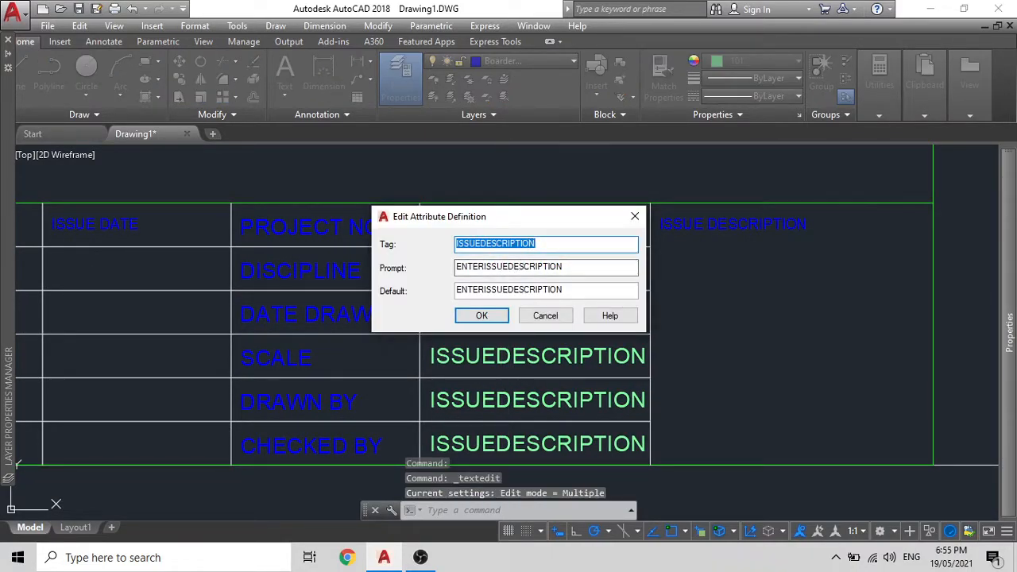
pyautogui.write('DISCIPLINE')
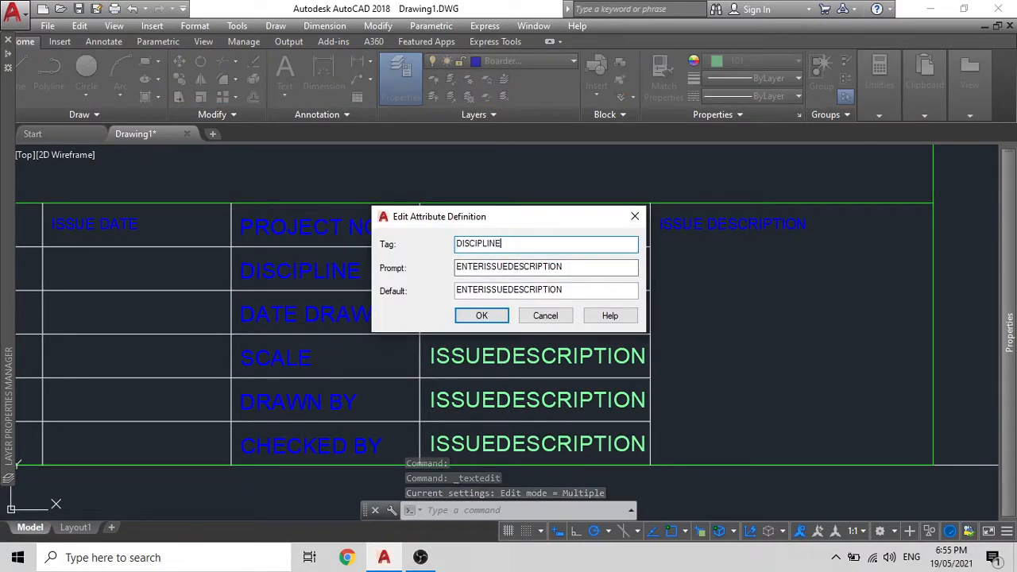
pyautogui.moveTo(525, 244); pyautogui.dragTo(441, 230)
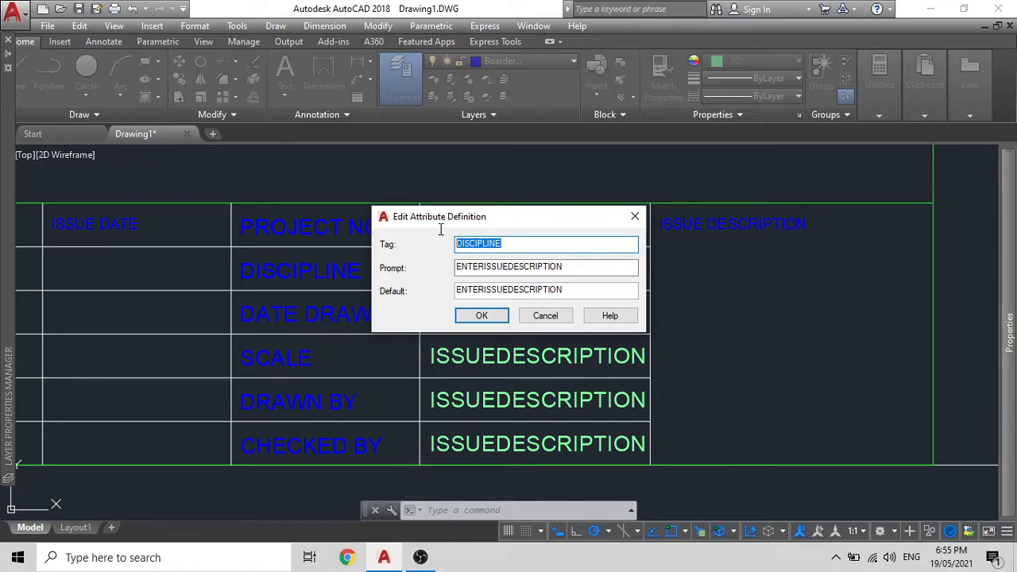
pyautogui.moveTo(569, 267); pyautogui.dragTo(491, 268)
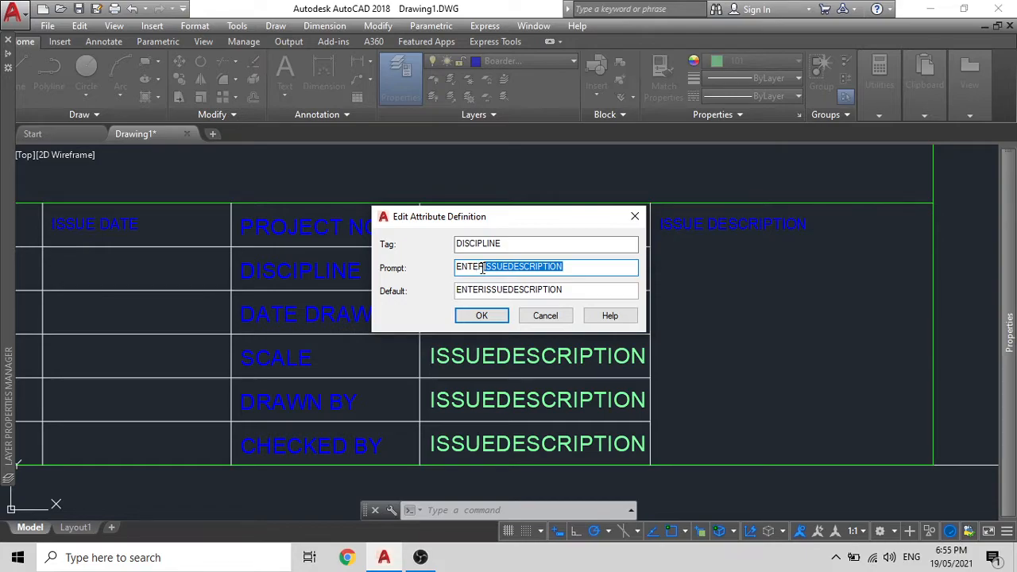
pyautogui.write('DISCIPLINE')
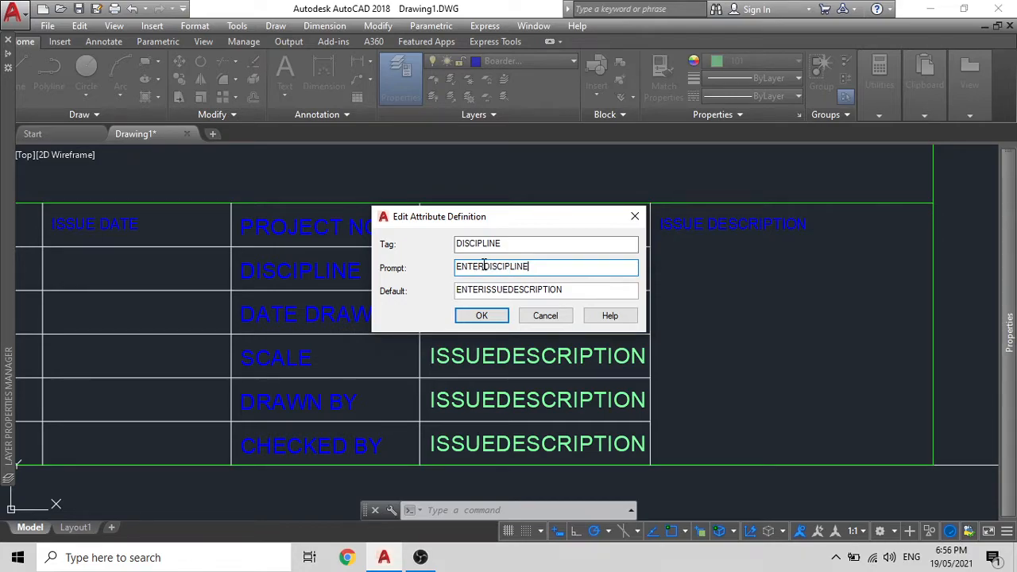
pyautogui.click(481, 315)
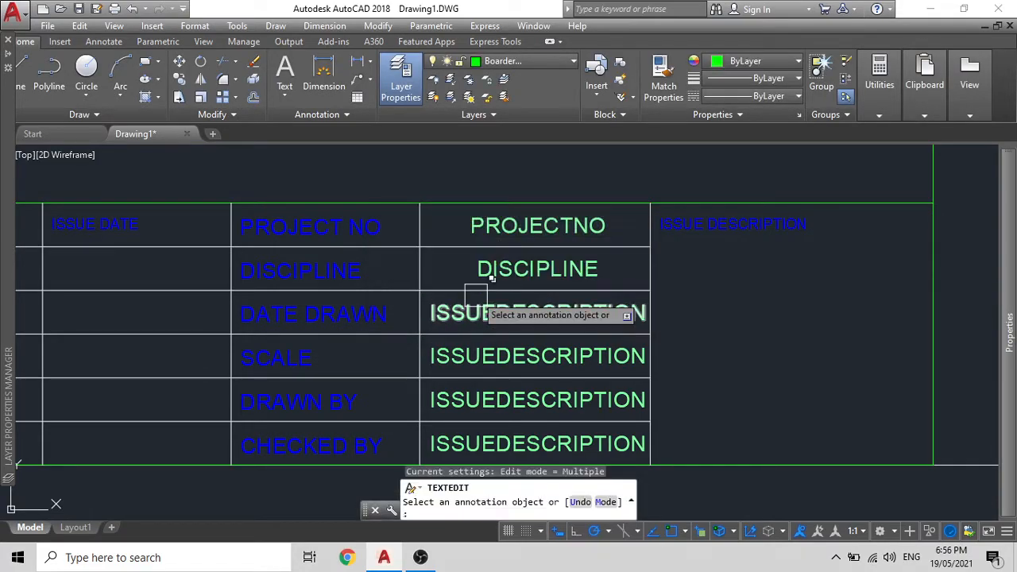
# Step: Change the attribute beside DATE DRAWN to tag DATEDRAWN with the prompt ENTEDATEDRAWN
pyautogui.press('Escape')
pyautogui.doubleClick(539, 313)
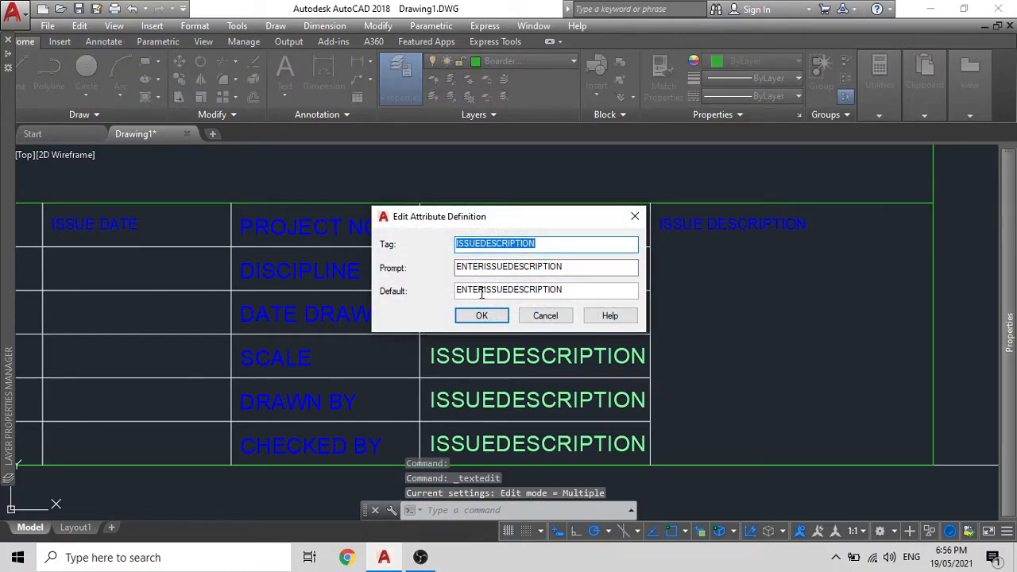
pyautogui.write('D')
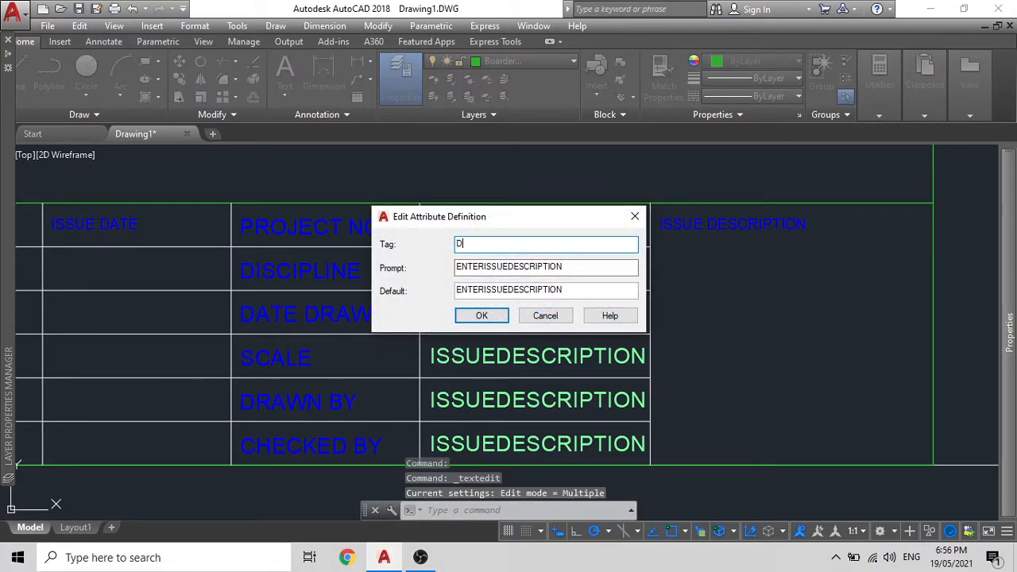
pyautogui.write('ATE DRAWN')
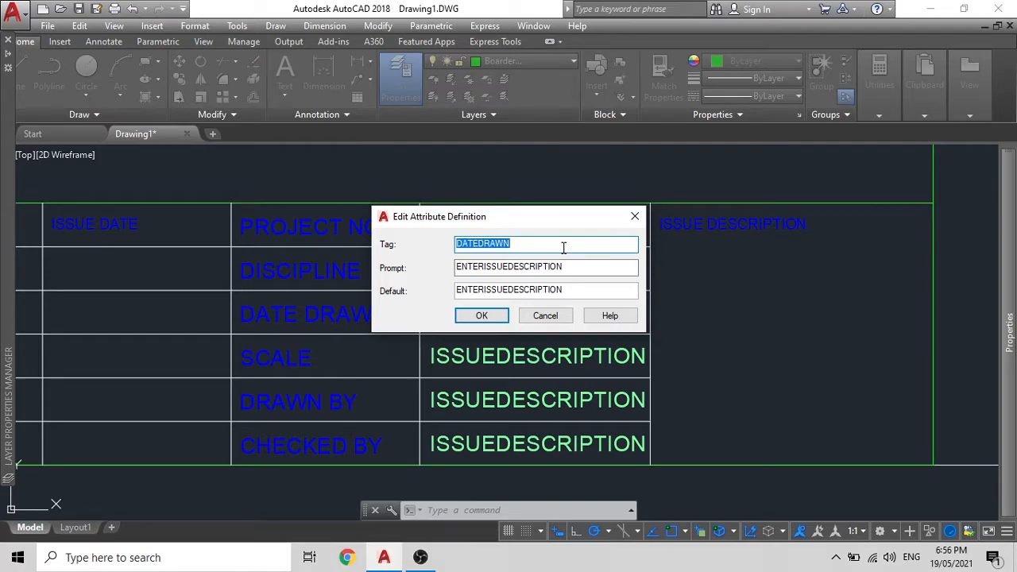
pyautogui.moveTo(570, 267); pyautogui.dragTo(495, 279)
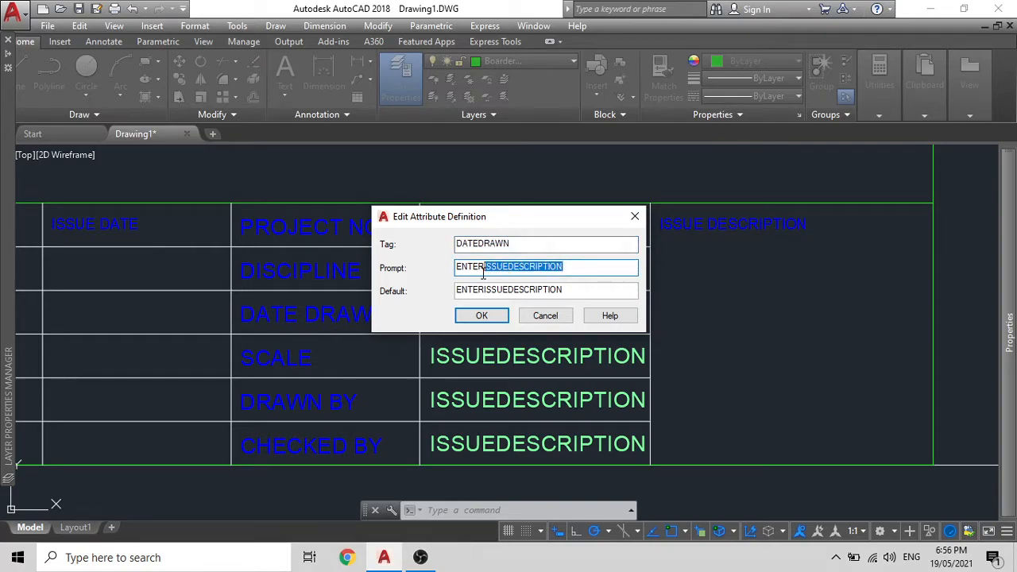
pyautogui.write('DATEDRAWN')
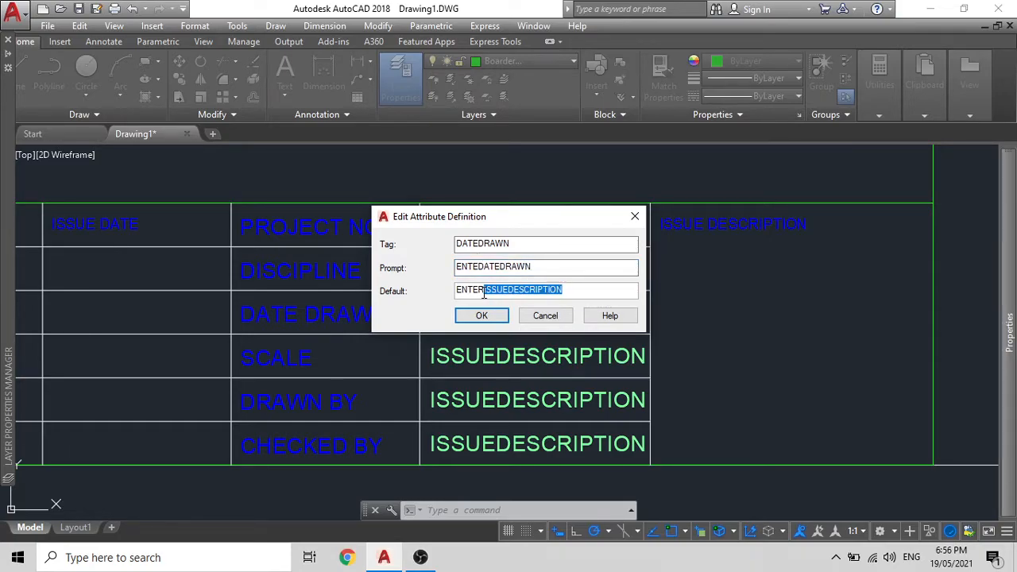
# Step: Set the default of the attribute beside DATE DRAWN to DATEDRAWN and apply the definition
pyautogui.write('DATEDRAWN')
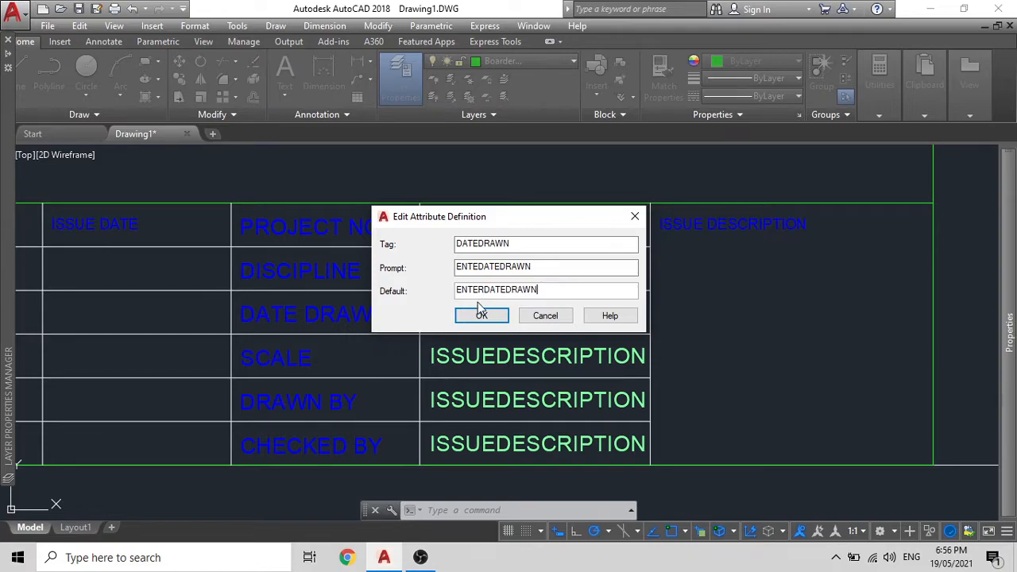
pyautogui.press('BackSpace')
pyautogui.press('BackSpace')
pyautogui.press('BackSpace')
pyautogui.click(502, 314)
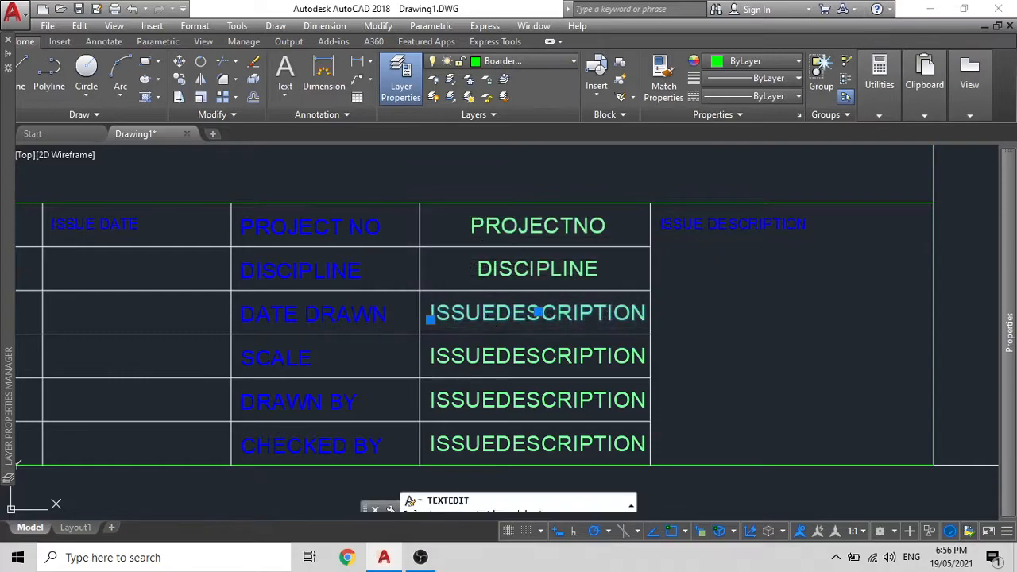
pyautogui.press('Escape')
pyautogui.doubleClick(546, 310)
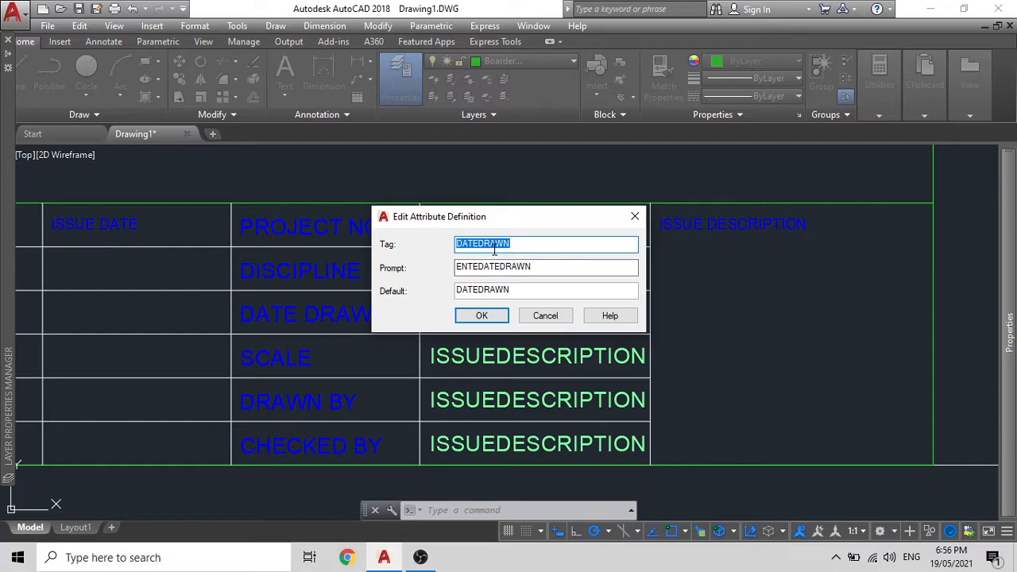
pyautogui.click(482, 316)
pyautogui.press('Escape')
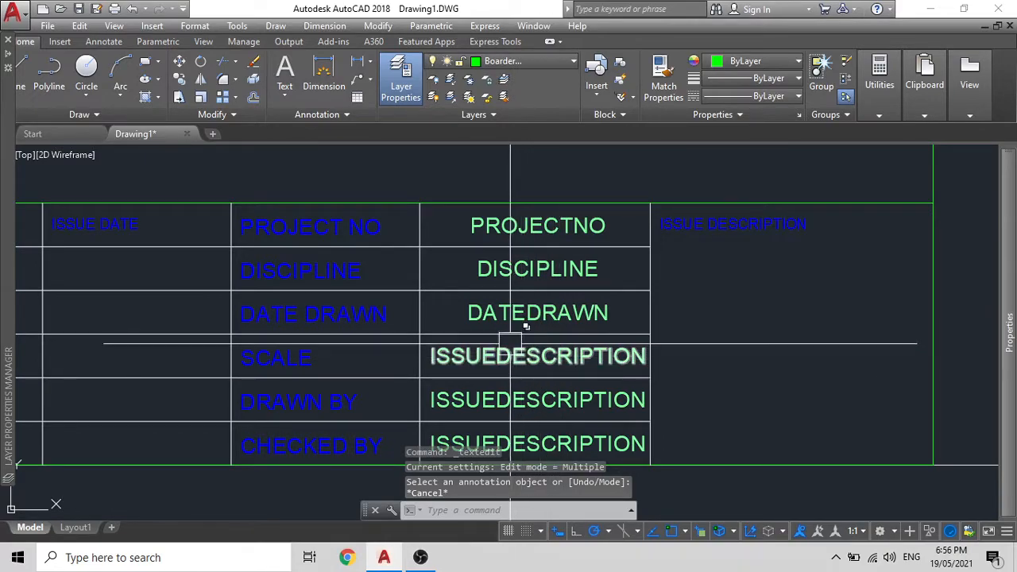
# Step: Change the tag and the prompt of the attribute beside SCALE to AS SHOWN
pyautogui.moveTo(515, 338); pyautogui.dragTo(532, 259, button='middle')
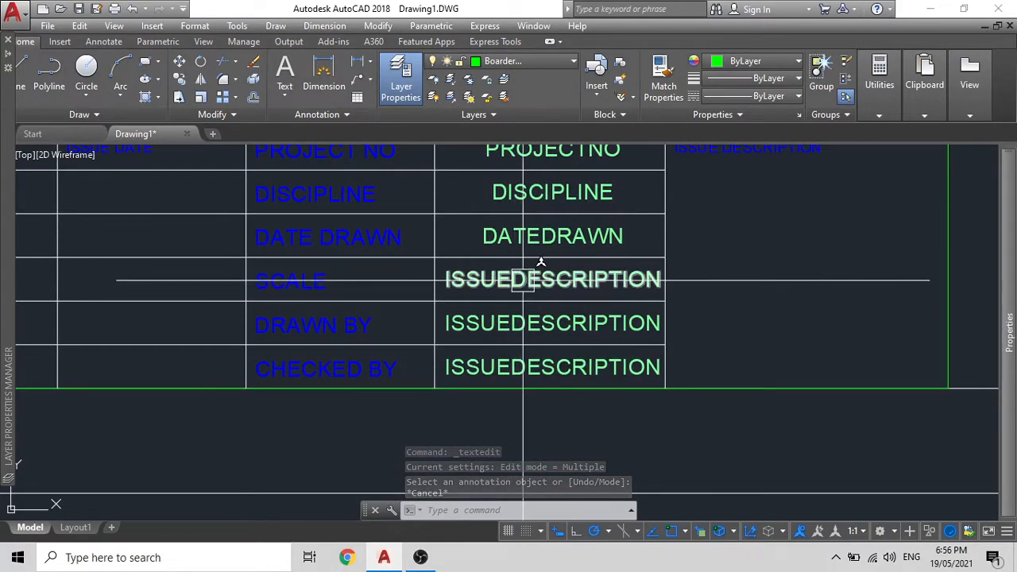
pyautogui.doubleClick(521, 277)
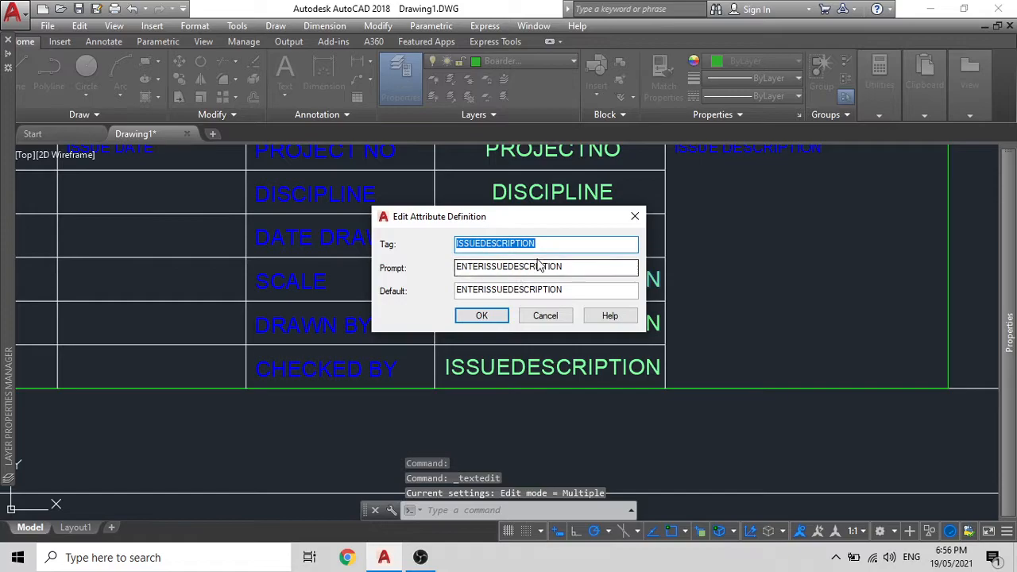
pyautogui.write('SCALE')
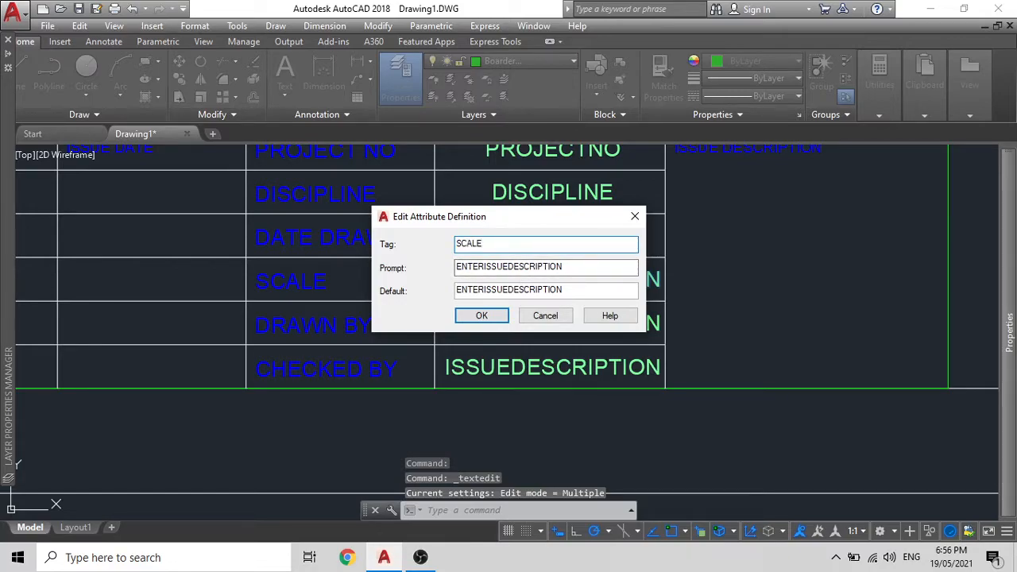
pyautogui.moveTo(570, 267); pyautogui.dragTo(448, 272)
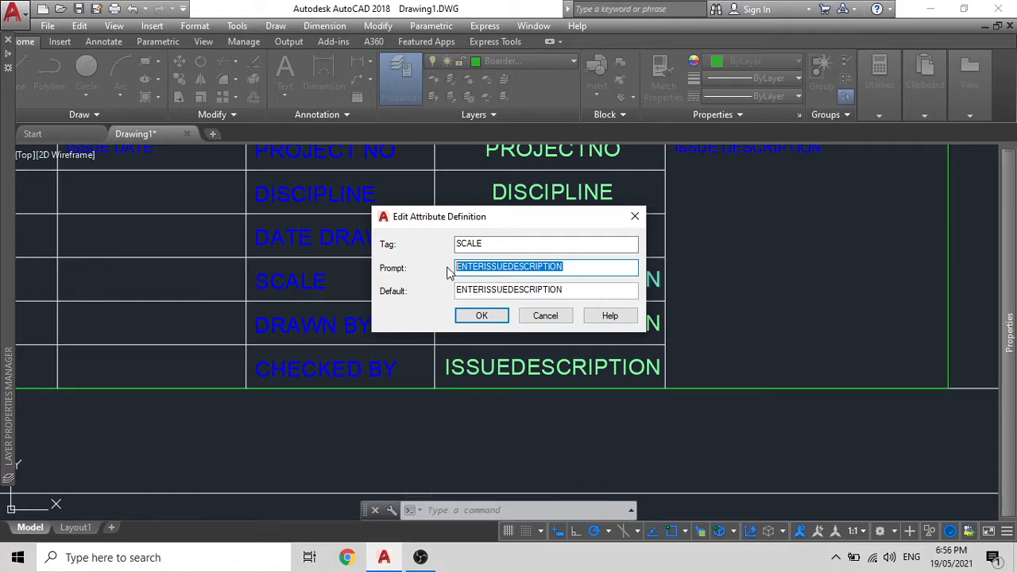
pyautogui.write('AS SHOWN')
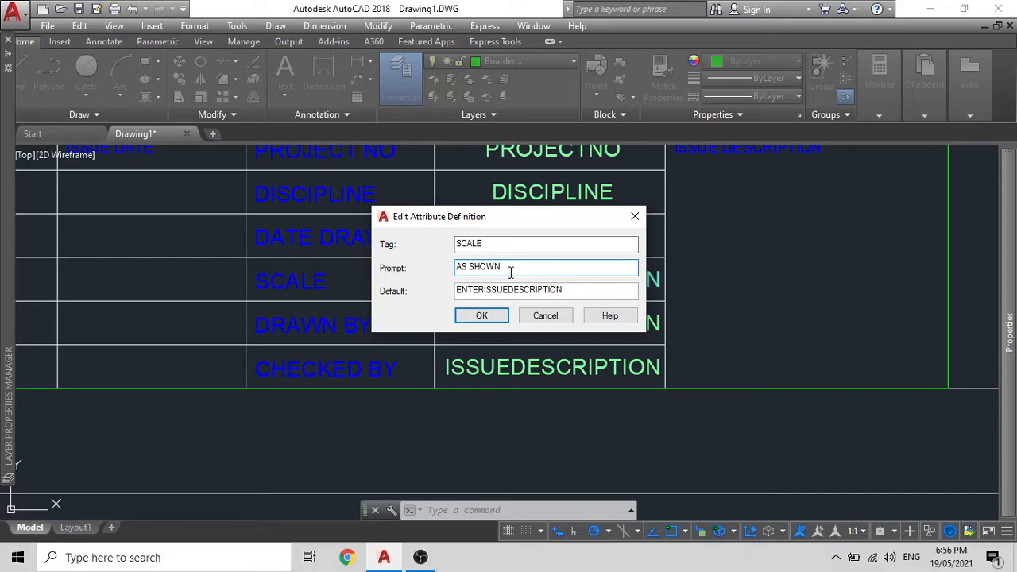
pyautogui.click(513, 242)
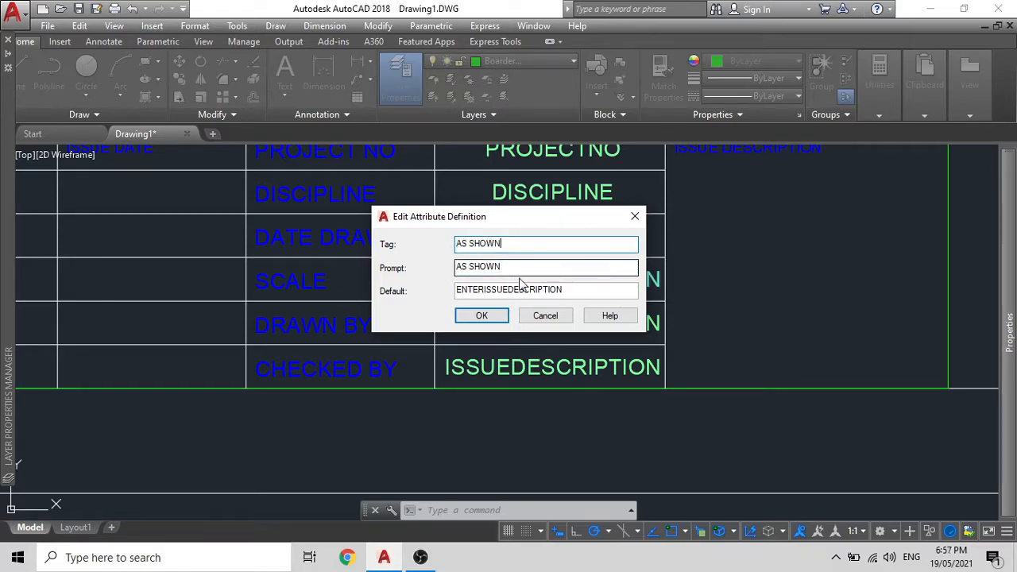
# Step: Set the SCALE row attribute's default to ASSHOWN, remove the spaces from its tag and prompt, and apply the definition
pyautogui.moveTo(569, 289); pyautogui.dragTo(482, 291)
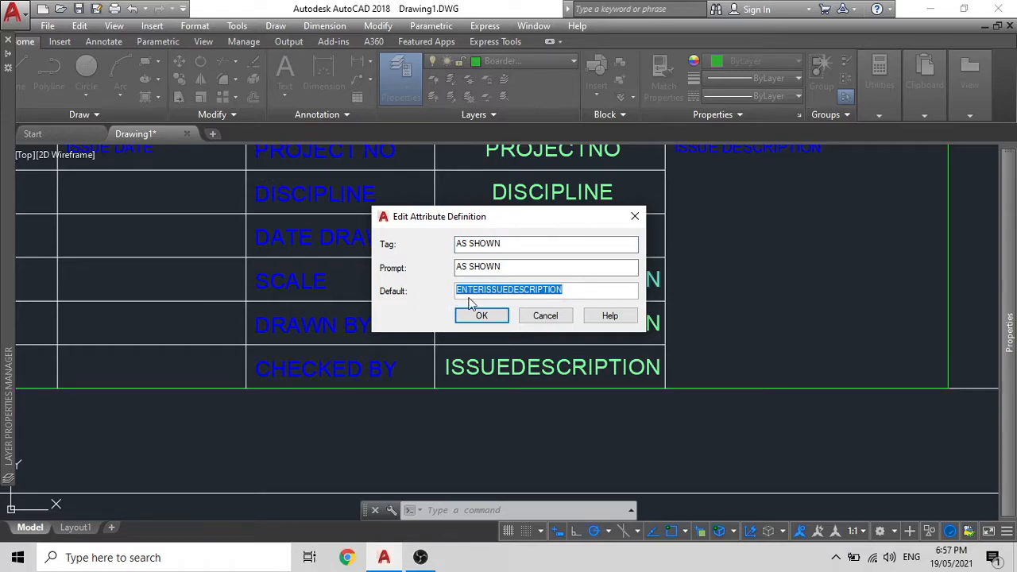
pyautogui.write('AS SHOWN')
pyautogui.click(466, 267)
pyautogui.press('Delete')
pyautogui.click(469, 243)
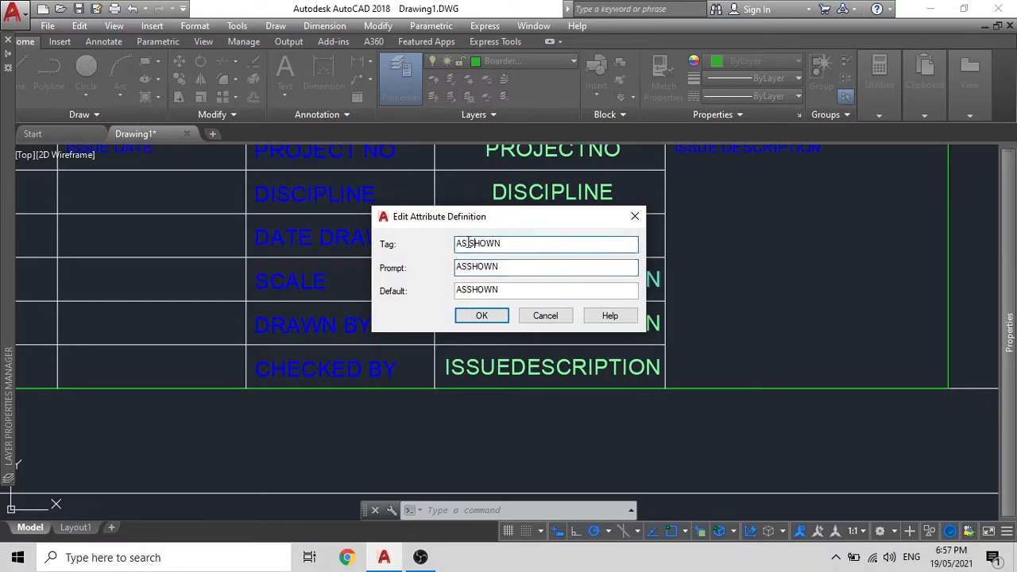
pyautogui.click(482, 316)
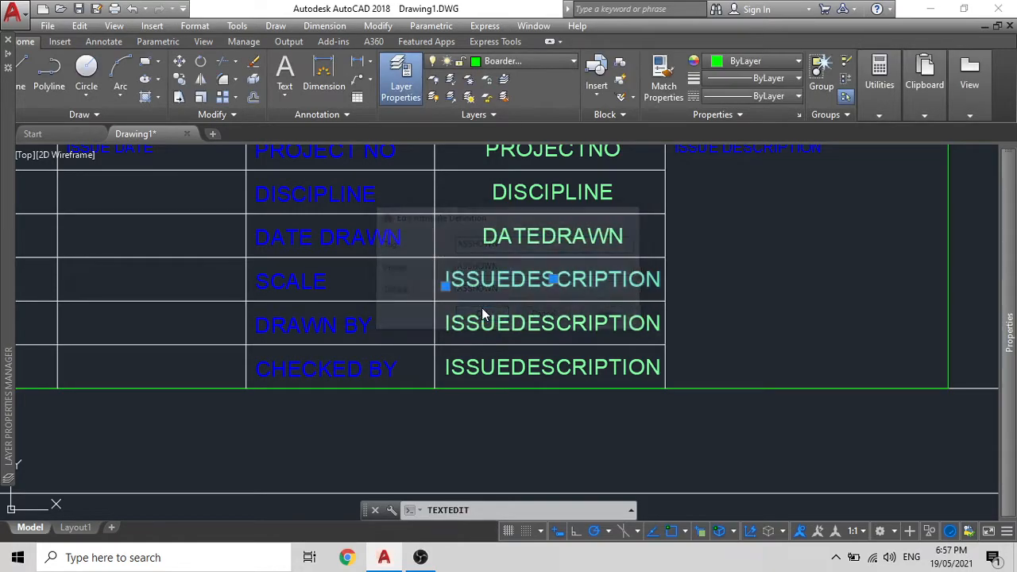
pyautogui.press('Escape')
# Step: Change the tag, prompt and default of the attribute beside DRAWN BY to DRAWNBY
pyautogui.moveTo(490, 318)
pyautogui.mouseDown(button='middle')
pyautogui.moveTo(437, 319)
pyautogui.moveTo(453, 268)
pyautogui.moveTo(493, 309)
pyautogui.mouseUp(button='middle')
pyautogui.doubleClick(502, 280)
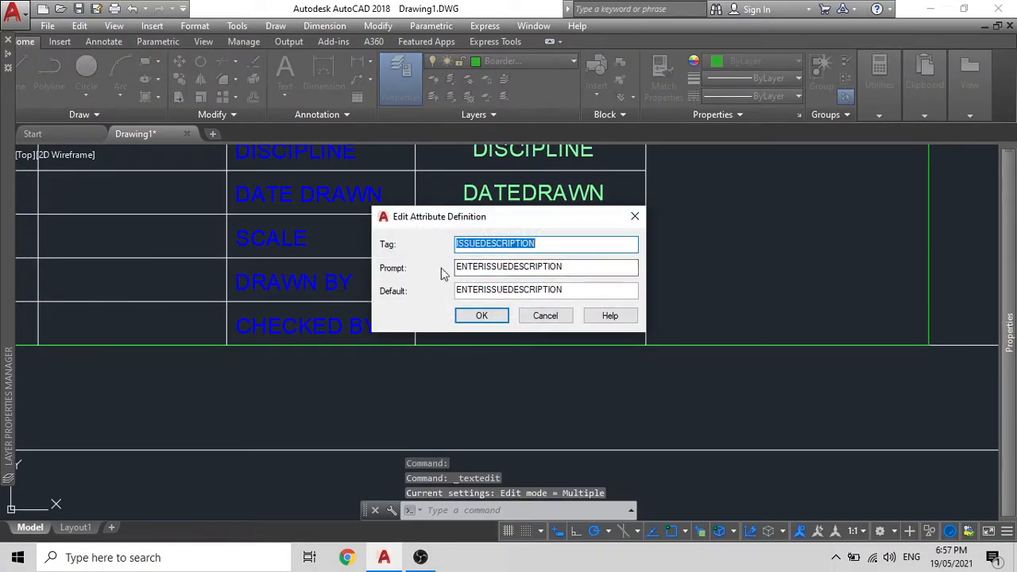
pyautogui.write('DRAWNBY')
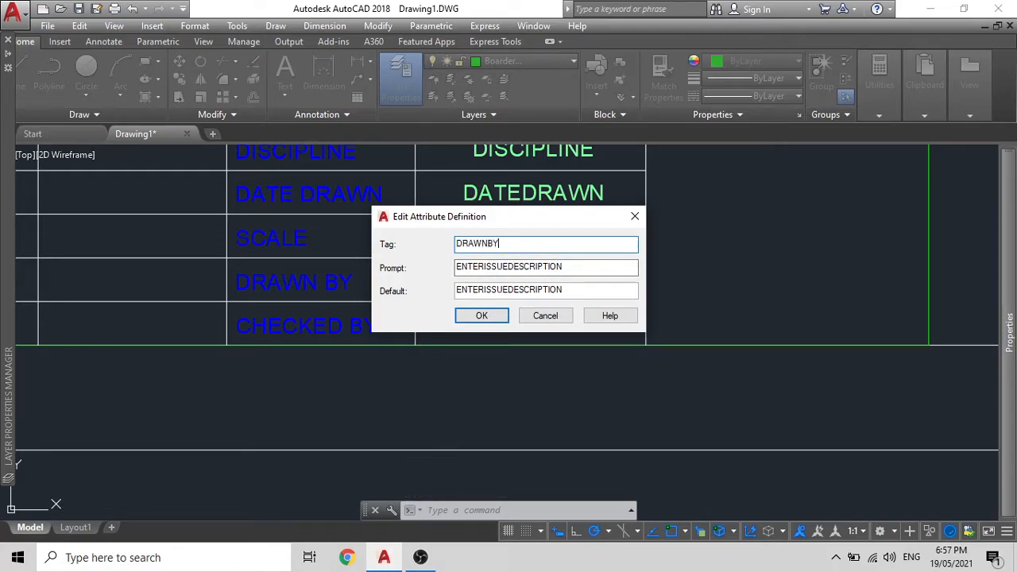
pyautogui.click(563, 267)
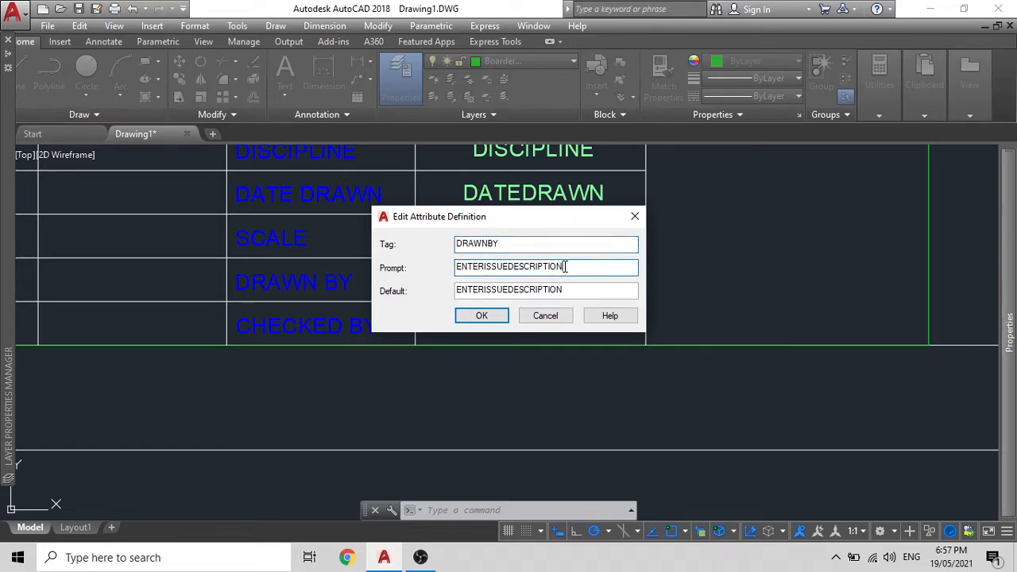
pyautogui.doubleClick(563, 267)
pyautogui.write('DRAWNBY')
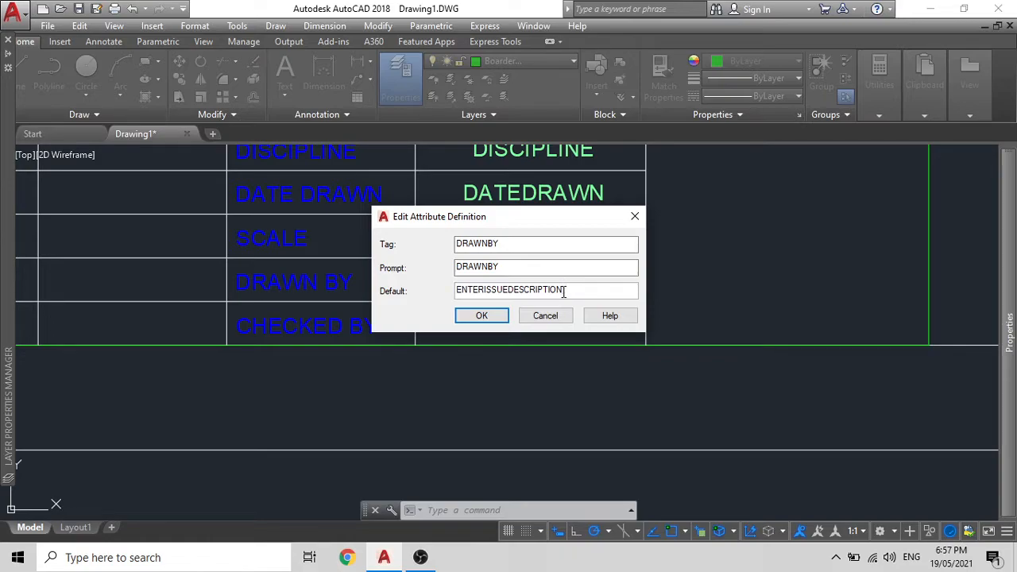
pyautogui.moveTo(563, 291); pyautogui.dragTo(438, 300)
pyautogui.write('DRAWNBY')
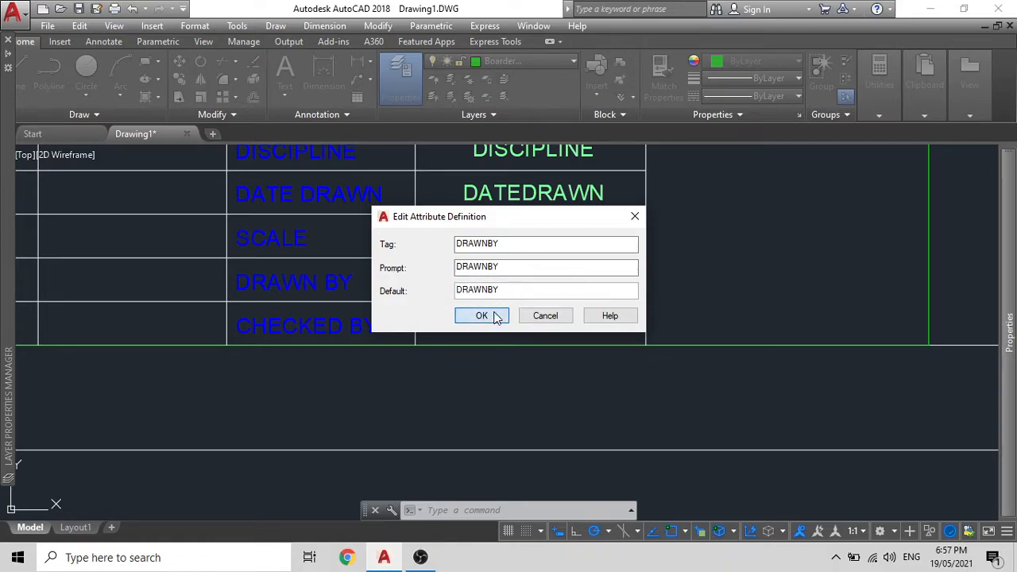
pyautogui.click(496, 317)
pyautogui.click(513, 326)
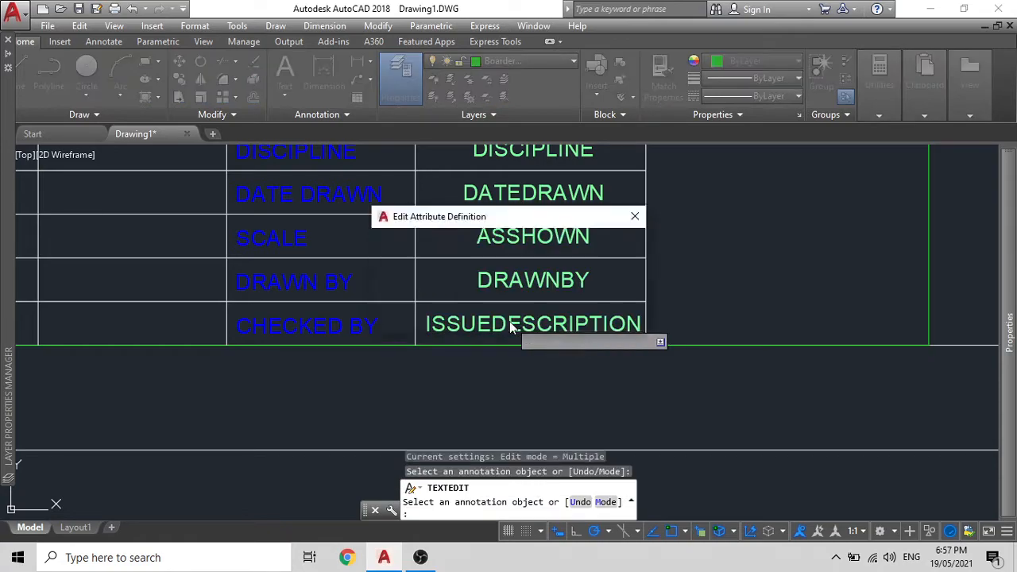
pyautogui.press('Escape')
pyautogui.click(513, 326)
pyautogui.press('Escape')
pyautogui.click(513, 325)
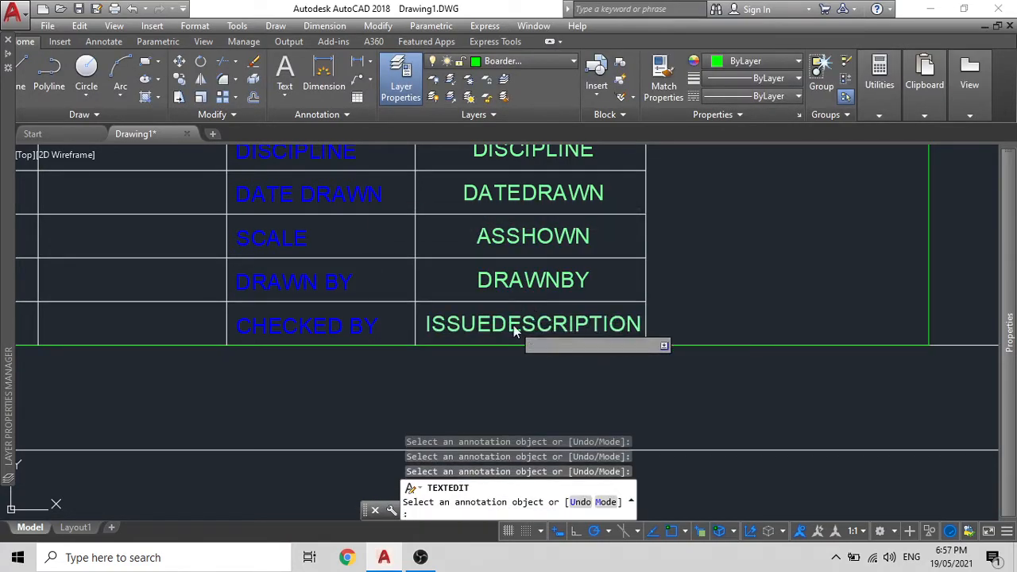
pyautogui.click(513, 326)
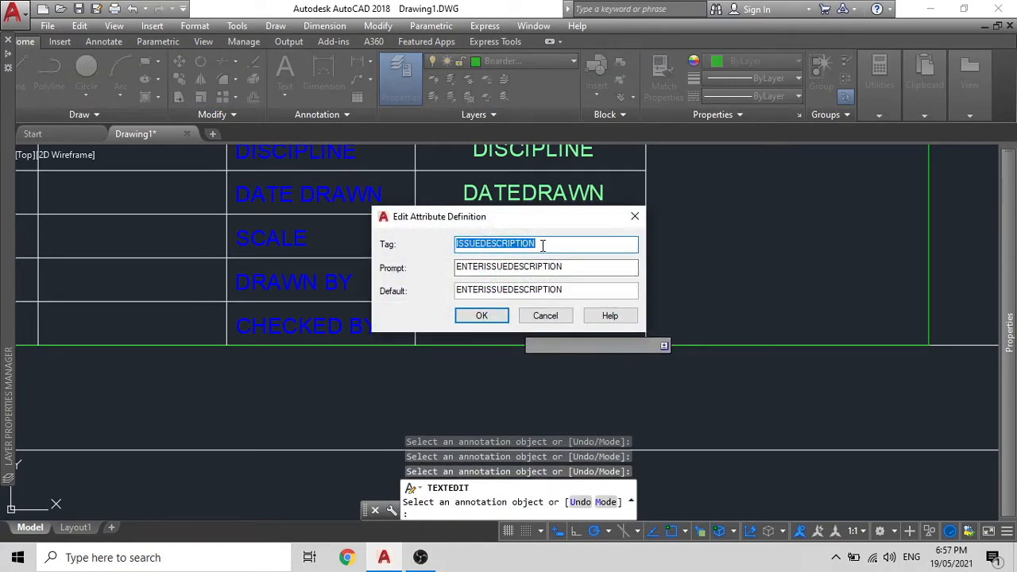
pyautogui.write('S')
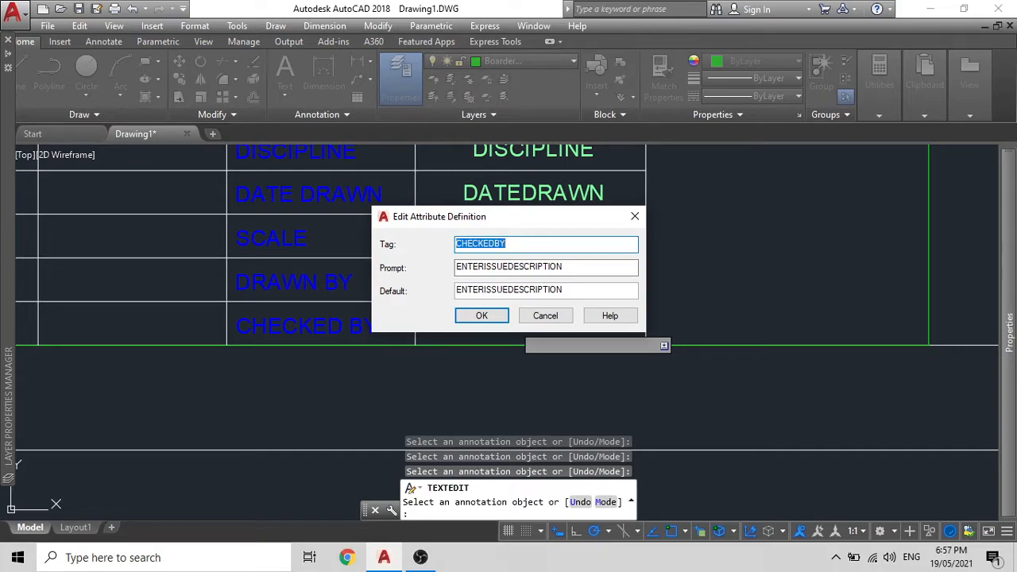
pyautogui.press('Escape')
pyautogui.press('Escape')
# Step: Change the tag and the prompt of the attribute beside CHECKED BY to CHECKEDBY
pyautogui.doubleClick(520, 323)
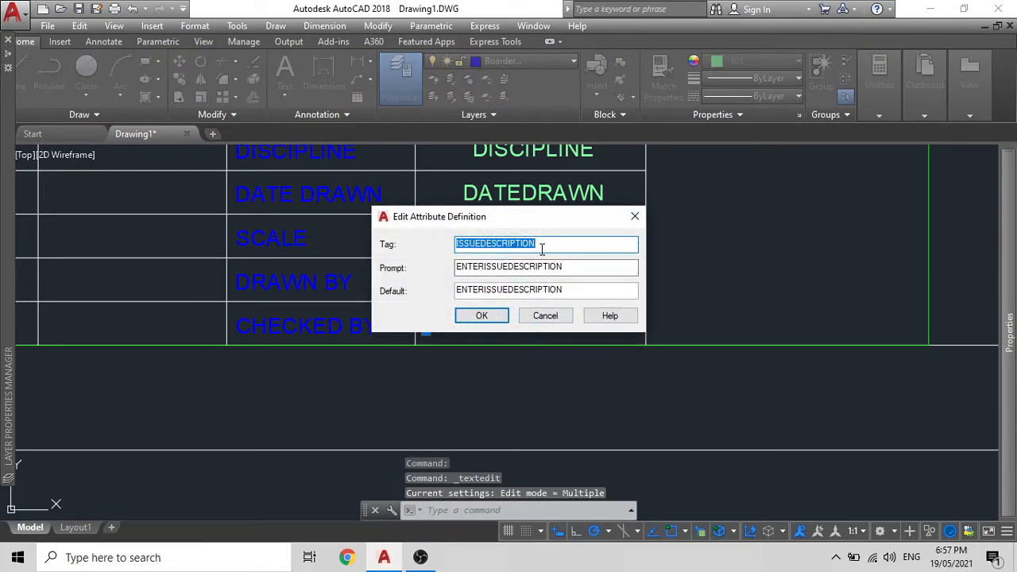
pyautogui.write('CHECKEDBY')
pyautogui.doubleClick(542, 248)
pyautogui.hotkey('ctrl', 'c')
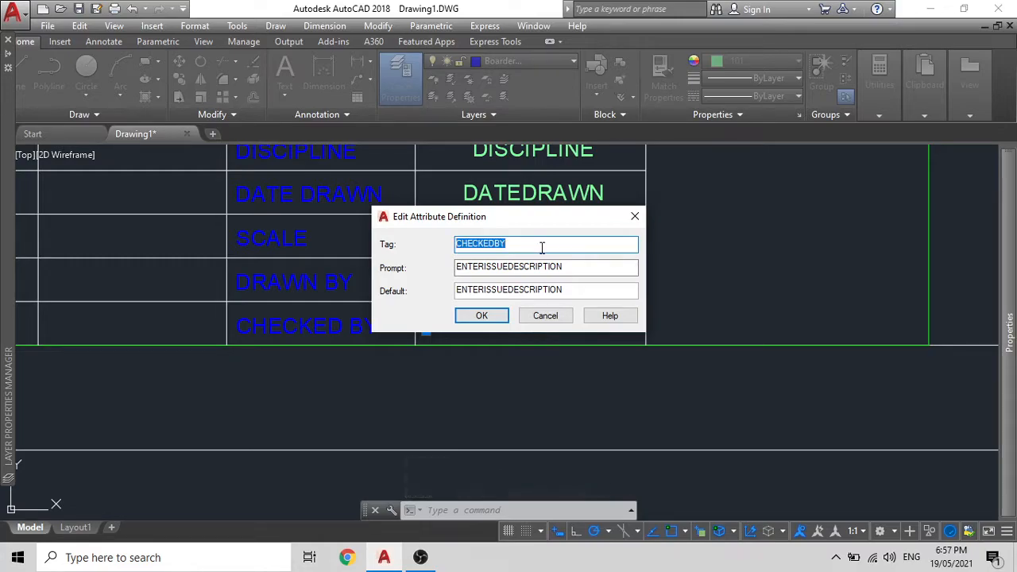
pyautogui.click(578, 268)
pyautogui.doubleClick(484, 267)
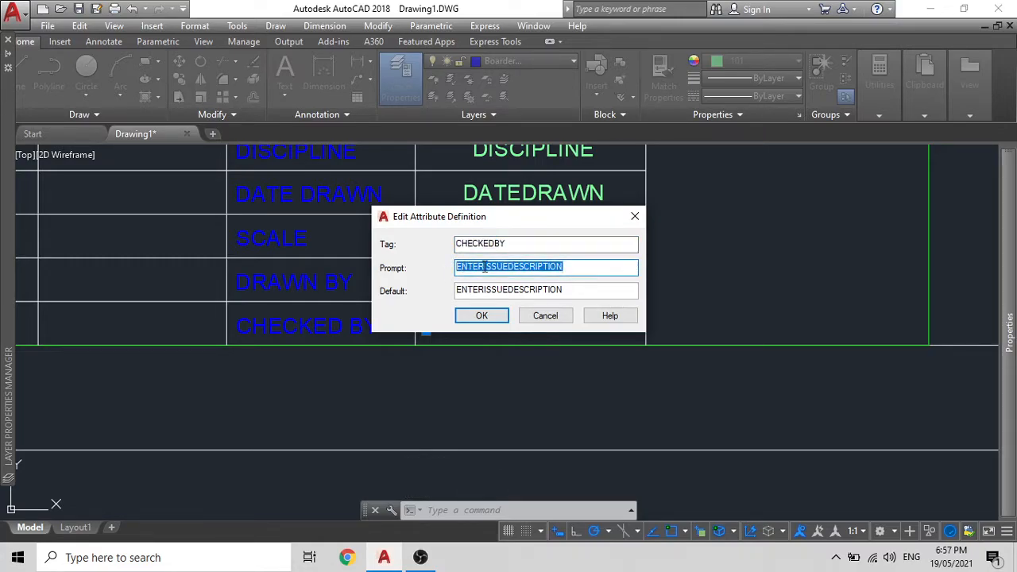
pyautogui.hotkey('ctrl', 'v')
# Step: Set the default of the attribute beside CHECKED BY to CHECKEDBY, apply the definition and end text editing
pyautogui.moveTo(546, 292); pyautogui.dragTo(464, 307)
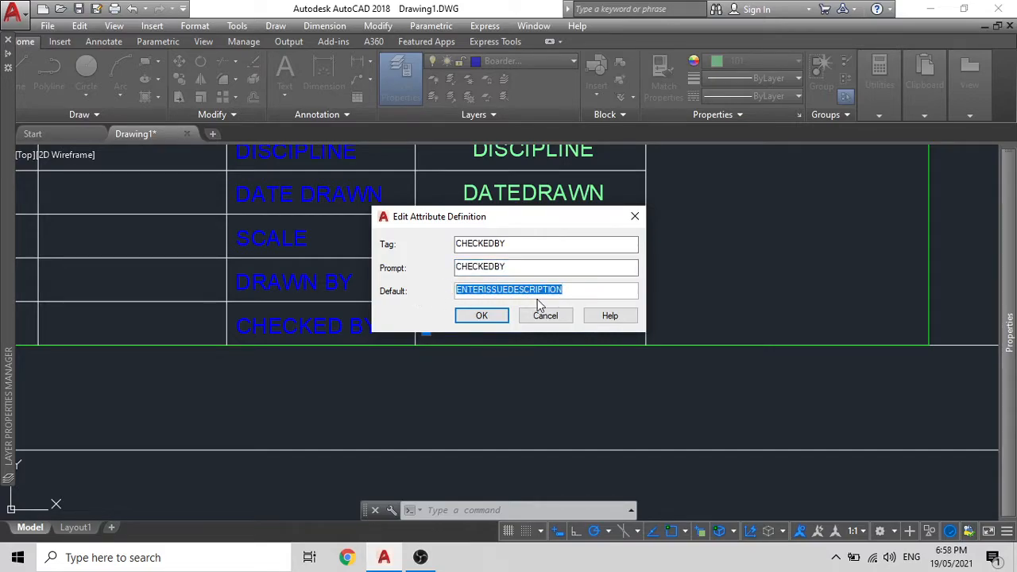
pyautogui.hotkey('ctrl', 'v')
pyautogui.click(483, 316)
pyautogui.scroll(-3, 522, 295)
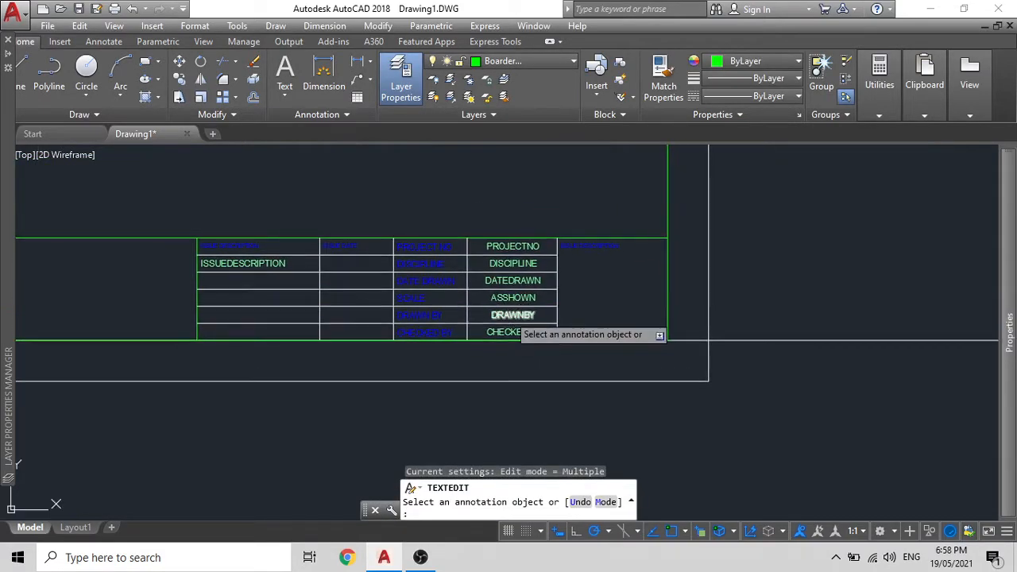
pyautogui.scroll(6, 488, 329)
pyautogui.press('Escape')
# Step: Offset the vertical line between the field headings and their attributes towards the attributes as an alignment guide
pyautogui.scroll(-2, 485, 340)
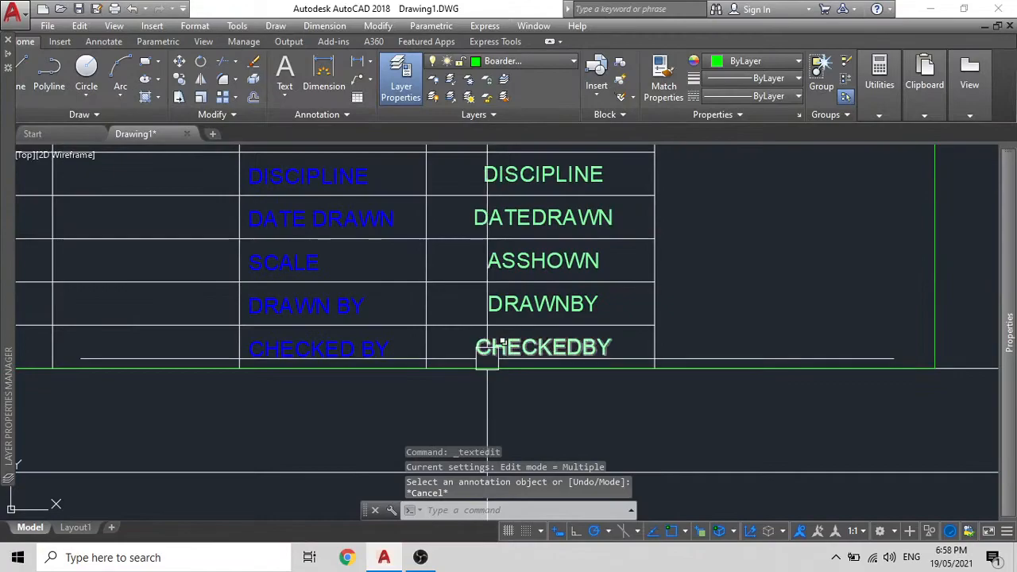
pyautogui.scroll(-2, 478, 347)
pyautogui.scroll(2, 447, 248)
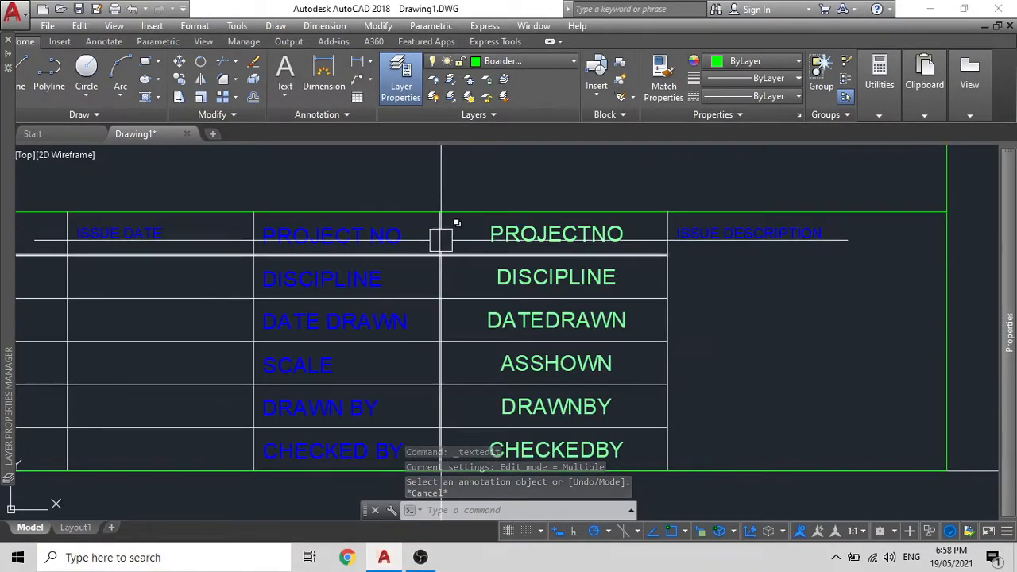
pyautogui.scroll(2, 443, 234)
pyautogui.write('o')
pyautogui.press('Return')
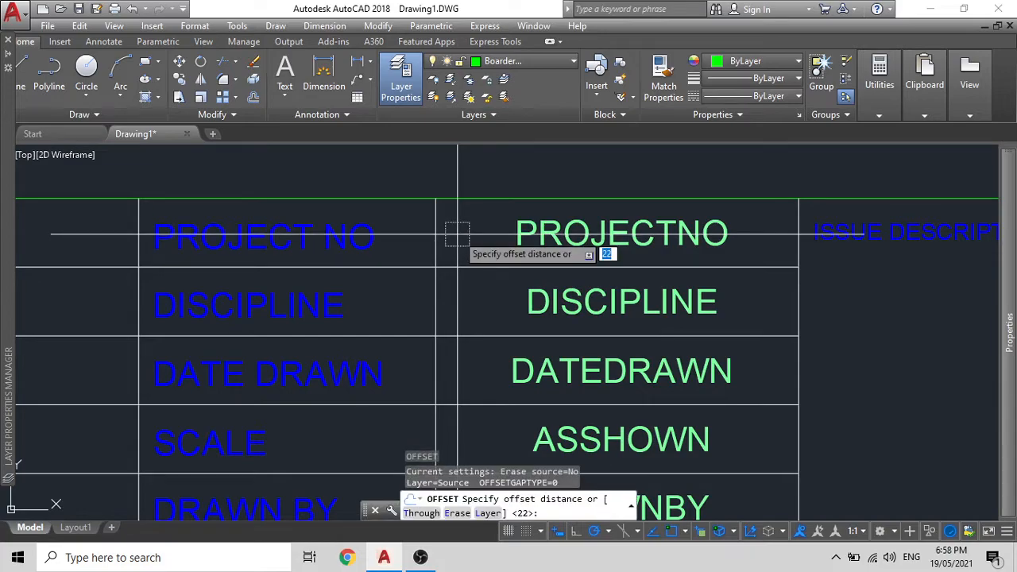
pyautogui.press('Return')
pyautogui.click(442, 230)
pyautogui.click(465, 231)
pyautogui.press('Escape')
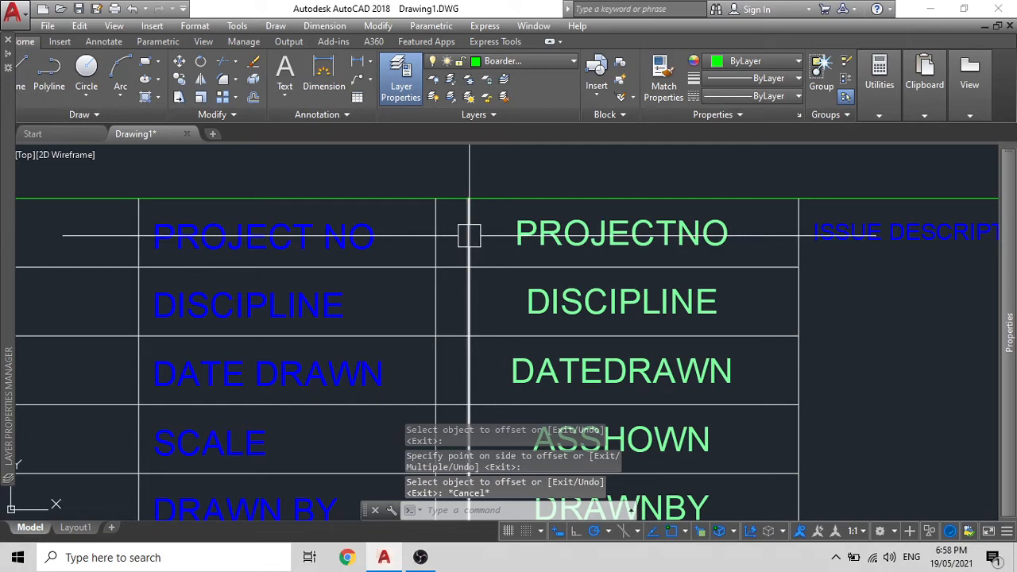
# Step: Try to move the PROJECTNO attribute to the guide line and undo the move
pyautogui.moveTo(469, 235); pyautogui.dragTo(518, 231, button='middle')
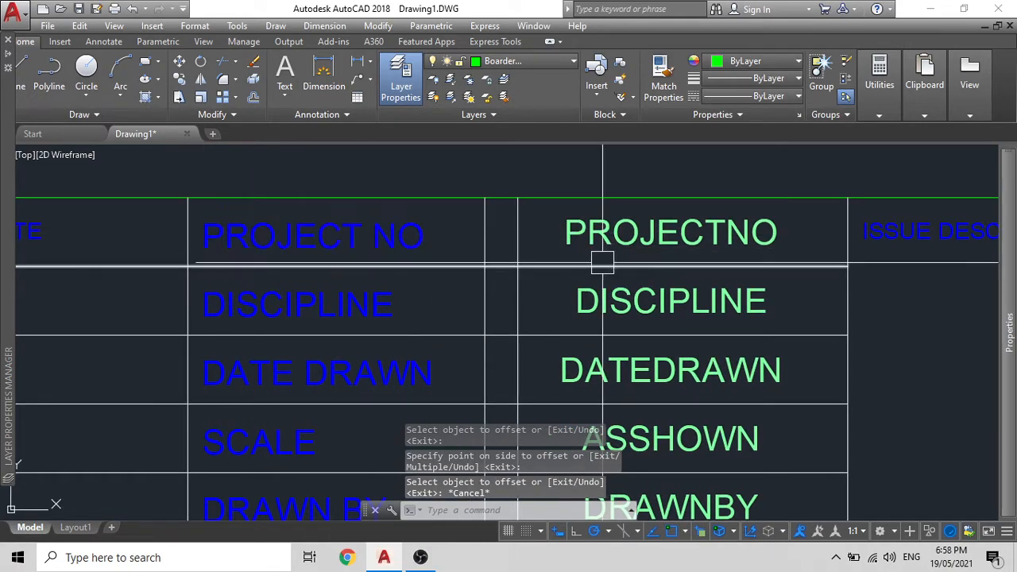
pyautogui.click(565, 233)
pyautogui.write('m')
pyautogui.press('Return')
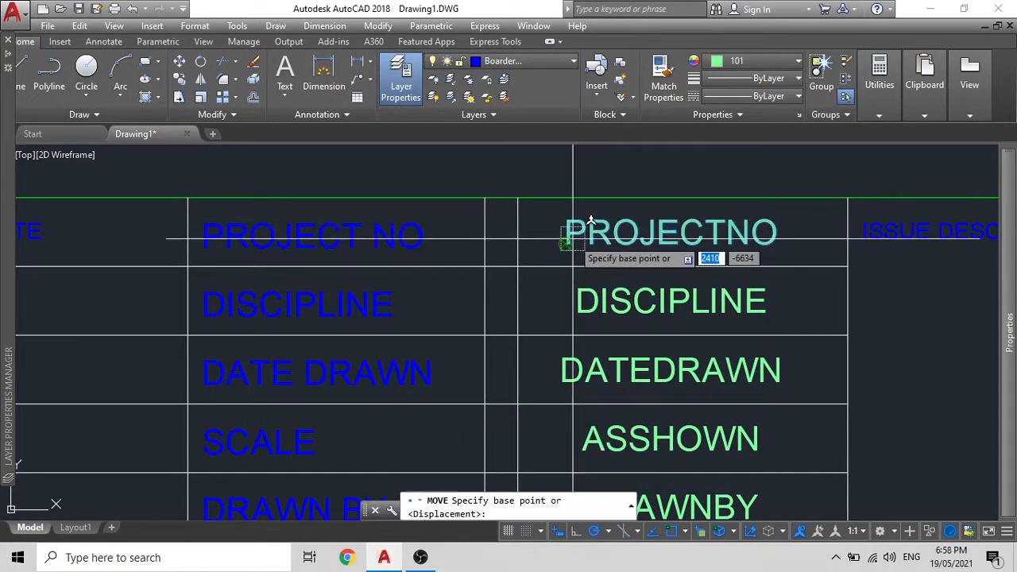
pyautogui.click(564, 242)
pyautogui.click(522, 248)
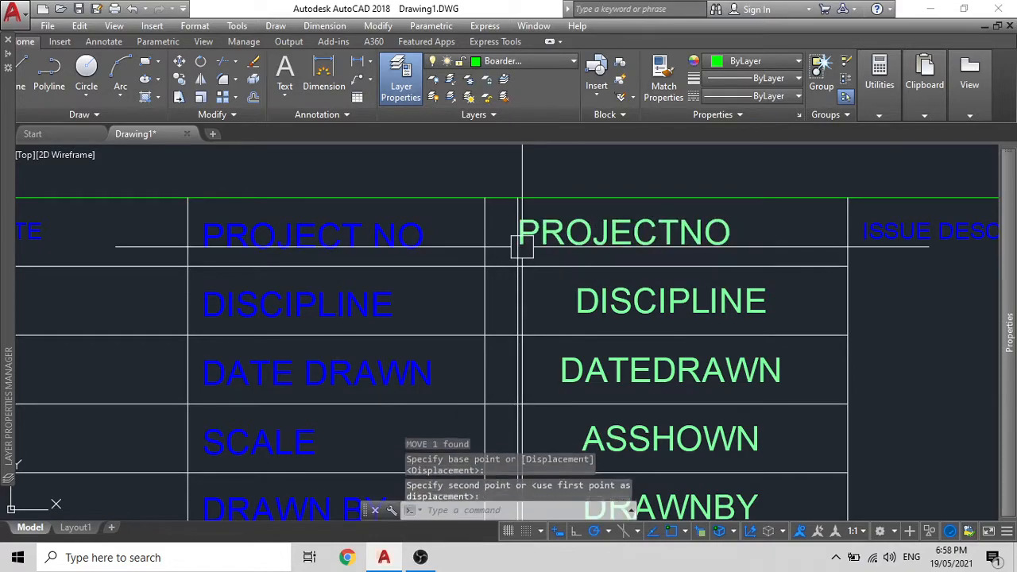
pyautogui.hotkey('ctrl', 'z')
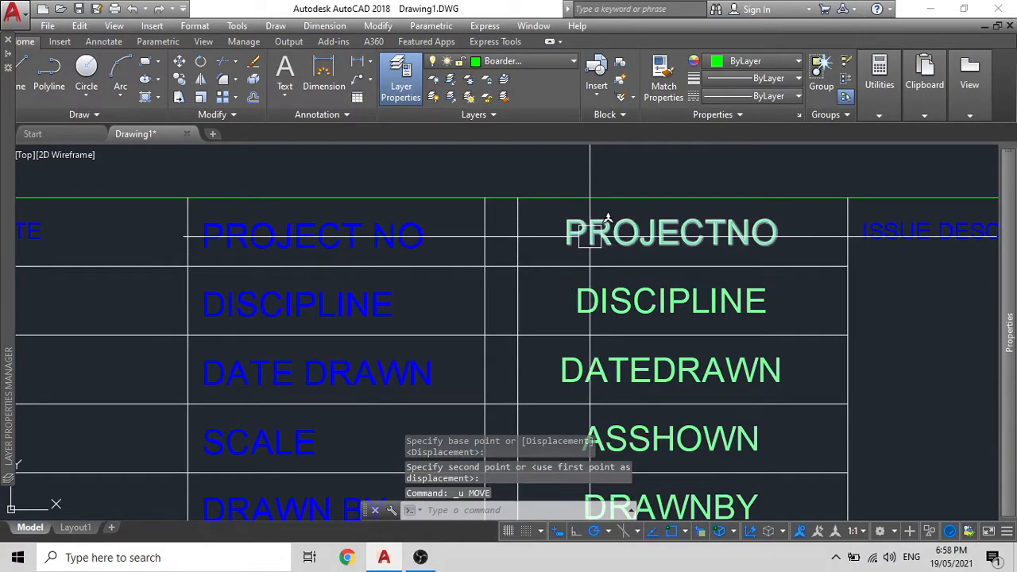
pyautogui.click(581, 237)
pyautogui.write('u')
pyautogui.press('Return')
pyautogui.scroll(1, 560, 238)
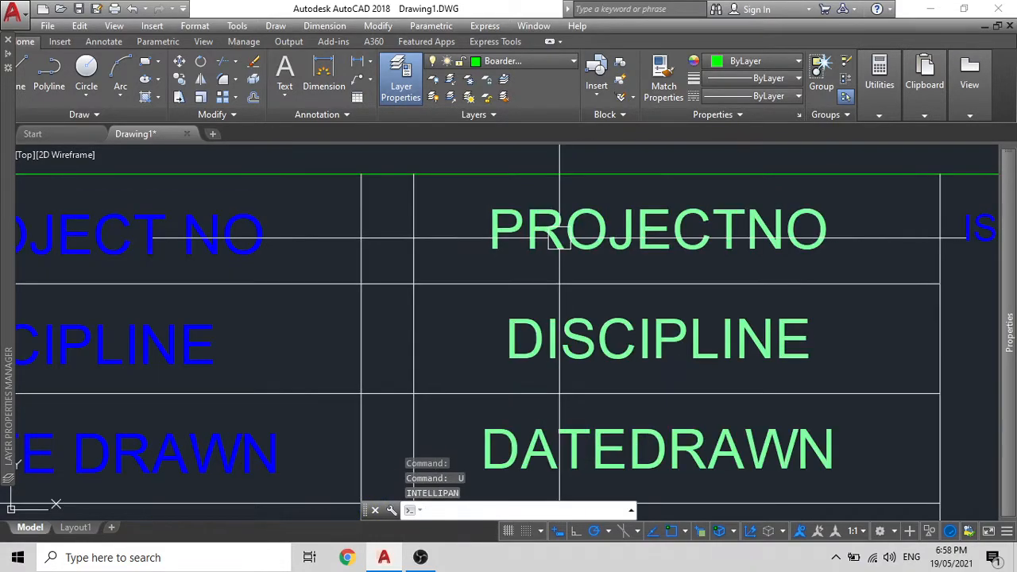
pyautogui.press('Escape')
# Step: Move the PROJECTNO attribute by its insertion point onto the vertical guide line, keeping it in its row
pyautogui.click(491, 242)
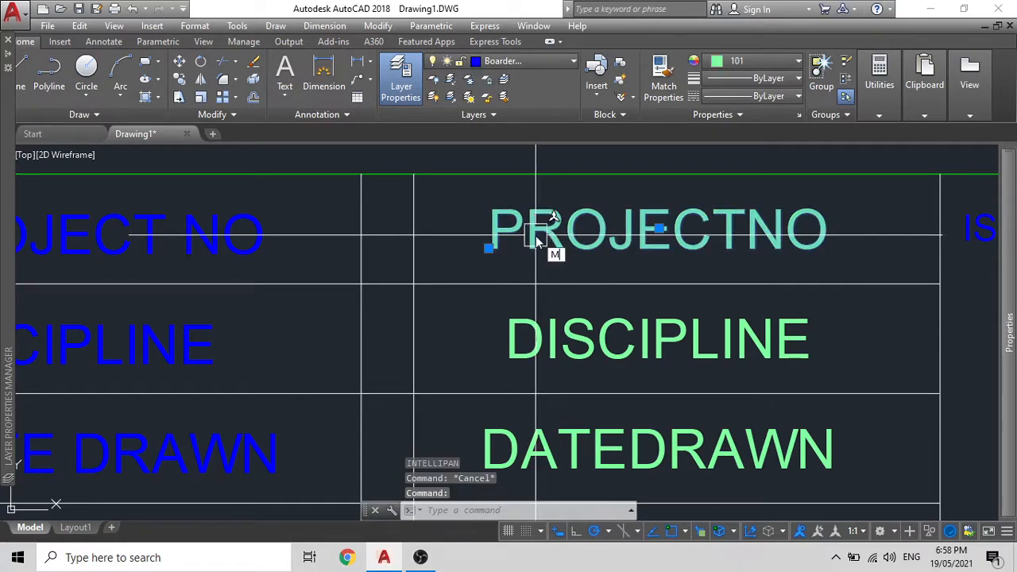
pyautogui.write('m')
pyautogui.press('Return')
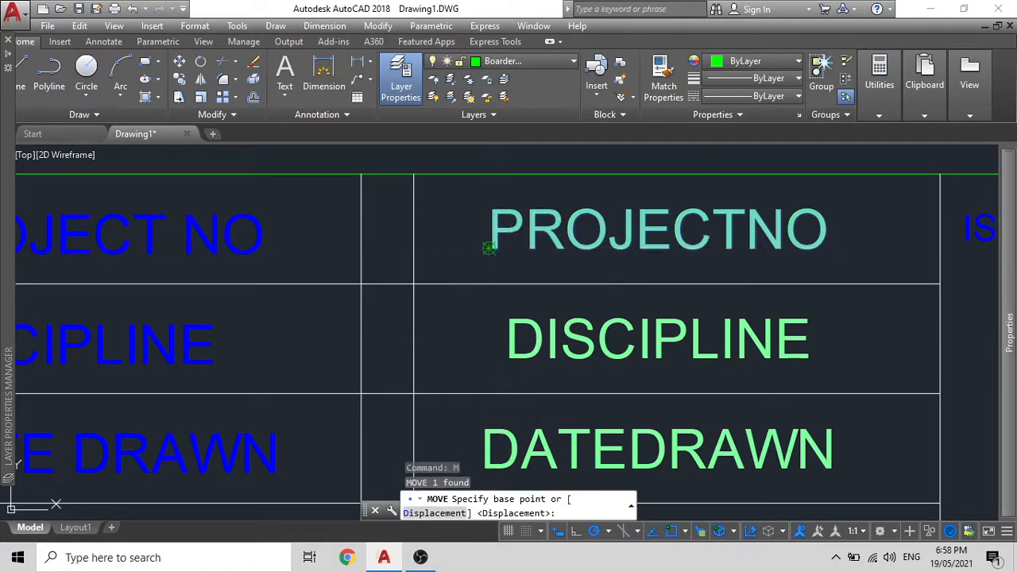
pyautogui.click(489, 248)
pyautogui.click(414, 249)
# Step: Move the DISCIPLINE attribute horizontally so its insertion point lies on the vertical guide line
pyautogui.scroll(-4, 415, 248)
pyautogui.moveTo(487, 300); pyautogui.dragTo(543, 258, button='middle')
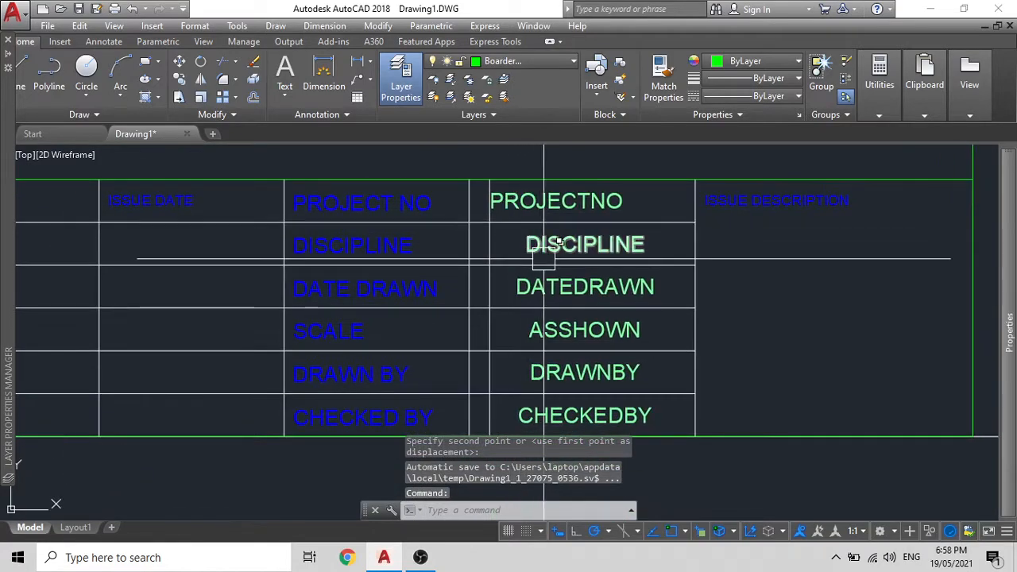
pyautogui.click(540, 245)
pyautogui.write('m')
pyautogui.press('Return')
pyautogui.scroll(2, 529, 245)
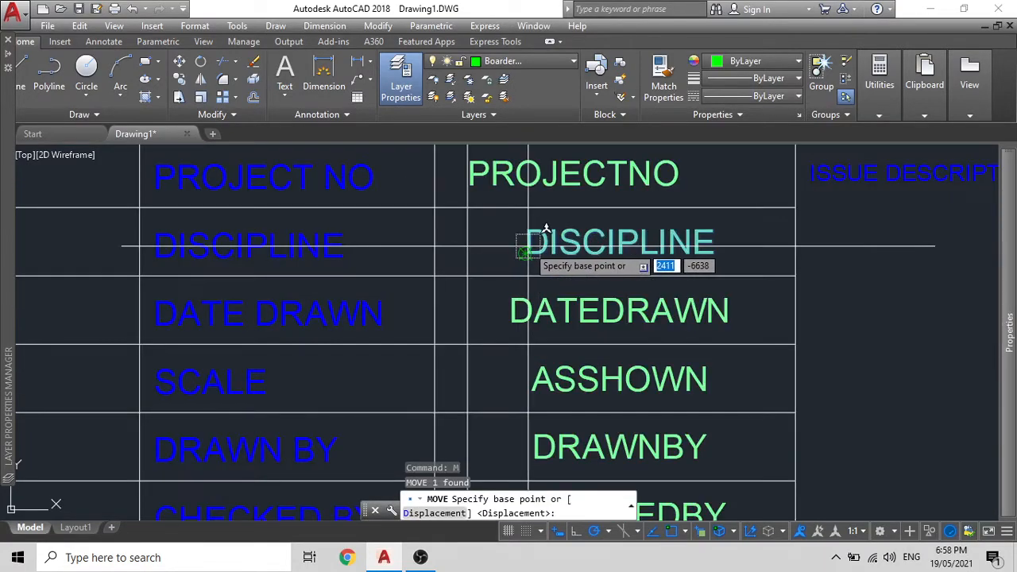
pyautogui.click(522, 256)
pyautogui.click(464, 256)
# Step: Move the DATEDRAWN attribute horizontally so its insertion point lies on the guide line
pyautogui.click(509, 310)
pyautogui.press('Return')
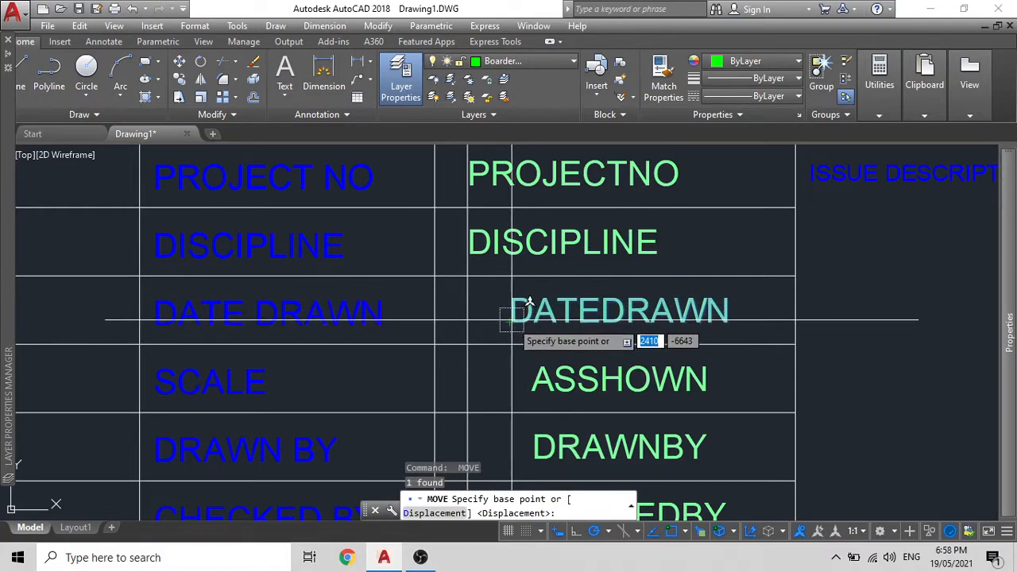
pyautogui.click(509, 322)
pyautogui.click(468, 318)
# Step: Move the ASSHOWN attribute in the SCALE row horizontally to start at the guide line
pyautogui.scroll(-2, 509, 316)
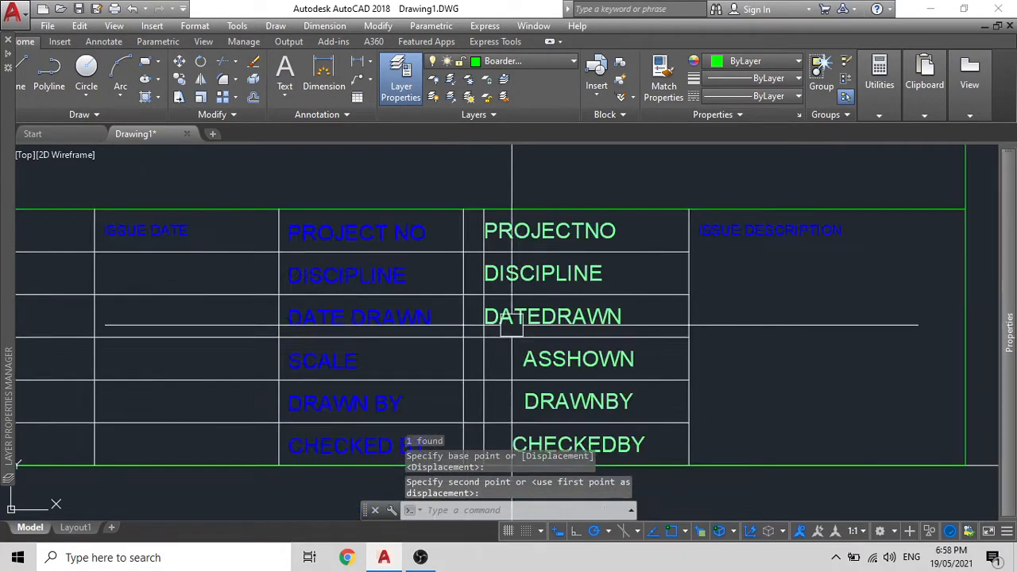
pyautogui.moveTo(545, 350); pyautogui.dragTo(545, 271, button='middle')
pyautogui.click(547, 273)
pyautogui.press('Return')
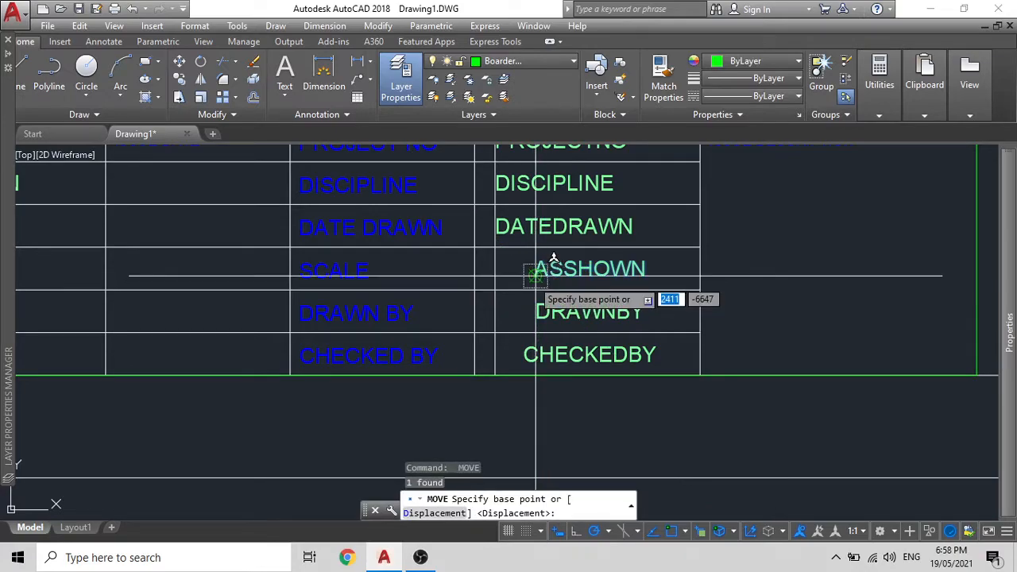
pyautogui.click(550, 262)
pyautogui.click(515, 256)
# Step: Move the DRAWNBY and CHECKEDBY attributes horizontally so both start at the guide line
pyautogui.click(596, 312)
pyautogui.press('Return')
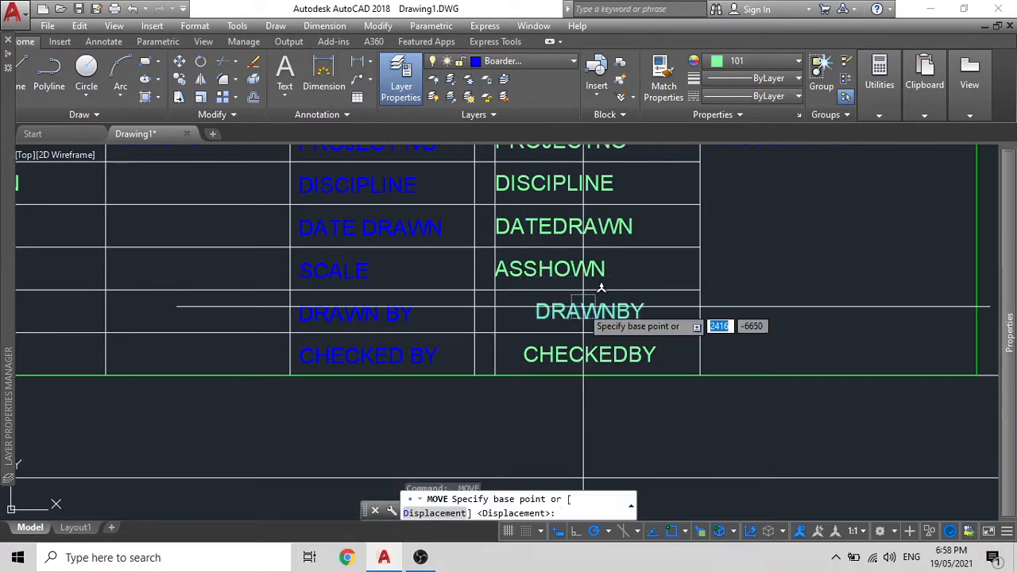
pyautogui.click(556, 295)
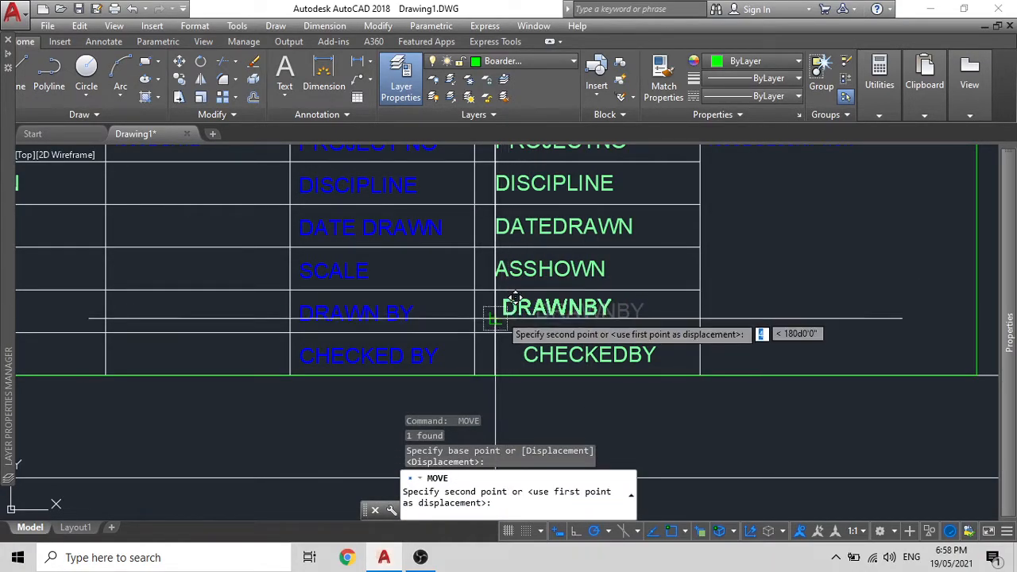
pyautogui.click(518, 295)
pyautogui.click(549, 351)
pyautogui.press('Return')
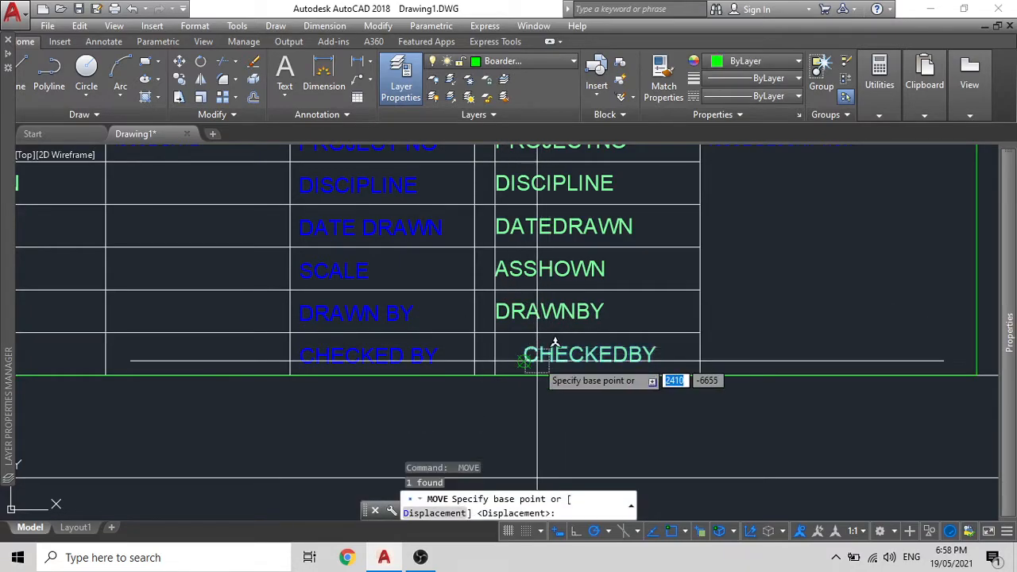
pyautogui.click(523, 362)
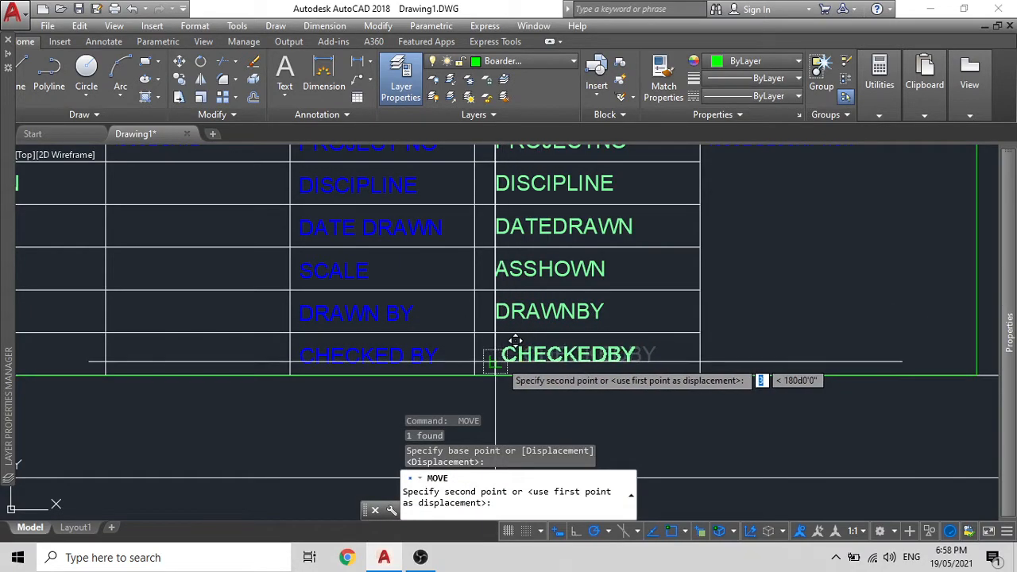
pyautogui.click(499, 345)
pyautogui.press('Escape')
# Step: Delete the vertical guide line in the attribute column
pyautogui.click(497, 345)
pyautogui.scroll(4, 491, 320)
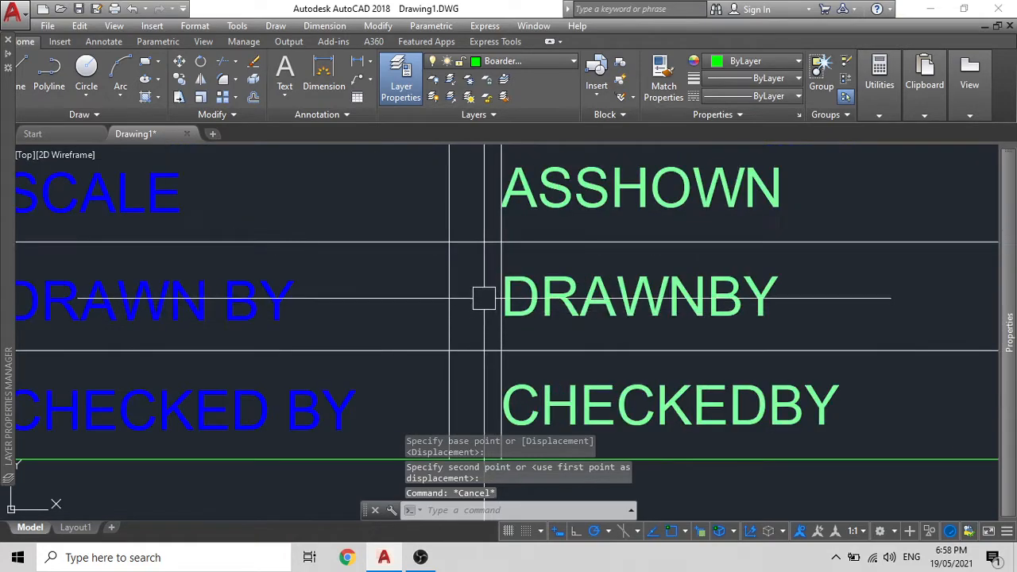
pyautogui.press('Delete')
# Step: Set the colour of the six attributes from PROJECTNO to CHECKEDBY to ByLayer and clear the selection
pyautogui.scroll(-5, 453, 286)
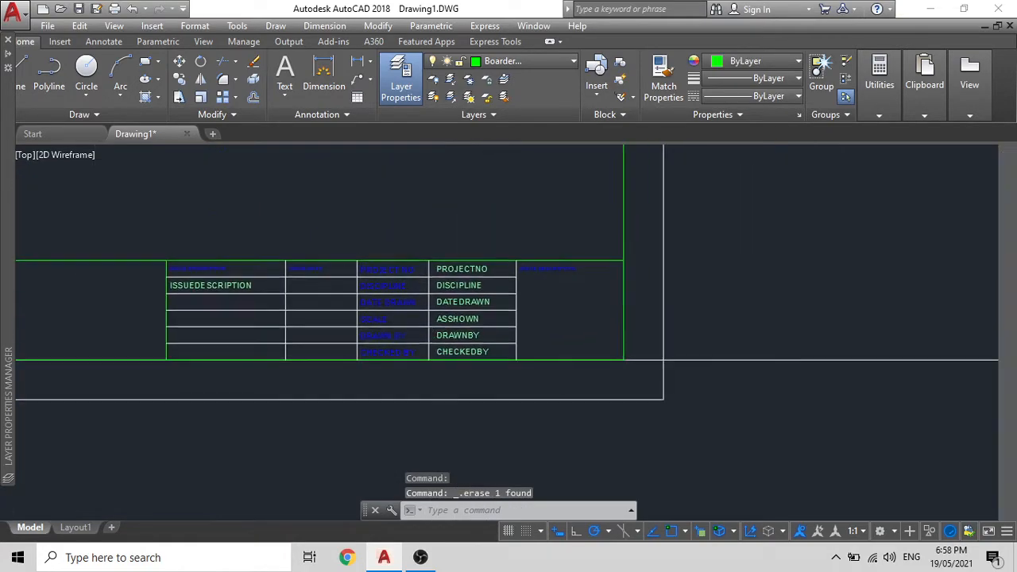
pyautogui.scroll(4, 432, 334)
pyautogui.click(453, 222)
pyautogui.click(453, 266)
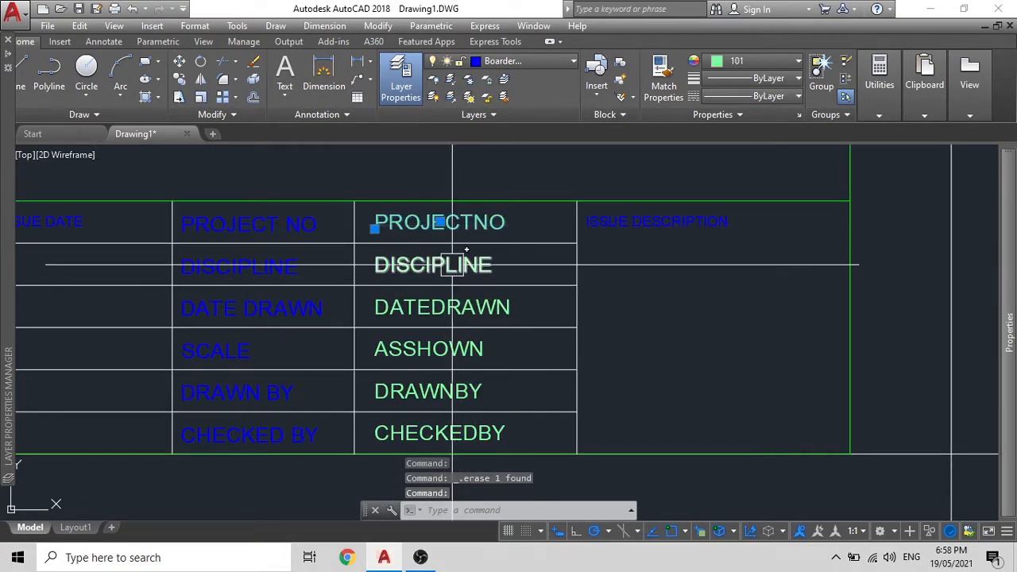
pyautogui.click(442, 318)
pyautogui.click(433, 349)
pyautogui.click(418, 391)
pyautogui.click(406, 433)
pyautogui.click(516, 61)
pyautogui.click(744, 60)
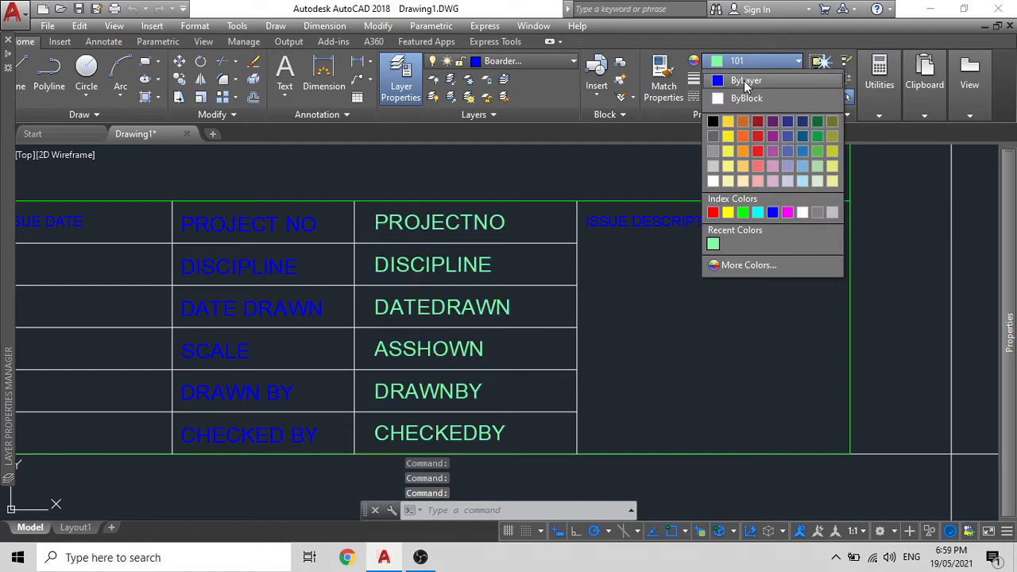
pyautogui.click(744, 81)
pyautogui.scroll(-2, 627, 243)
pyautogui.press('Escape')
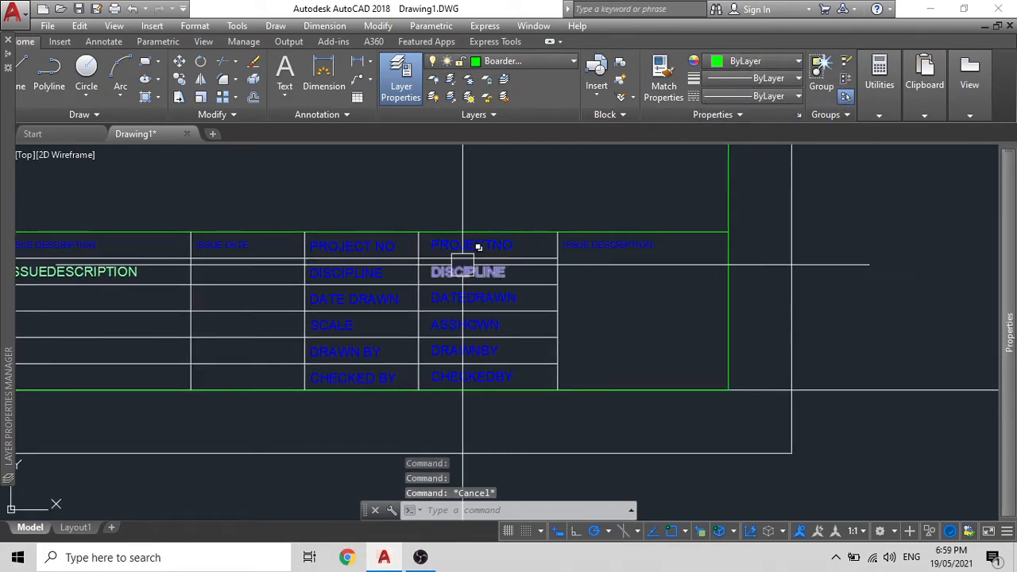
# Step: Copy the DISCIPLINE attribute horizontally into the large cell below the rightmost ISSUE DESCRIPTION heading
pyautogui.scroll(2, 459, 274)
pyautogui.write('o')
pyautogui.press('Return')
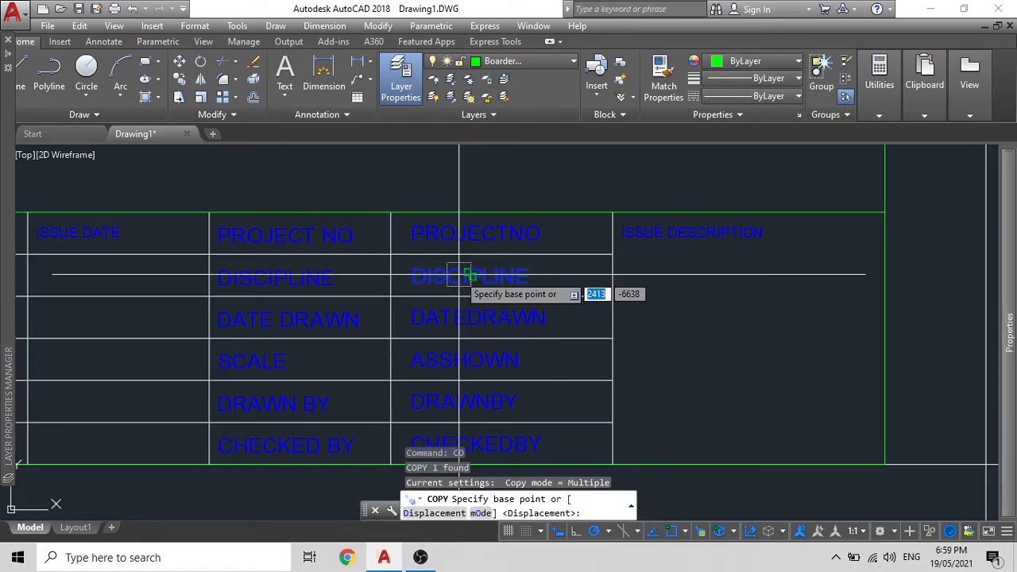
pyautogui.click(411, 282)
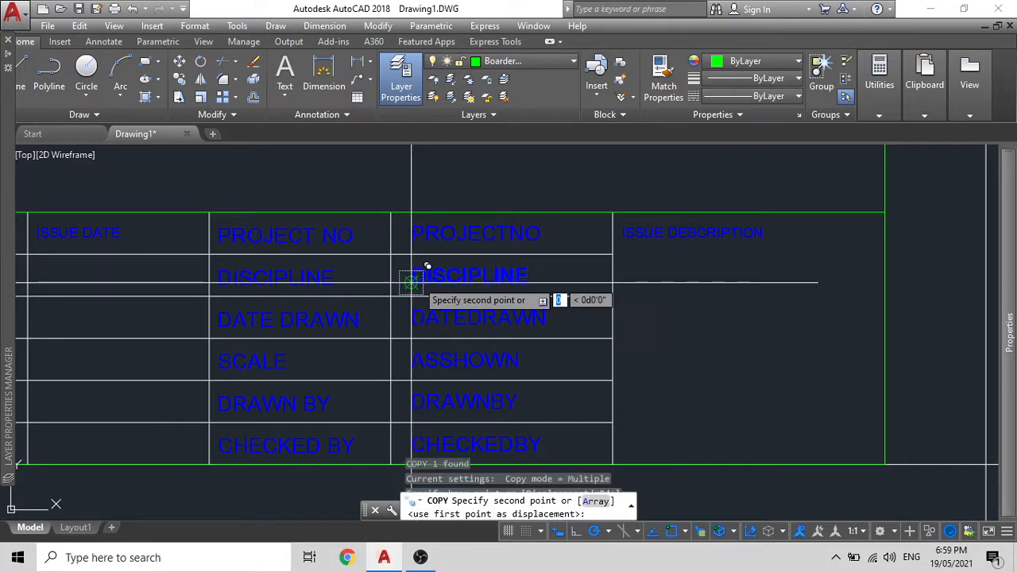
pyautogui.click(660, 282)
pyautogui.press('Escape')
pyautogui.click(688, 276)
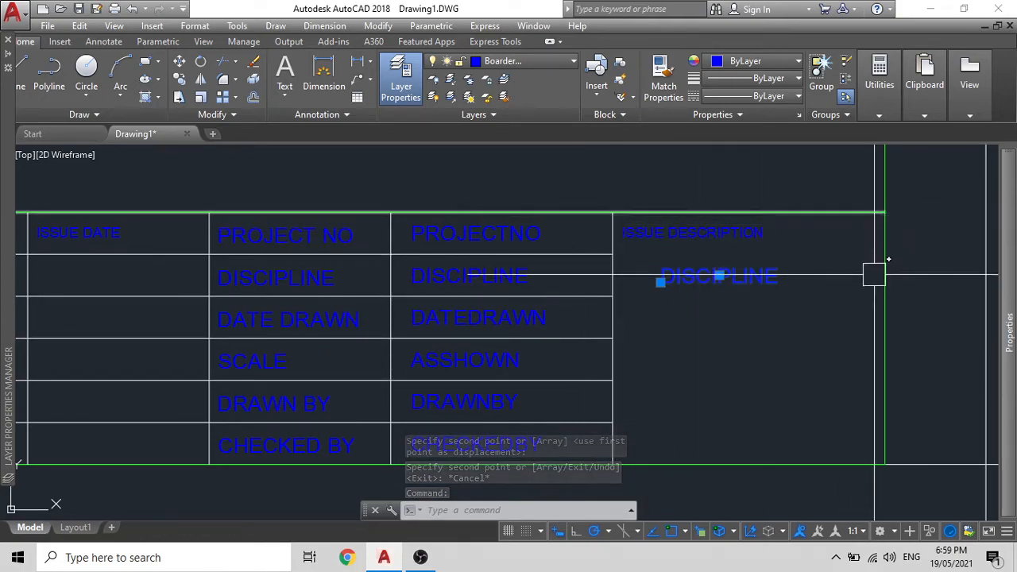
pyautogui.press('Escape')
pyautogui.click(732, 269)
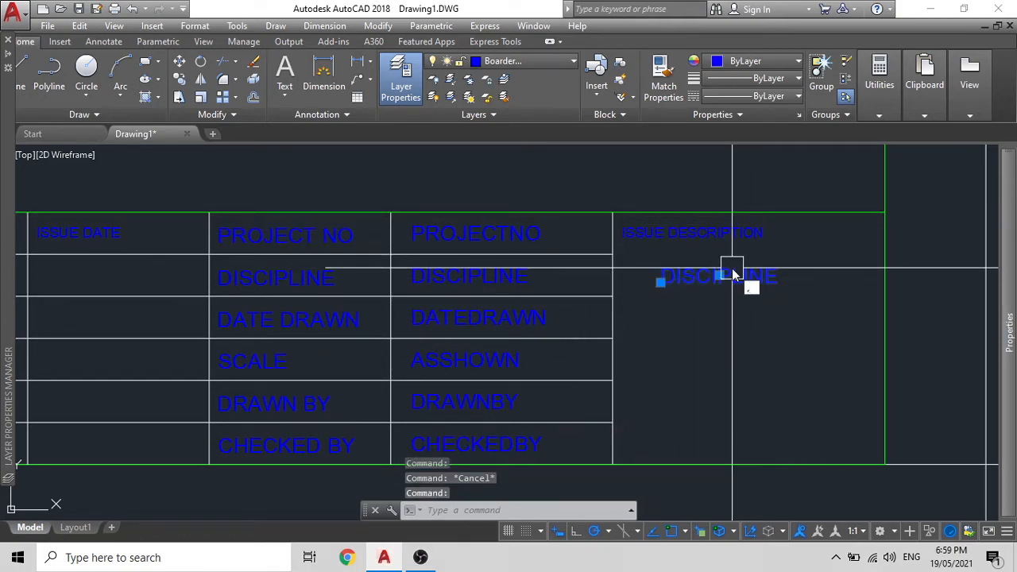
pyautogui.write('m')
pyautogui.press('Return')
pyautogui.press('Escape')
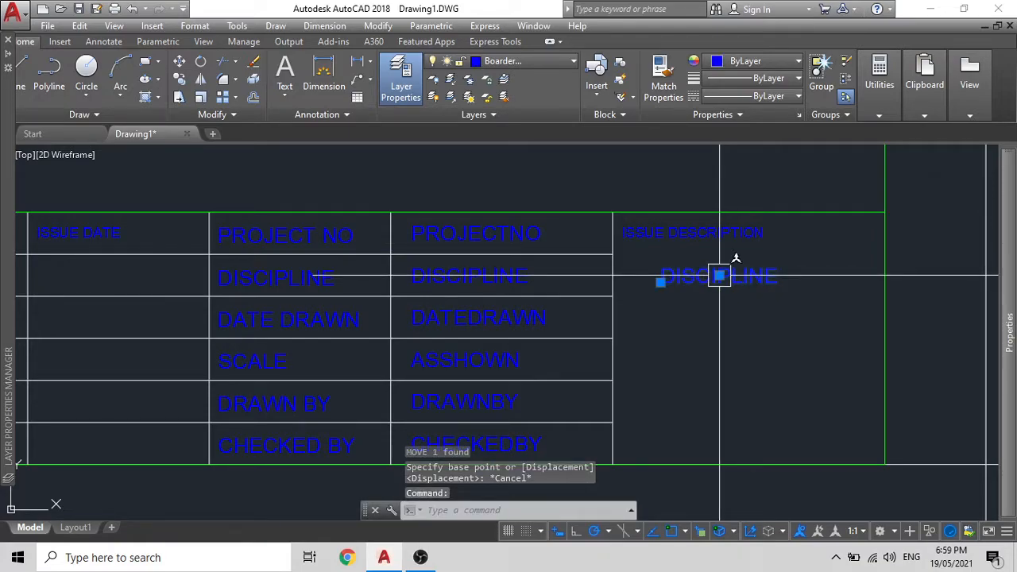
pyautogui.press('Escape')
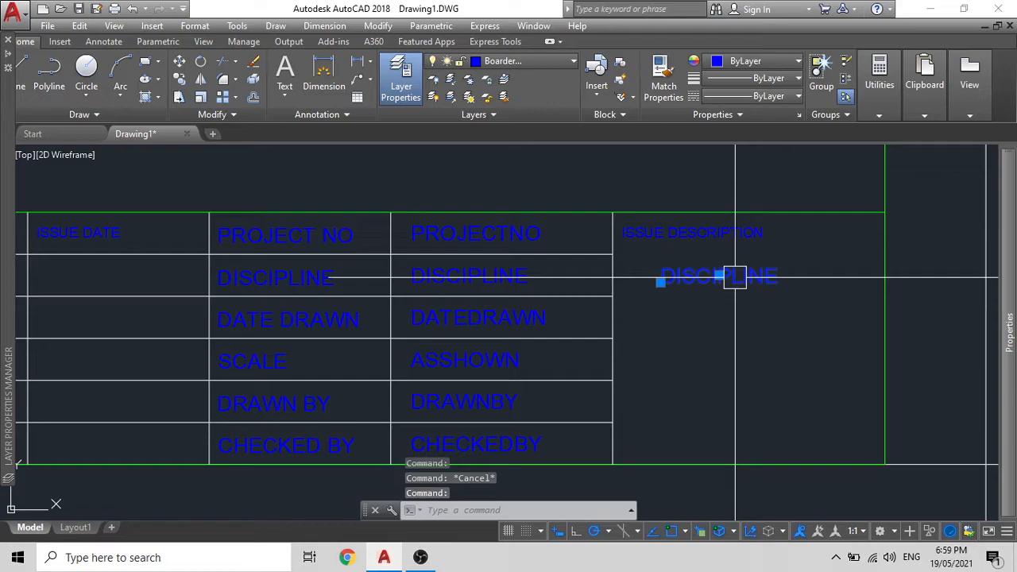
# Step: Move the copied DISCIPLINE attribute by its middle point to the midpoint between opposite corners (M2P) of the large ISSUE DESCRIPTION cell
pyautogui.press('Return')
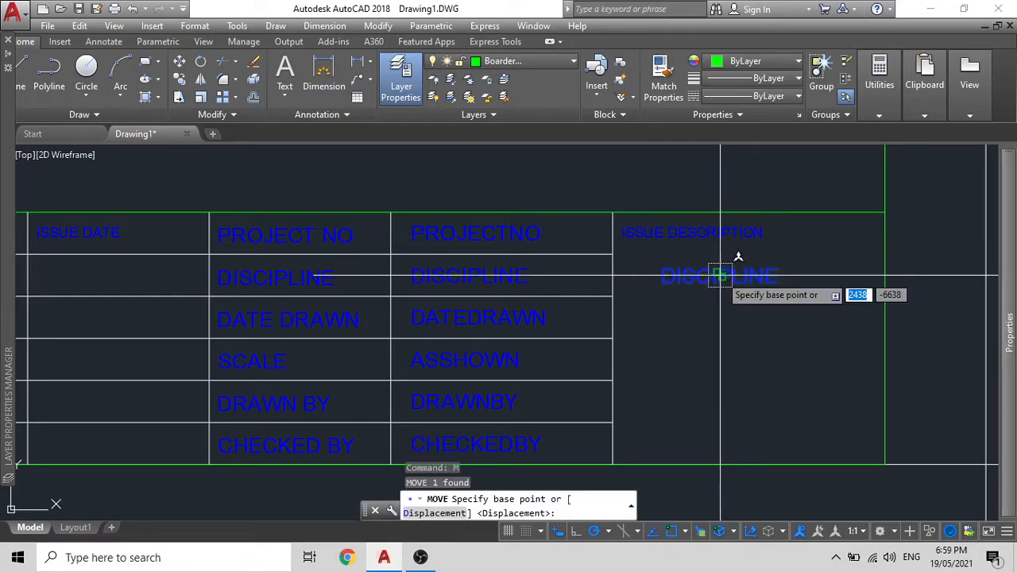
pyautogui.click(719, 275)
pyautogui.moveTo(784, 314); pyautogui.dragTo(761, 278, button='middle')
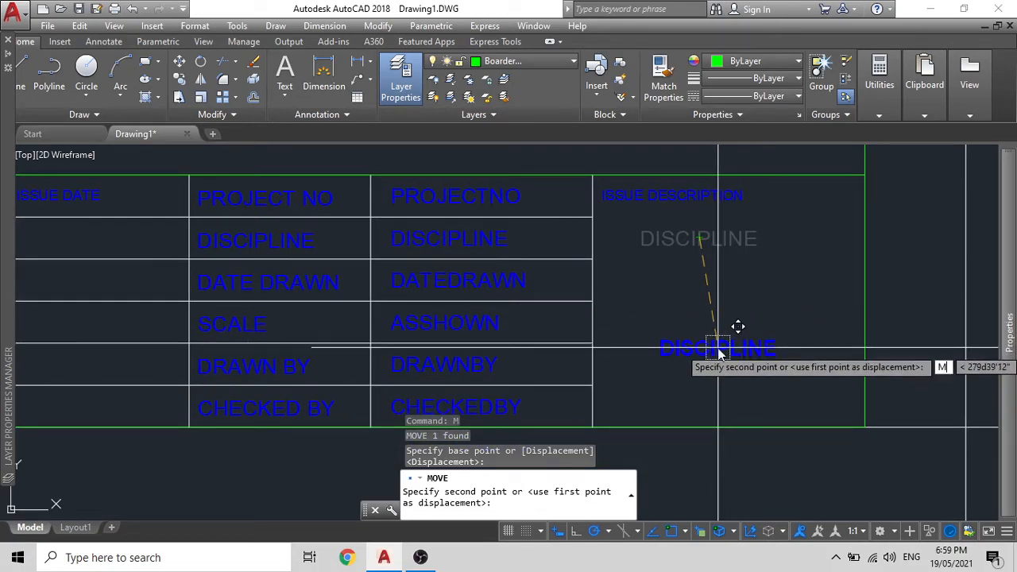
pyautogui.press('BackSpace')
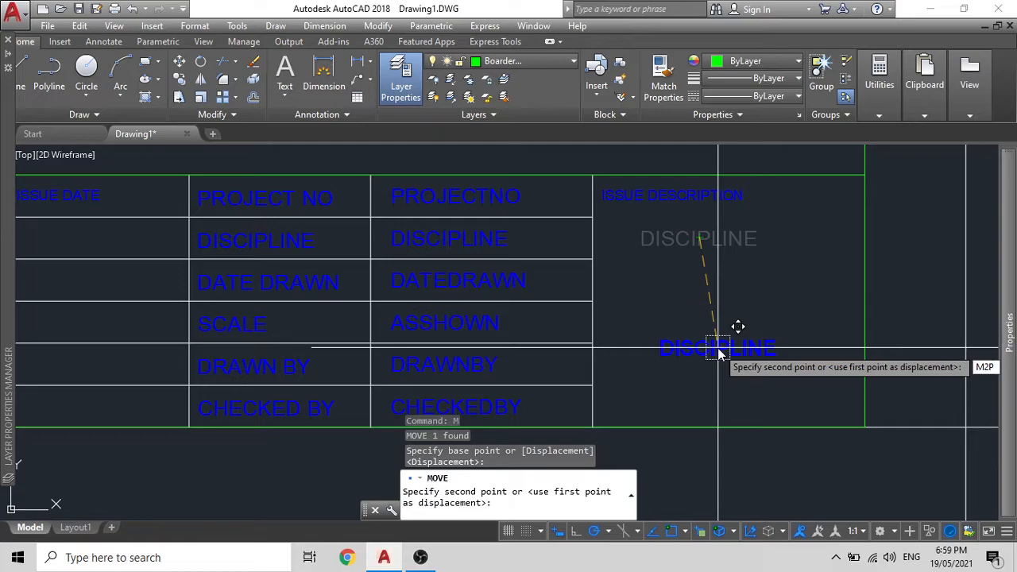
pyautogui.write('M2P')
pyautogui.press('Return')
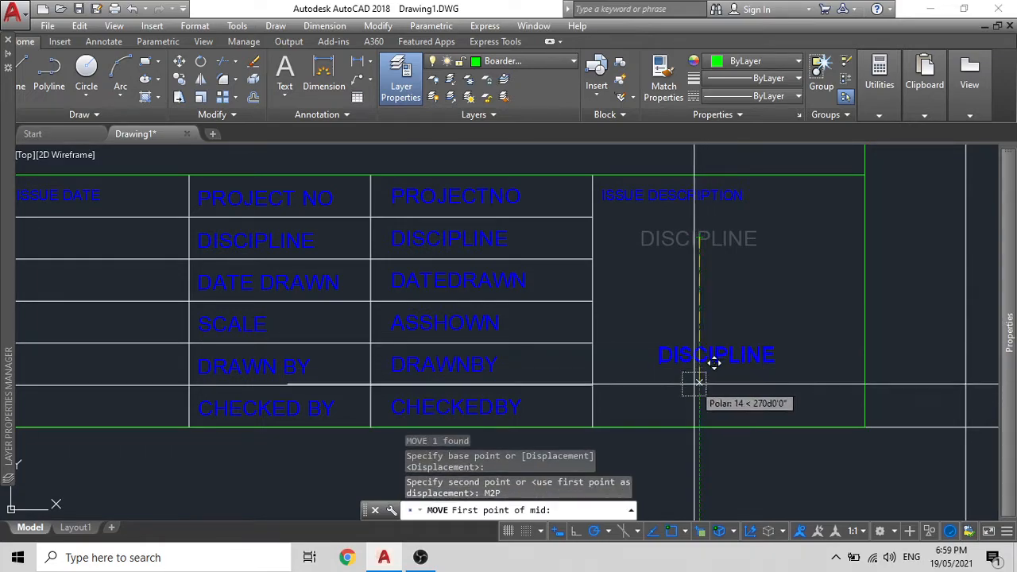
pyautogui.click(613, 405)
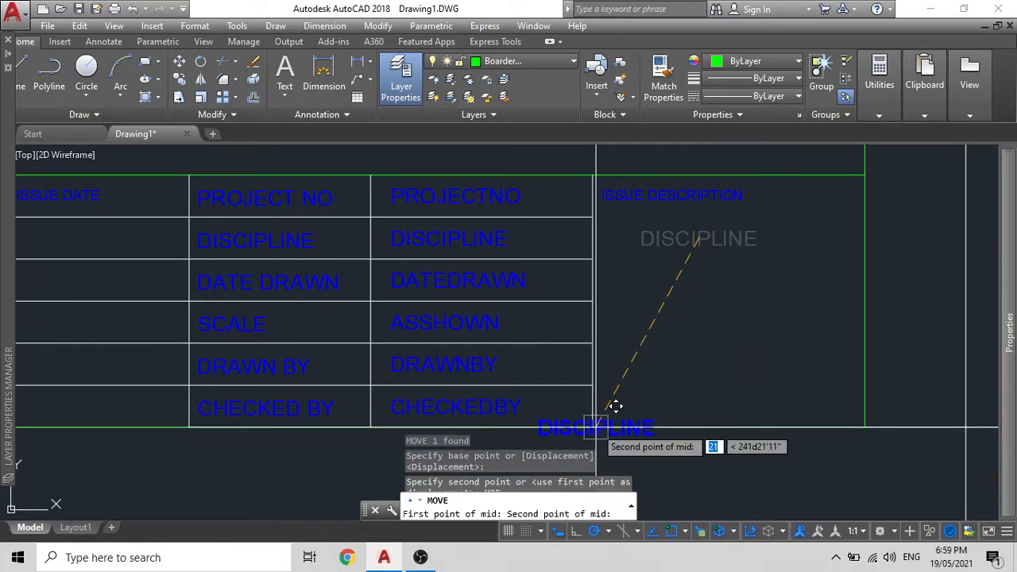
pyautogui.click(874, 163)
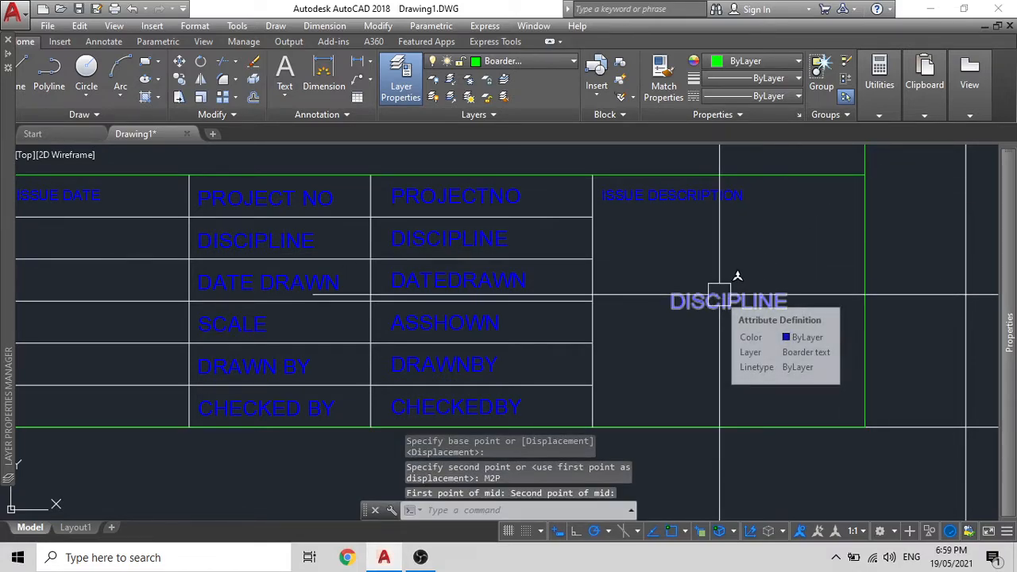
pyautogui.moveTo(738, 276)
pyautogui.mouseDown(button='middle')
pyautogui.moveTo(711, 297)
pyautogui.moveTo(711, 324)
pyautogui.mouseUp(button='middle')
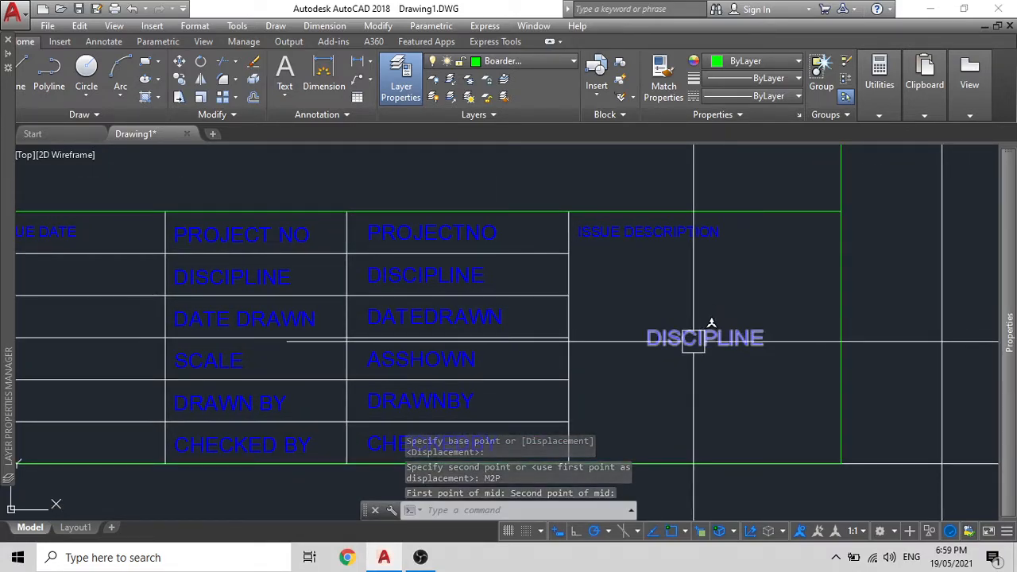
pyautogui.click(711, 323)
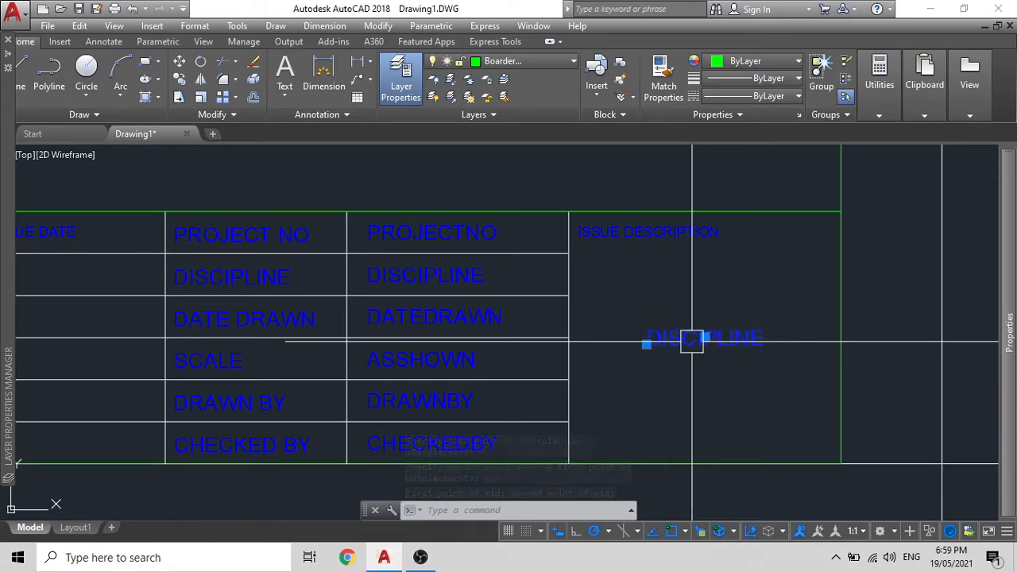
pyautogui.write('m')
pyautogui.press('Return')
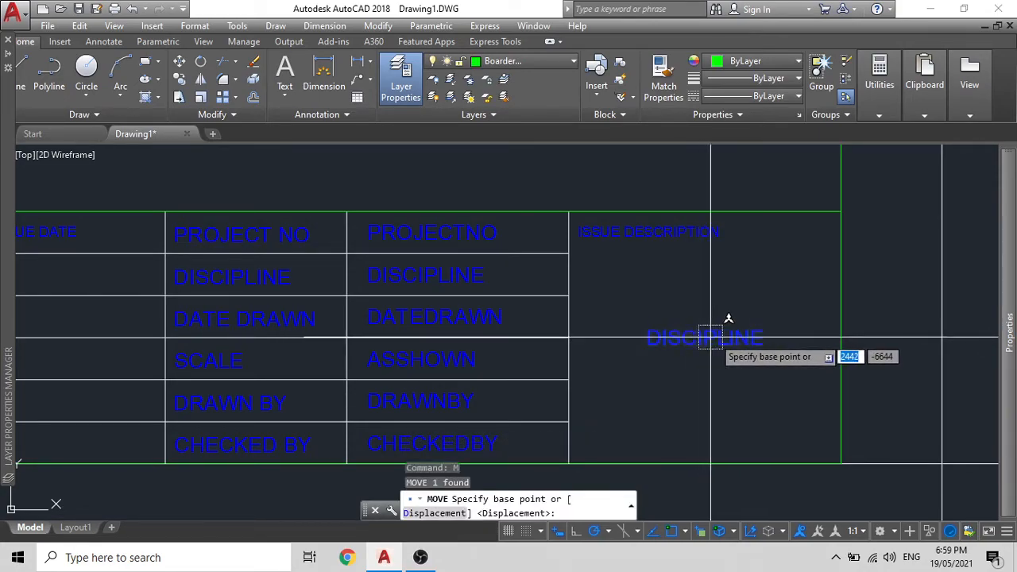
pyautogui.click(707, 337)
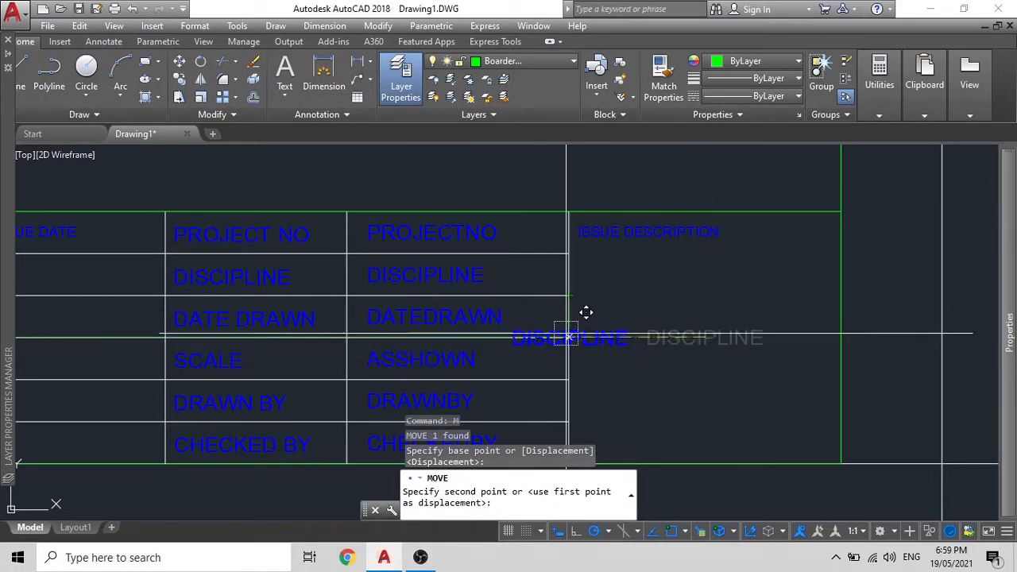
pyautogui.press('Escape')
pyautogui.scroll(-1, 585, 326)
pyautogui.press('Escape')
pyautogui.scroll(1, 639, 333)
# Step: Set the paper text height of the DISCIPLINE attribute in the large ISSUE DESCRIPTION cell to 4
pyautogui.click(639, 333)
pyautogui.moveTo(1012, 359)
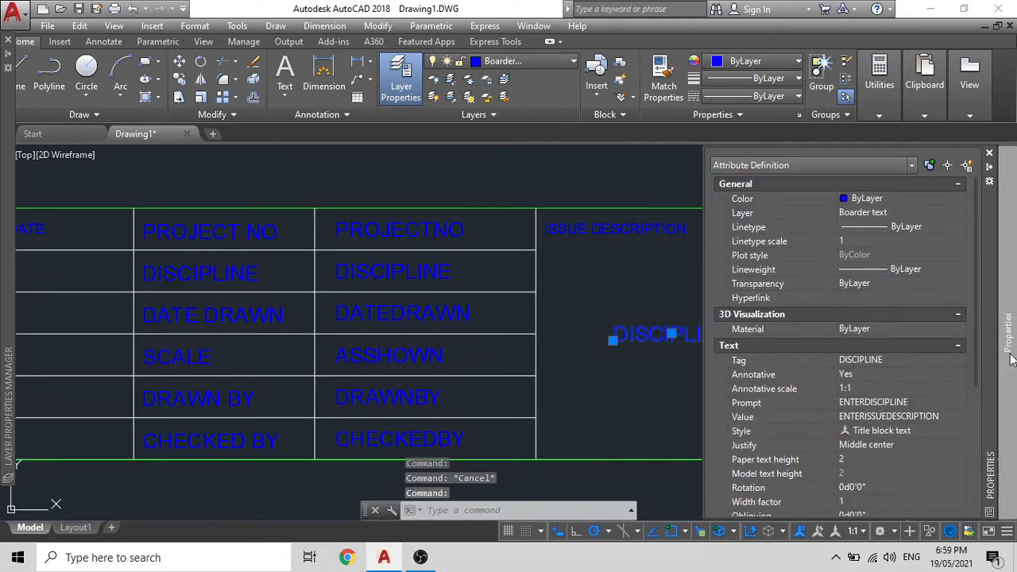
pyautogui.click(860, 459)
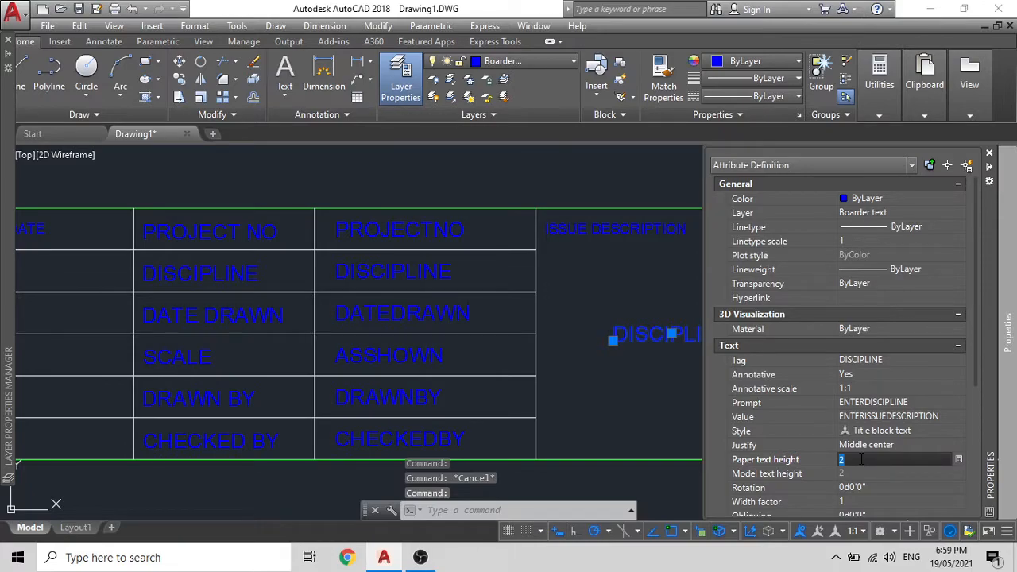
pyautogui.press('Return')
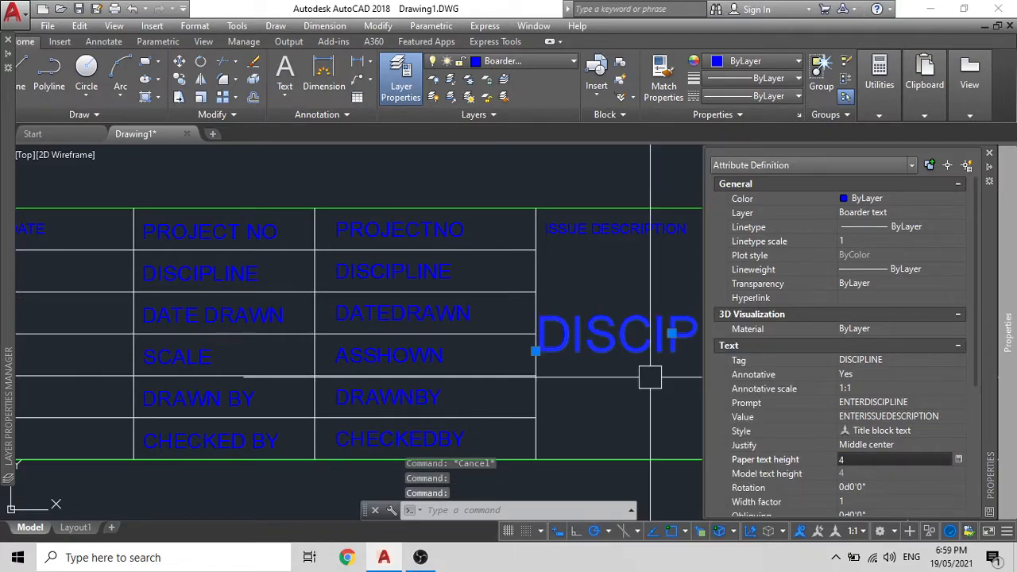
pyautogui.press('Escape')
pyautogui.scroll(-1, 387, 367)
# Step: Change the enlarged DISCIPLINE attribute's tag, prompt and default to SHEETNO
pyautogui.click(587, 350)
pyautogui.doubleClick(587, 349)
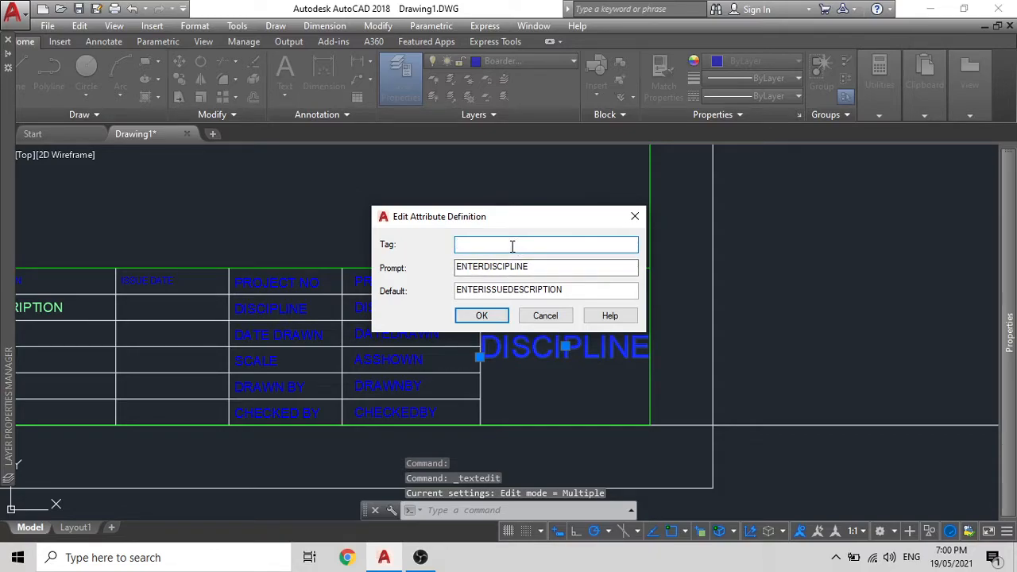
pyautogui.write('SHEETNO')
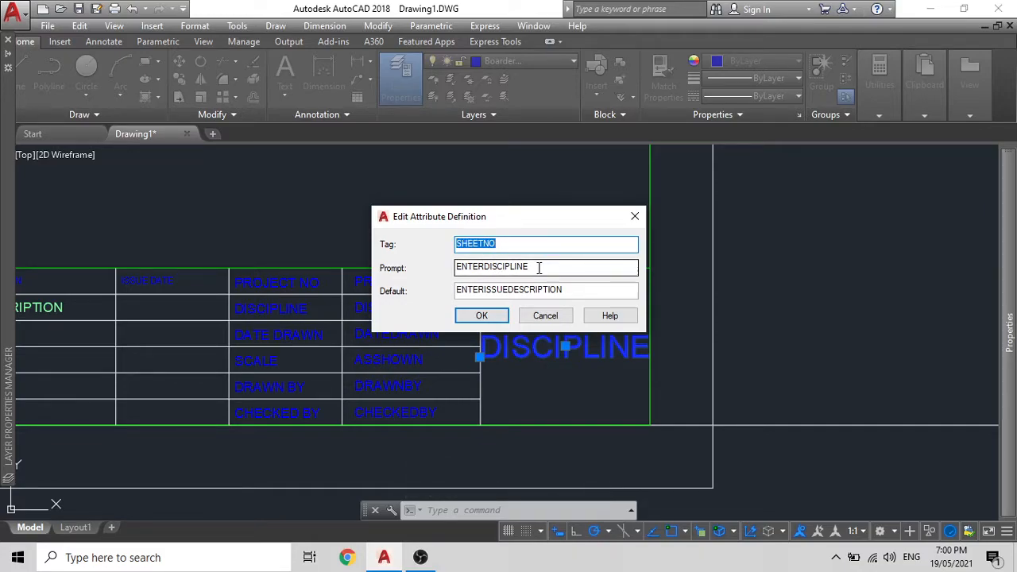
pyautogui.click(539, 268)
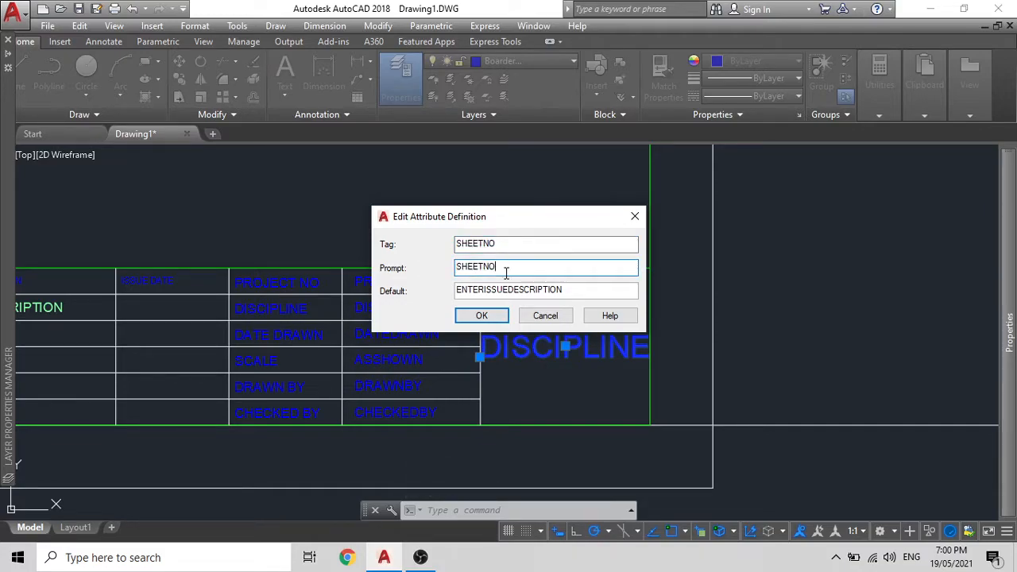
pyautogui.press('Tab')
pyautogui.write('SHEETNO')
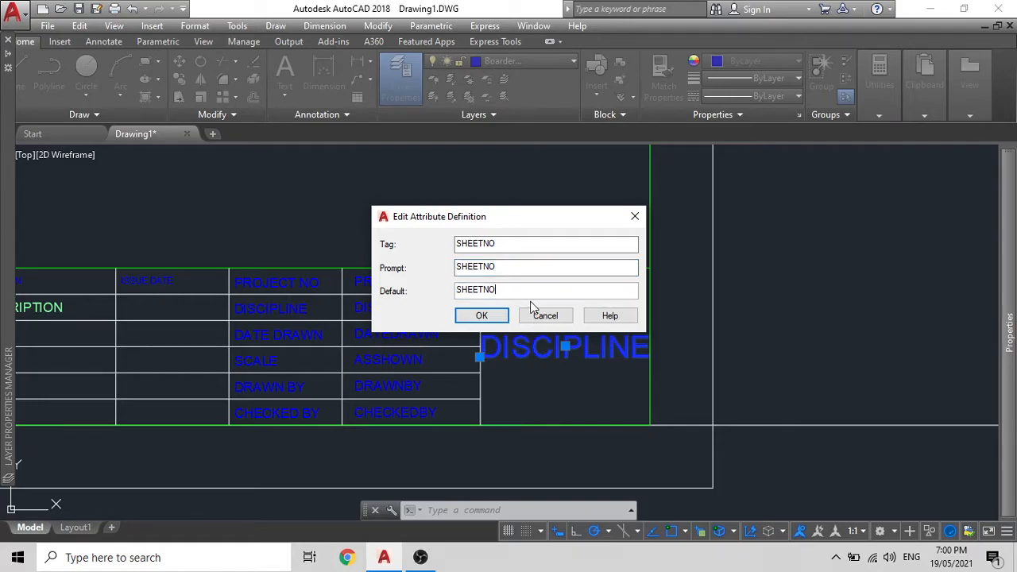
pyautogui.click(482, 315)
pyautogui.press('Escape')
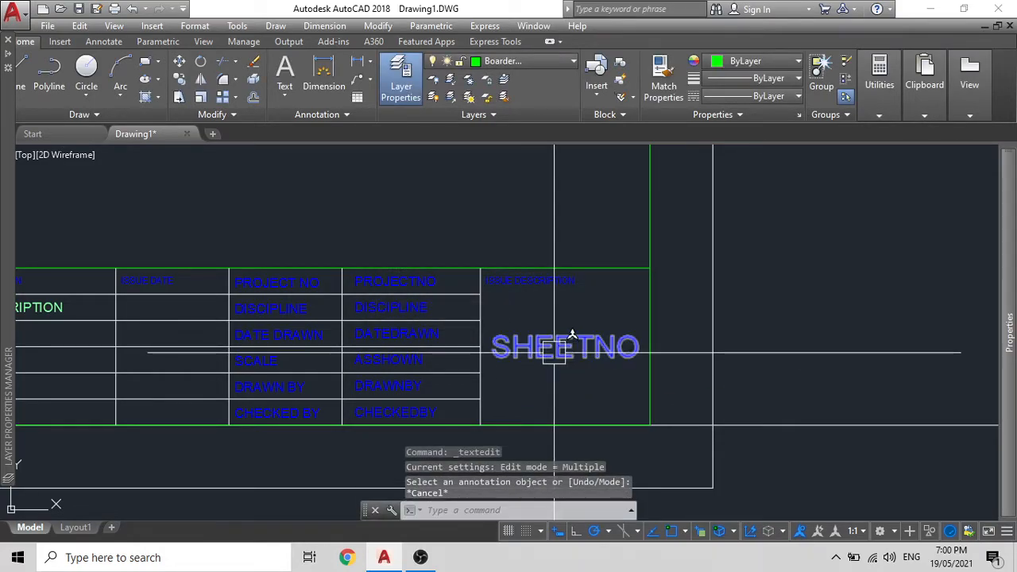
pyautogui.press('Escape')
# Step: Copy the CHECKEDBY attribute horizontally by one column into the lower part of the SHEETNO cell
pyautogui.scroll(3, 538, 318)
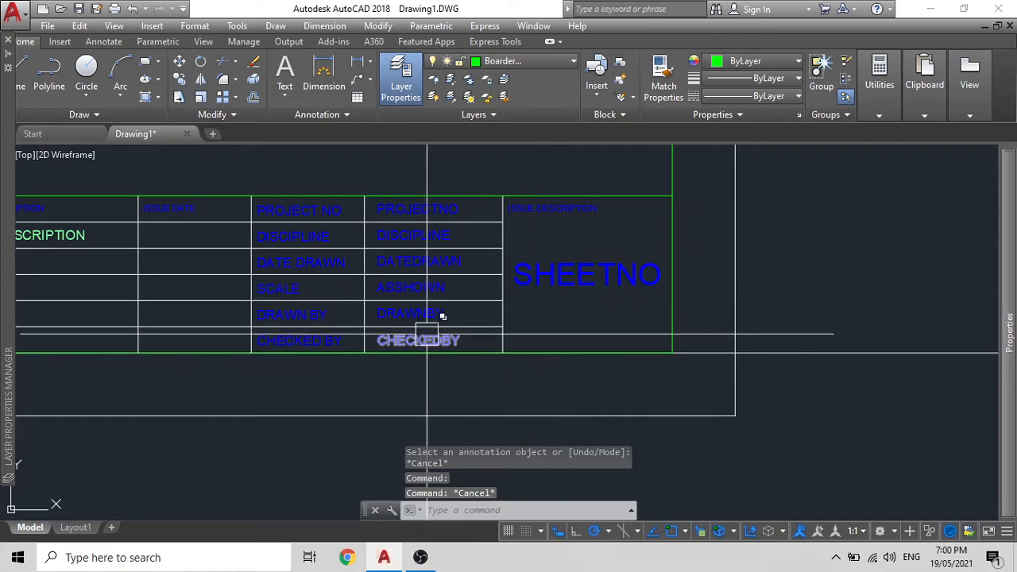
pyautogui.write('co')
pyautogui.press('Return')
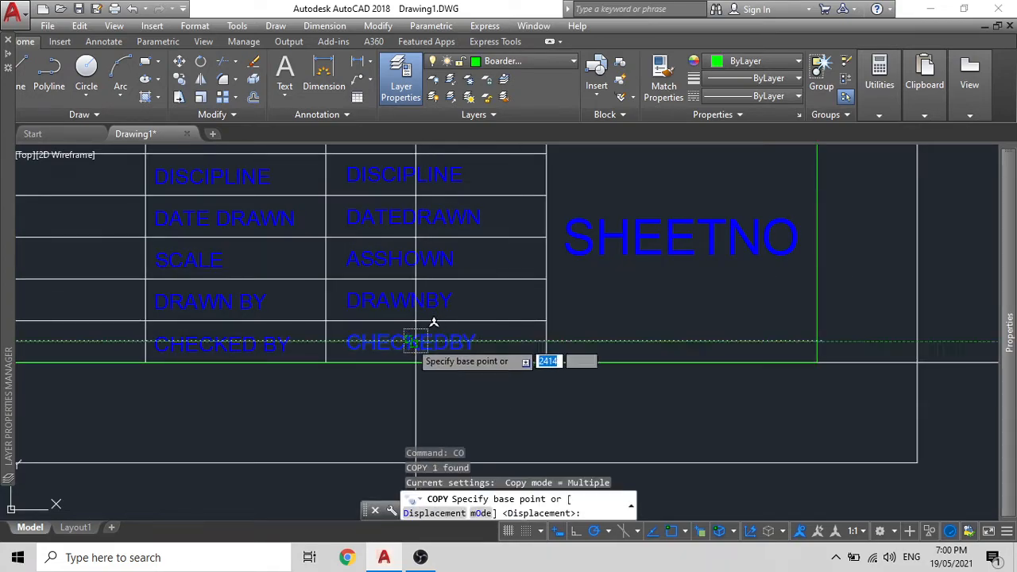
pyautogui.click(326, 363)
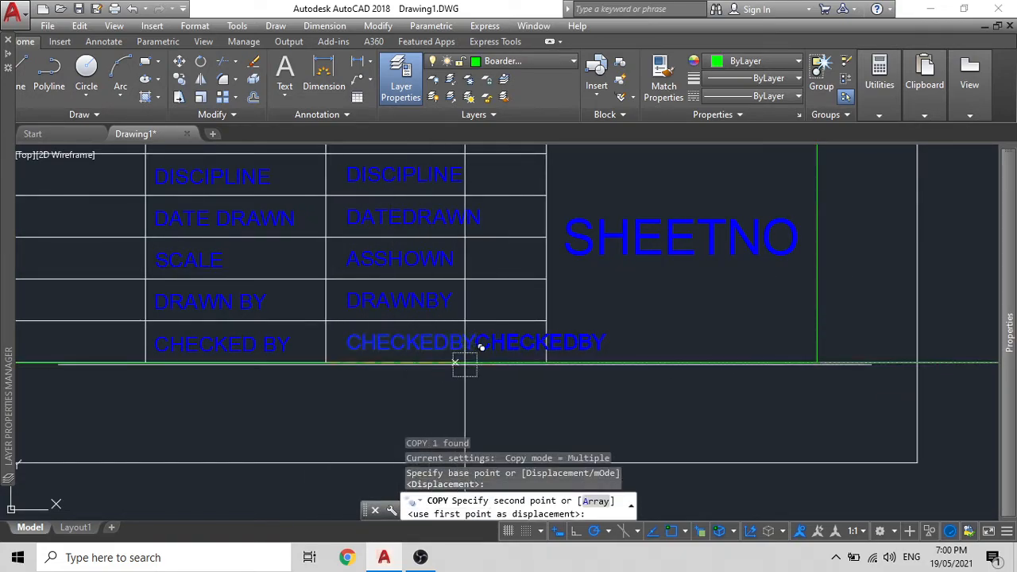
pyautogui.click(546, 363)
pyautogui.press('Escape')
# Step: Change the tag and prompt of the copied CHECKEDBY attribute below SHEETNO to REV
pyautogui.doubleClick(586, 344)
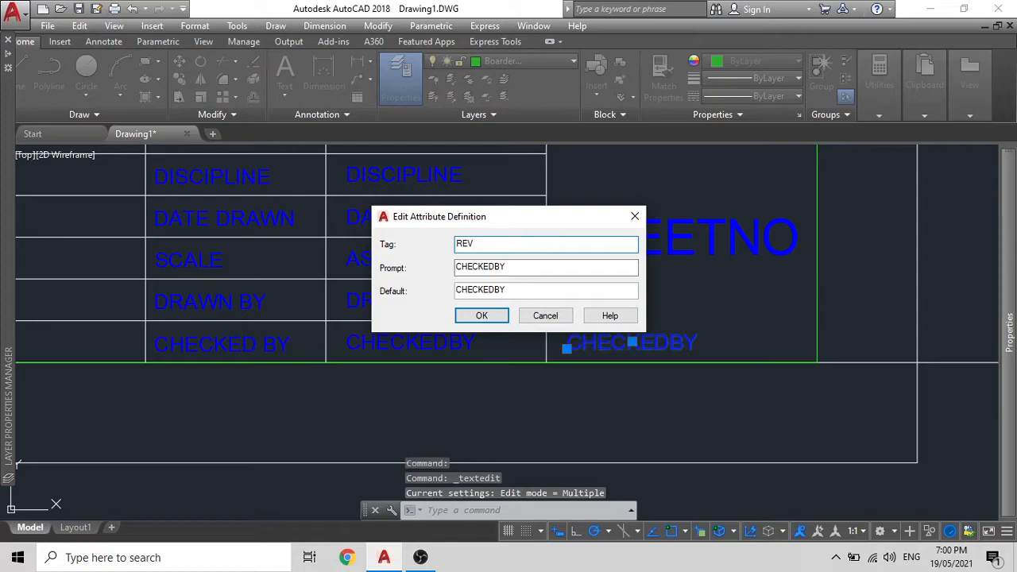
pyautogui.write('SHEETNO')
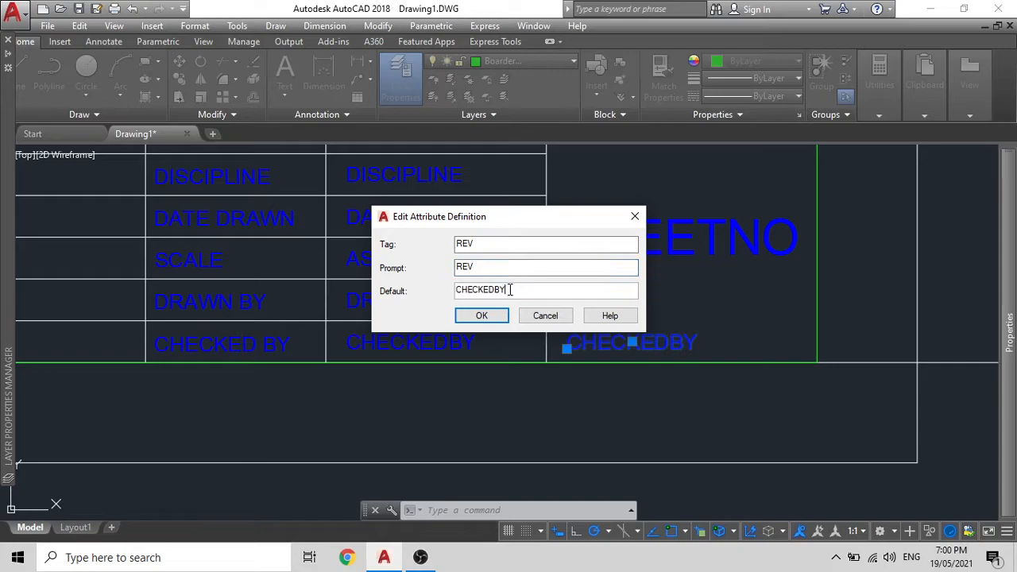
pyautogui.click(479, 317)
pyautogui.press('Escape')
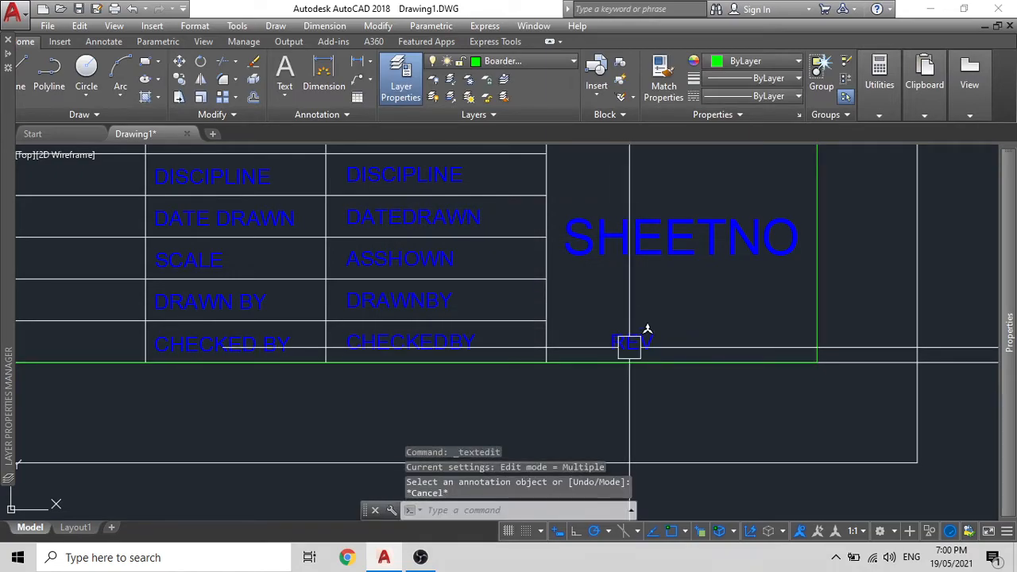
# Step: Move the REV attribute horizontally so that it starts in line with the beginning of SHEETNO
pyautogui.write('m')
pyautogui.press('Return')
pyautogui.click(683, 301)
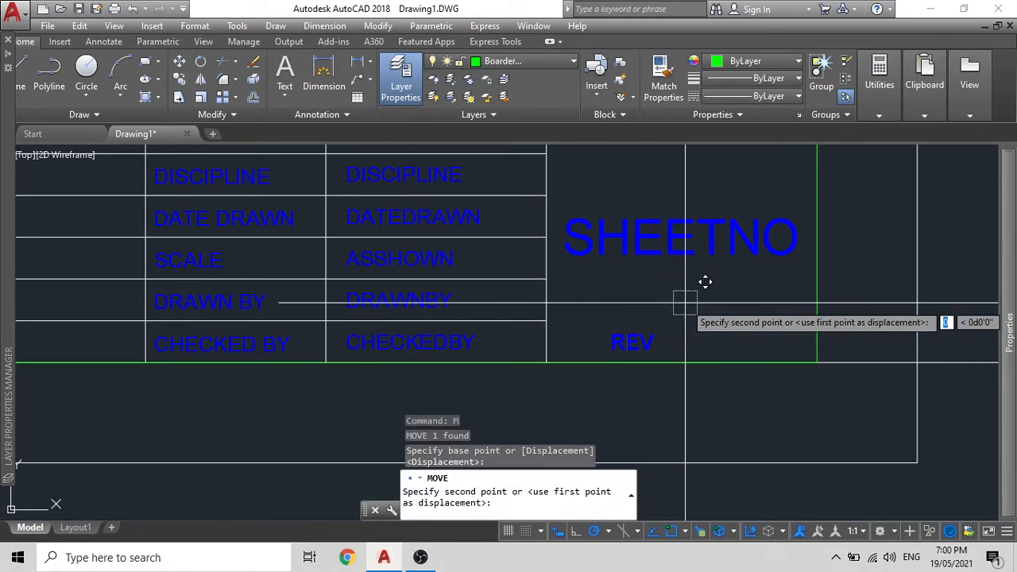
pyautogui.click(639, 304)
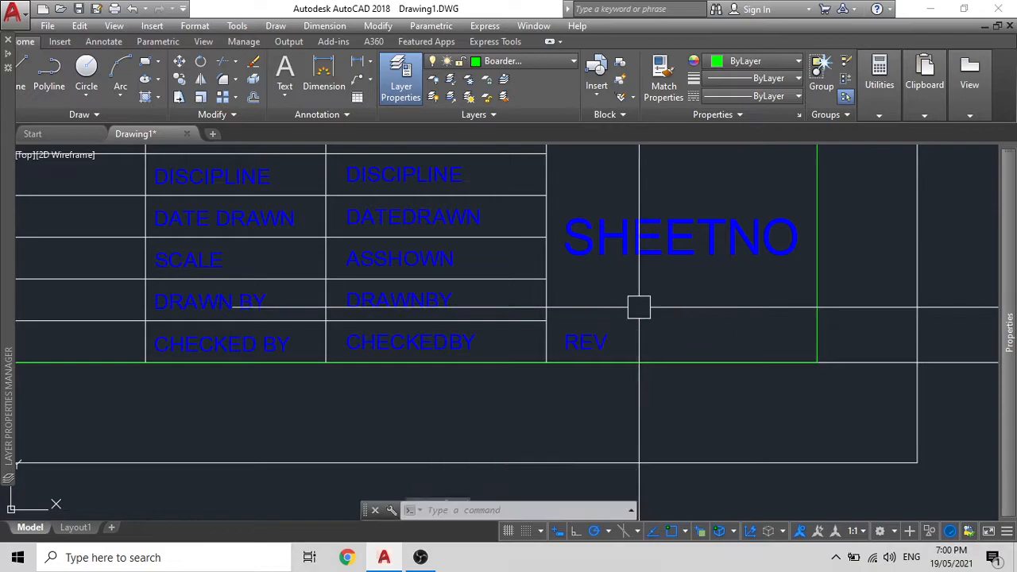
pyautogui.press('Escape')
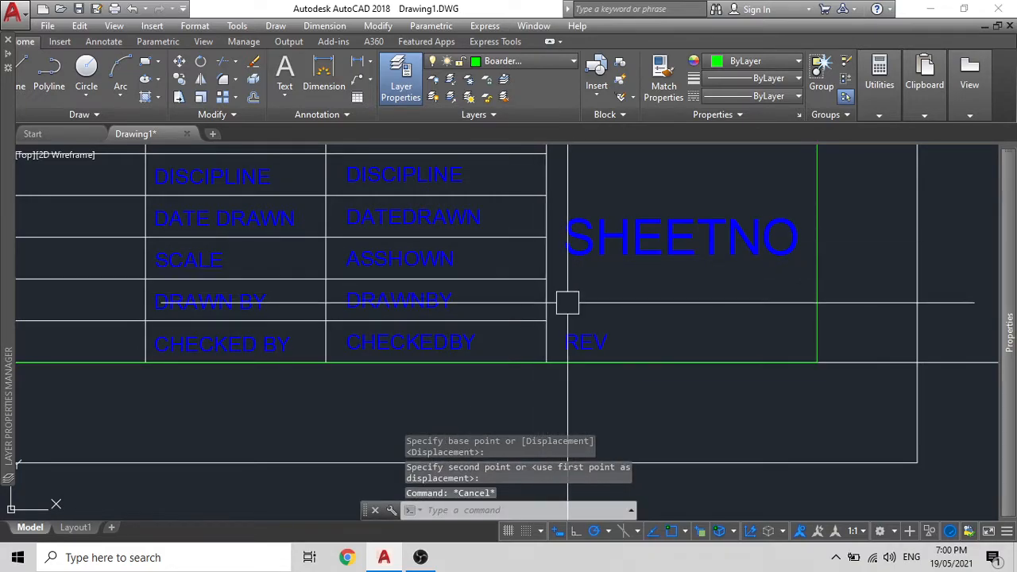
# Step: Offset the SHEETNO cell's left edge inward by 2 to check the text alignment, and delete the offset guide line
pyautogui.write('o')
pyautogui.press('Return')
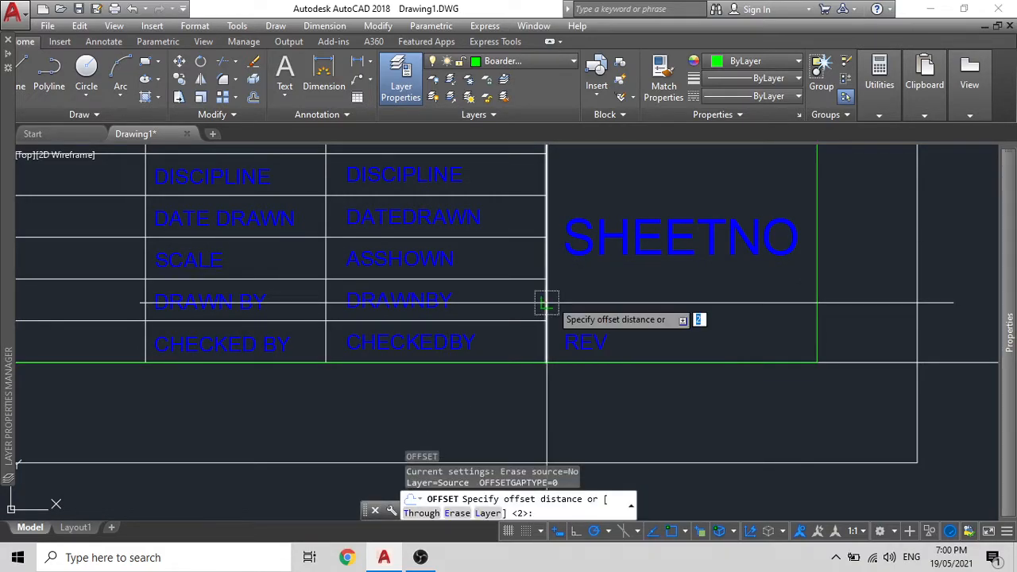
pyautogui.press('Return')
pyautogui.click(549, 290)
pyautogui.click(612, 303)
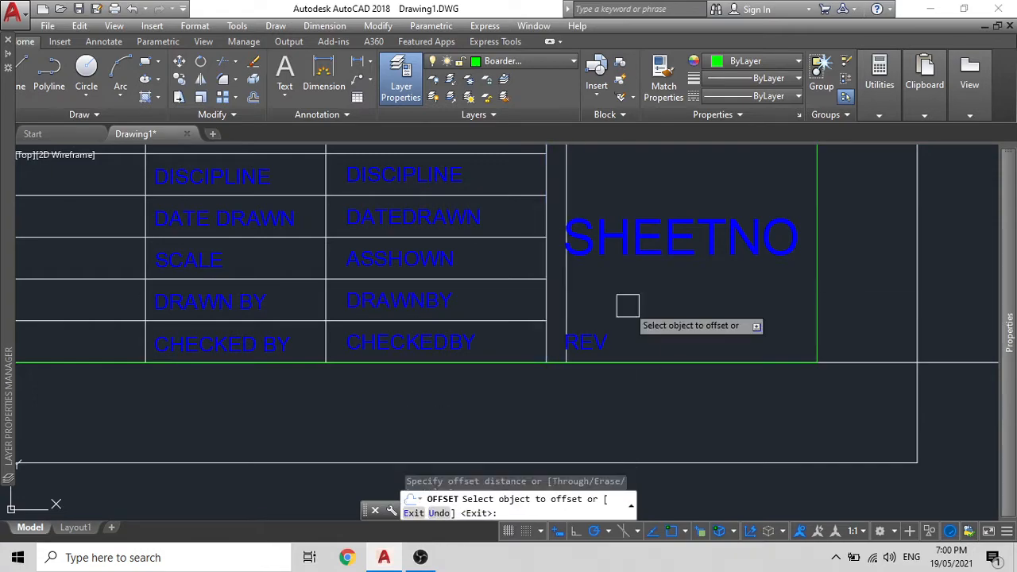
pyautogui.scroll(4, 585, 342)
pyautogui.press('Escape')
pyautogui.press('Escape')
pyautogui.click(543, 270)
pyautogui.press('Delete')
# Step: Delete the horizontal construction line running along the lower edge of the title block border
pyautogui.scroll(-5, 561, 274)
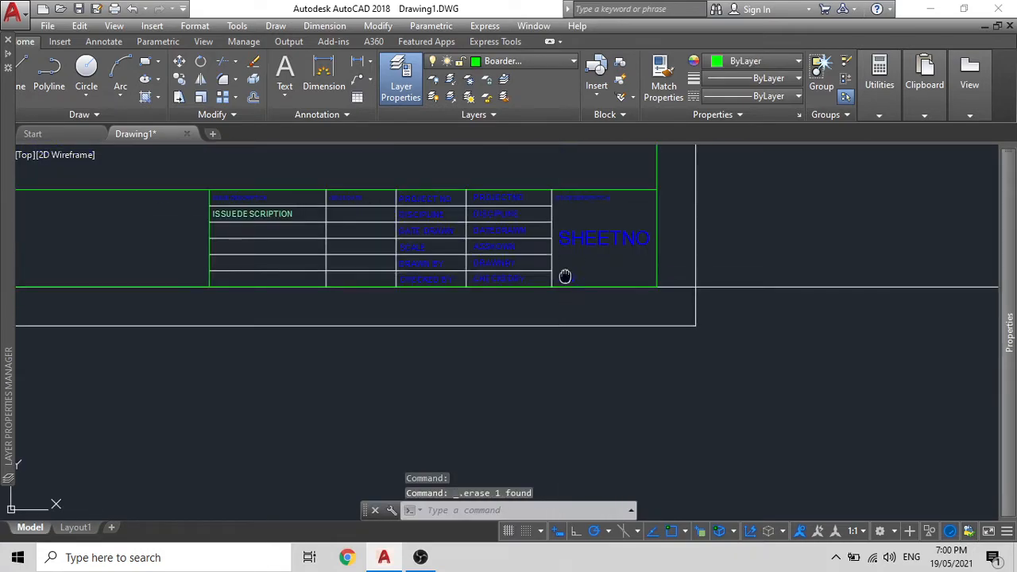
pyautogui.scroll(-4, 644, 429)
pyautogui.scroll(4, 453, 377)
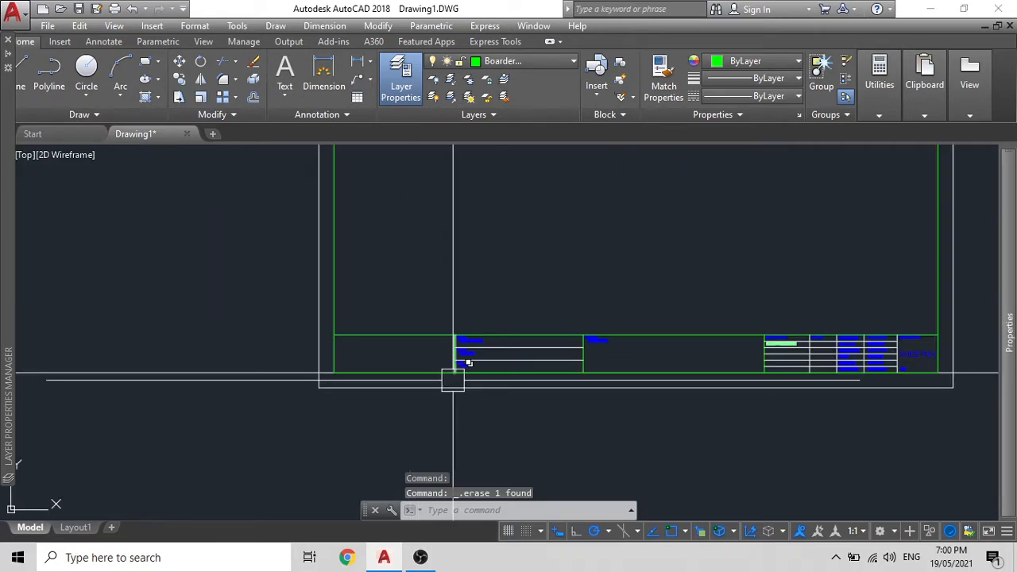
pyautogui.scroll(3, 400, 368)
pyautogui.scroll(-5, 434, 365)
pyautogui.scroll(5, 578, 374)
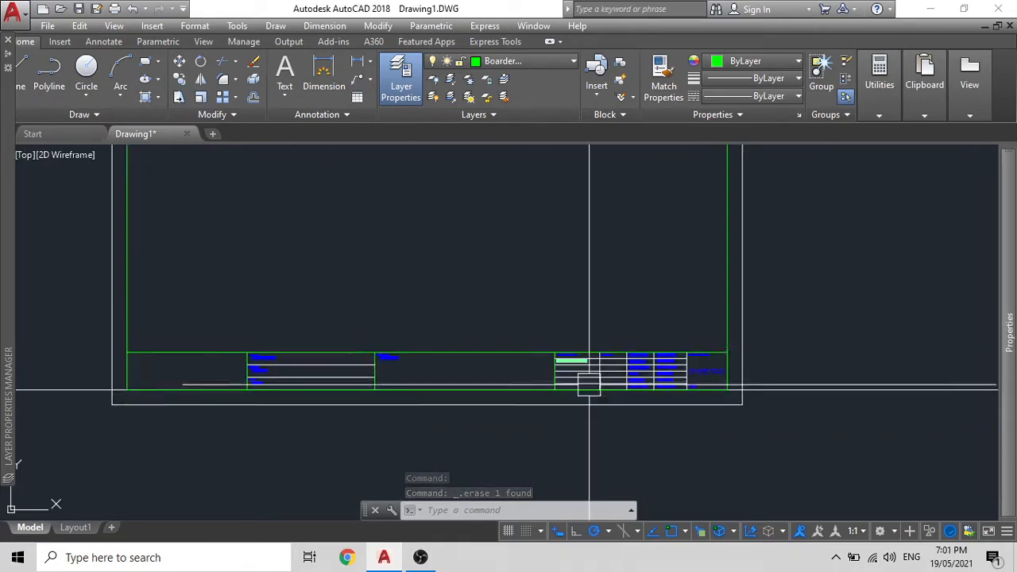
pyautogui.scroll(-6, 506, 366)
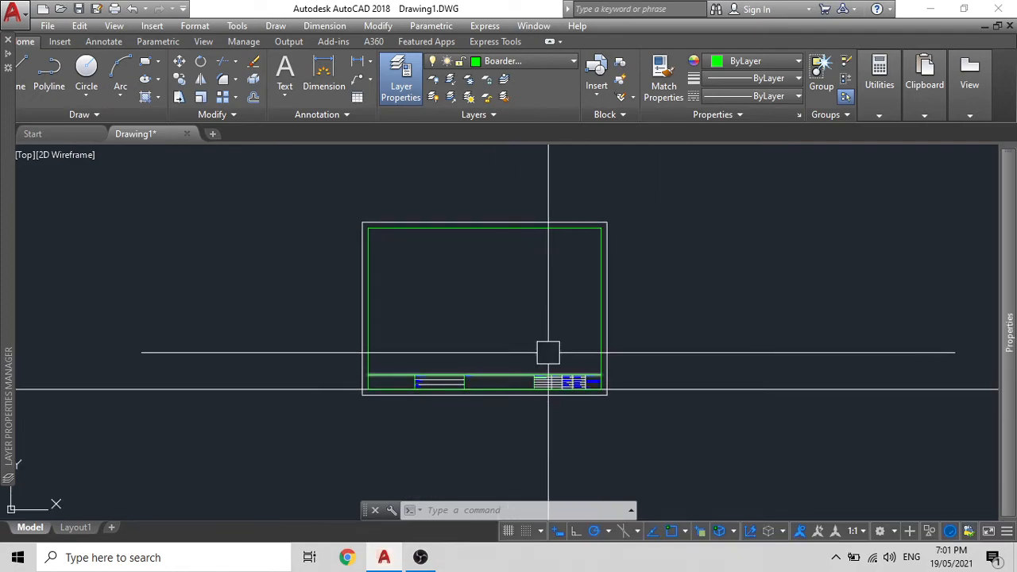
pyautogui.scroll(4, 566, 407)
pyautogui.click(693, 363)
pyautogui.press('Delete')
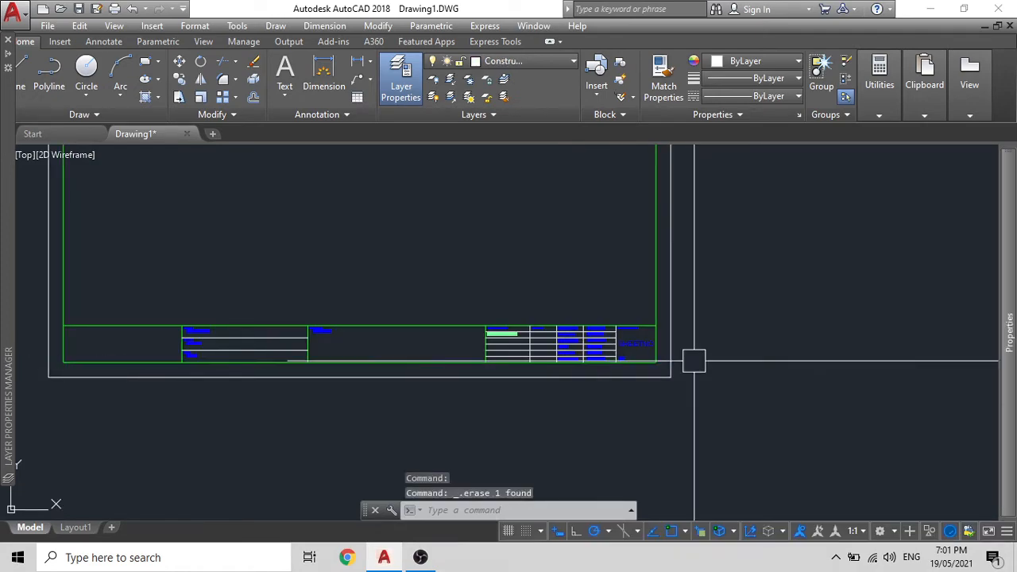
pyautogui.scroll(-4, 572, 384)
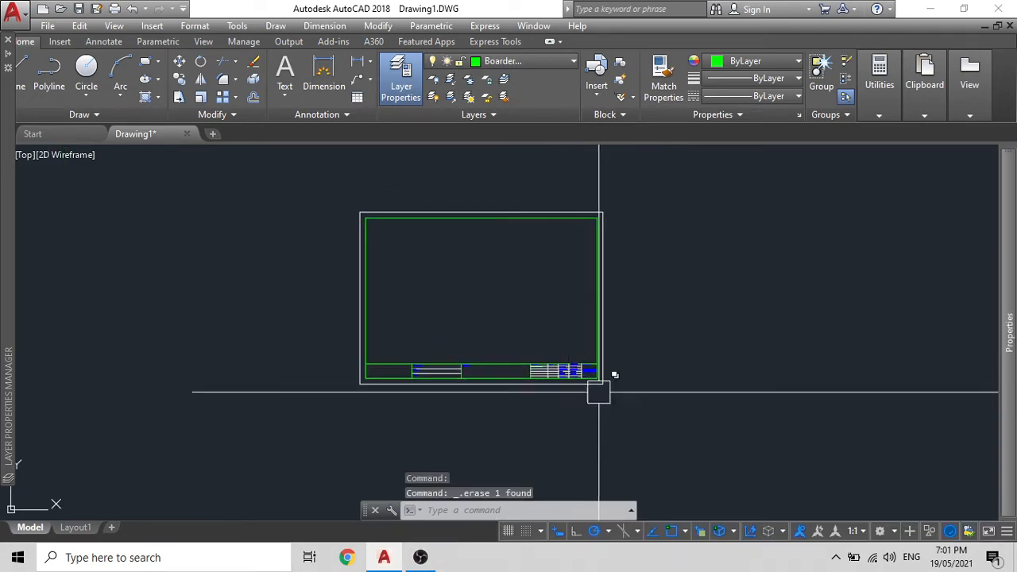
# Step: Start an annotative block definition named A3BOARDER, with orientation matched to the layout and base point and objects specified on screen
pyautogui.moveTo(413, 371); pyautogui.dragTo(346, 368, button='middle')
pyautogui.scroll(3, 521, 391)
pyautogui.scroll(-3, 501, 324)
pyautogui.moveTo(509, 330); pyautogui.dragTo(554, 378, button='middle')
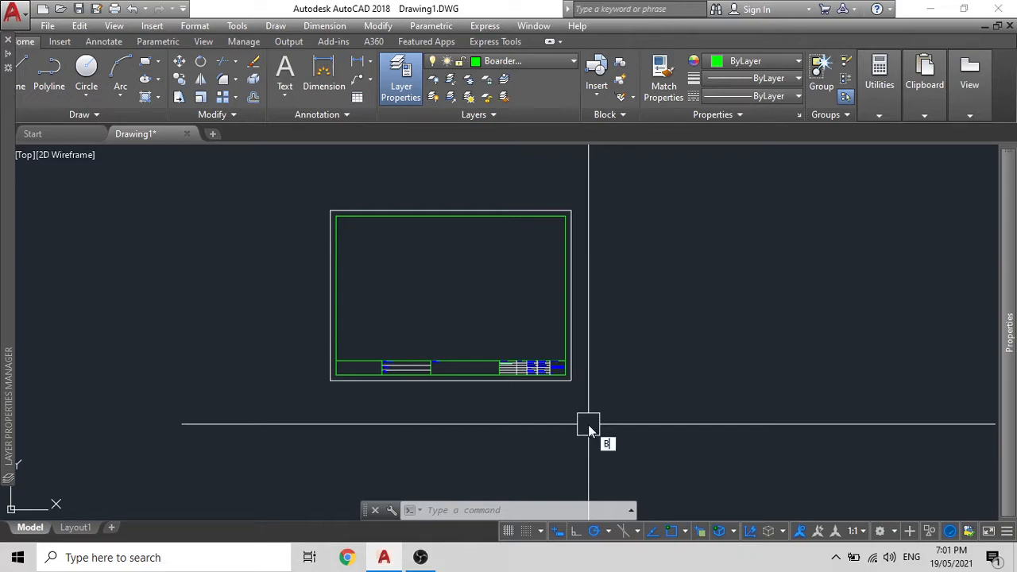
pyautogui.press('Return')
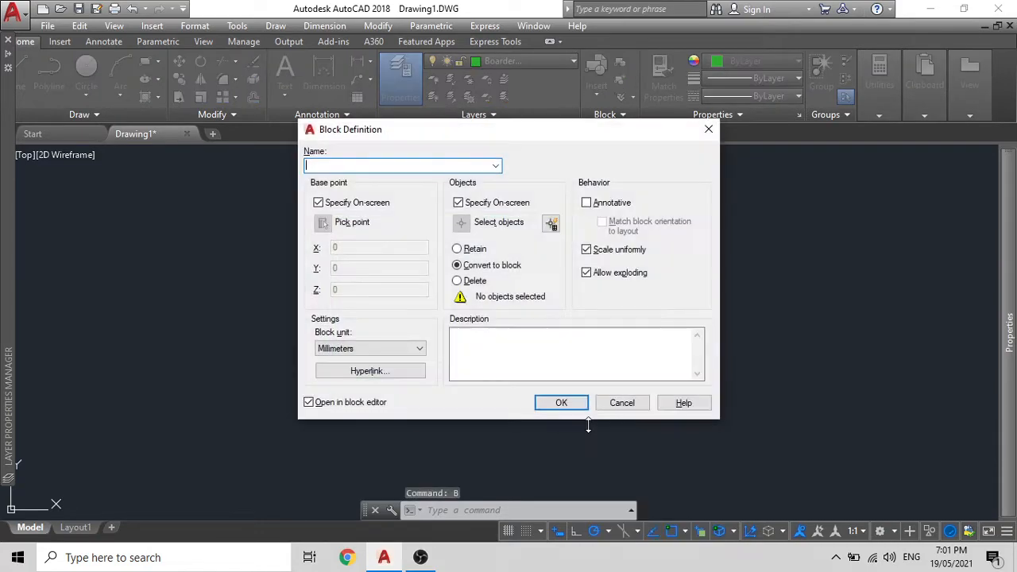
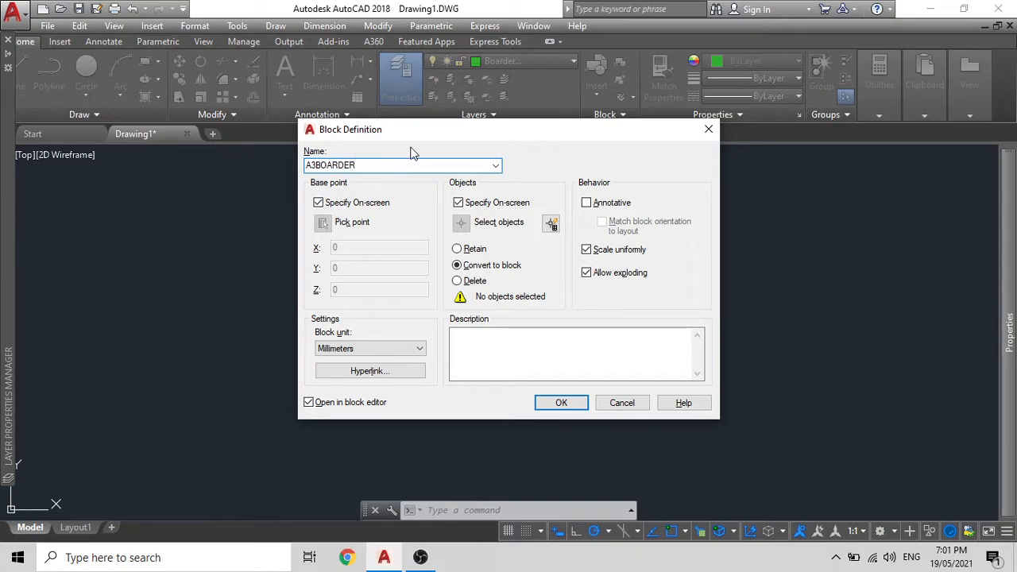
pyautogui.click(318, 204)
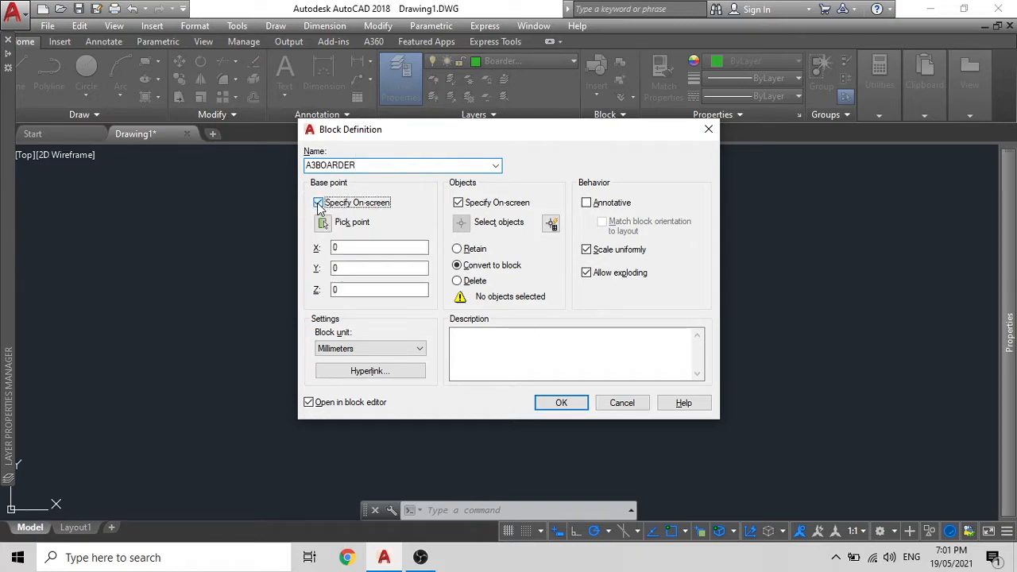
pyautogui.click(459, 205)
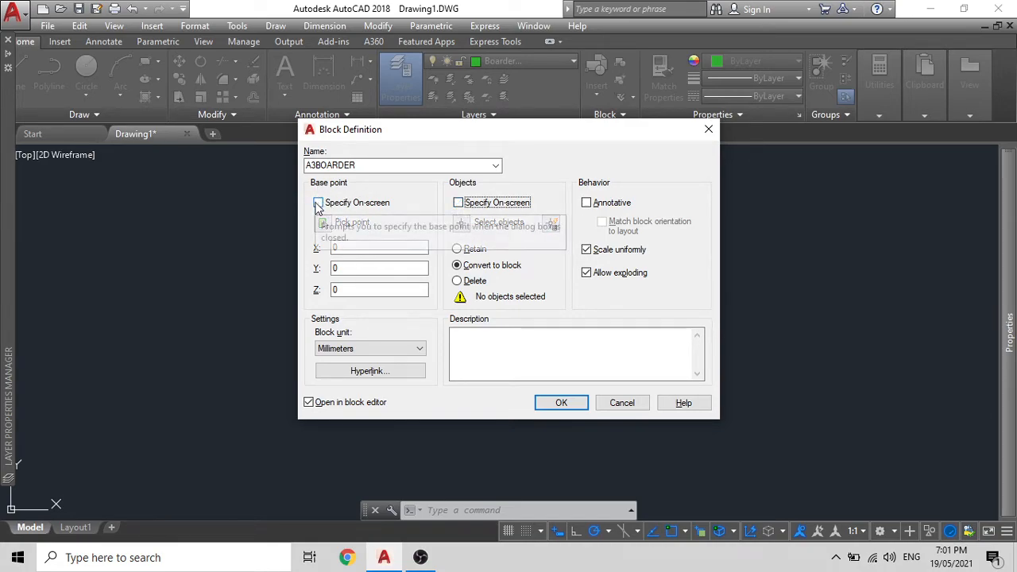
pyautogui.click(318, 204)
pyautogui.click(459, 205)
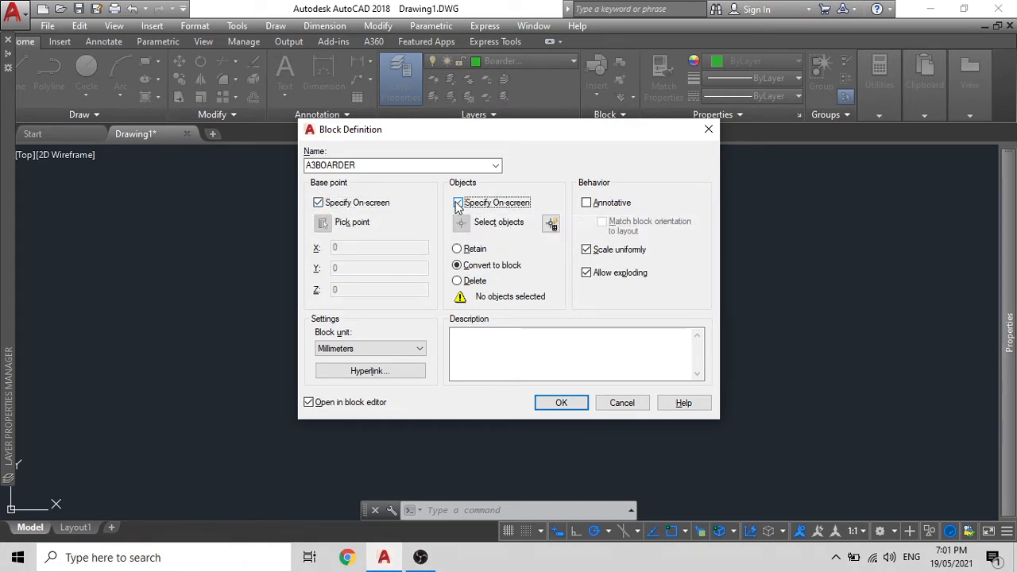
pyautogui.click(588, 204)
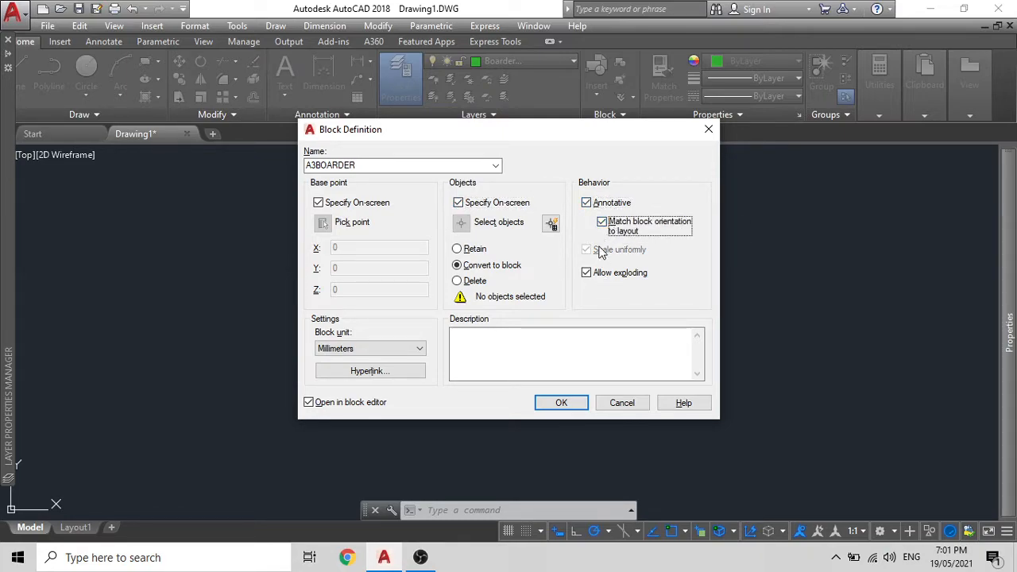
pyautogui.click(601, 224)
pyautogui.click(560, 403)
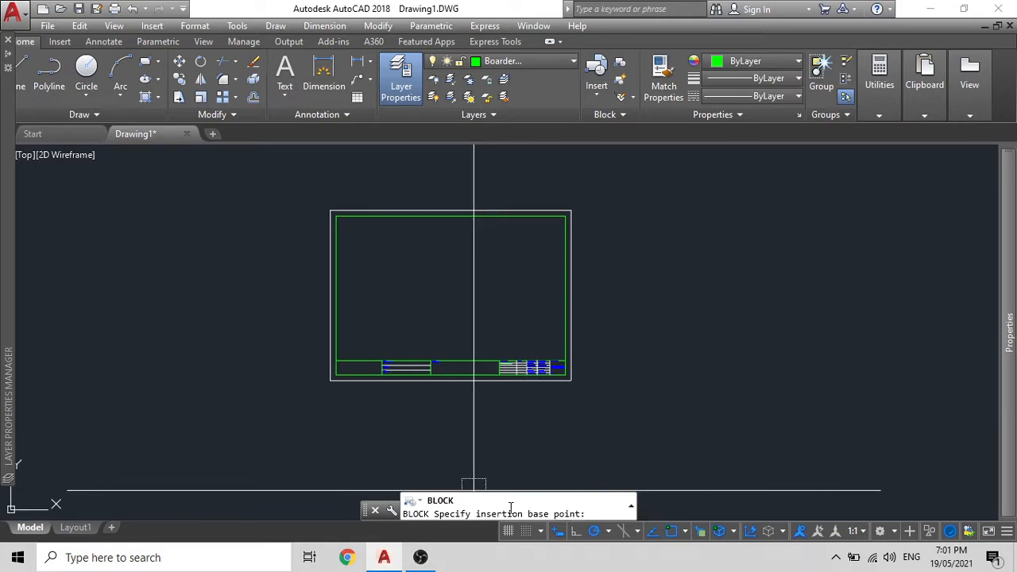
# Step: Set the block's base point at the outer frame's lower-left corner, include the whole border and title block, and accept the default attribute values
pyautogui.click(332, 380)
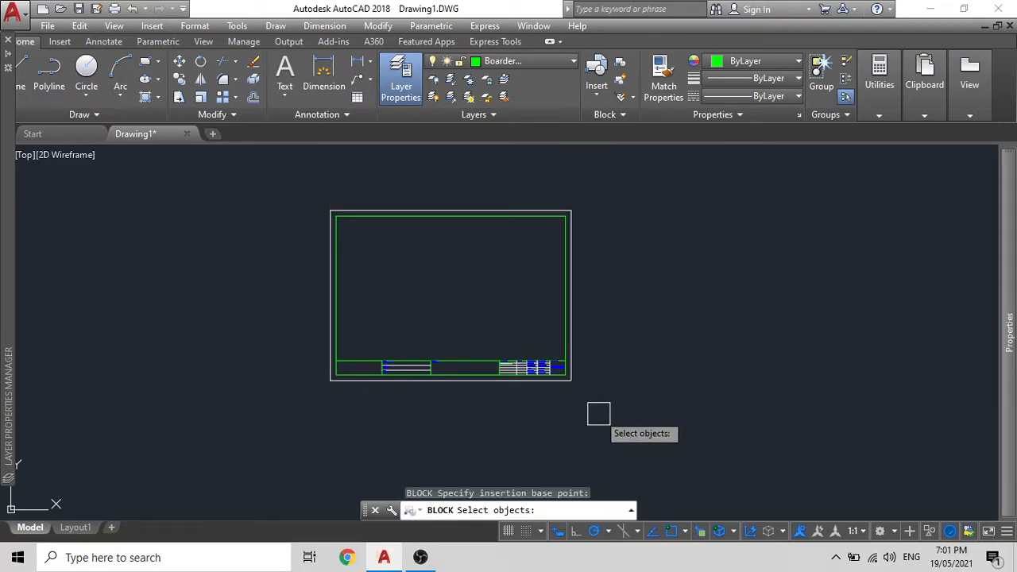
pyautogui.click(599, 414)
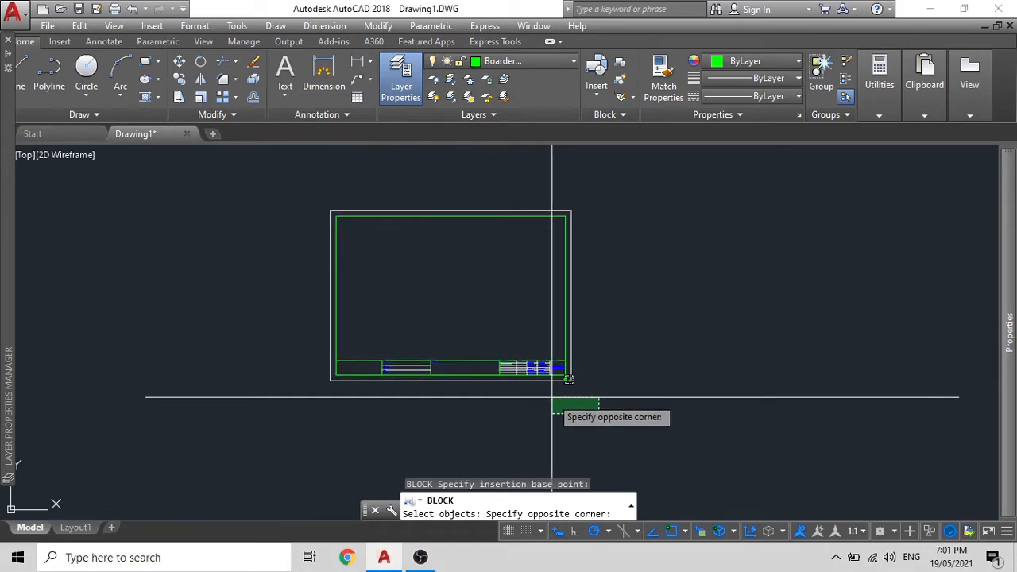
pyautogui.press('Escape')
pyautogui.click(601, 419)
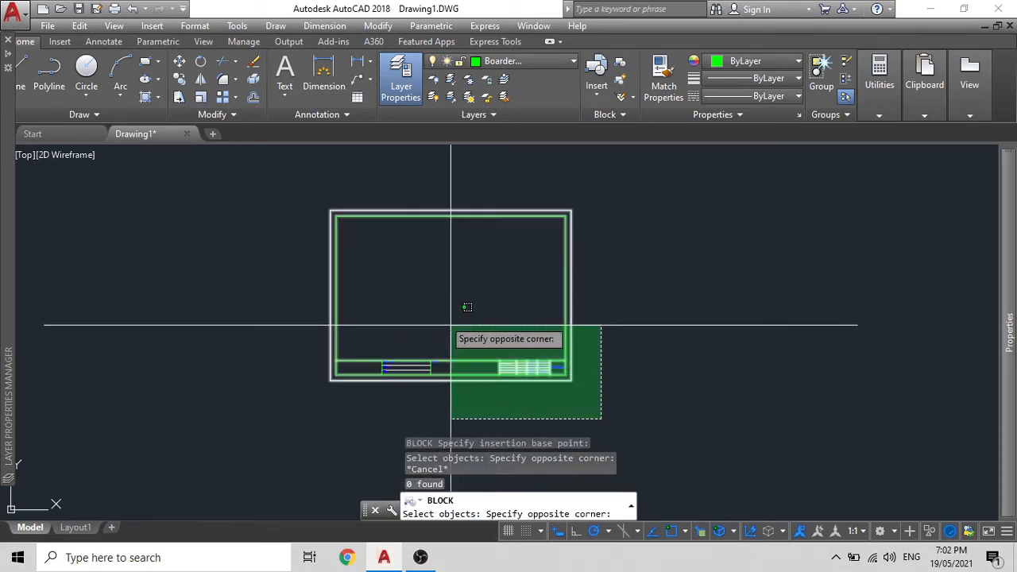
pyautogui.click(304, 191)
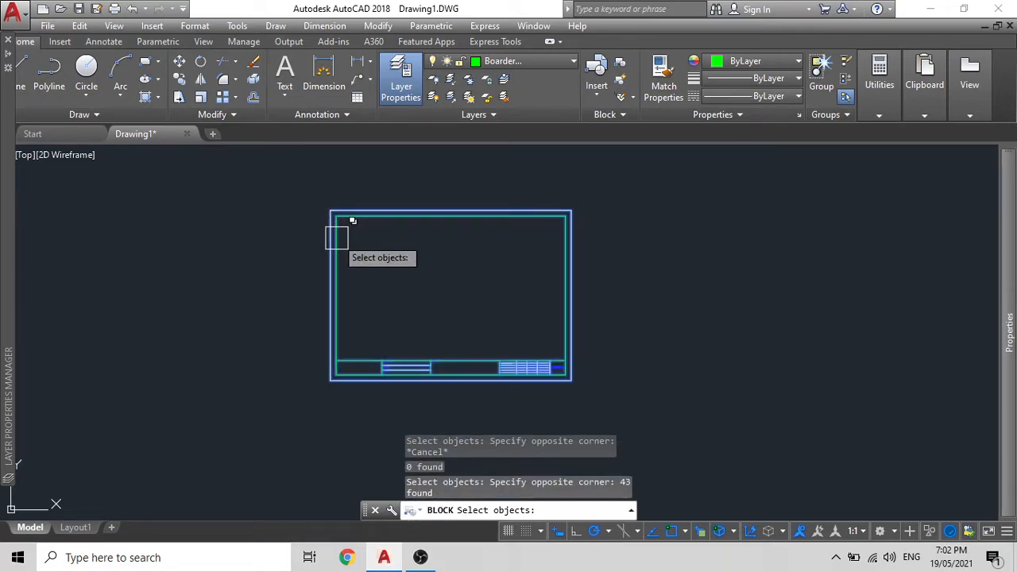
pyautogui.press('Return')
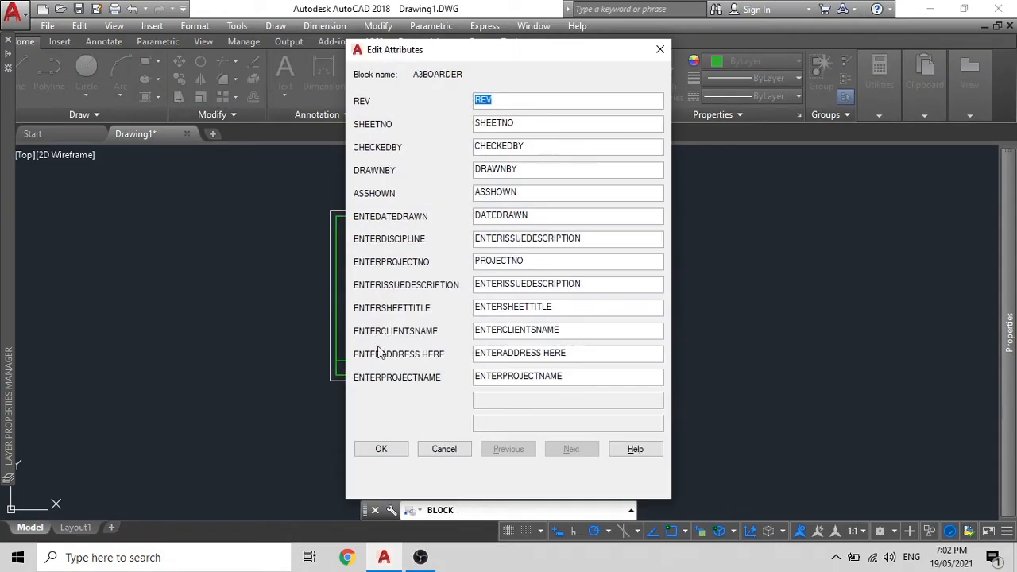
pyautogui.click(370, 450)
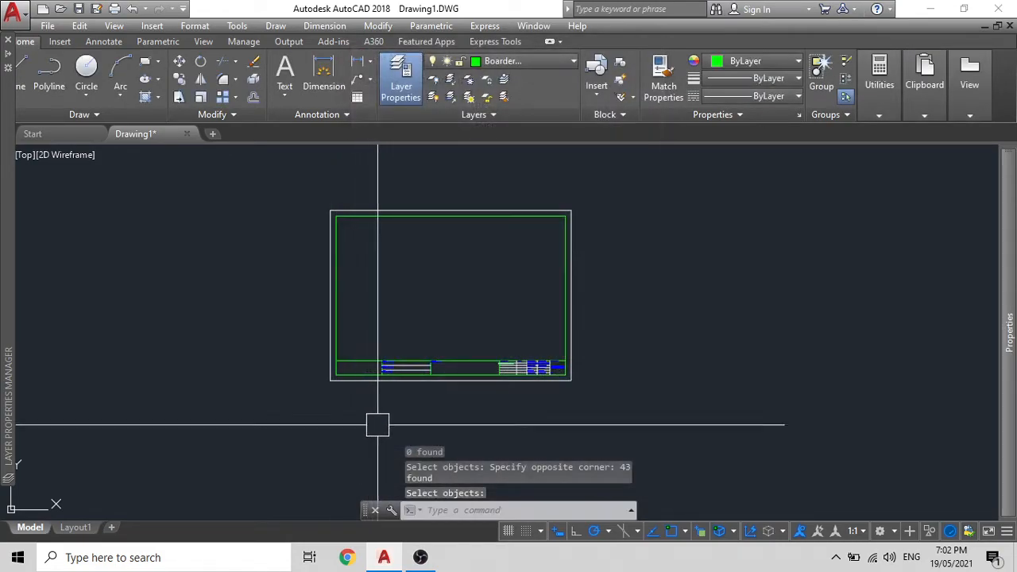
# Step: Examine how the attribute texts sit in the project, address, client and sheet title cells of the new border block
pyautogui.scroll(-2, 404, 325)
pyautogui.scroll(3, 396, 379)
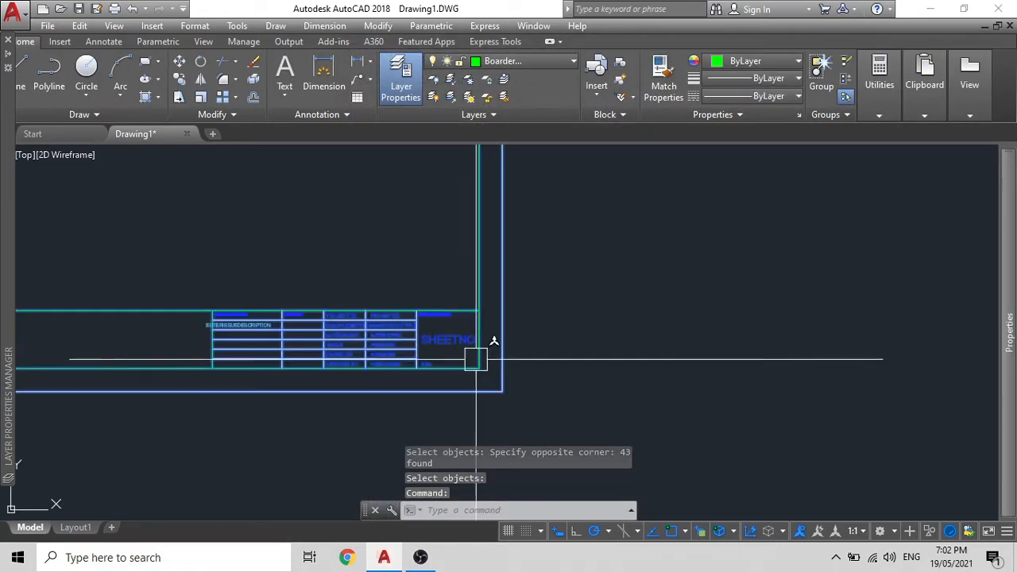
pyautogui.scroll(-1, 393, 341)
pyautogui.moveTo(392, 341); pyautogui.dragTo(536, 341, button='middle')
pyautogui.scroll(3, 366, 369)
pyautogui.scroll(-2, 271, 333)
pyautogui.click(309, 341)
pyautogui.press('Escape')
pyautogui.press('Escape')
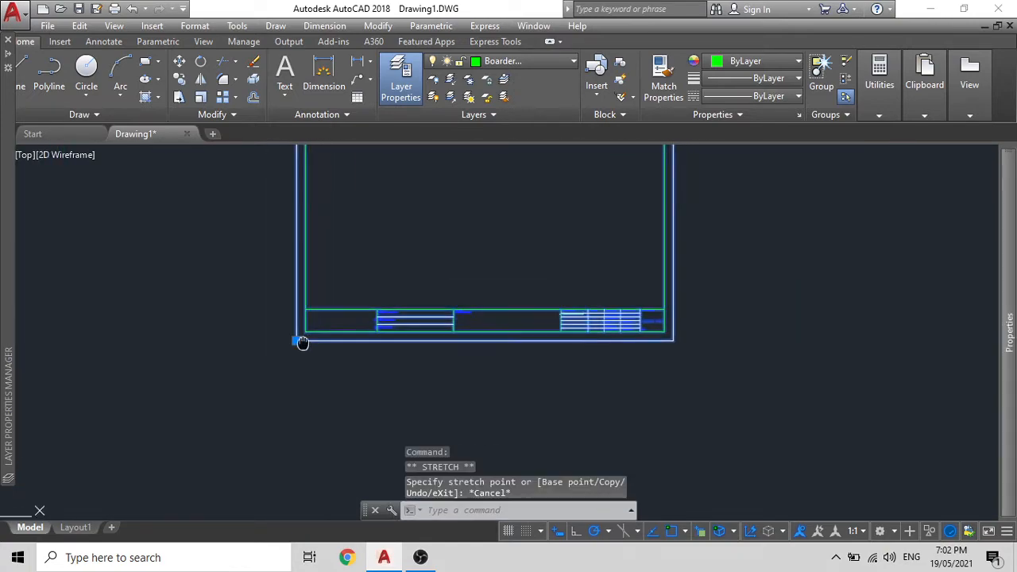
pyautogui.scroll(4, 373, 323)
pyautogui.scroll(2, 345, 322)
pyautogui.moveTo(344, 313); pyautogui.dragTo(379, 238, button='middle')
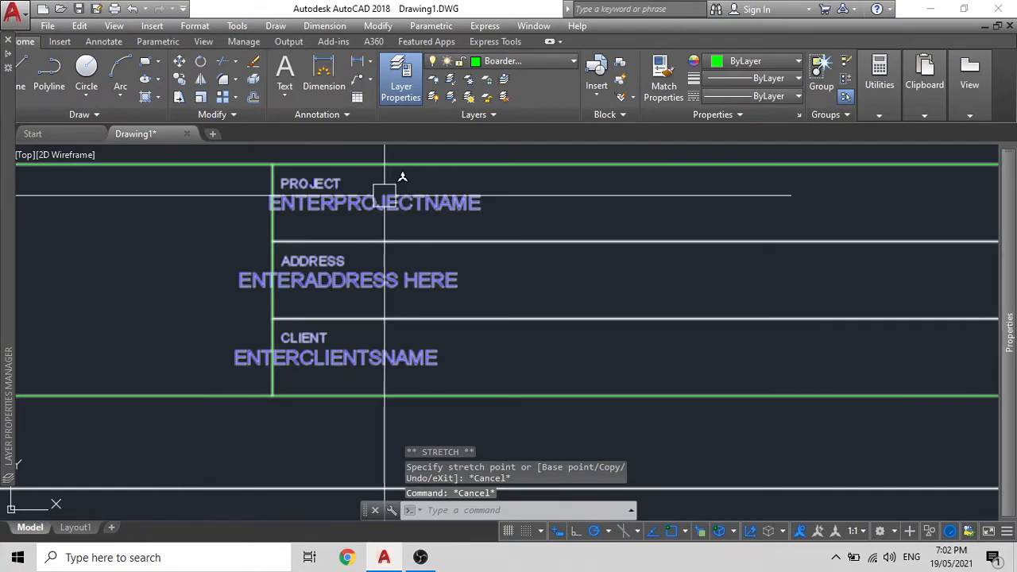
pyautogui.scroll(-3, 365, 351)
pyautogui.moveTo(365, 350); pyautogui.dragTo(166, 351, button='middle')
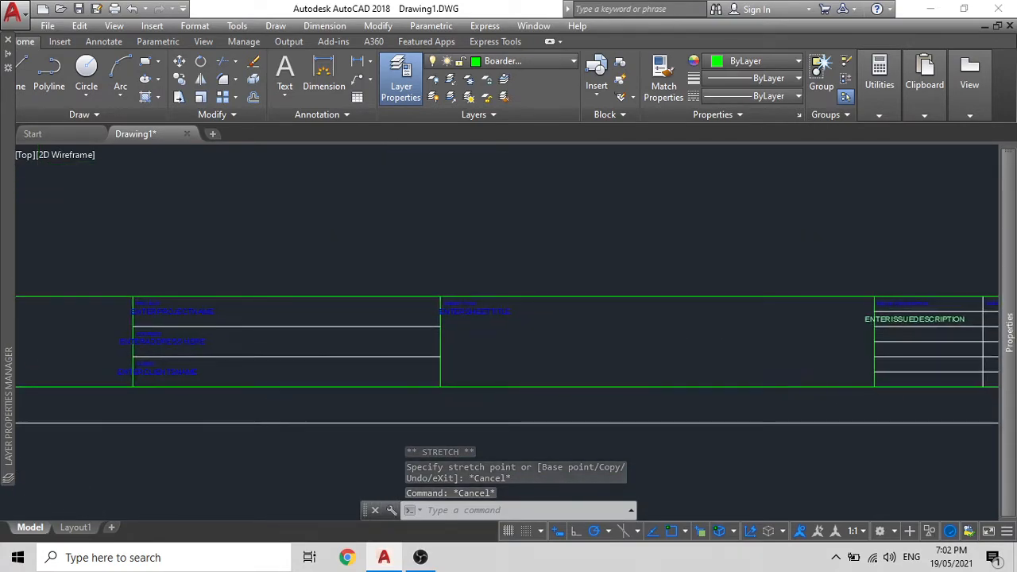
pyautogui.moveTo(448, 337); pyautogui.dragTo(243, 357, button='middle')
pyautogui.scroll(-3, 764, 347)
pyautogui.moveTo(774, 345); pyautogui.dragTo(902, 322, button='middle')
pyautogui.click(645, 303)
pyautogui.press('Escape')
# Step: Select the border block and compare the attribute positions with the cell edges in the project cells and issue description table
pyautogui.click(442, 329)
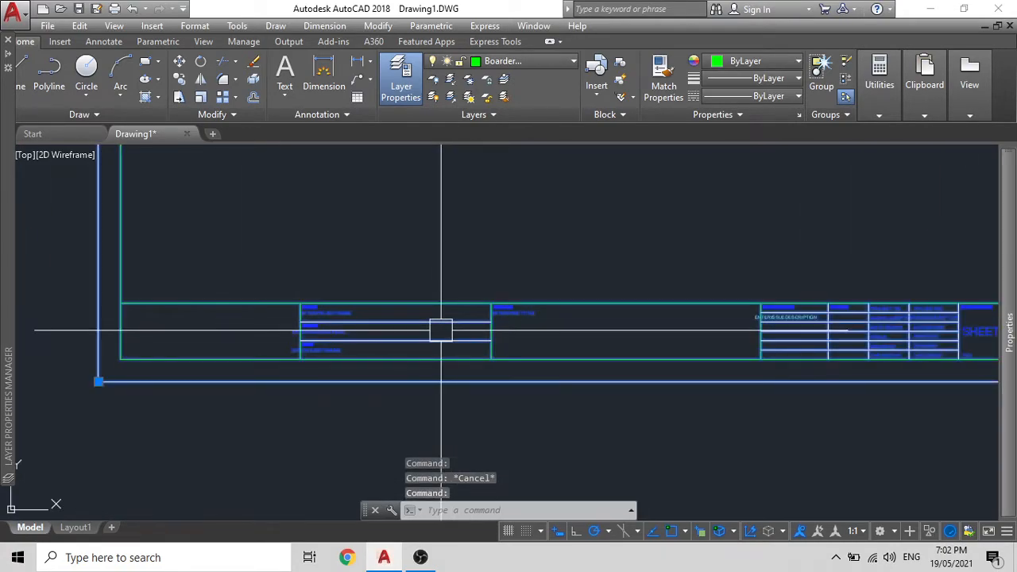
pyautogui.scroll(8, 293, 334)
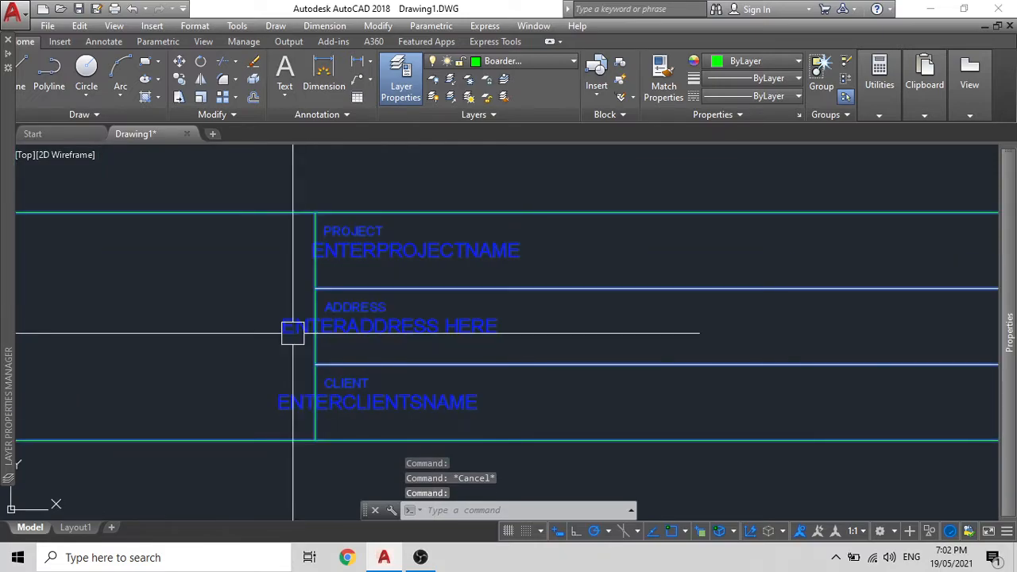
pyautogui.scroll(-2, 375, 314)
pyautogui.moveTo(375, 314); pyautogui.dragTo(121, 314, button='middle')
pyautogui.scroll(-2, 254, 321)
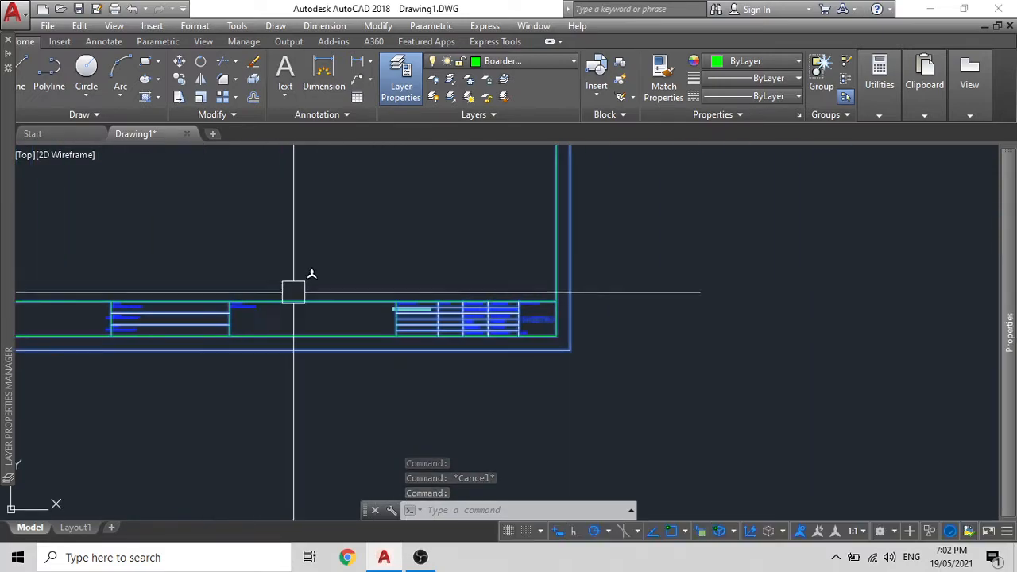
pyautogui.scroll(3, 453, 325)
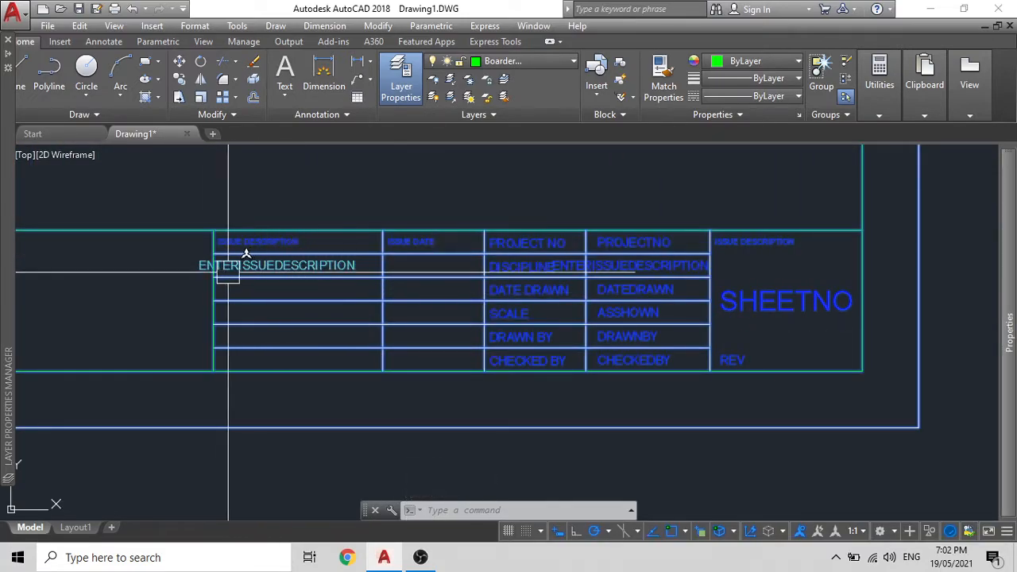
pyautogui.scroll(-1, 378, 318)
pyautogui.moveTo(378, 318); pyautogui.dragTo(964, 334, button='middle')
pyautogui.scroll(-1, 251, 299)
pyautogui.moveTo(251, 299); pyautogui.dragTo(359, 268, button='middle')
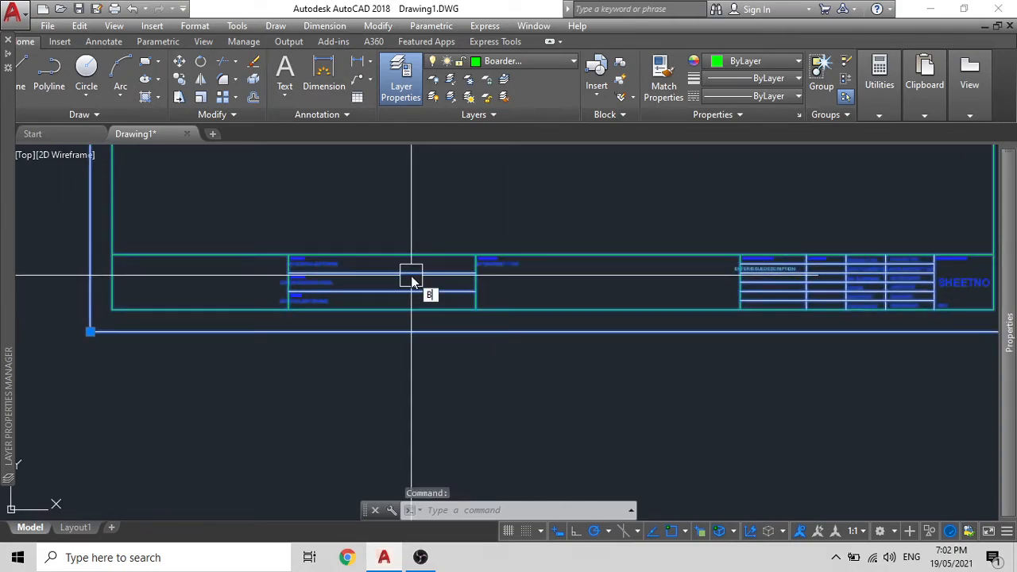
# Step: Open the A3BOARDER block definition in the Block Editor
pyautogui.write('E')
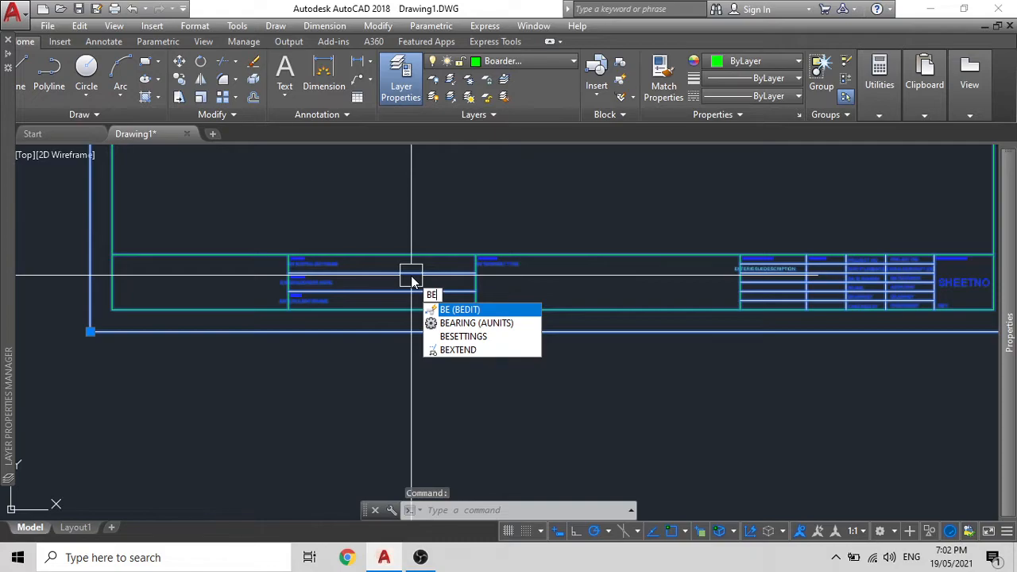
pyautogui.press('Return')
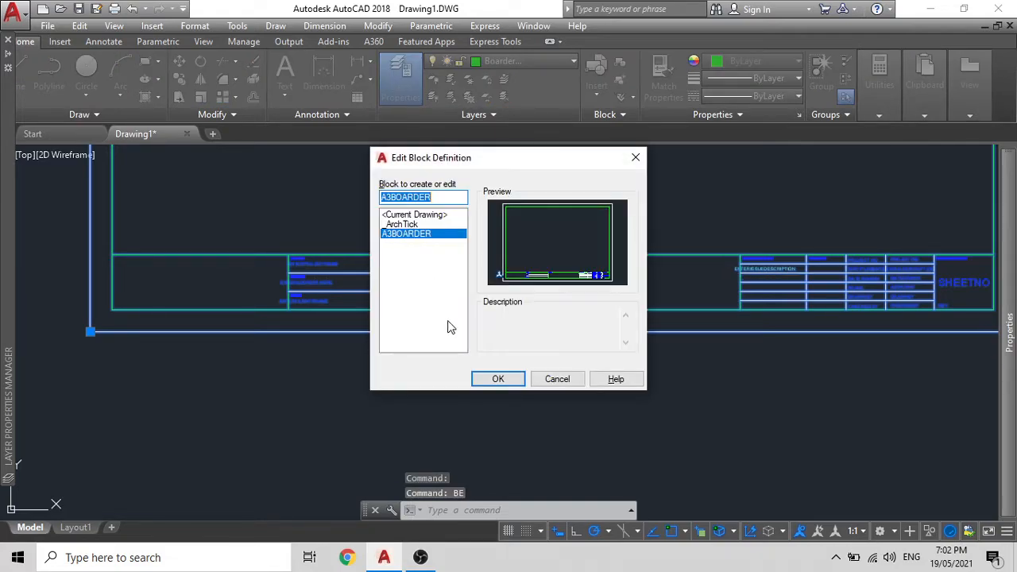
pyautogui.click(492, 377)
pyautogui.moveTo(354, 404); pyautogui.dragTo(377, 306, button='middle')
pyautogui.scroll(8, 390, 270)
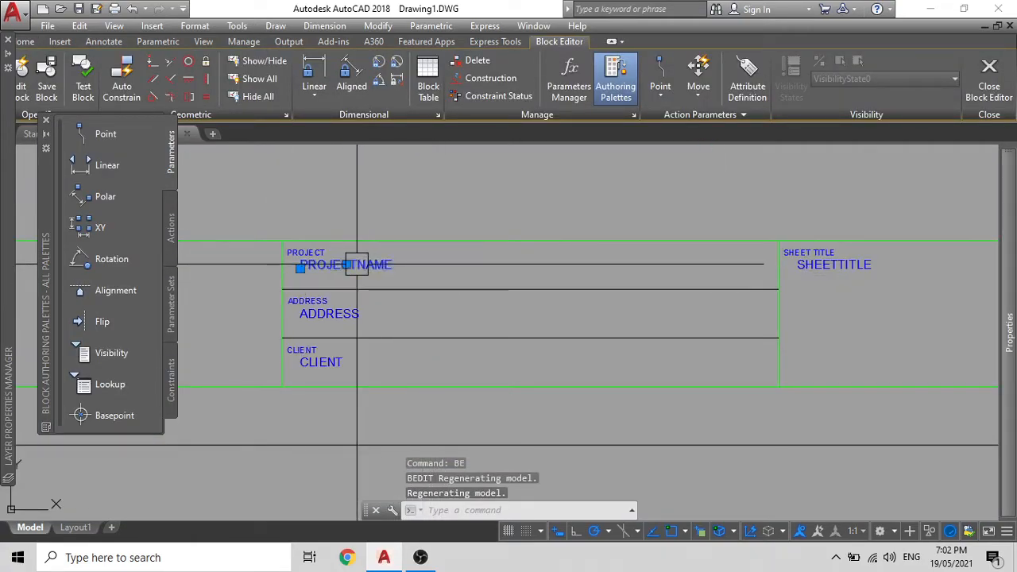
pyautogui.click(349, 313)
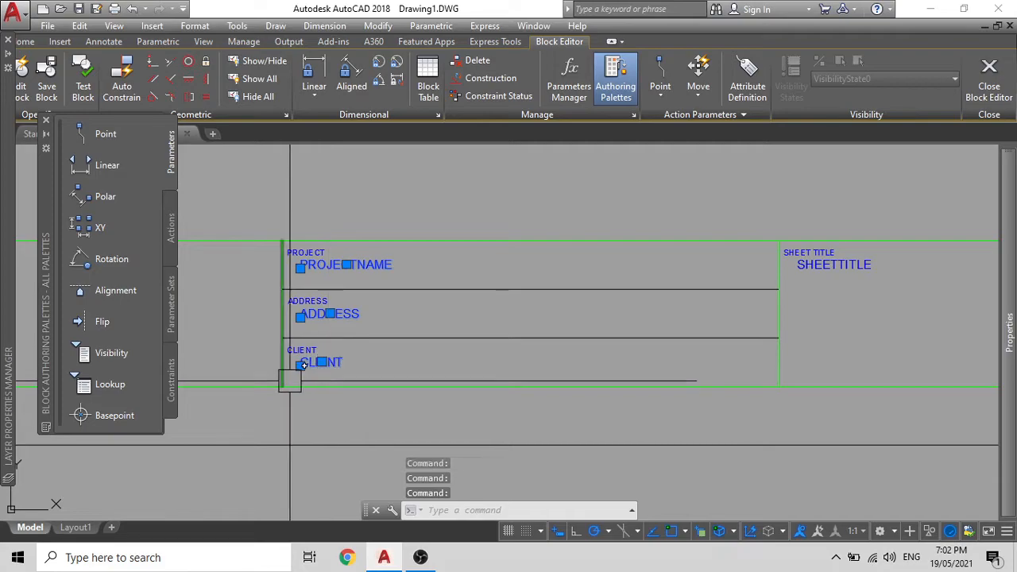
pyautogui.scroll(3, 302, 374)
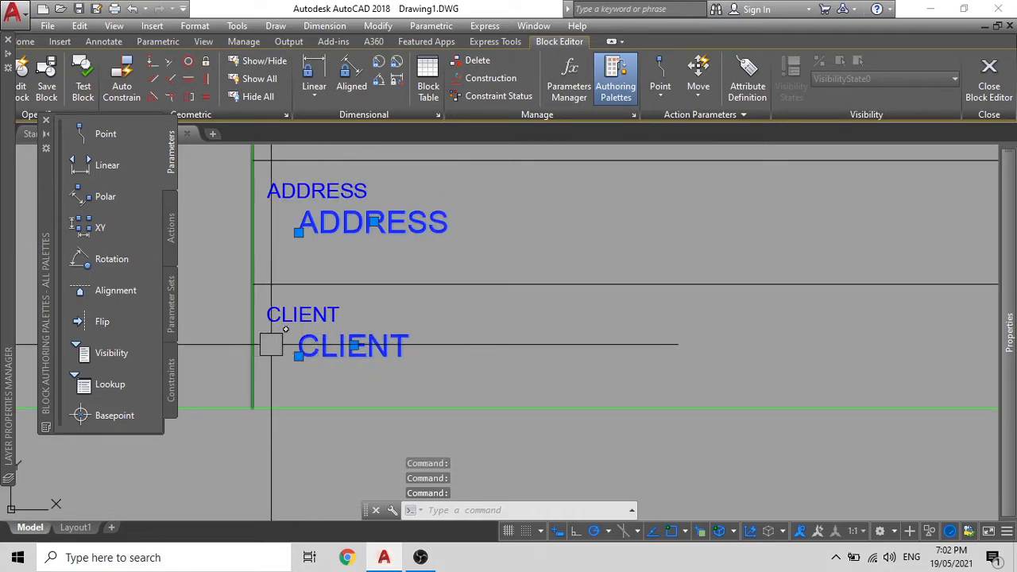
pyautogui.scroll(-5, 266, 345)
pyautogui.scroll(-2, 186, 329)
pyautogui.scroll(3, 577, 329)
pyautogui.scroll(1, 448, 277)
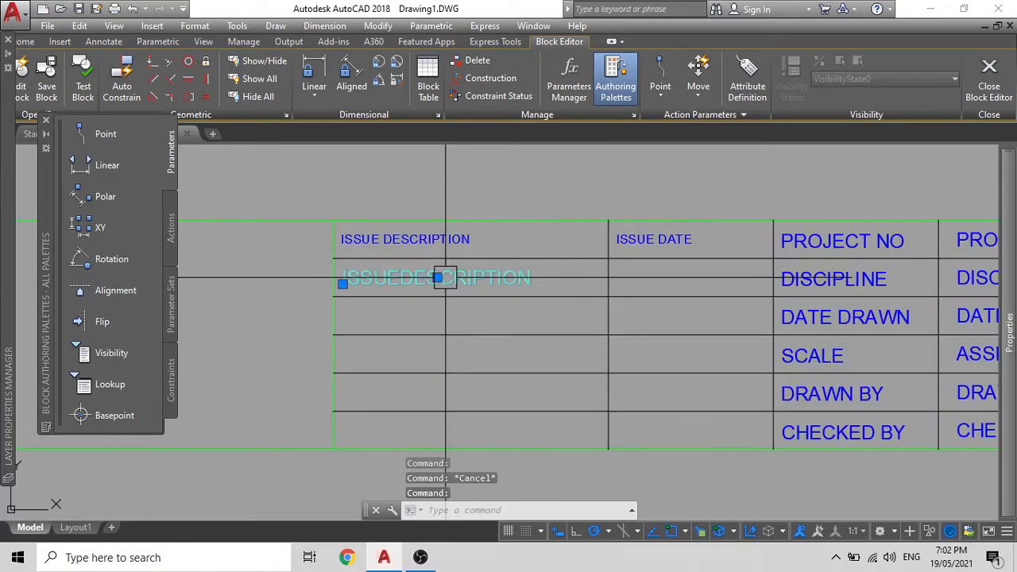
pyautogui.press('Escape')
pyautogui.scroll(-2, 447, 278)
pyautogui.moveTo(447, 279); pyautogui.dragTo(382, 292, button='middle')
pyautogui.scroll(2, 524, 294)
pyautogui.click(527, 299)
pyautogui.click(521, 328)
pyautogui.press('Escape')
pyautogui.scroll(-5, 677, 298)
pyautogui.scroll(4, 554, 282)
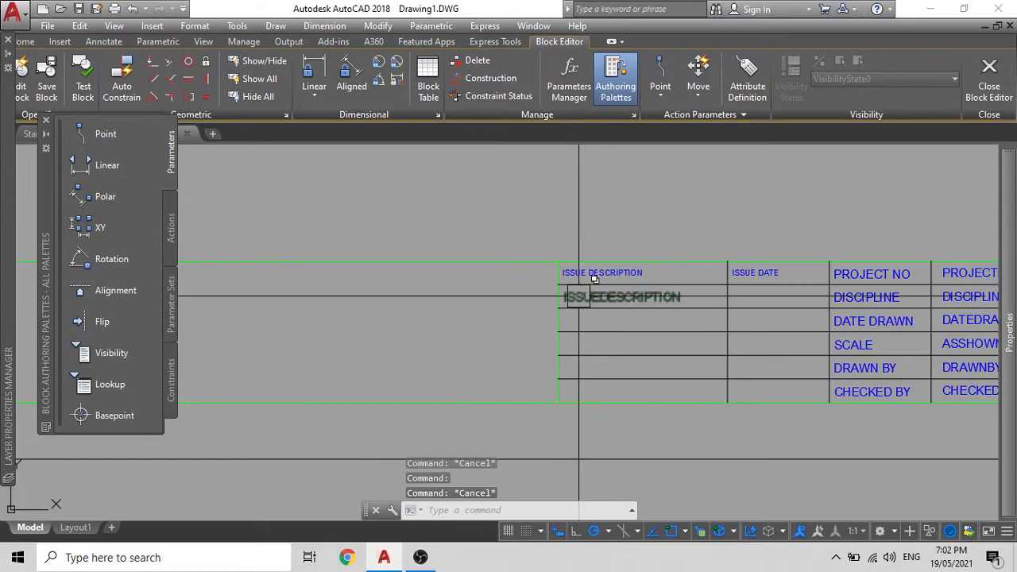
pyautogui.click(578, 296)
pyautogui.click(635, 352)
pyautogui.scroll(-2, 461, 324)
pyautogui.moveTo(350, 318); pyautogui.dragTo(604, 290, button='middle')
pyautogui.moveTo(299, 289); pyautogui.dragTo(661, 280, button='middle')
pyautogui.moveTo(314, 318); pyautogui.dragTo(327, 317, button='middle')
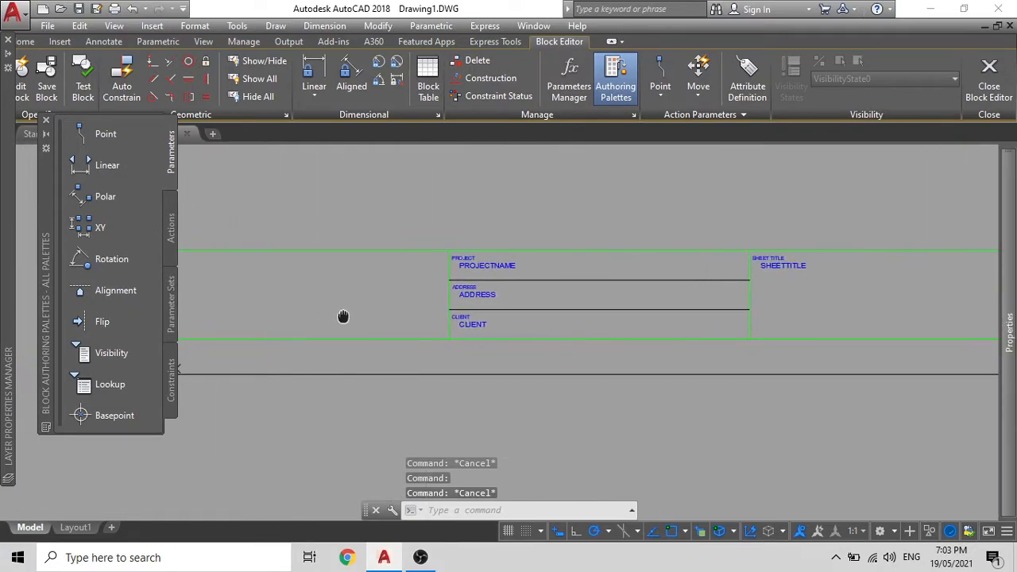
# Step: Set the justification of the PROJECTNAME, ADDRESS, CLIENT and ISSUEDESCRIPTION attributes to Middle left
pyautogui.scroll(2, 491, 275)
pyautogui.click(504, 248)
pyautogui.click(497, 316)
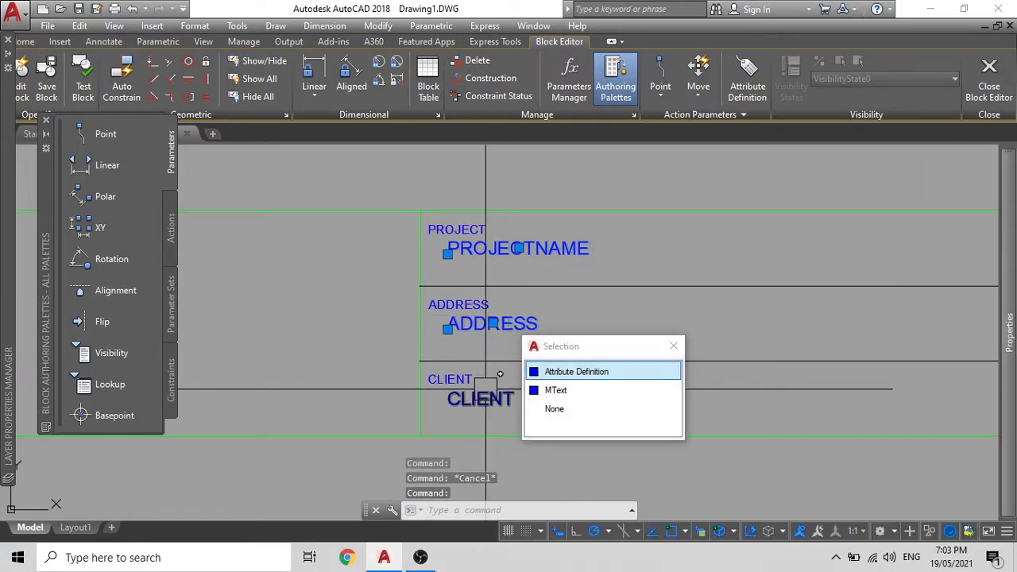
pyautogui.click(481, 393)
pyautogui.scroll(-3, 482, 393)
pyautogui.scroll(4, 647, 353)
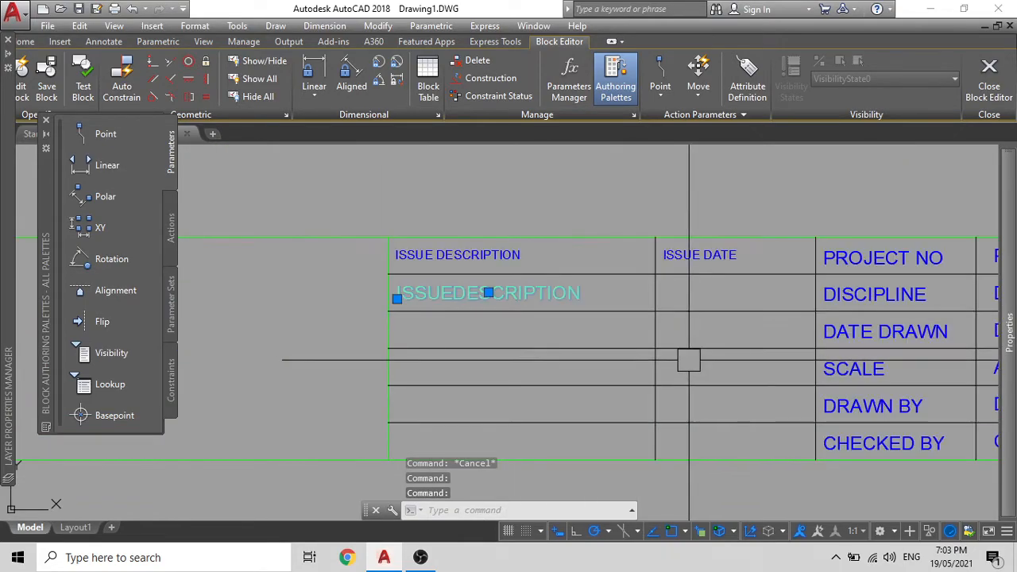
pyautogui.moveTo(1010, 310)
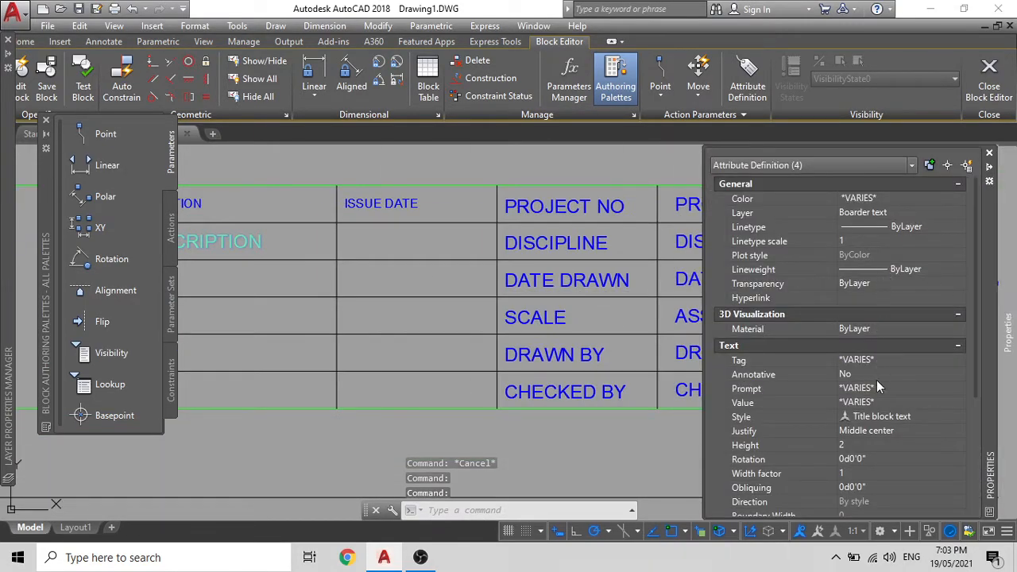
pyautogui.click(851, 430)
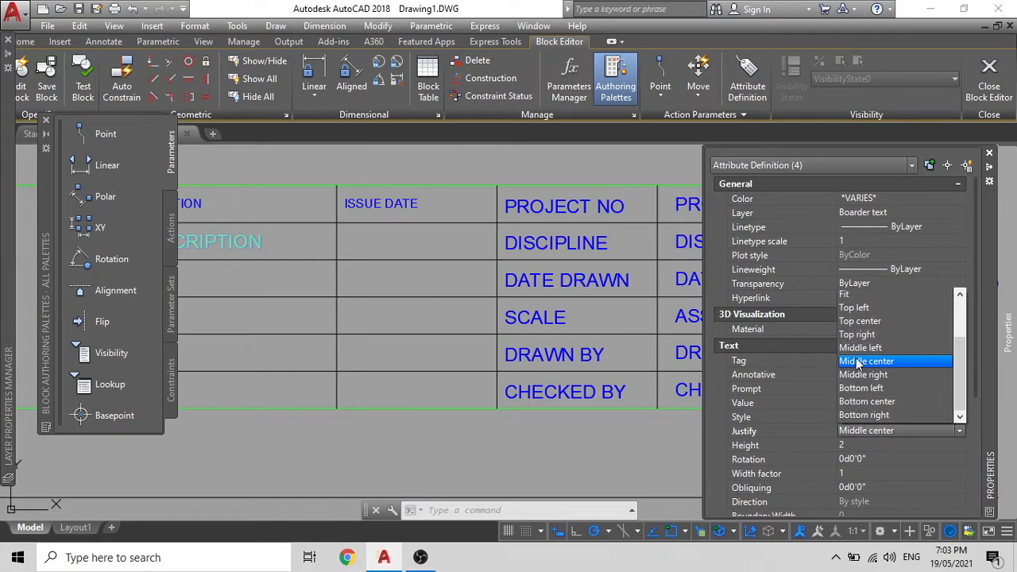
pyautogui.click(857, 359)
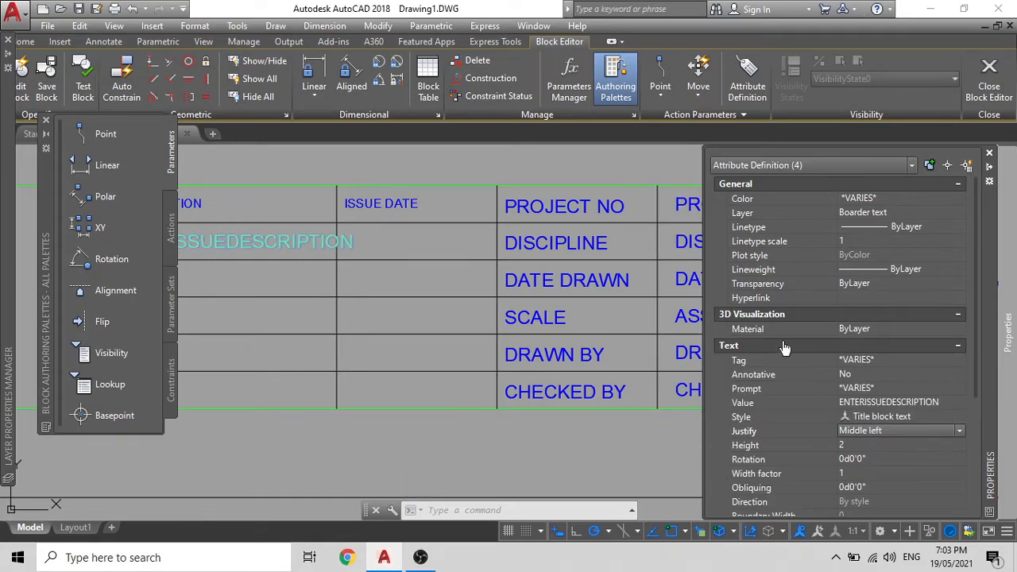
# Step: Move the PROJECTNAME attribute about 9 units horizontally towards the left edge of its cell, under the PROJECT label
pyautogui.scroll(-5, 382, 277)
pyautogui.scroll(5, 507, 313)
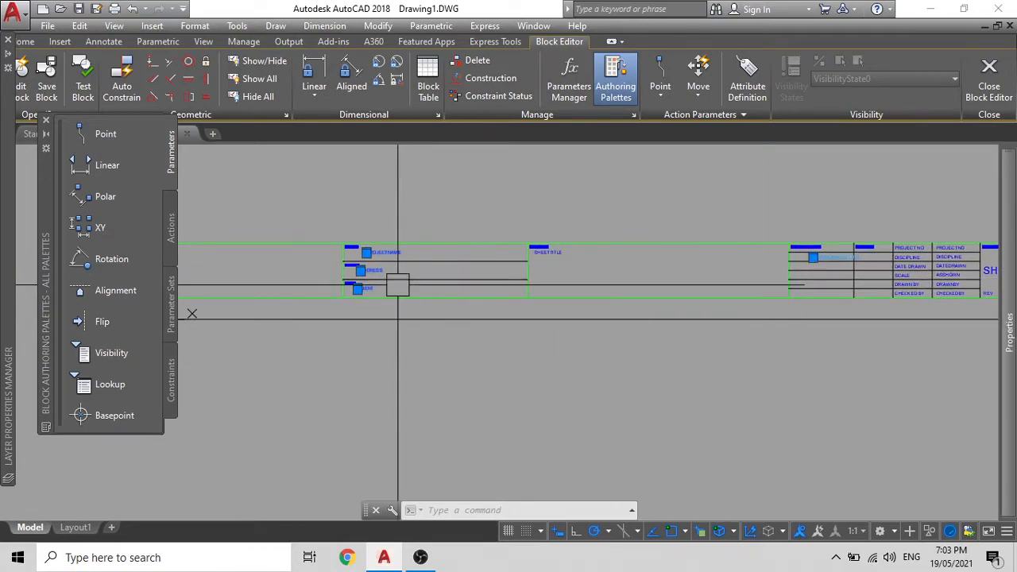
pyautogui.scroll(-2, 394, 321)
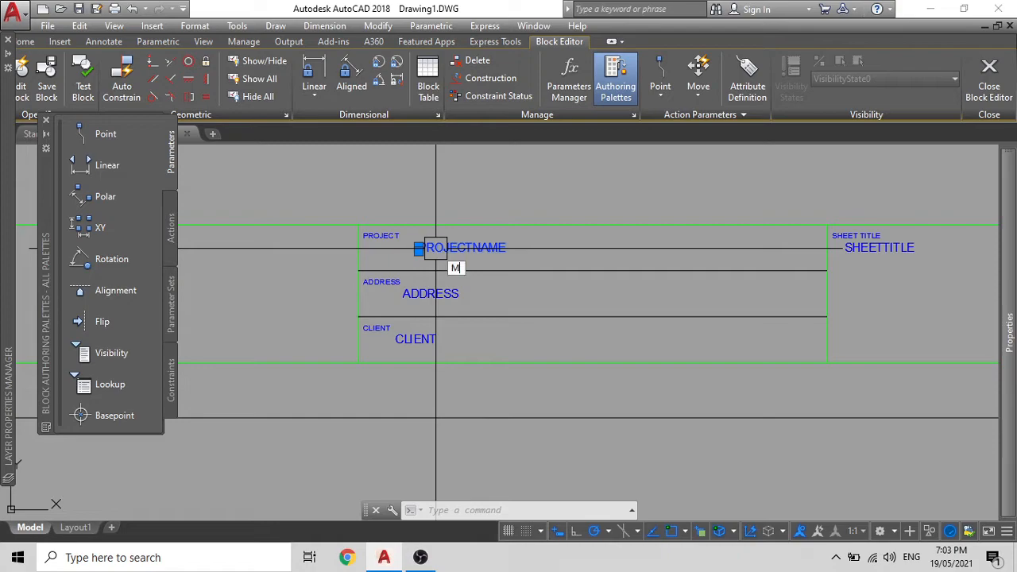
pyautogui.press('Return')
pyautogui.click(492, 197)
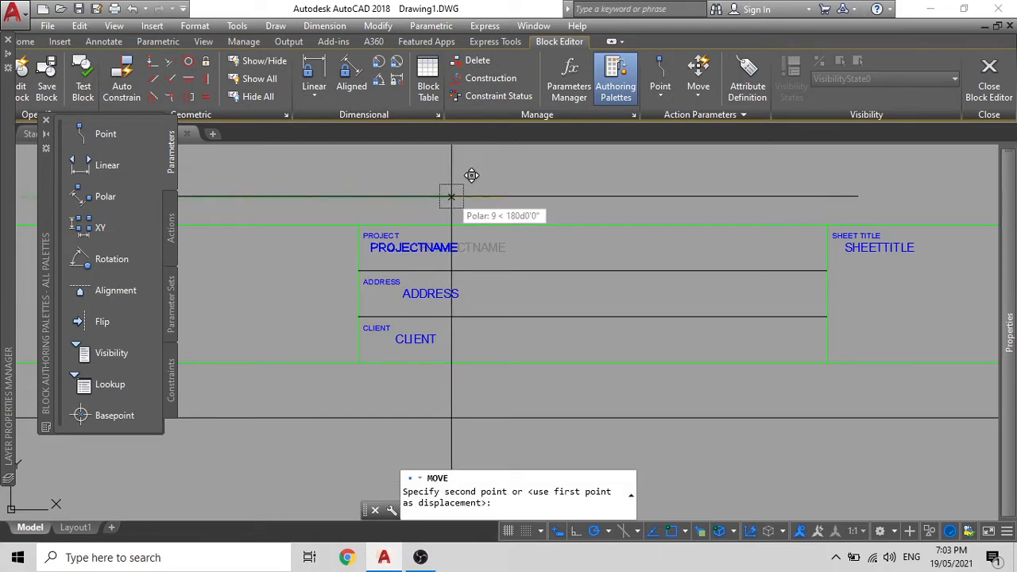
pyautogui.click(451, 198)
# Step: Draw a vertical construction line through the start of the PROJECTNAME attribute as an alignment guide
pyautogui.write('XL')
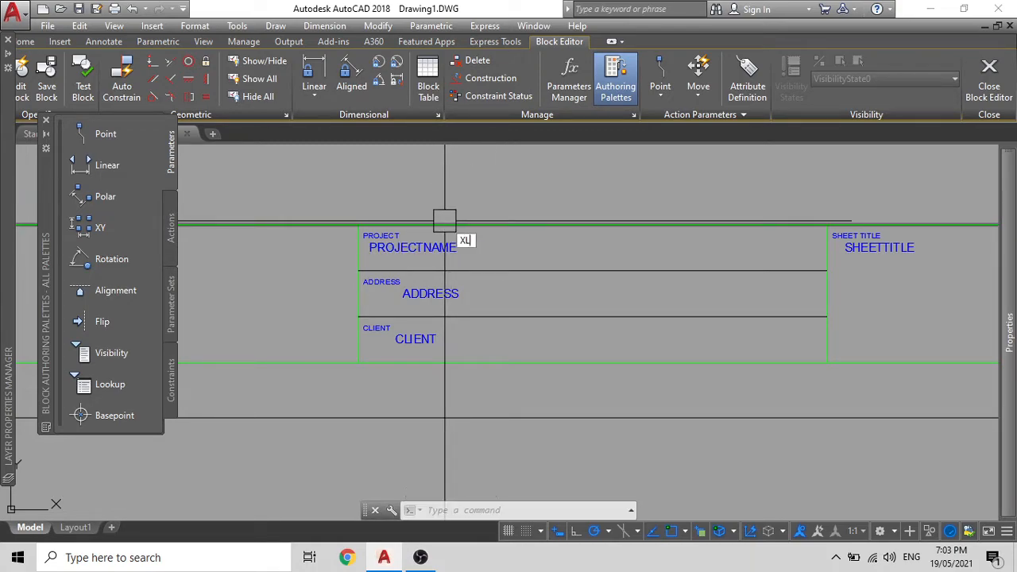
pyautogui.press('Return')
pyautogui.scroll(3, 445, 220)
pyautogui.click(390, 270)
pyautogui.press('Escape')
# Step: Move the ADDRESS attribute horizontally so its text starts on the vertical construction line
pyautogui.scroll(2, 408, 306)
pyautogui.click(543, 381)
pyautogui.write('m')
pyautogui.press('Return')
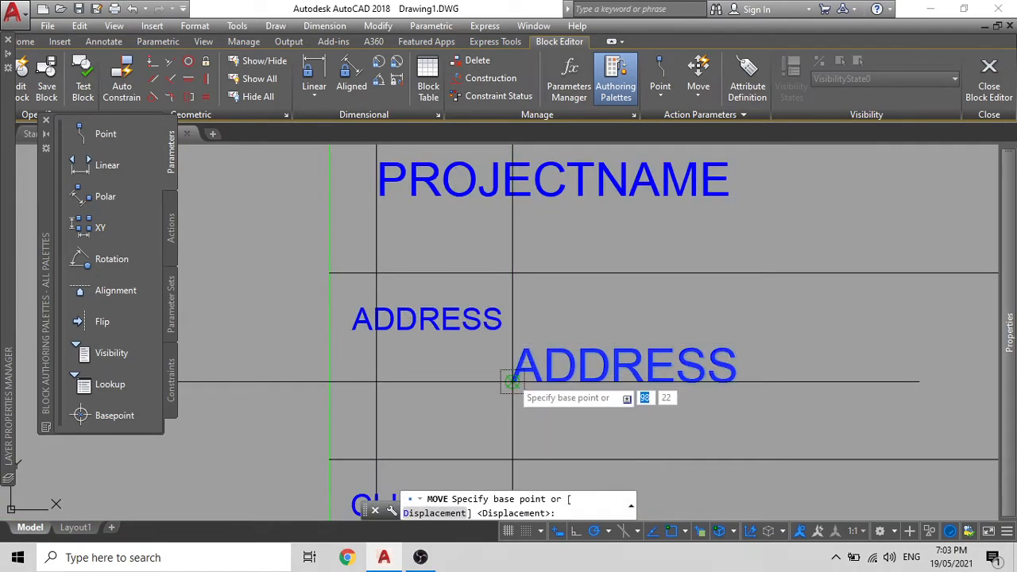
pyautogui.click(515, 376)
pyautogui.click(376, 382)
# Step: Move the CLIENT attribute horizontally so it starts on the vertical construction line, and erase the construction line
pyautogui.scroll(-2, 438, 263)
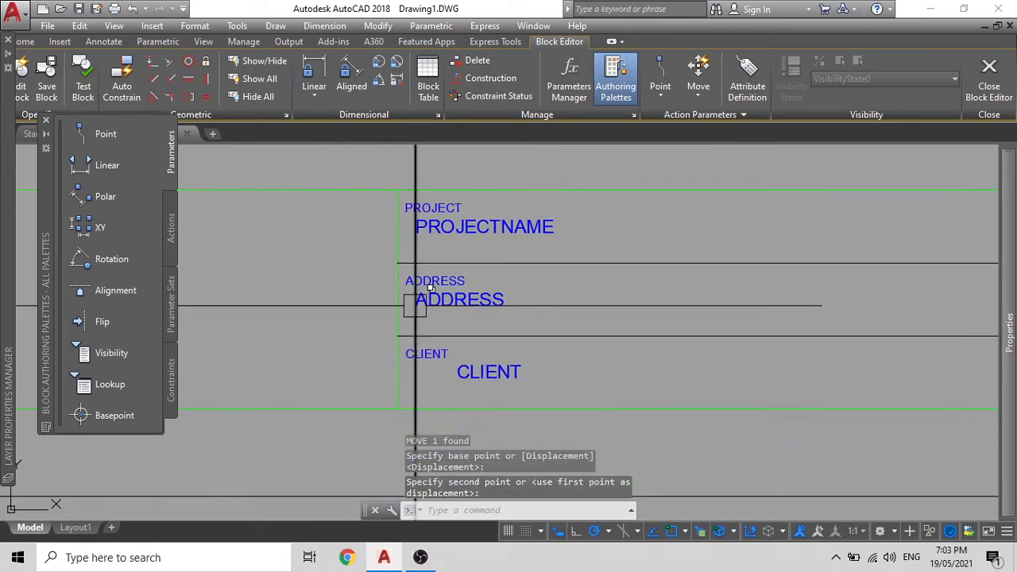
pyautogui.scroll(2, 468, 359)
pyautogui.click(473, 379)
pyautogui.press('space')
pyautogui.moveTo(432, 415); pyautogui.dragTo(492, 310, button='middle')
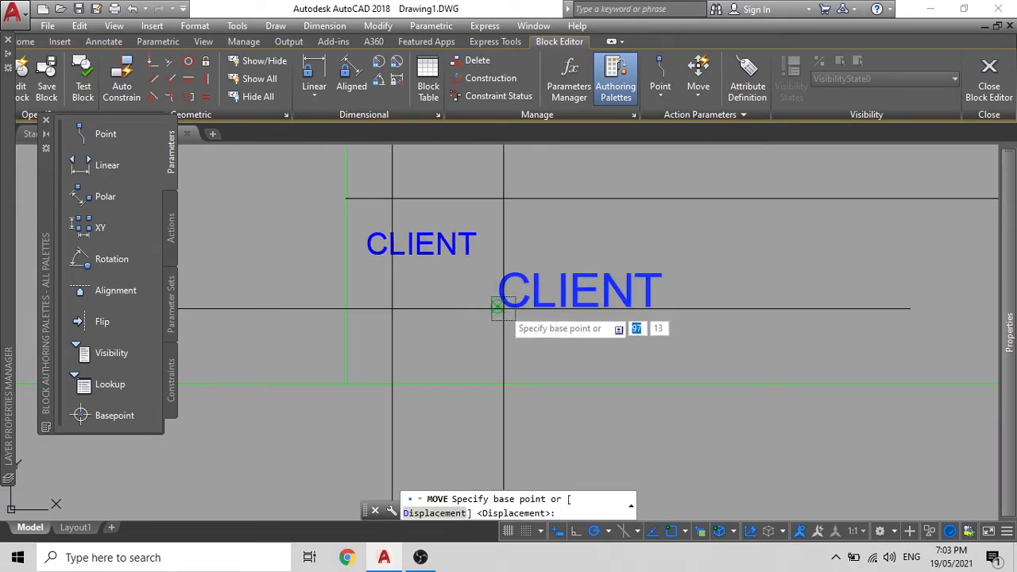
pyautogui.click(492, 309)
pyautogui.click(393, 310)
pyautogui.click(394, 309)
pyautogui.press('Escape')
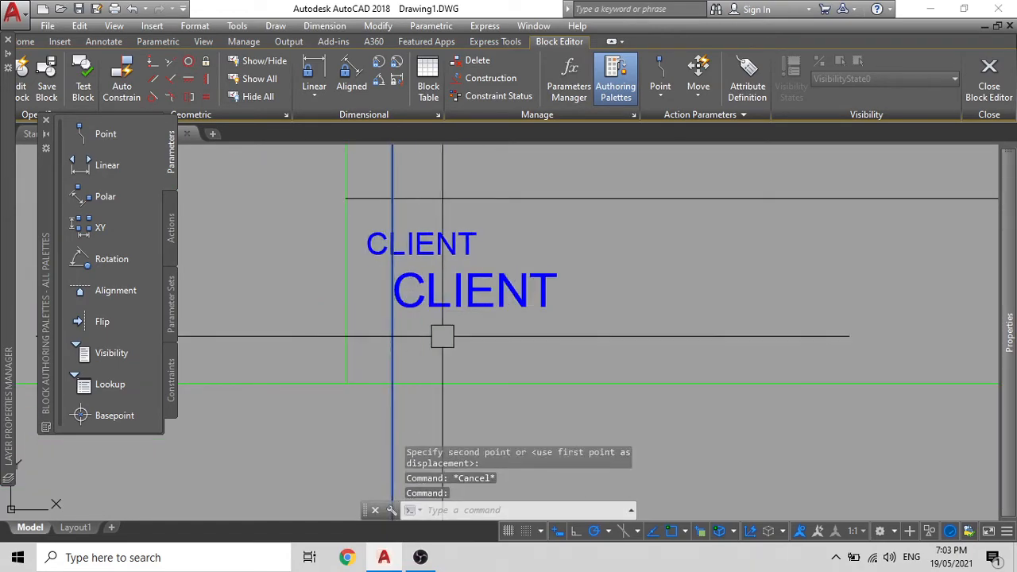
pyautogui.press('Delete')
# Step: Move the ISSUEDESCRIPTION attribute about 11 units left so it starts beneath the ISSUE DESCRIPTION heading
pyautogui.scroll(-8, 474, 329)
pyautogui.moveTo(954, 324); pyautogui.dragTo(472, 370, button='middle')
pyautogui.moveTo(674, 370); pyautogui.dragTo(463, 380, button='middle')
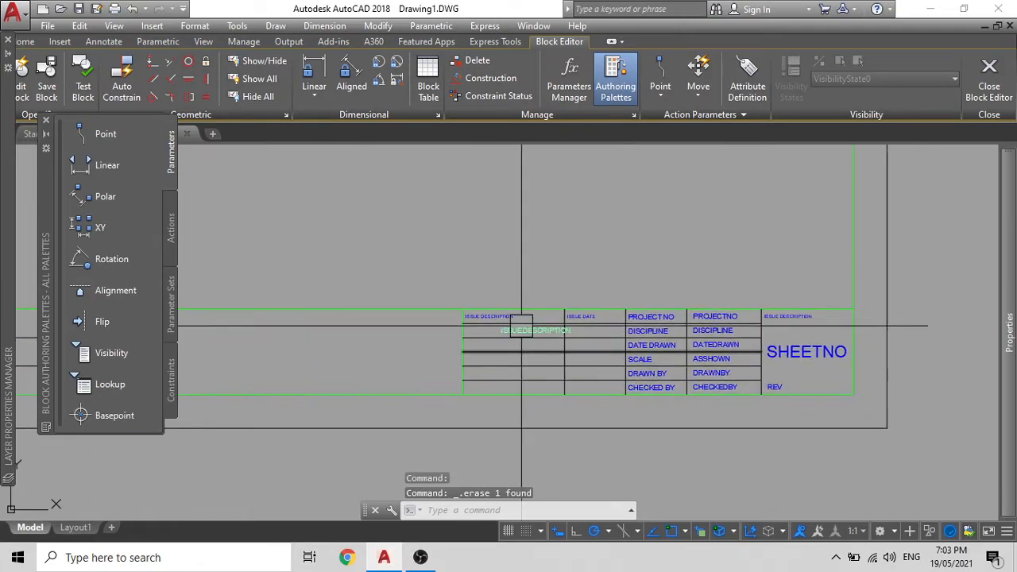
pyautogui.scroll(4, 522, 323)
pyautogui.write('m')
pyautogui.press('Return')
pyautogui.click(558, 194)
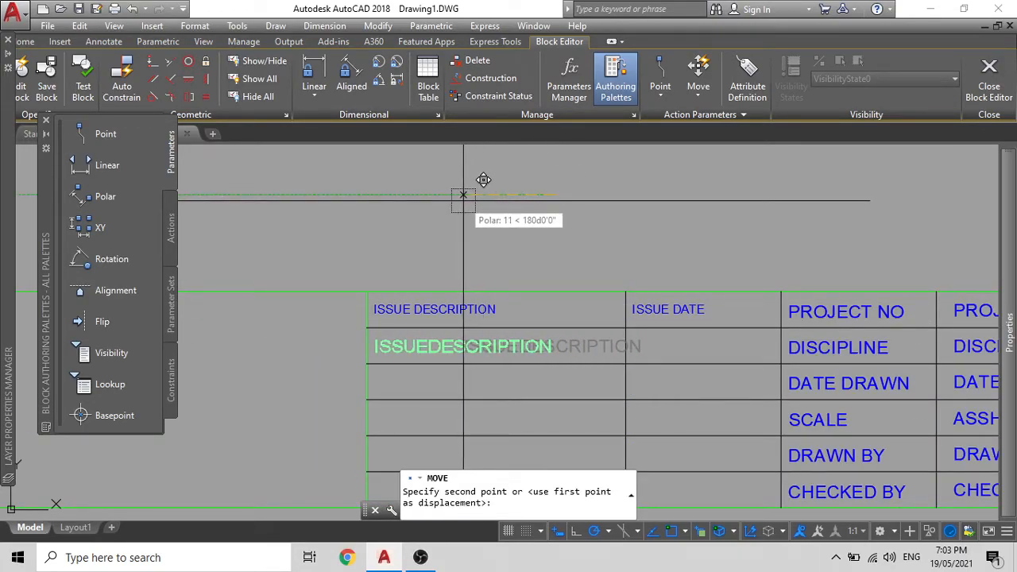
pyautogui.press('Escape')
# Step: Close the Block Editor and save the changes to A3BOARDER
pyautogui.scroll(-4, 629, 250)
pyautogui.scroll(2, 690, 289)
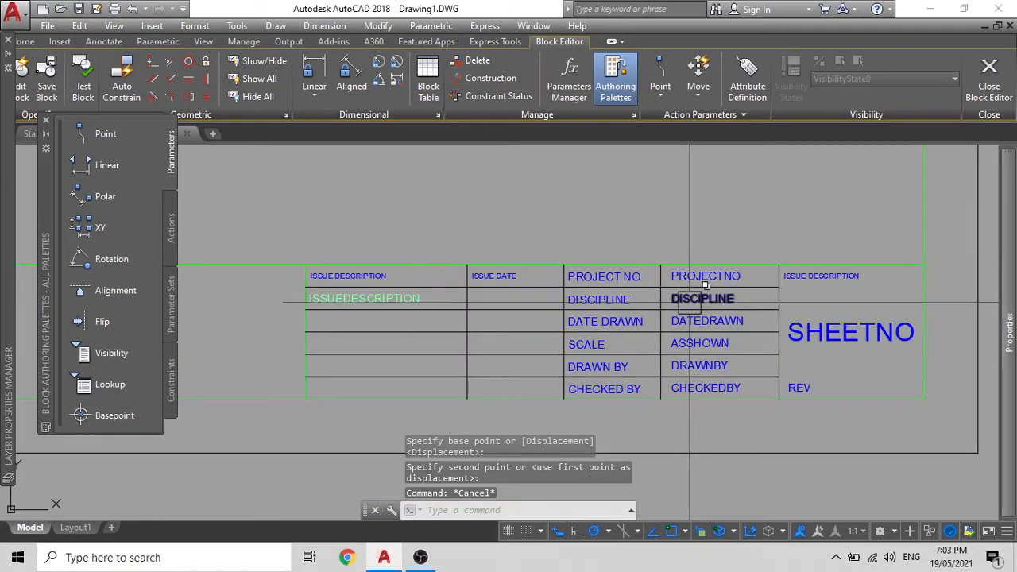
pyautogui.click(691, 302)
pyautogui.press('Escape')
pyautogui.click(698, 303)
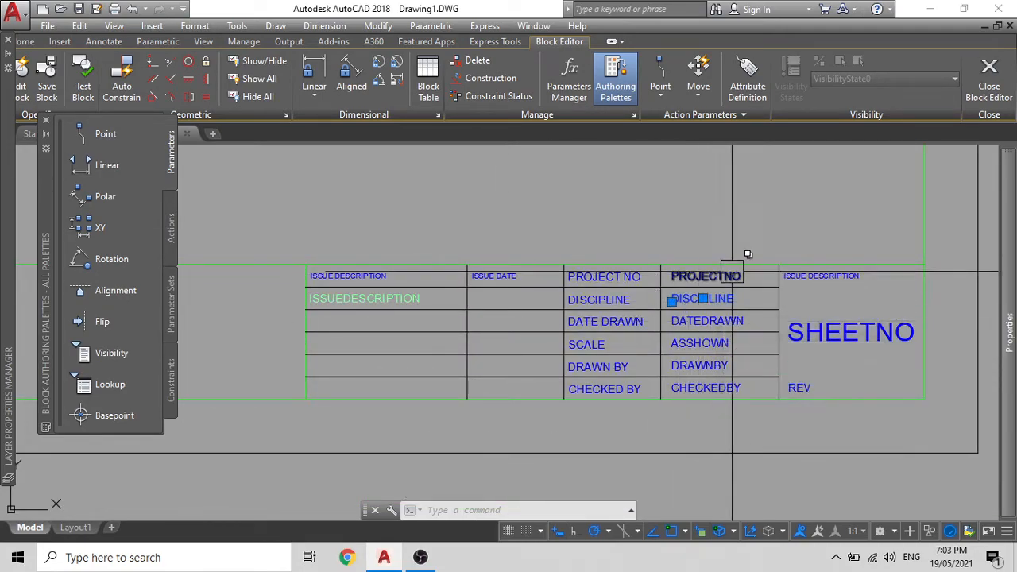
pyautogui.click(980, 94)
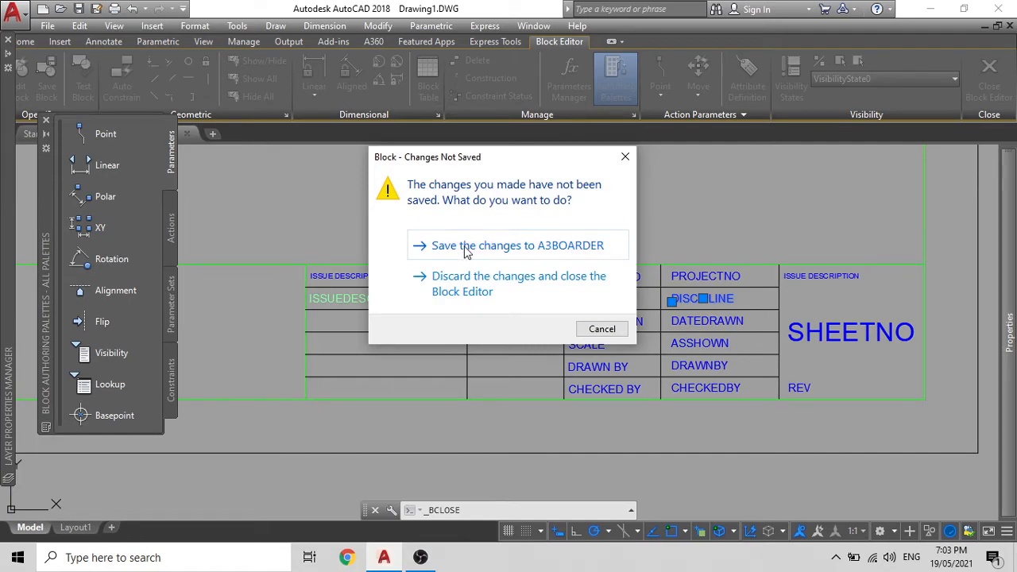
pyautogui.click(466, 248)
# Step: Synchronize the attributes of the placed A3BOARDER block with its updated definition using ATTSYNC
pyautogui.scroll(2, 438, 298)
pyautogui.scroll(-3, 438, 297)
pyautogui.click(409, 312)
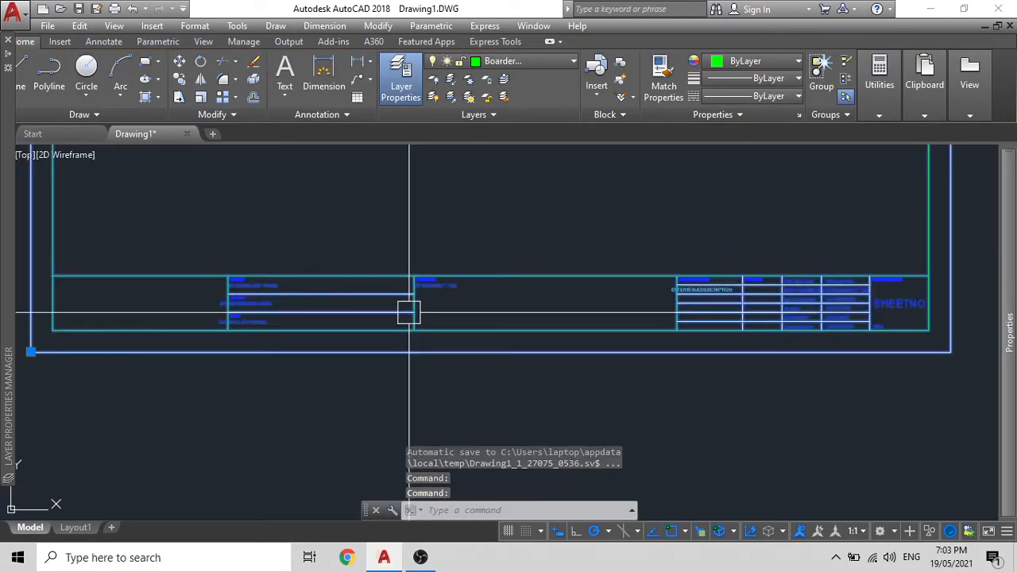
pyautogui.press('Escape')
pyautogui.click(416, 312)
pyautogui.press('Escape')
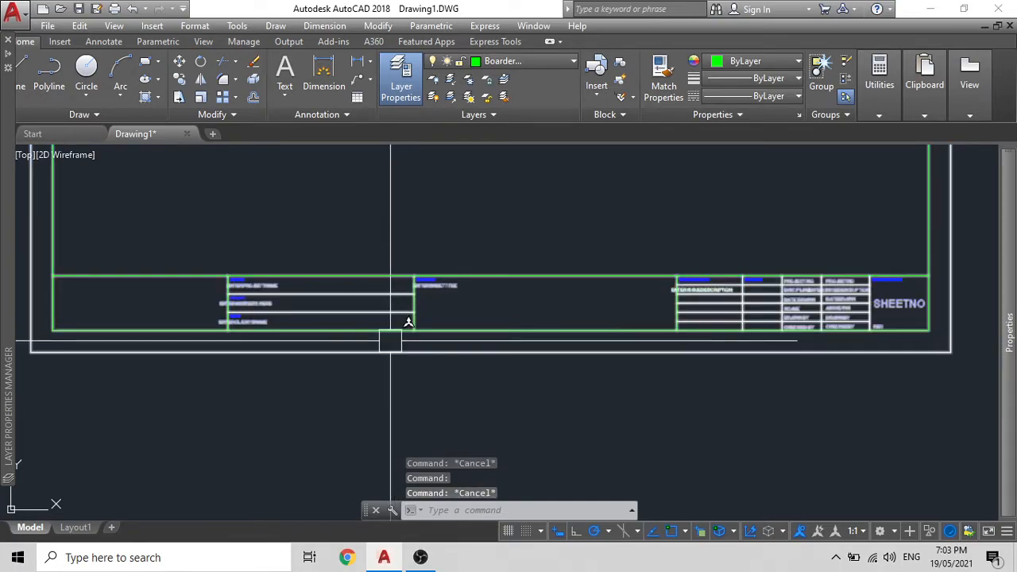
pyautogui.write('AT')
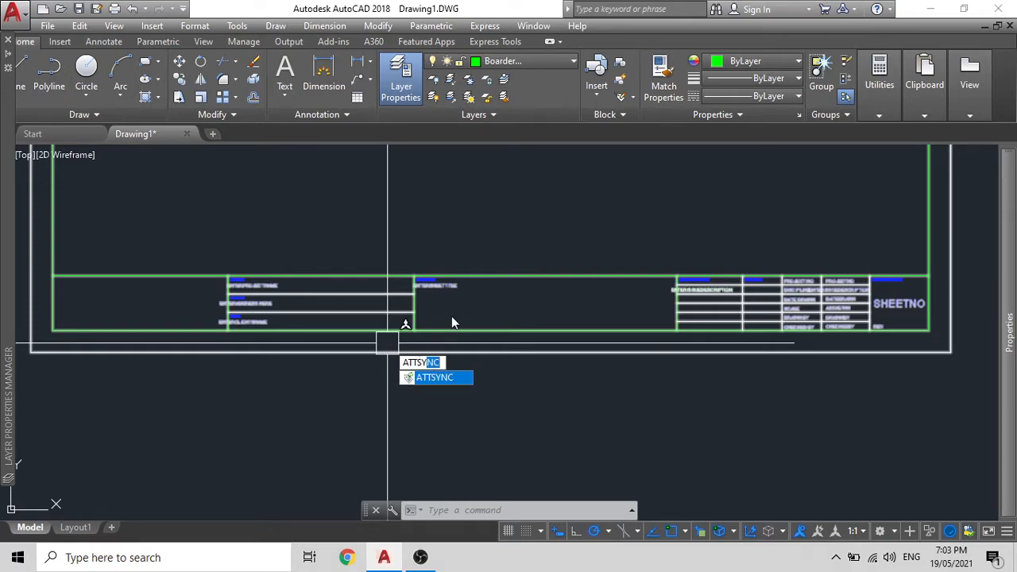
pyautogui.write('TSY')
pyautogui.press('Return')
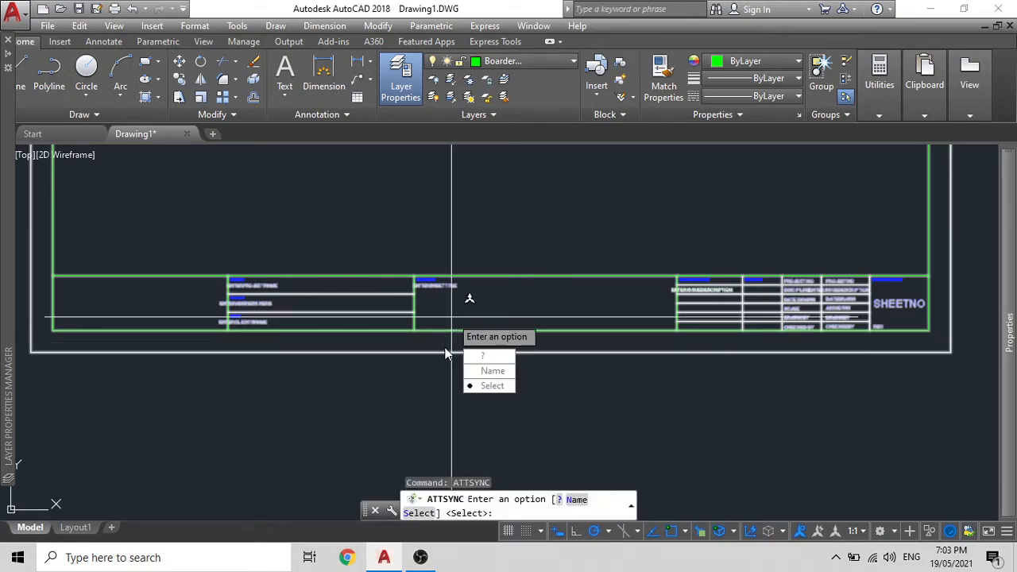
pyautogui.click(481, 387)
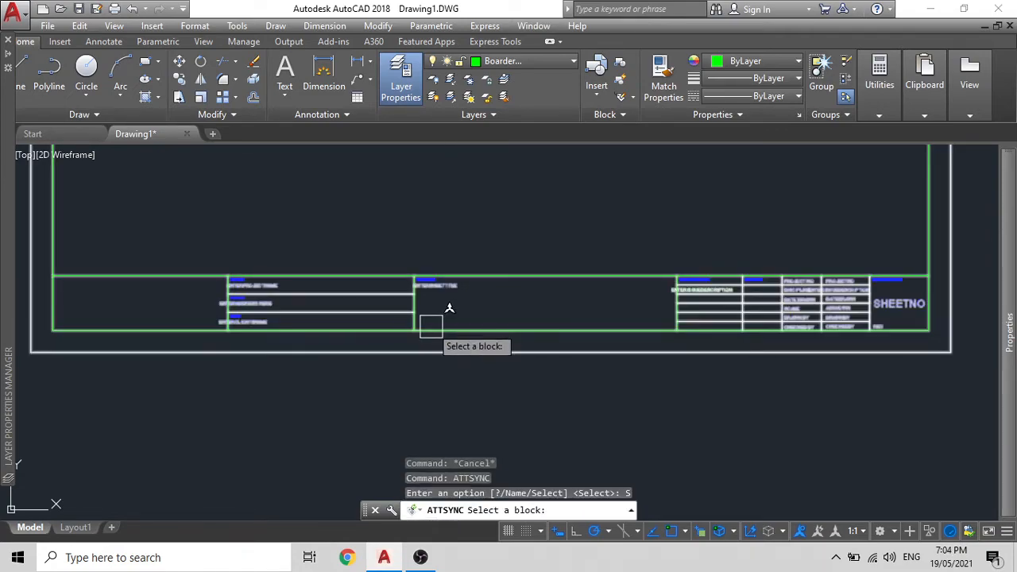
pyautogui.click(432, 326)
pyautogui.click(464, 365)
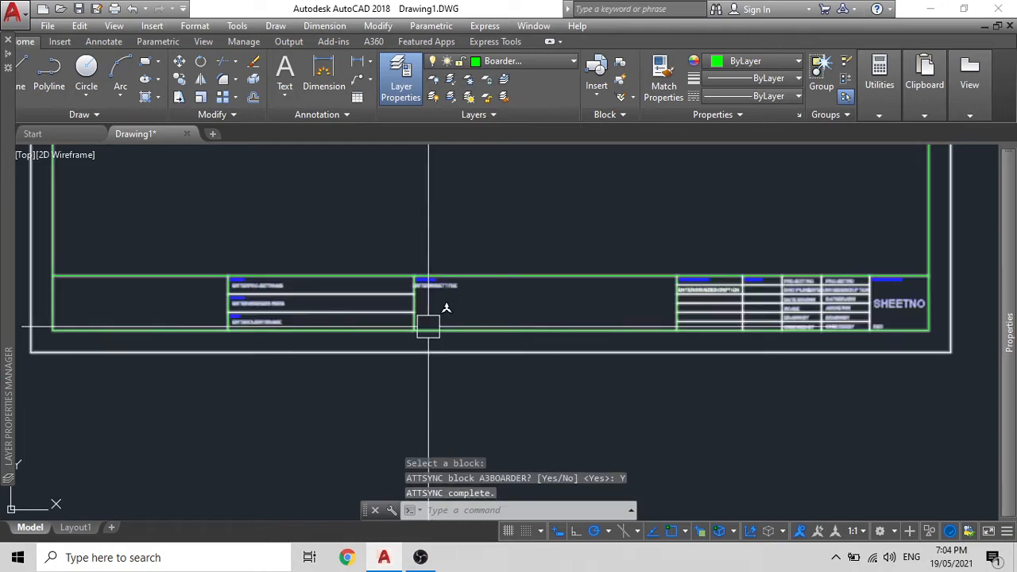
# Step: Examine the attribute positions in the project, sheet title, issue description and project data cells of the synchronized block
pyautogui.scroll(4, 293, 314)
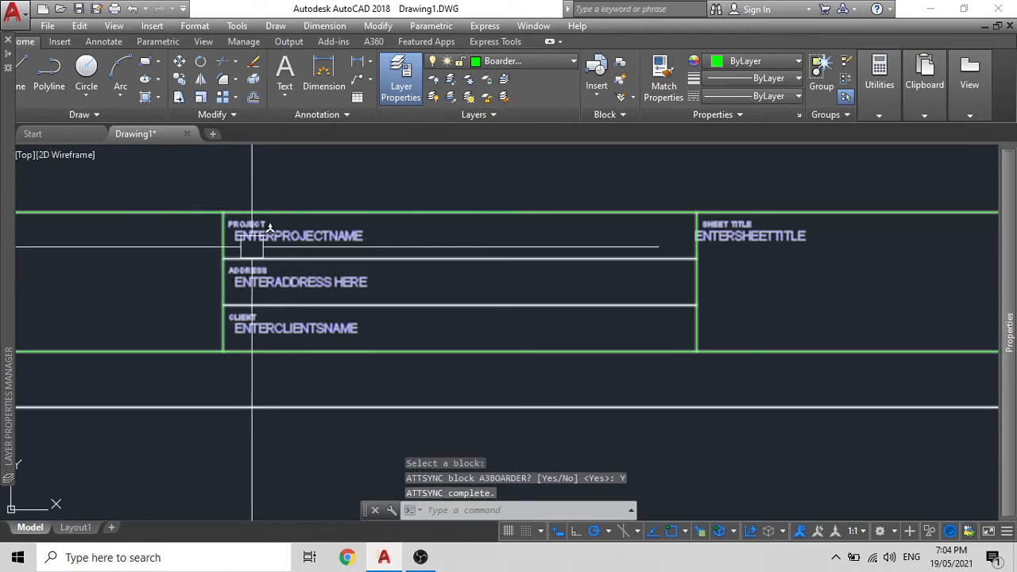
pyautogui.scroll(-3, 278, 318)
pyautogui.moveTo(523, 318); pyautogui.dragTo(352, 302, button='middle')
pyautogui.scroll(4, 352, 299)
pyautogui.scroll(-4, 352, 298)
pyautogui.moveTo(841, 296); pyautogui.dragTo(726, 294, button='middle')
pyautogui.scroll(4, 726, 295)
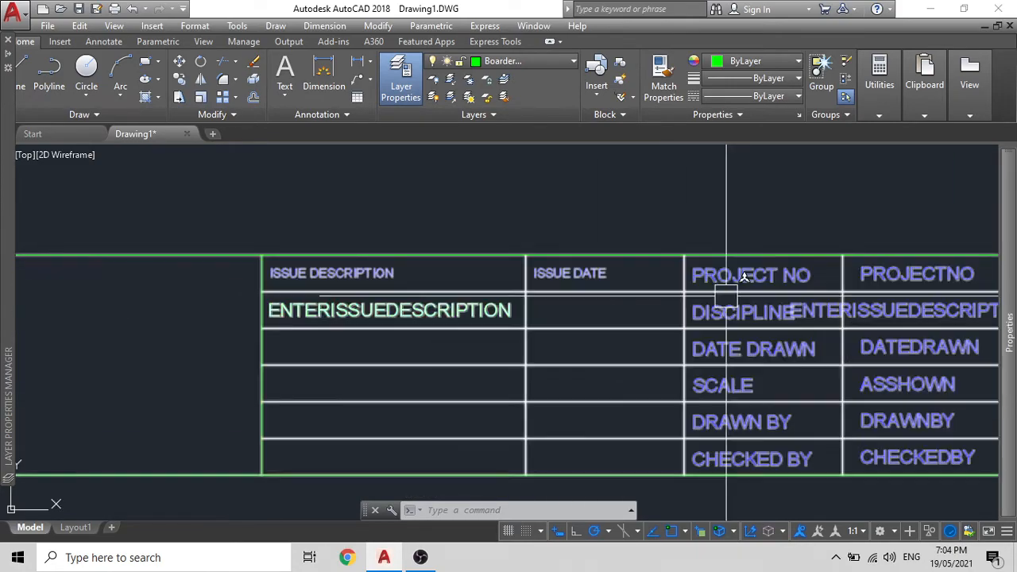
pyautogui.moveTo(812, 308); pyautogui.dragTo(841, 284, button='middle')
pyautogui.scroll(-3, 618, 316)
# Step: Open the A3BOARDER block definition for editing in the Block Editor again
pyautogui.click(406, 284)
pyautogui.write('BE')
pyautogui.press('Return')
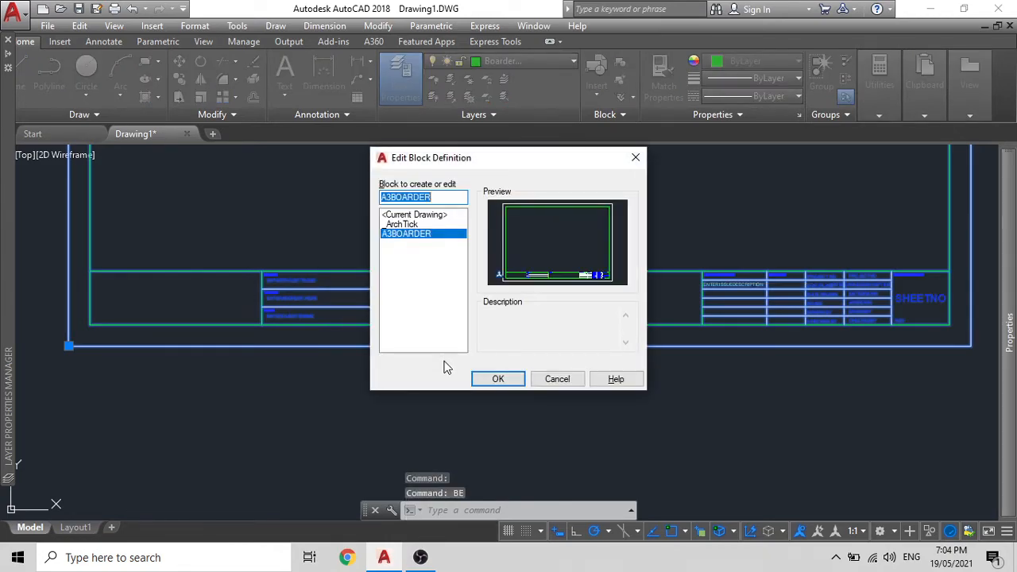
pyautogui.click(498, 380)
# Step: Set the SHEETTITLE attribute's justification to Middle left and move it left under the SHEET TITLE label
pyautogui.scroll(6, 477, 438)
pyautogui.moveTo(1012, 311)
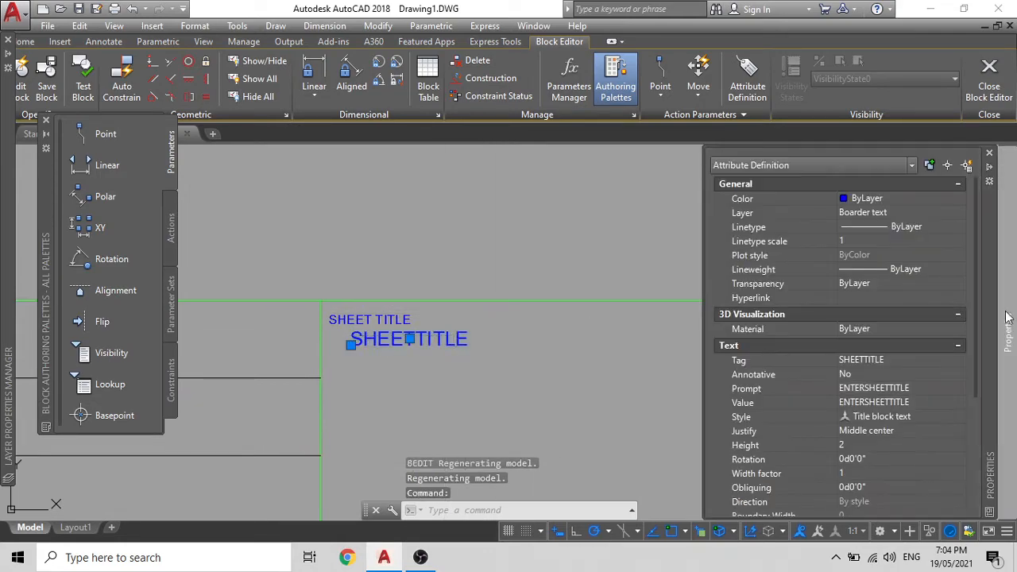
pyautogui.click(893, 430)
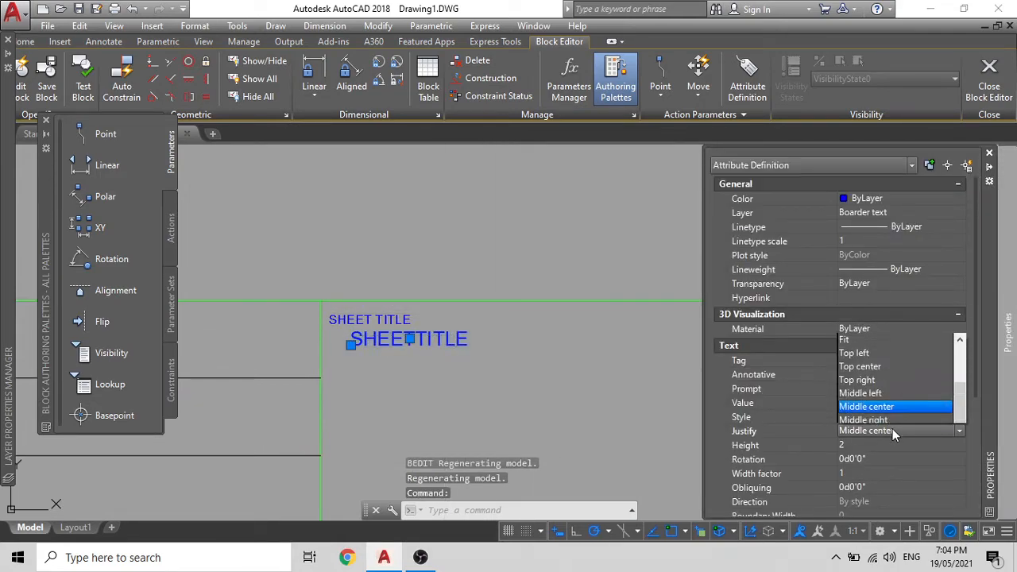
pyautogui.click(865, 348)
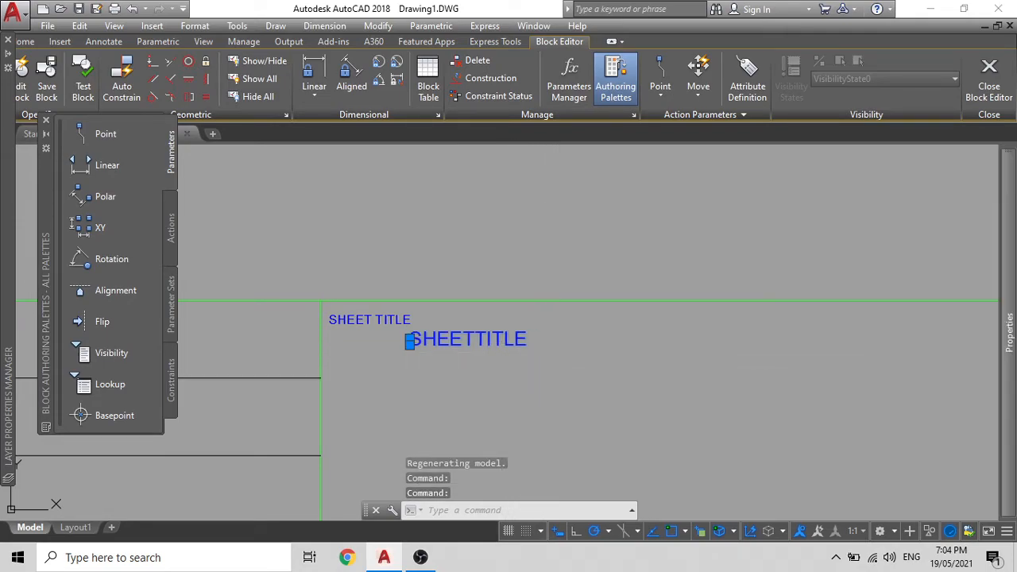
pyautogui.write('M')
pyautogui.press('Return')
pyautogui.click(554, 372)
pyautogui.click(490, 372)
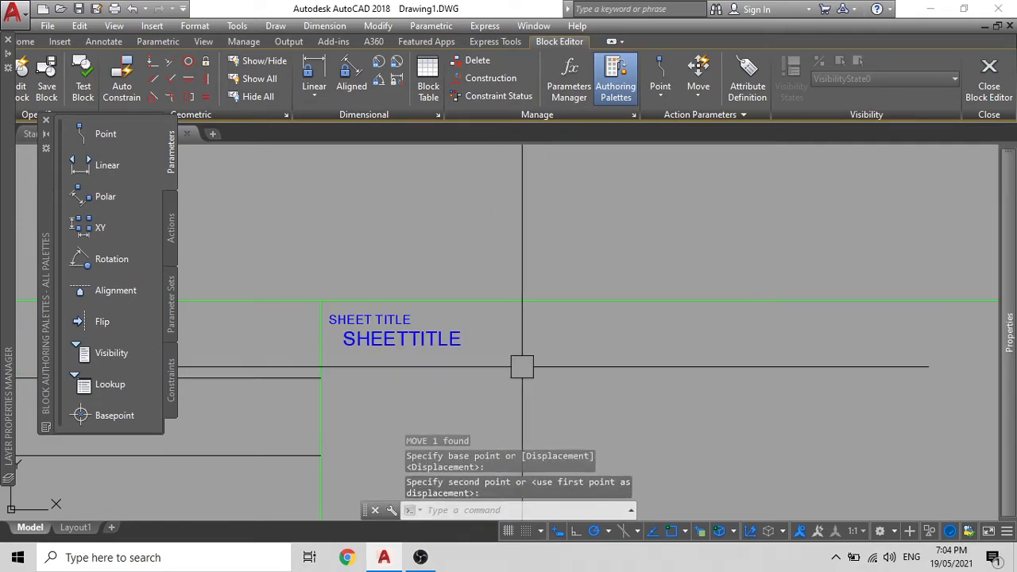
pyautogui.scroll(-3, 502, 371)
pyautogui.scroll(6, 524, 286)
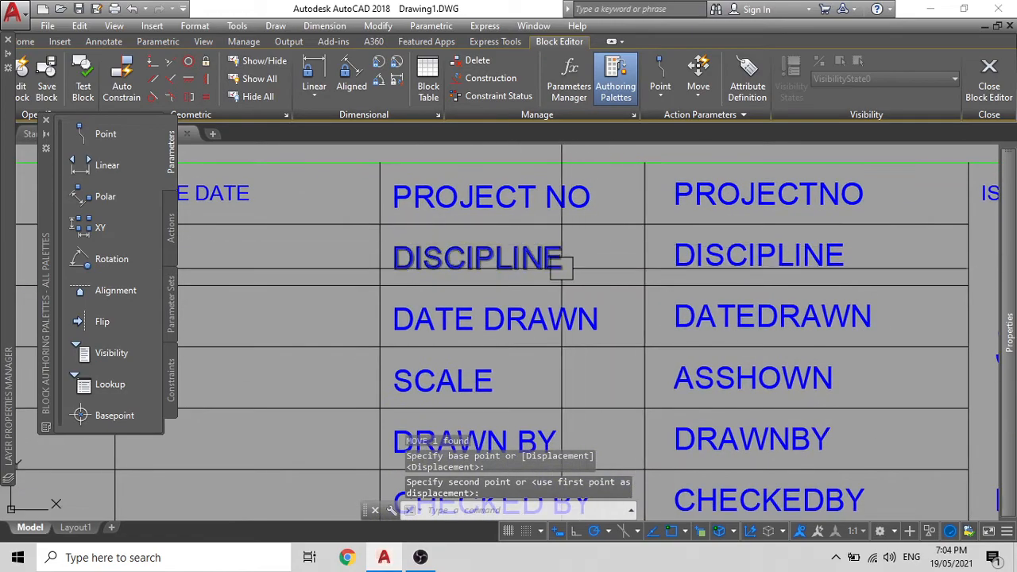
pyautogui.doubleClick(707, 255)
pyautogui.press('Escape')
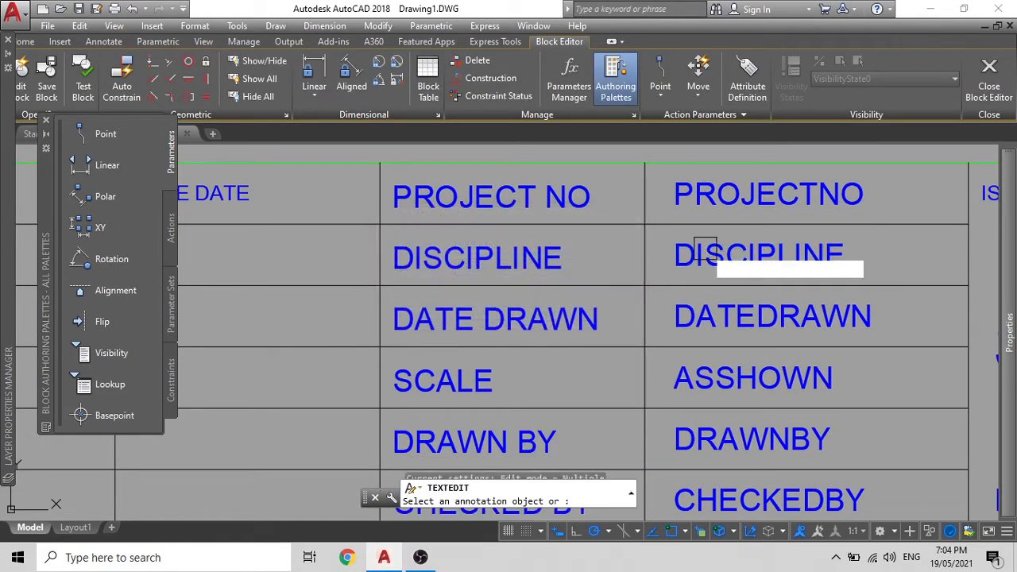
pyautogui.scroll(-4, 606, 252)
pyautogui.press('Escape')
# Step: Set the justification of the six project data attributes, PROJECTNO through CHECKEDBY, to Middle left
pyautogui.scroll(2, 672, 344)
pyautogui.click(666, 347)
pyautogui.click(656, 316)
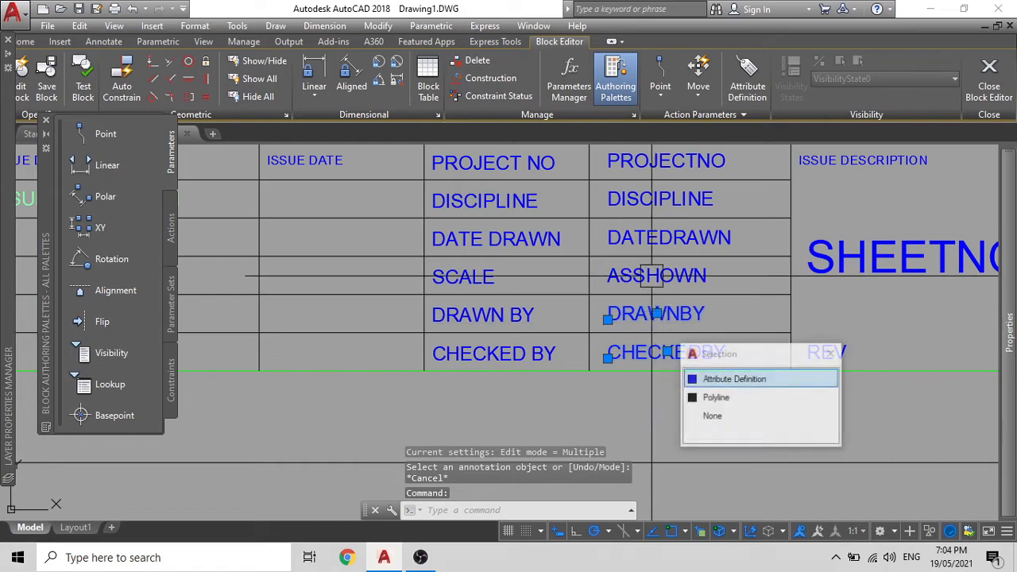
pyautogui.click(647, 278)
pyautogui.click(646, 239)
pyautogui.click(644, 201)
pyautogui.moveTo(650, 200); pyautogui.dragTo(669, 305, button='middle')
pyautogui.click(661, 254)
pyautogui.moveTo(1008, 280)
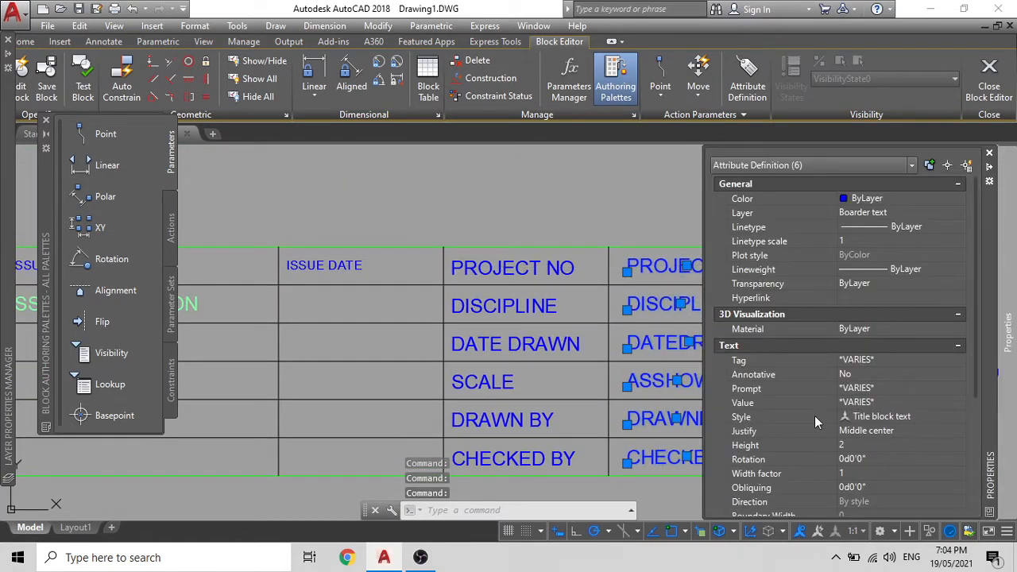
pyautogui.click(868, 430)
pyautogui.click(868, 430)
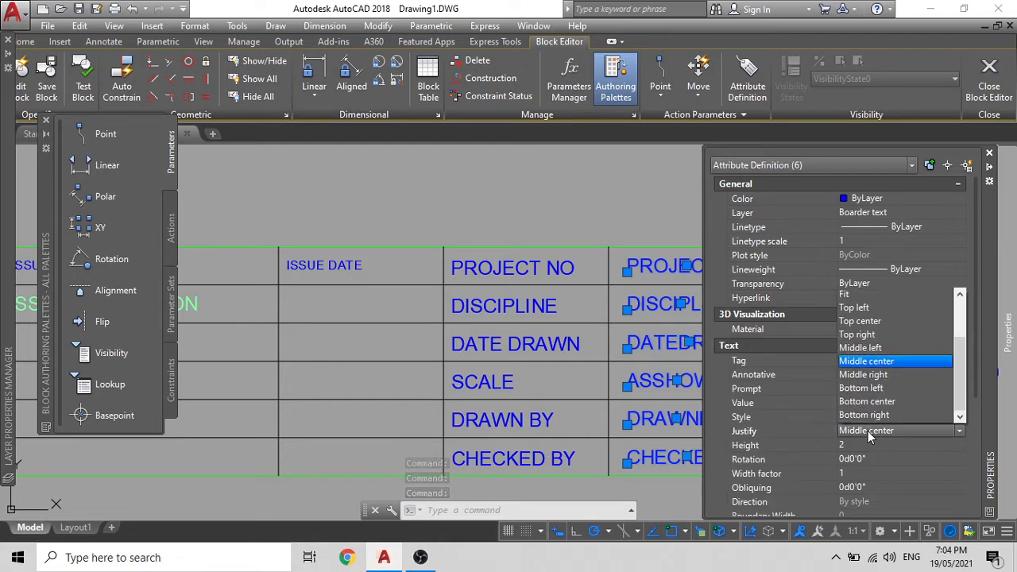
pyautogui.click(870, 362)
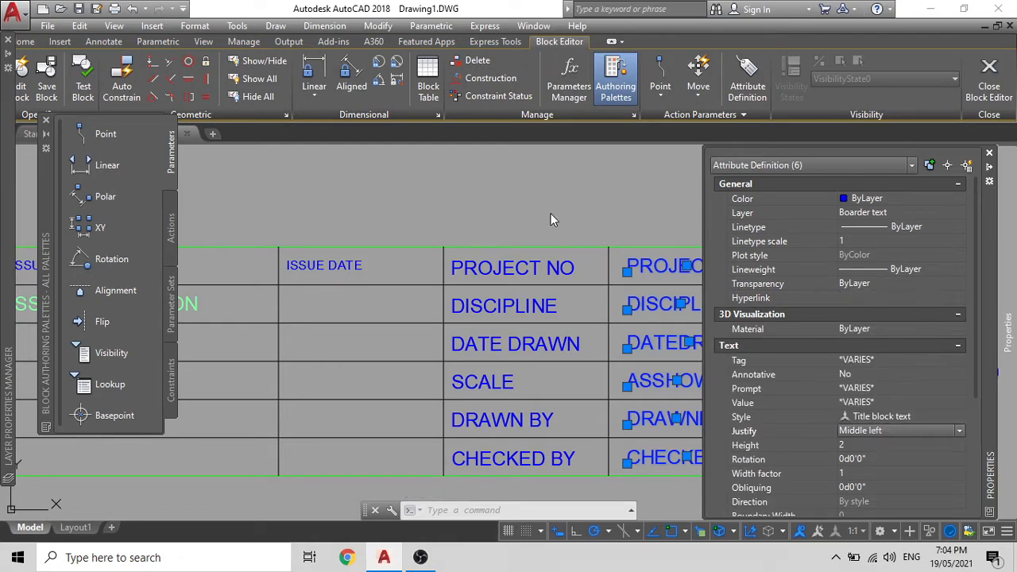
pyautogui.moveTo(587, 174)
pyautogui.mouseDown(button='middle')
pyautogui.moveTo(490, 217)
pyautogui.moveTo(572, 211)
pyautogui.moveTo(604, 184)
pyautogui.mouseUp(button='middle')
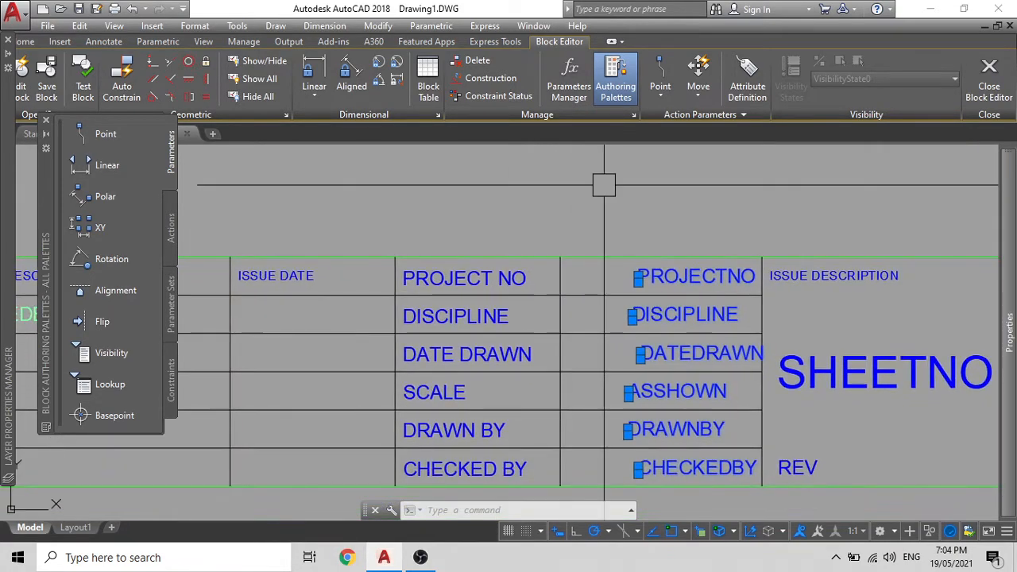
# Step: Offset the divider line between the project labels and their attributes to the right as an alignment guide
pyautogui.press('Escape')
pyautogui.write('o')
pyautogui.press('Return')
pyautogui.press('Return')
pyautogui.click(563, 276)
pyautogui.click(586, 278)
pyautogui.press('Escape')
# Step: Move the PROJECTNO attribute left so that its start aligns with the offset guide line
pyautogui.click(650, 281)
pyautogui.click(650, 316)
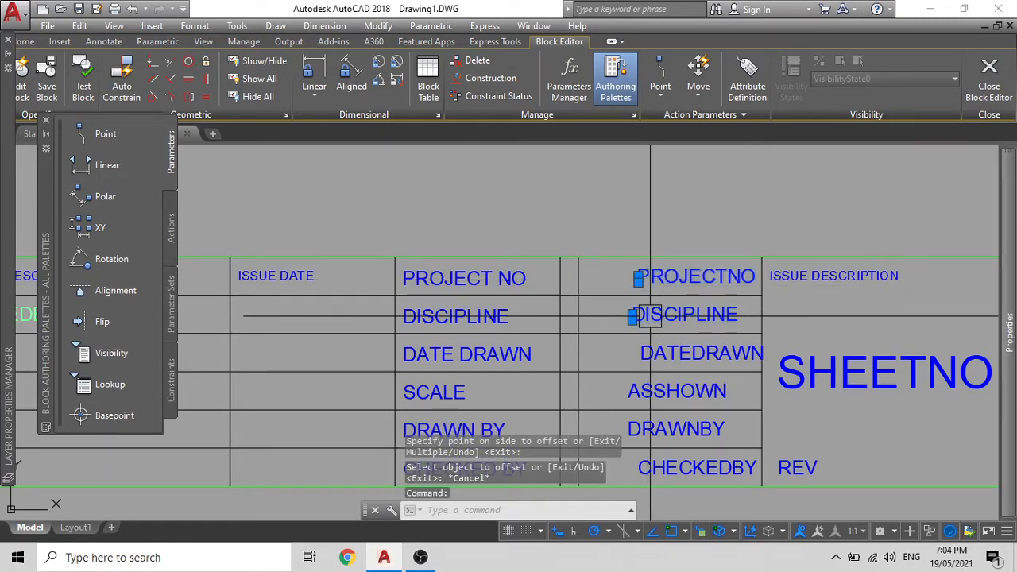
pyautogui.press('Escape')
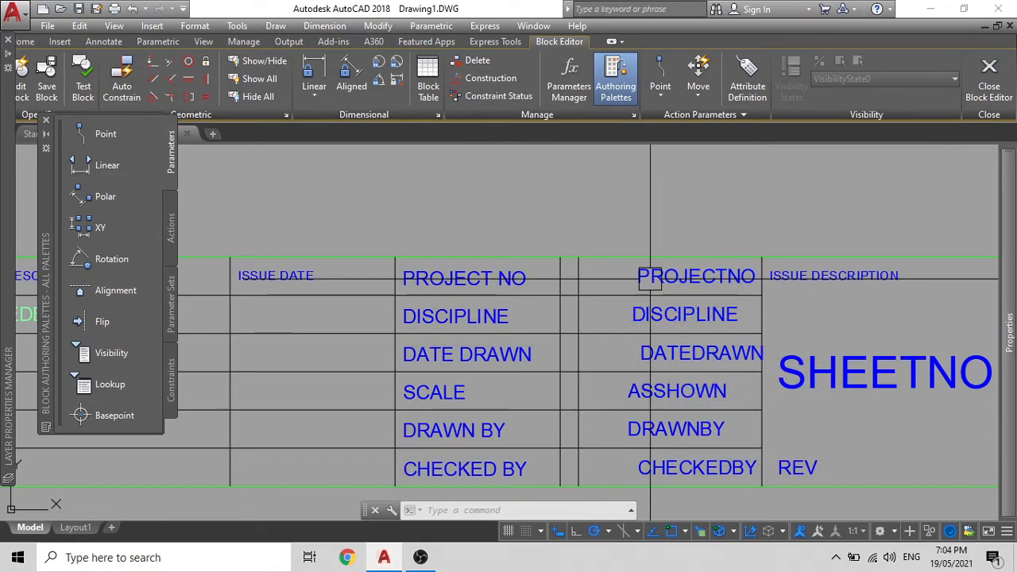
pyautogui.scroll(3, 649, 284)
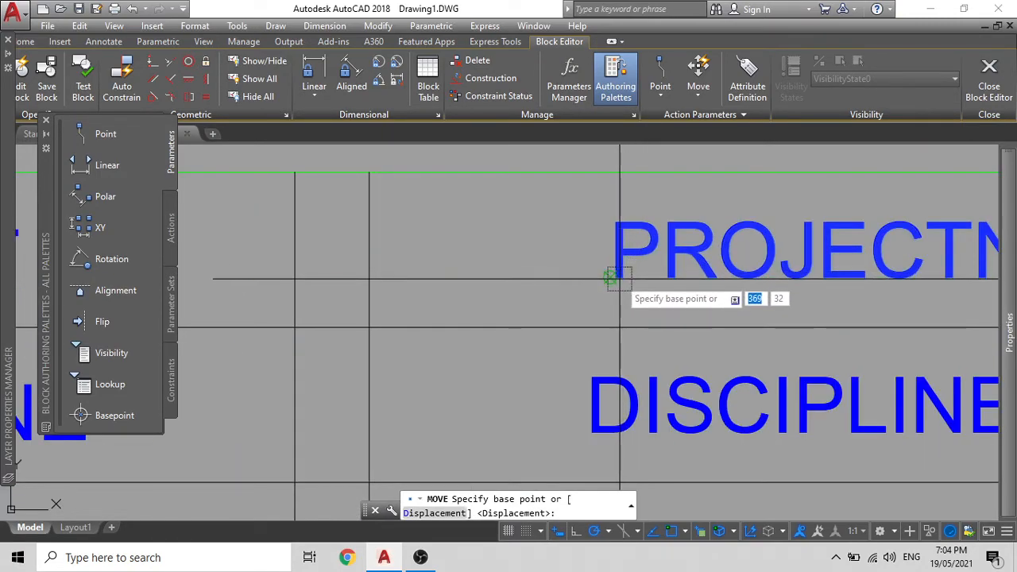
pyautogui.click(609, 277)
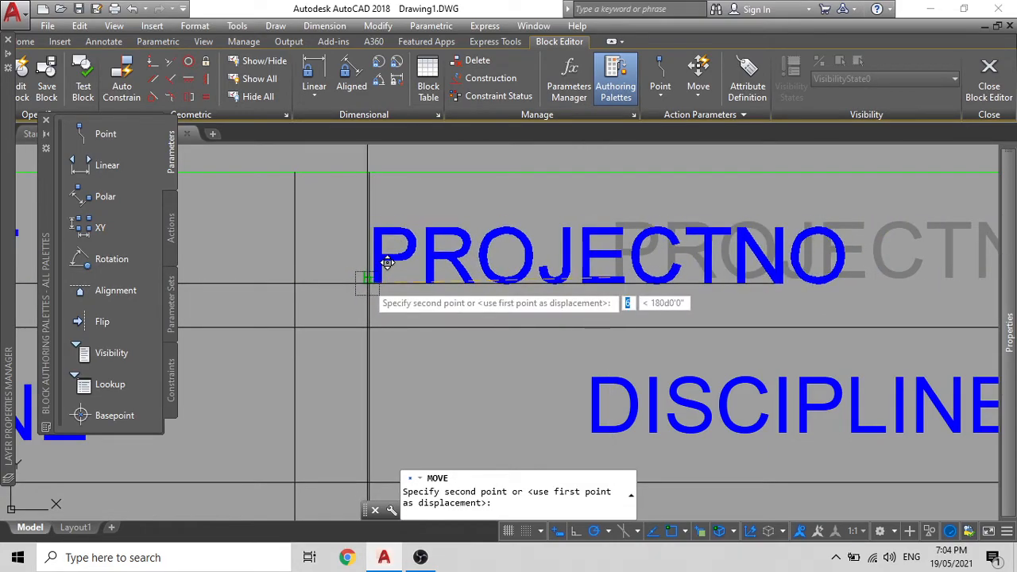
pyautogui.click(366, 277)
pyautogui.scroll(-3, 592, 262)
# Step: Move the DISCIPLINE and DATEDRAWN attributes left onto the offset guide line
pyautogui.click(604, 278)
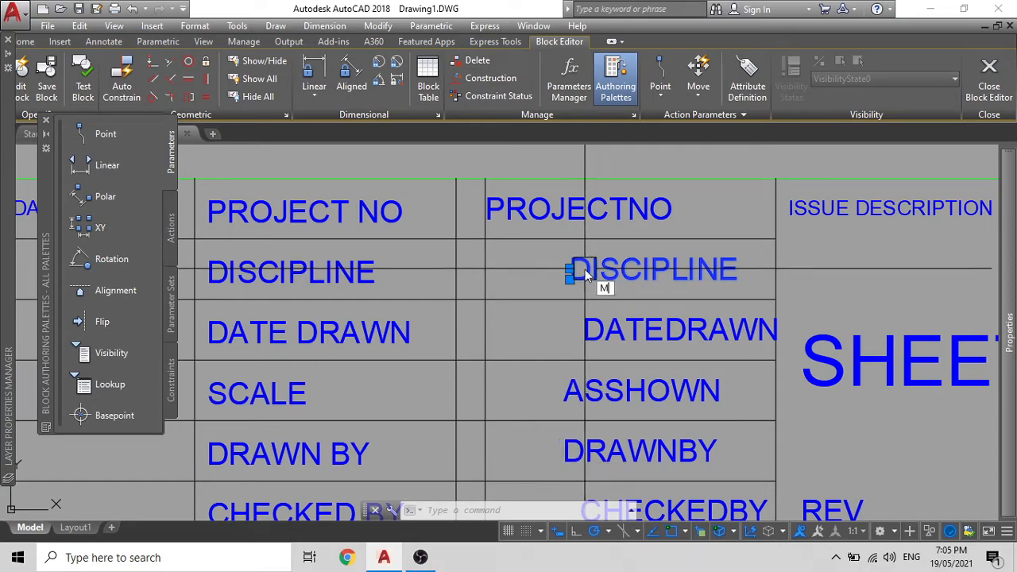
pyautogui.write('m')
pyautogui.press('Return')
pyautogui.click(569, 274)
pyautogui.click(485, 280)
pyautogui.click(586, 330)
pyautogui.write('m')
pyautogui.press('Return')
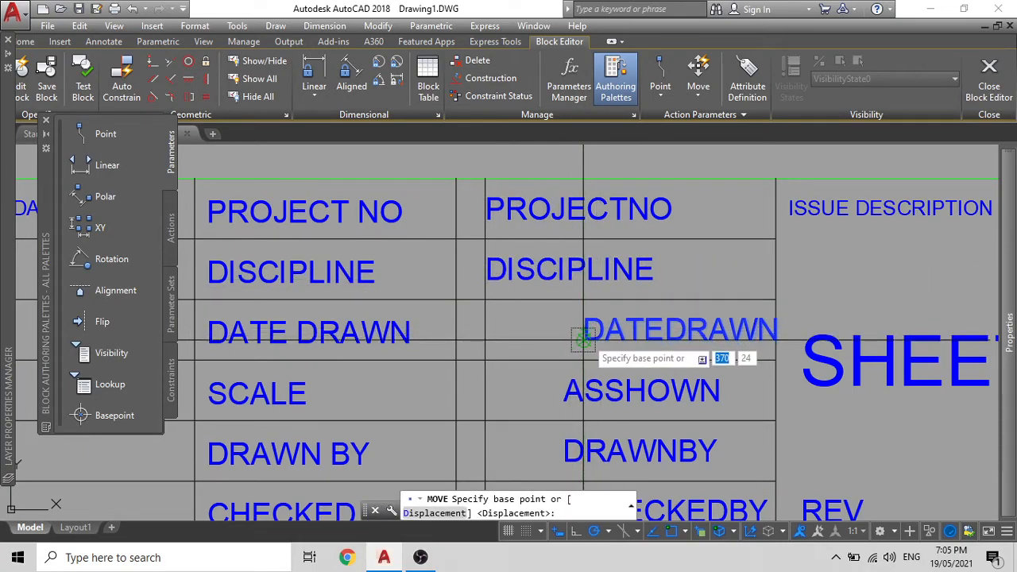
pyautogui.click(582, 336)
pyautogui.click(485, 342)
pyautogui.scroll(-2, 486, 342)
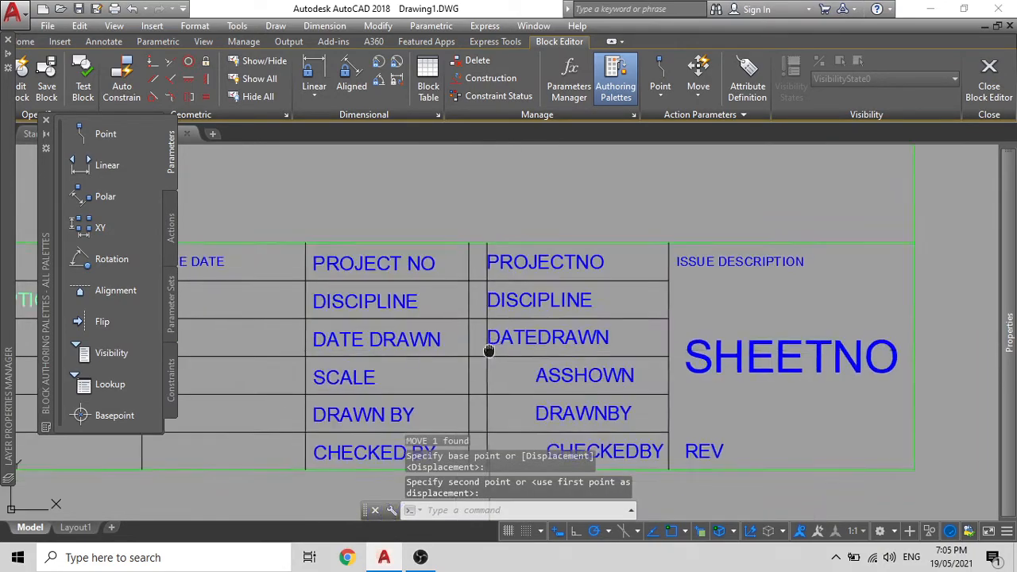
# Step: Move the ASSHOWN and DRAWNBY attributes left so that they align with the guide line
pyautogui.moveTo(529, 380); pyautogui.dragTo(567, 325, button='middle')
pyautogui.click(572, 326)
pyautogui.write('m')
pyautogui.press('Return')
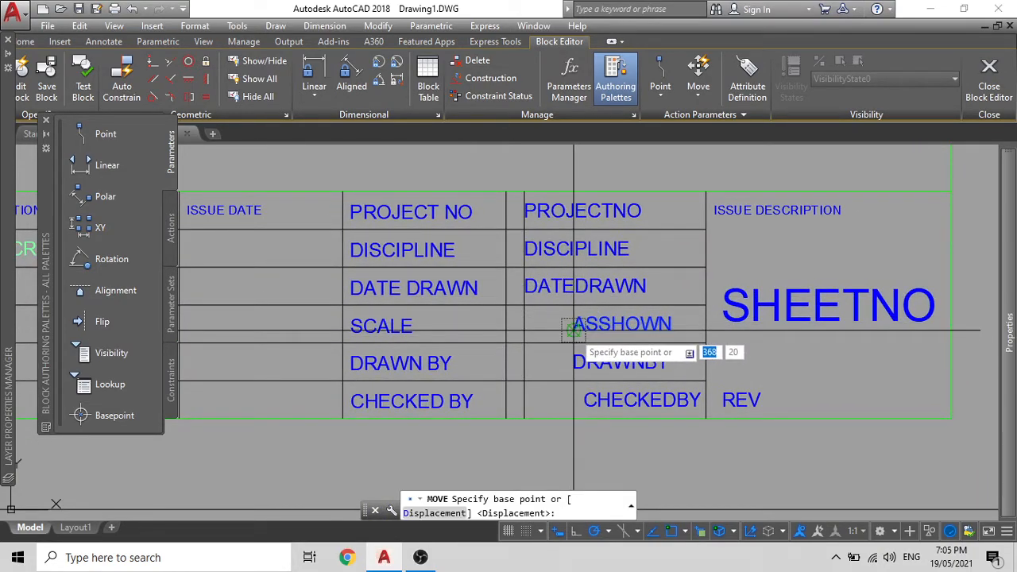
pyautogui.click(569, 334)
pyautogui.click(525, 330)
pyautogui.click(588, 359)
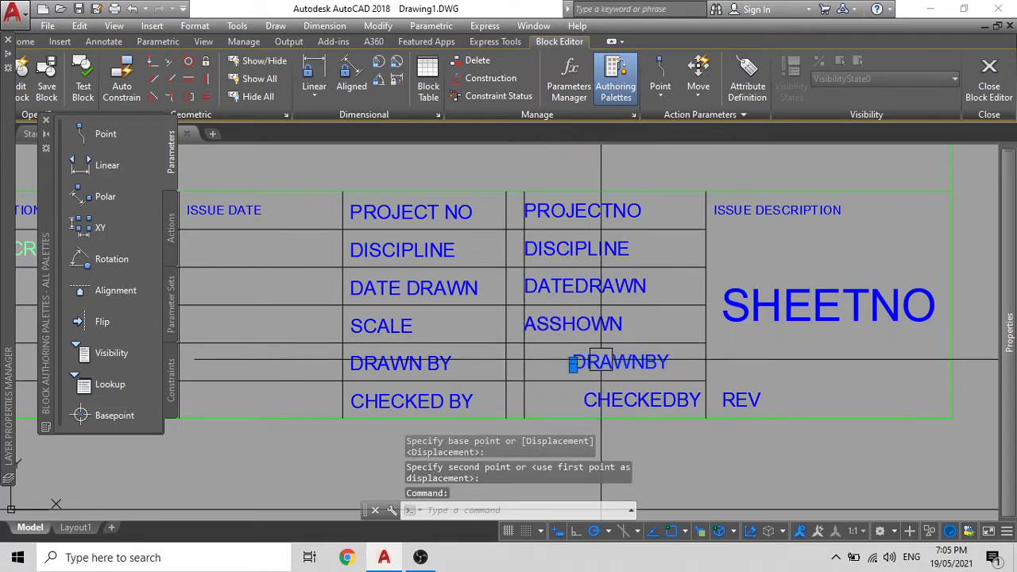
pyautogui.write('m')
pyautogui.press('Return')
pyautogui.click(591, 348)
pyautogui.click(542, 348)
# Step: Move the CHECKEDBY attribute left onto the guide line in the last project data row
pyautogui.click(605, 400)
pyautogui.write('m')
pyautogui.press('Return')
pyautogui.click(584, 407)
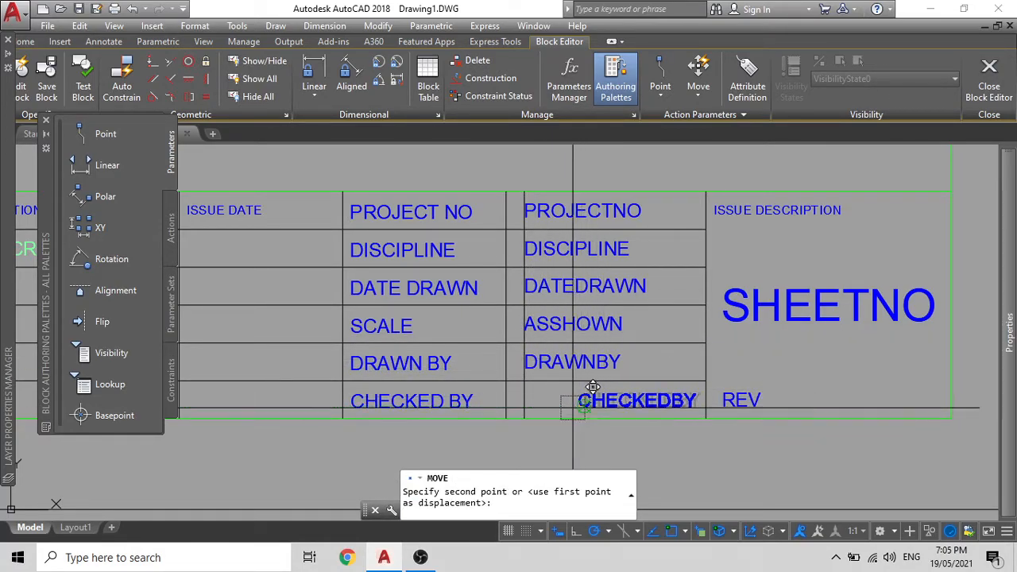
pyautogui.click(525, 406)
pyautogui.press('Escape')
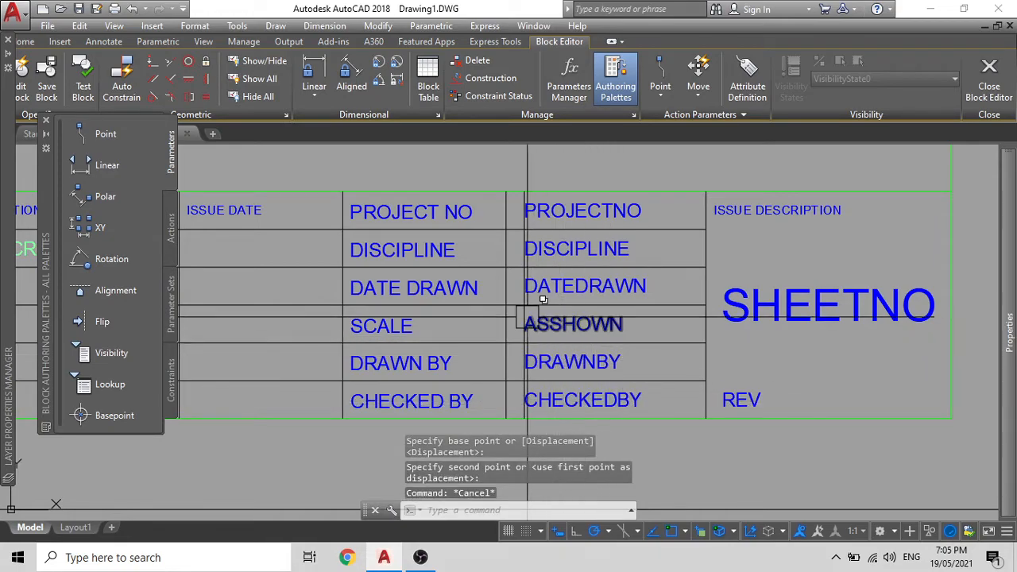
# Step: Delete the offset guide line and close the Block Editor, saving the changes to A3BOARDER
pyautogui.scroll(5, 519, 277)
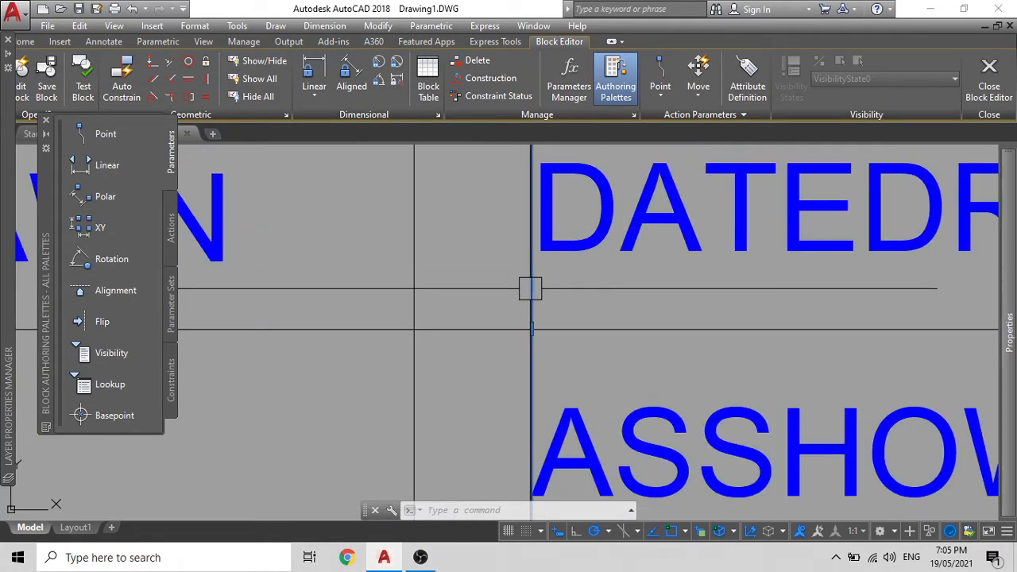
pyautogui.scroll(-8, 531, 289)
pyautogui.moveTo(824, 170); pyautogui.dragTo(912, 170, button='middle')
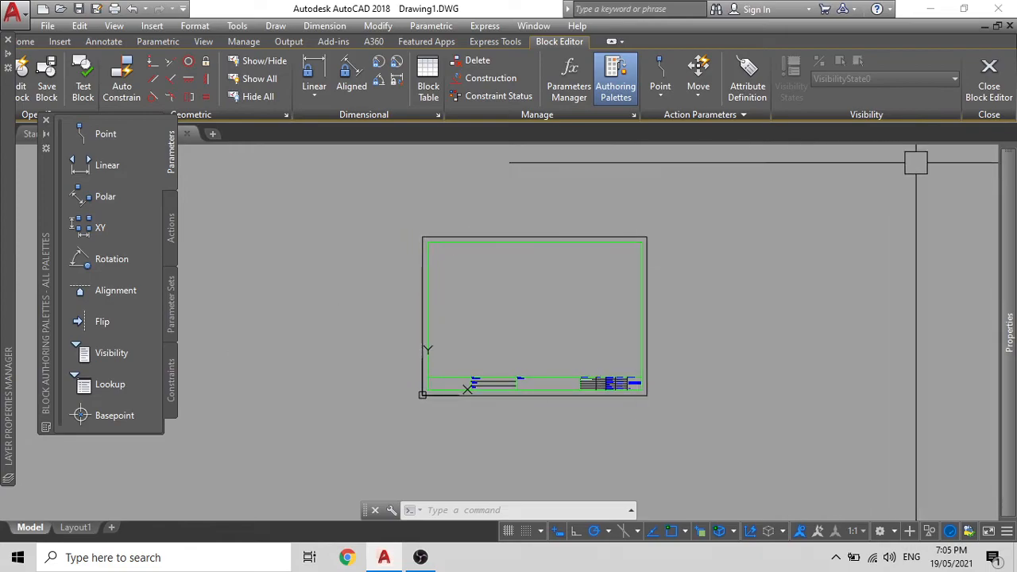
pyautogui.click(989, 79)
pyautogui.click(517, 245)
# Step: Synchronize the attributes of the placed A3BOARDER block with ATTSYNC, selecting the block in the drawing
pyautogui.scroll(5, 787, 306)
pyautogui.moveTo(770, 316); pyautogui.dragTo(692, 318, button='middle')
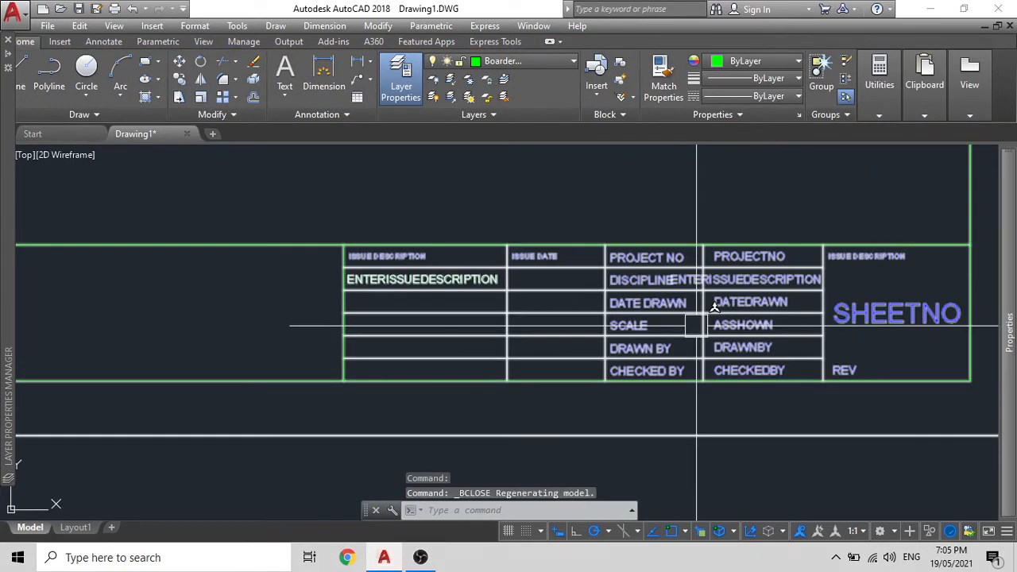
pyautogui.scroll(-4, 691, 296)
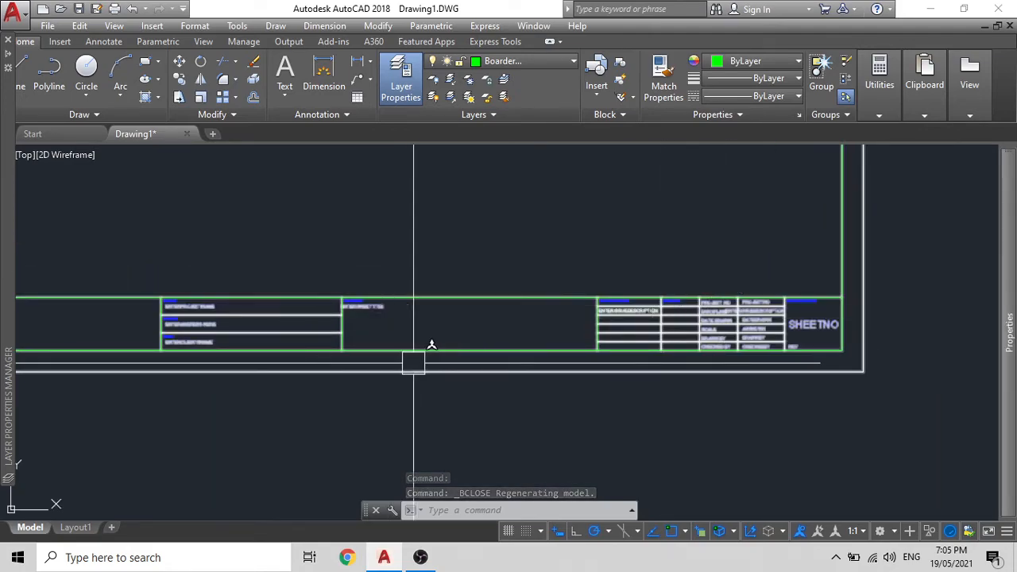
pyautogui.scroll(4, 406, 321)
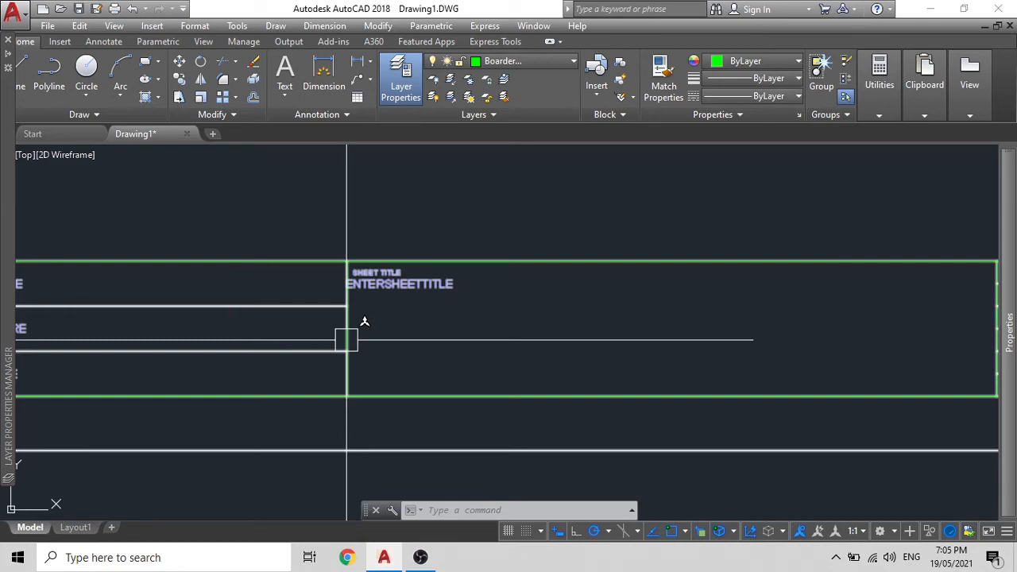
pyautogui.write('attds')
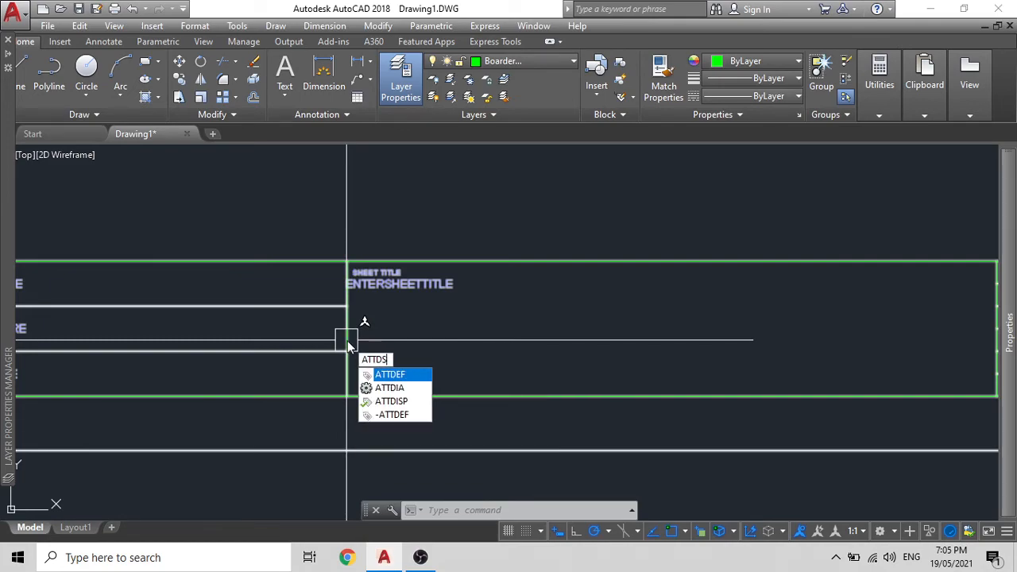
pyautogui.write('y')
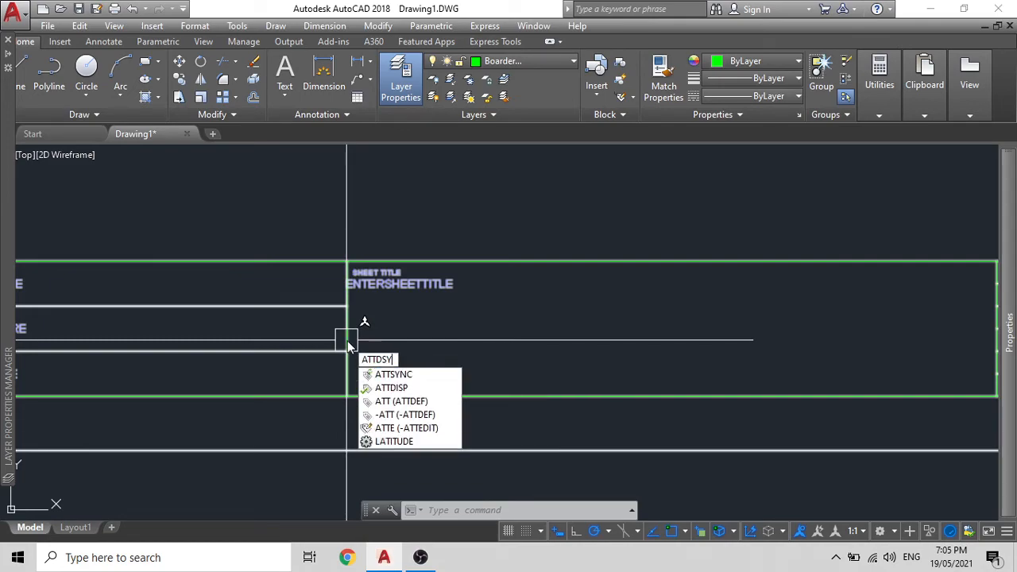
pyautogui.click(392, 375)
pyautogui.write('s')
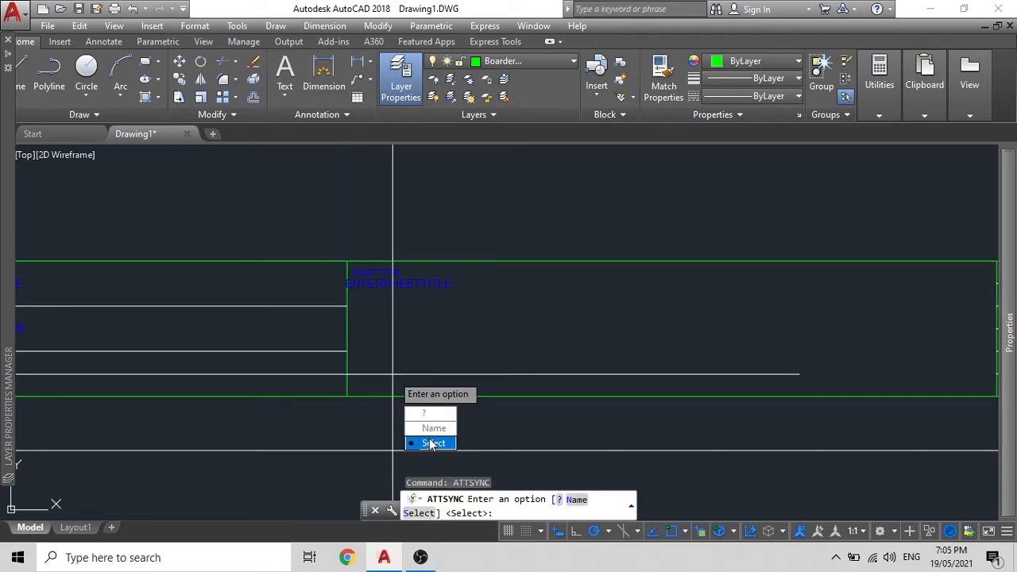
pyautogui.press('Return')
pyautogui.click(381, 393)
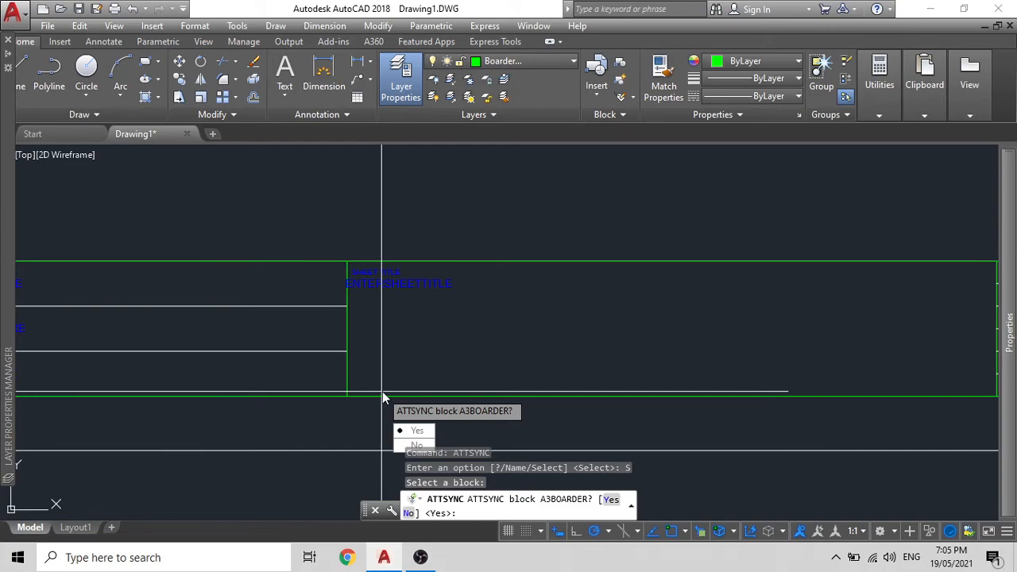
pyautogui.press('Return')
# Step: Set the value of the placed block's DISCIPLINE attribute to ARCHITECTURAL
pyautogui.scroll(-2, 363, 352)
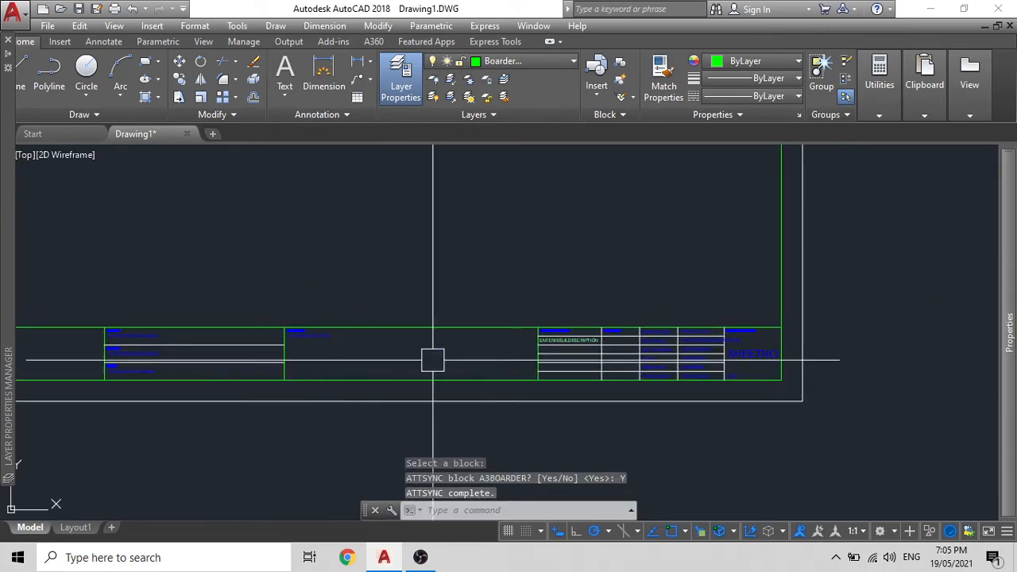
pyautogui.scroll(3, 642, 344)
pyautogui.scroll(4, 713, 324)
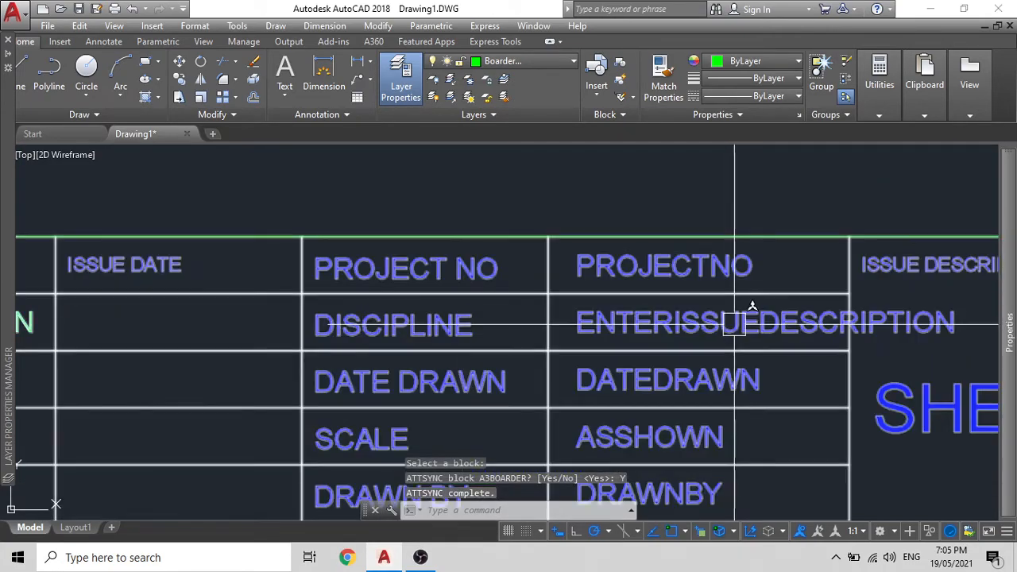
pyautogui.scroll(-1, 736, 324)
pyautogui.moveTo(736, 323); pyautogui.dragTo(661, 322, button='middle')
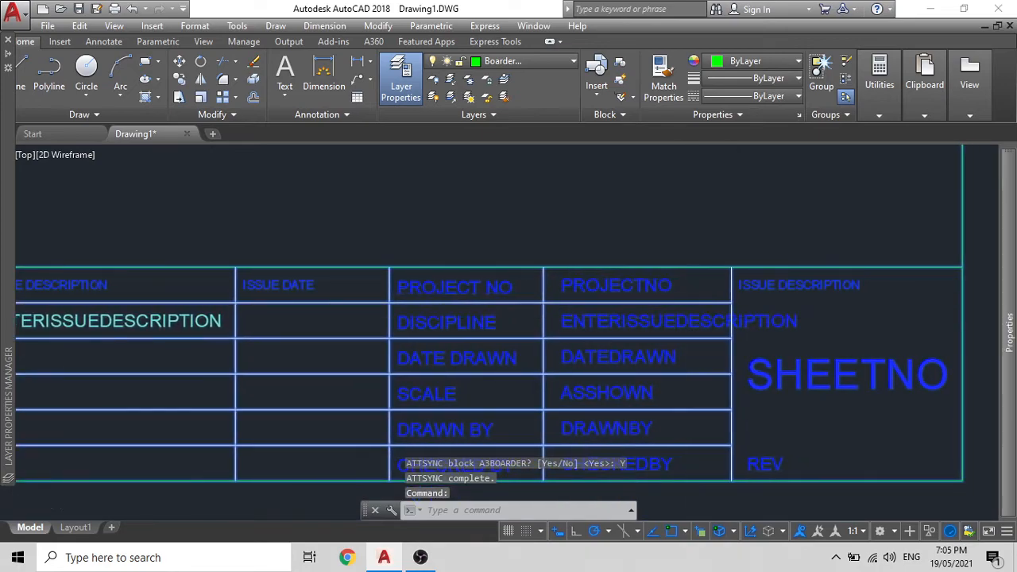
pyautogui.scroll(1, 691, 320)
pyautogui.scroll(-2, 663, 329)
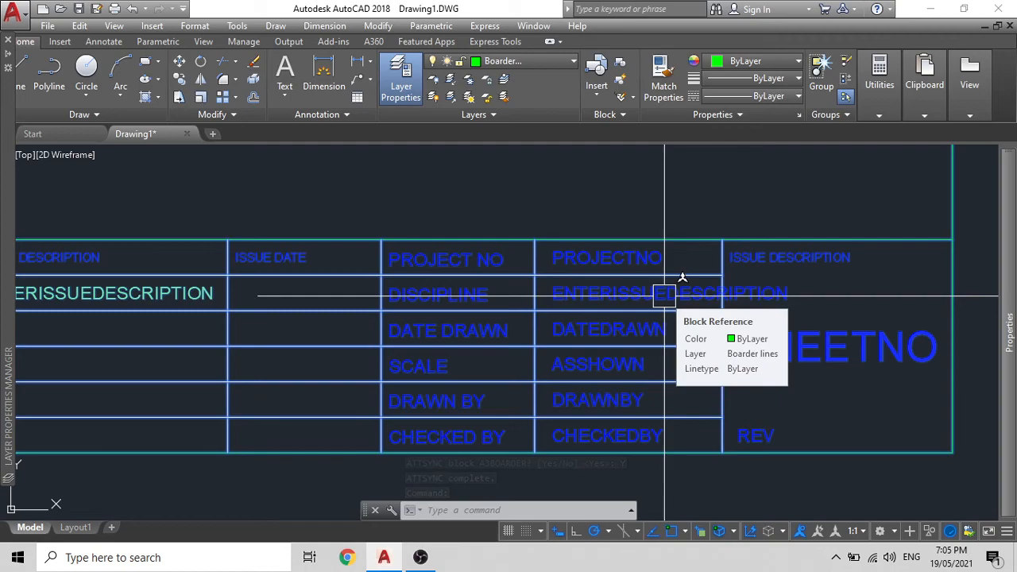
pyautogui.doubleClick(665, 298)
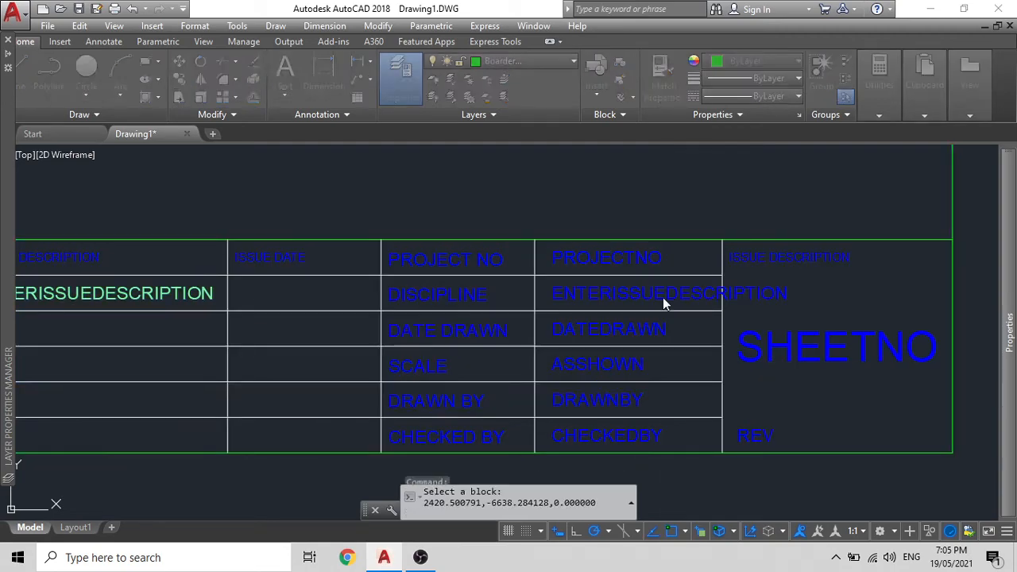
pyautogui.press('BackSpace')
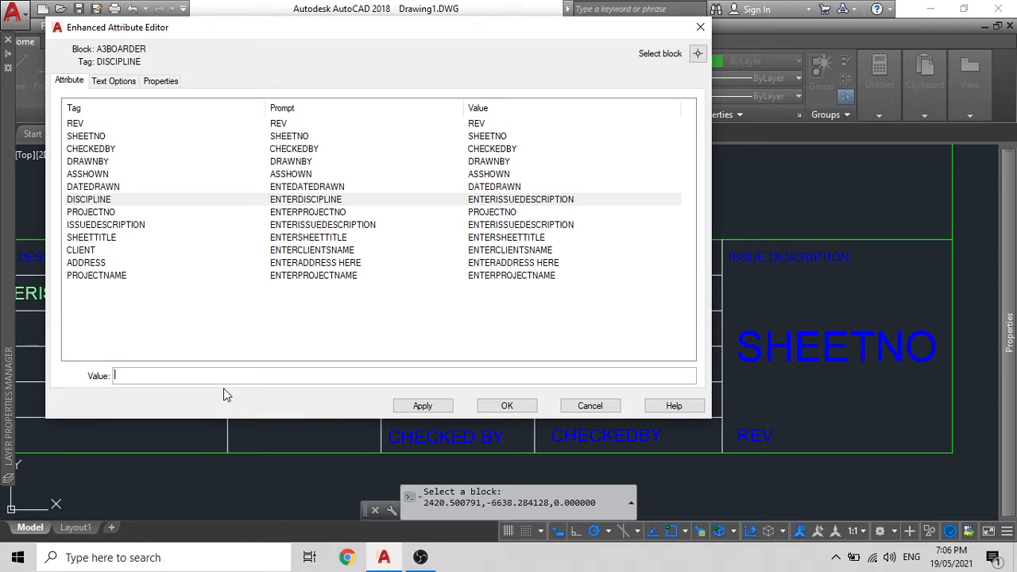
pyautogui.write('ARCHITECTURAL')
pyautogui.click(421, 407)
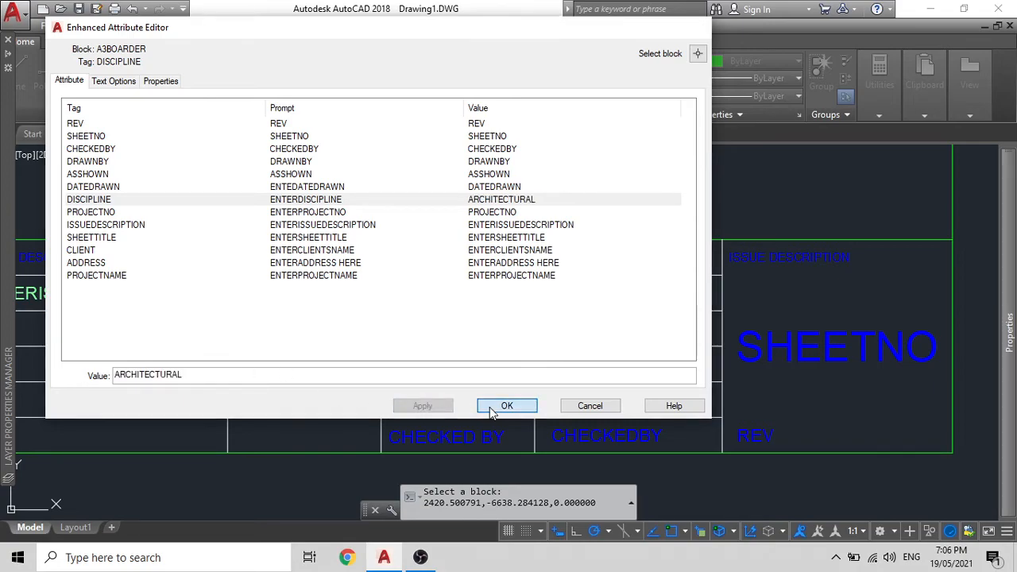
pyautogui.click(506, 406)
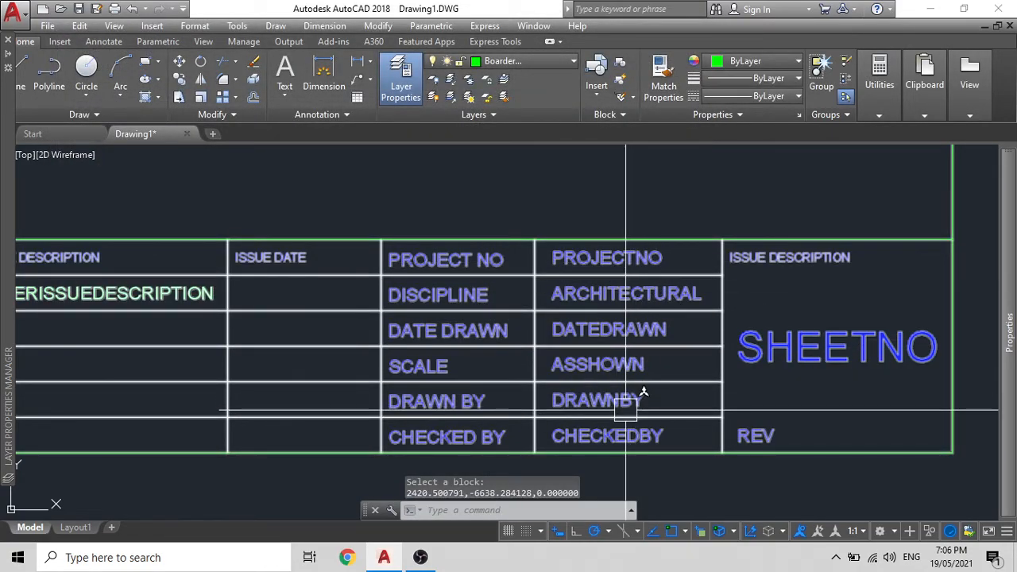
# Step: Review the title block cells and the overall A3 border layout
pyautogui.scroll(-5, 625, 406)
pyautogui.moveTo(430, 407); pyautogui.dragTo(500, 383, button='middle')
pyautogui.scroll(-3, 500, 382)
pyautogui.scroll(5, 568, 307)
pyautogui.scroll(-5, 531, 356)
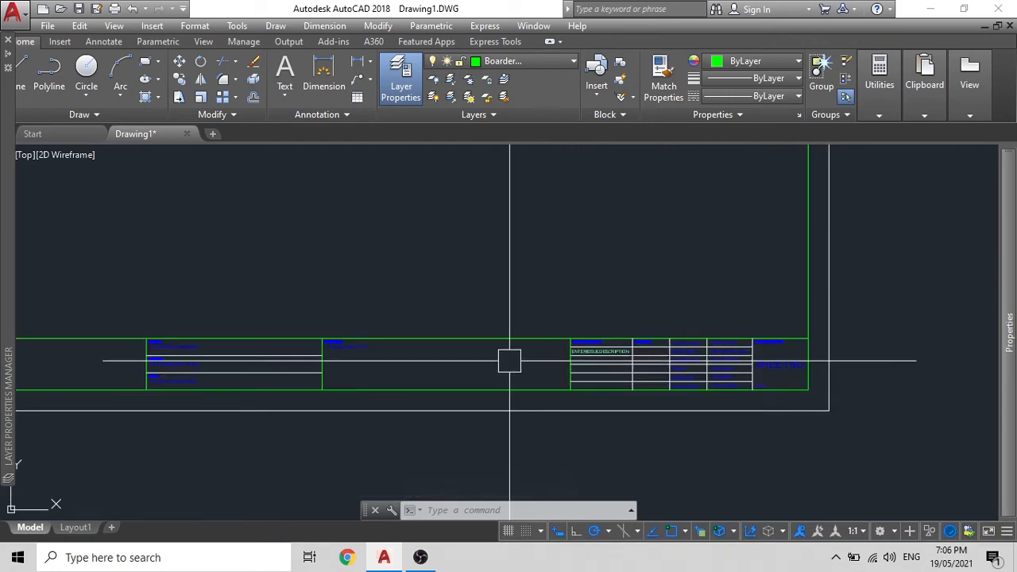
pyautogui.scroll(-4, 334, 422)
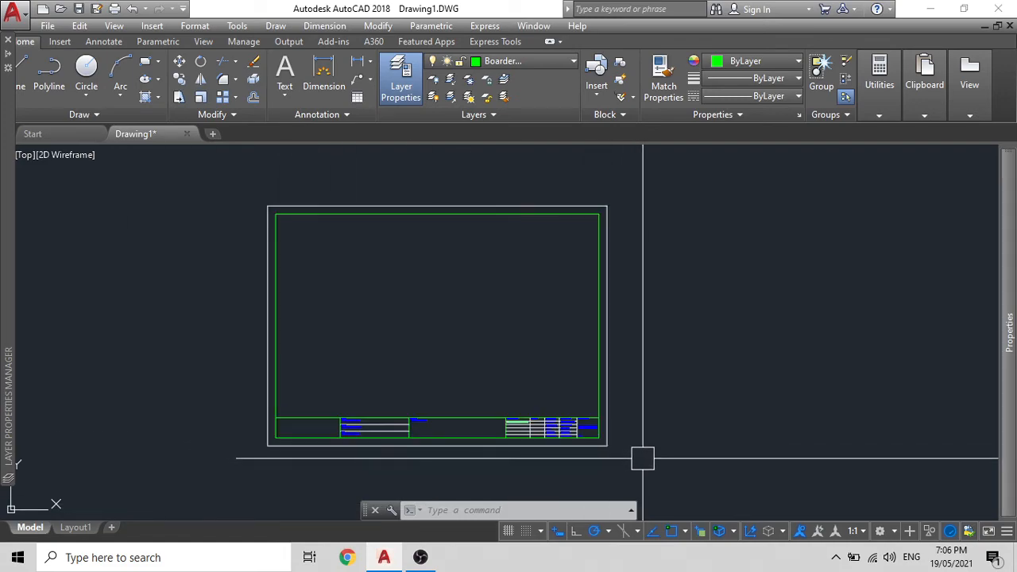
# Step: Inspect the Layout1 paper space sheet and return to model space
pyautogui.click(610, 443)
pyautogui.click(75, 529)
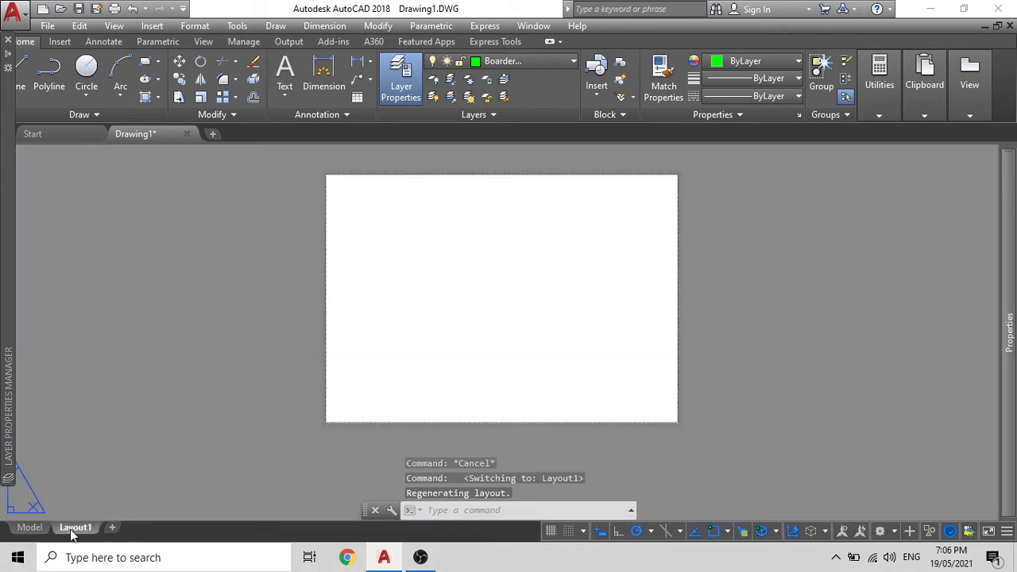
pyautogui.scroll(-2, 329, 288)
pyautogui.press('Escape')
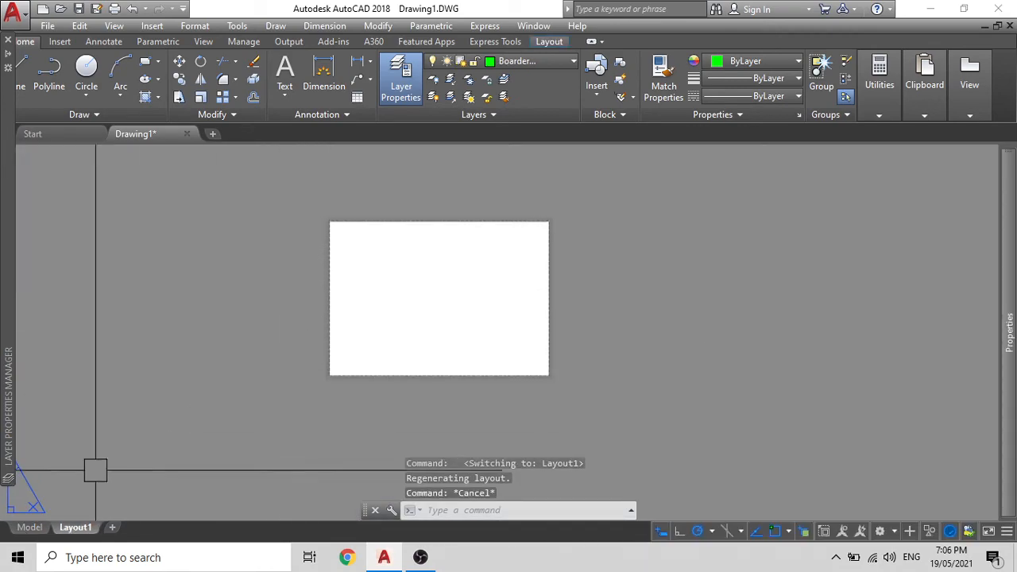
pyautogui.click(29, 527)
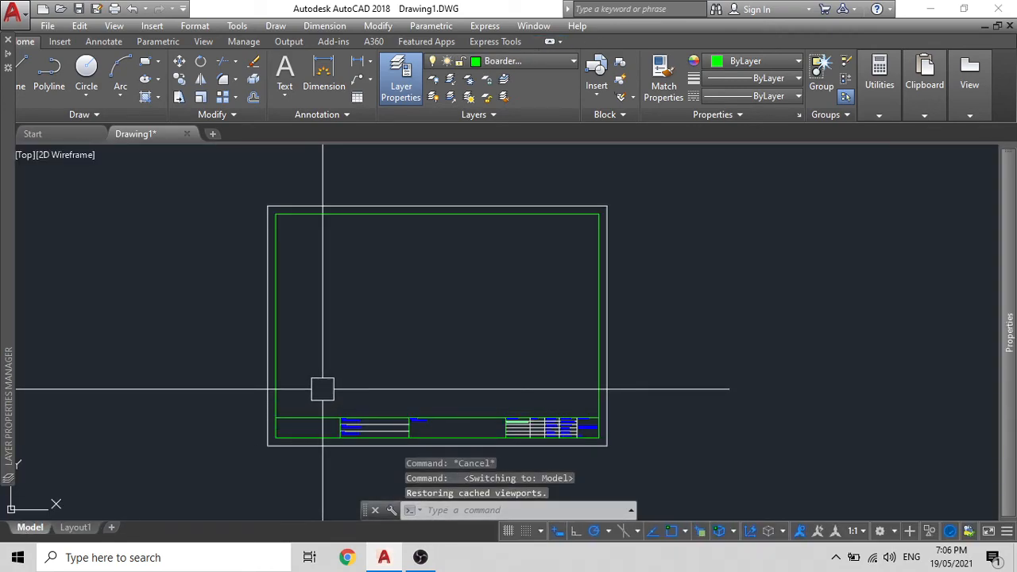
# Step: Save the drawing with the completed A3 border block
pyautogui.scroll(3, 334, 430)
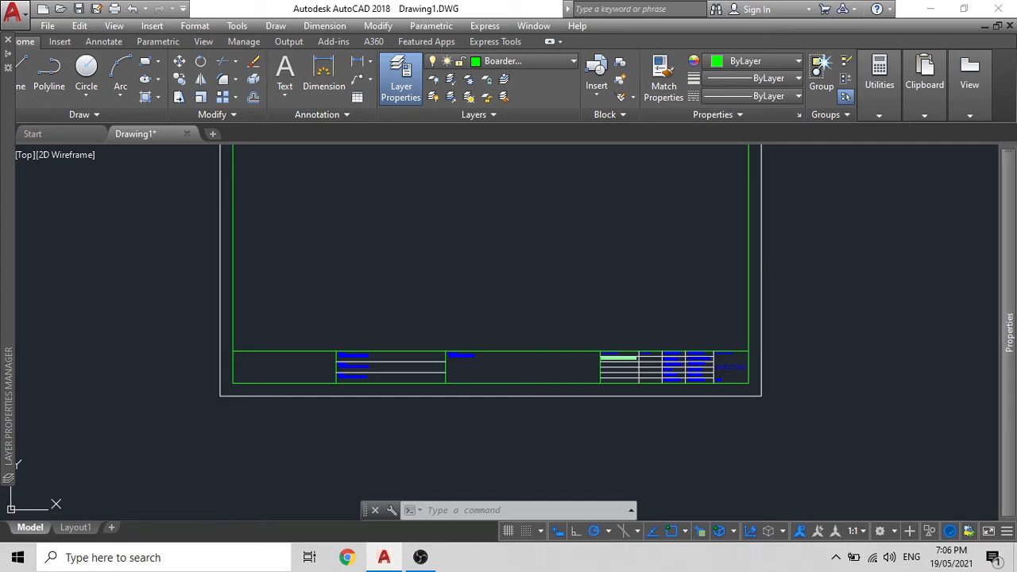
pyautogui.hotkey('ctrl', 's')
pyautogui.moveTo(438, 556)
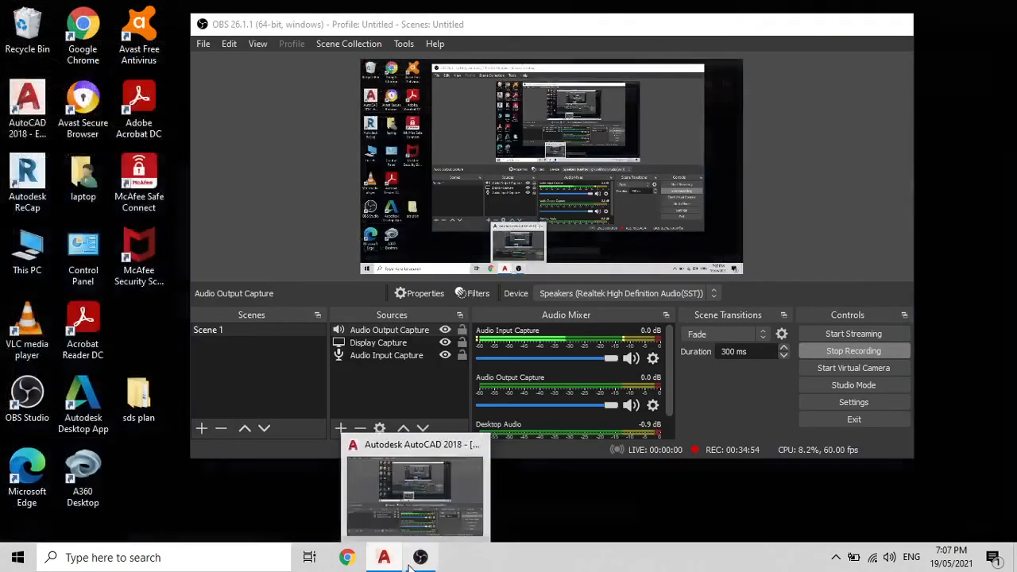
pyautogui.click(421, 492)
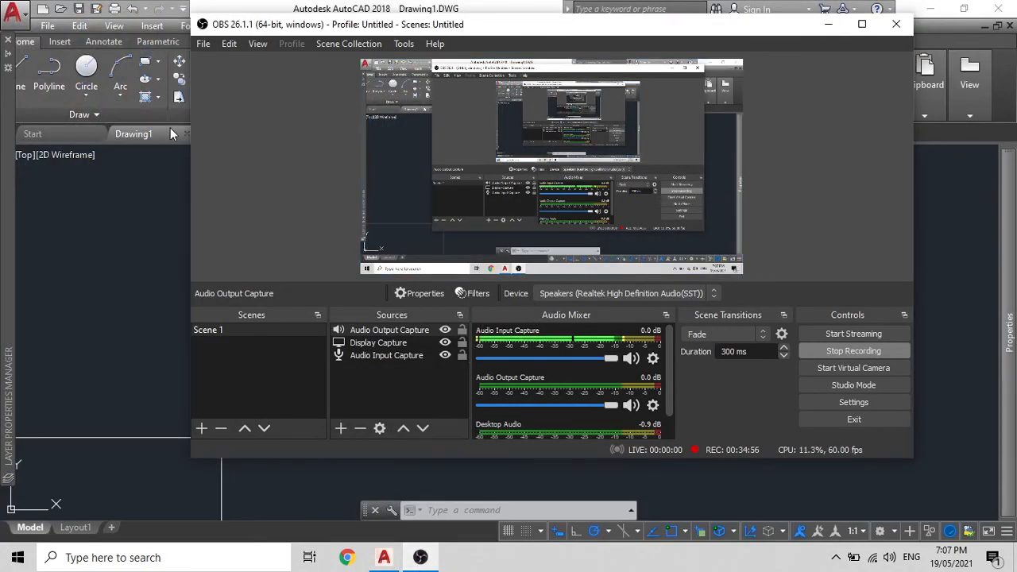